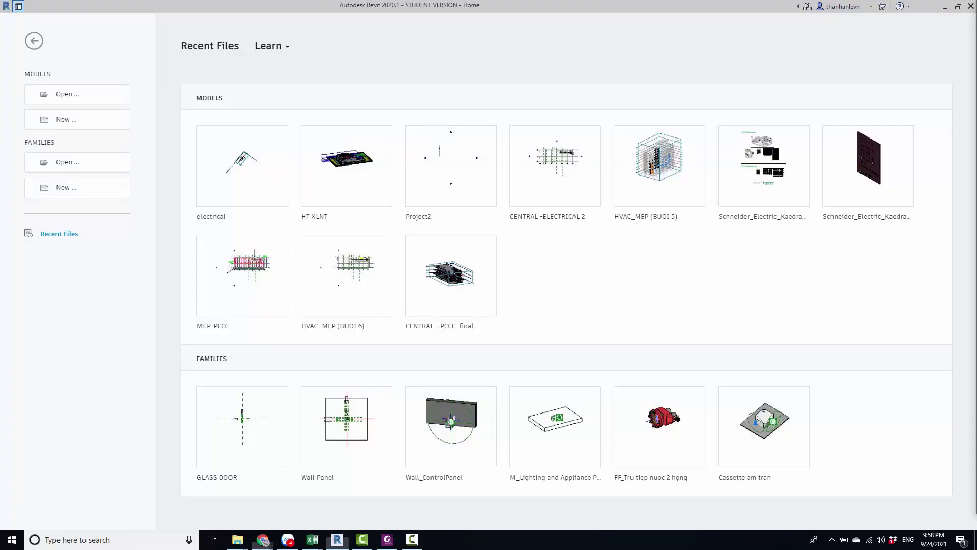
Review the Vanlock E4FC product web page in the maximised browser
{"action": "key", "text": "alt+Tab"}
{"action": "left_click", "coordinate": [949, 49]}
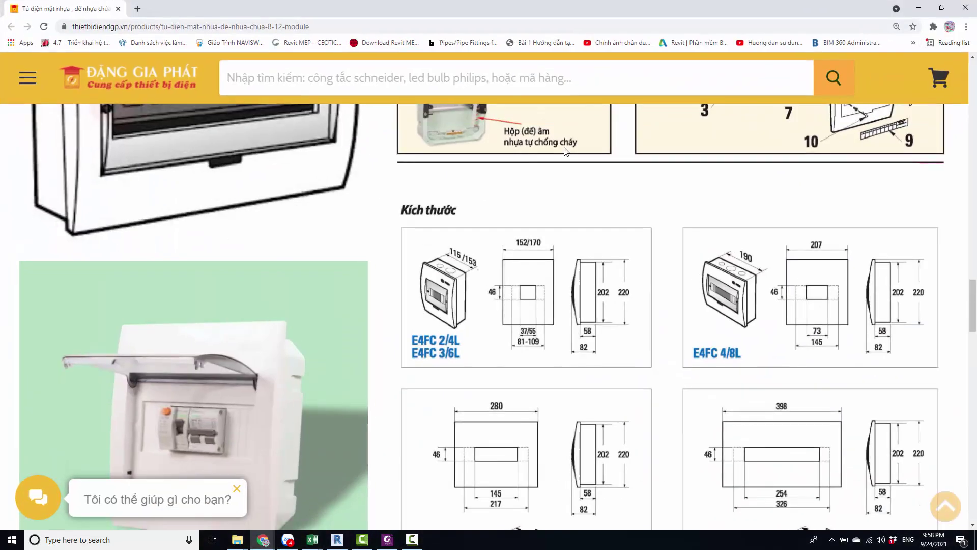
{"action": "scroll", "coordinate": [412, 292], "scroll_direction": "down", "scroll_amount": 3}
{"action": "scroll", "coordinate": [522, 303], "scroll_direction": "up", "scroll_amount": 3}
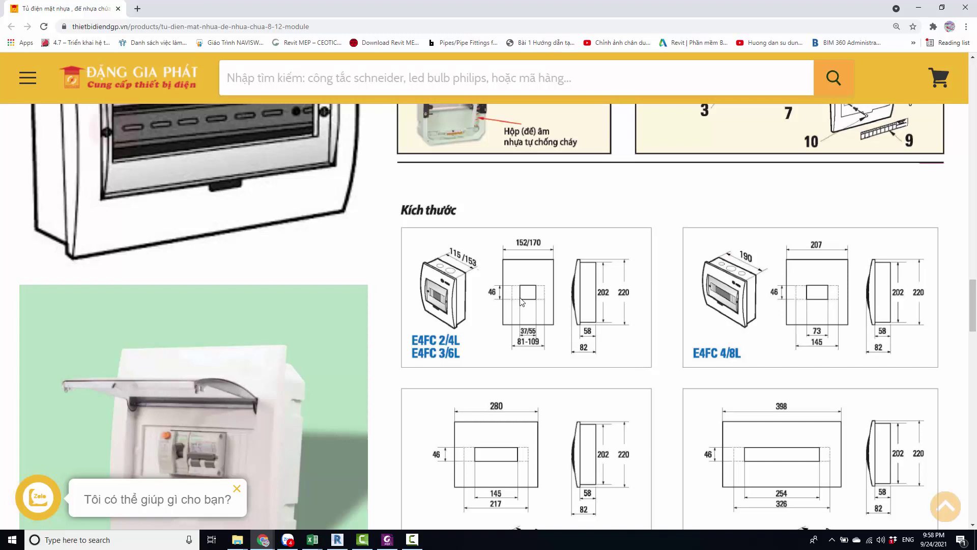
{"action": "scroll", "coordinate": [522, 303], "scroll_direction": "up", "scroll_amount": 4}
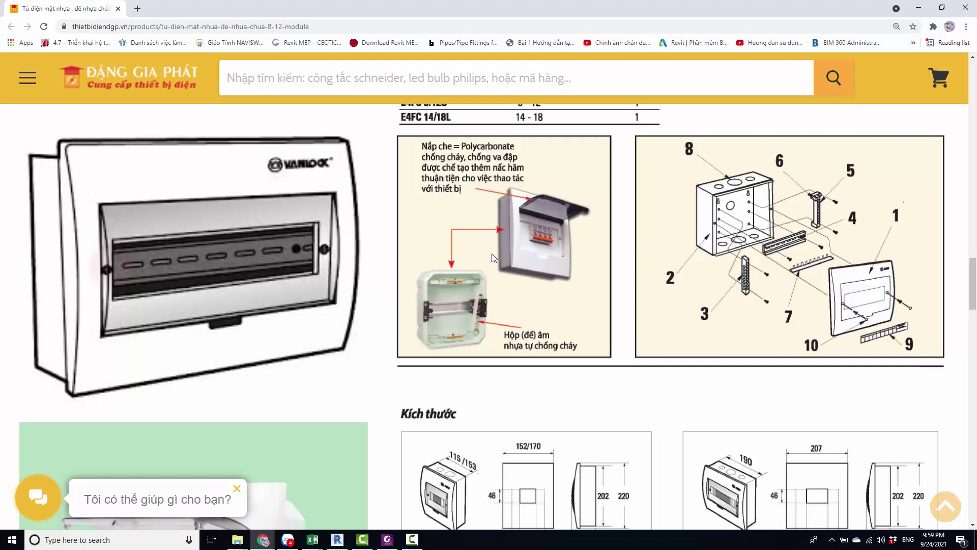
{"action": "scroll", "coordinate": [537, 322], "scroll_direction": "down", "scroll_amount": 2}
{"action": "scroll", "coordinate": [537, 321], "scroll_direction": "down", "scroll_amount": 3}
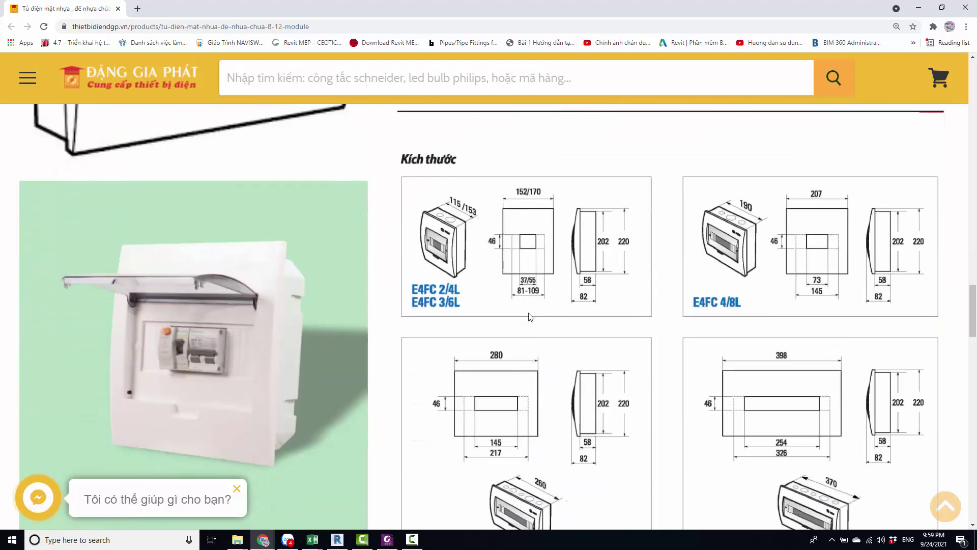
{"action": "scroll", "coordinate": [536, 324], "scroll_direction": "down", "scroll_amount": 1}
{"action": "scroll", "coordinate": [535, 326], "scroll_direction": "up", "scroll_amount": 5}
{"action": "scroll", "coordinate": [529, 326], "scroll_direction": "up", "scroll_amount": 2}
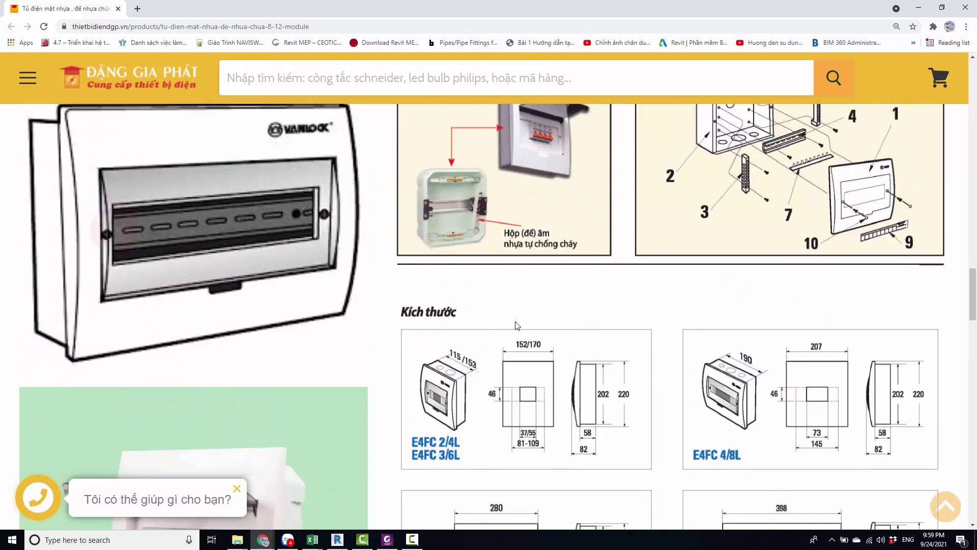
{"action": "scroll", "coordinate": [521, 326], "scroll_direction": "up", "scroll_amount": 4}
{"action": "scroll", "coordinate": [520, 323], "scroll_direction": "down", "scroll_amount": 1}
{"action": "scroll", "coordinate": [560, 323], "scroll_direction": "down", "scroll_amount": 2}
{"action": "scroll", "coordinate": [605, 324], "scroll_direction": "down", "scroll_amount": 4}
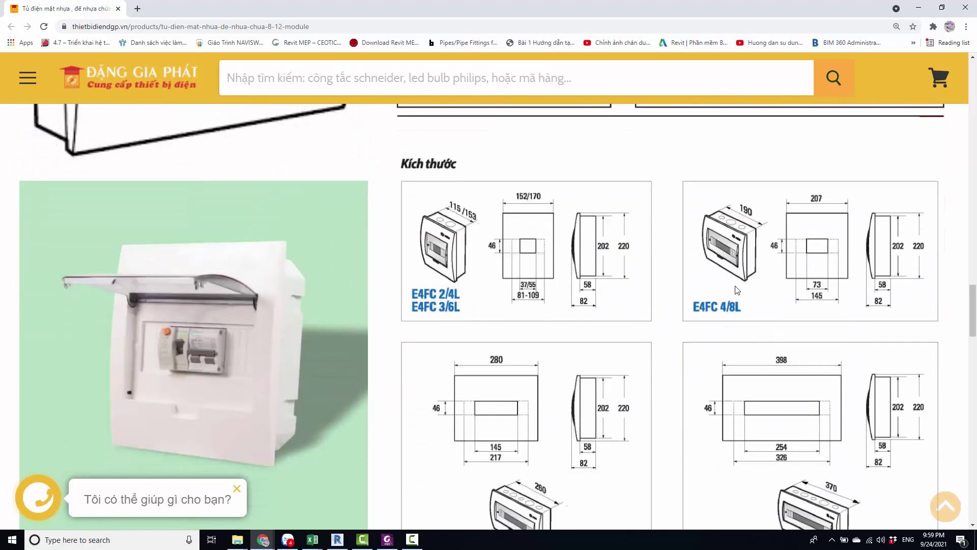
{"action": "scroll", "coordinate": [638, 280], "scroll_direction": "down", "scroll_amount": 1}
{"action": "scroll", "coordinate": [638, 280], "scroll_direction": "down", "scroll_amount": 2}
{"action": "scroll", "coordinate": [700, 268], "scroll_direction": "down", "scroll_amount": 3}
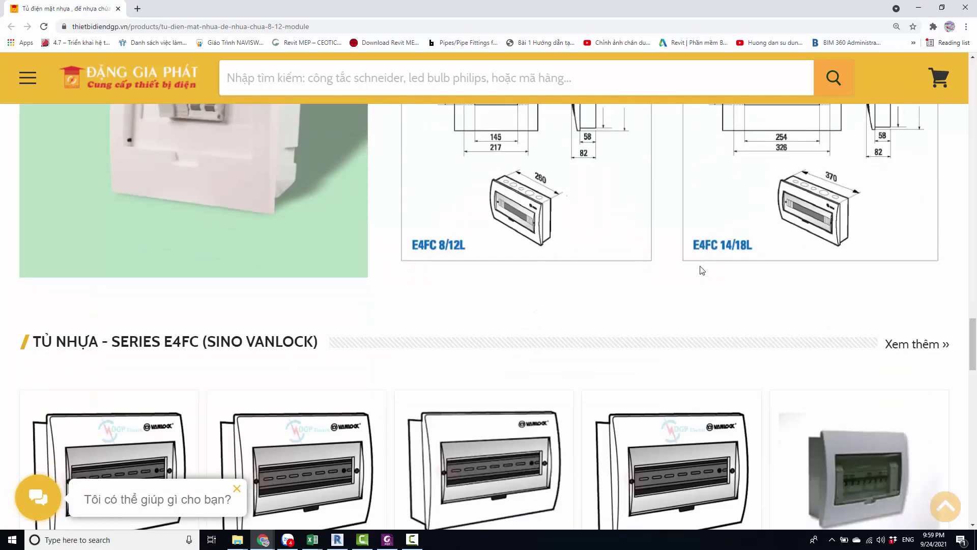
{"action": "scroll", "coordinate": [671, 274], "scroll_direction": "up", "scroll_amount": 4}
{"action": "scroll", "coordinate": [668, 311], "scroll_direction": "up", "scroll_amount": 3}
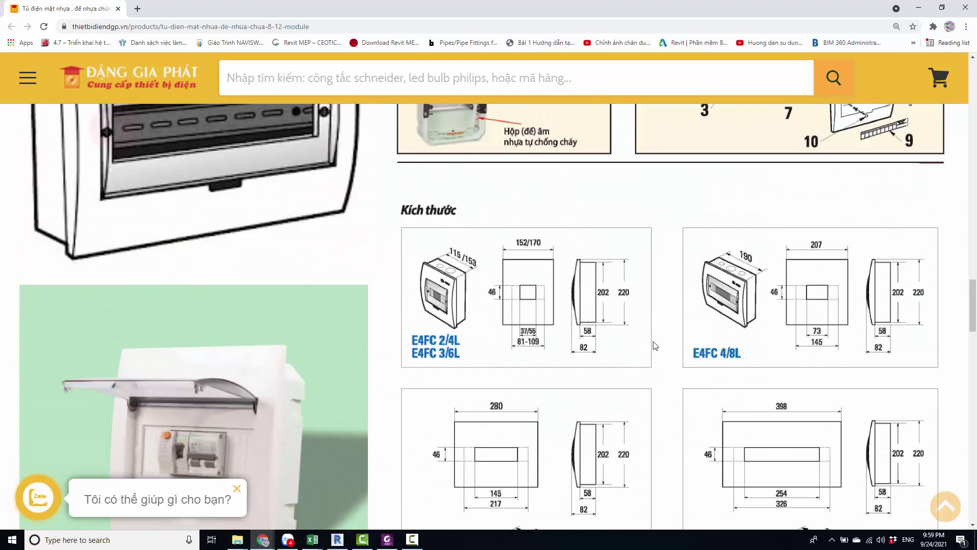
{"action": "scroll", "coordinate": [655, 346], "scroll_direction": "down", "scroll_amount": 3}
{"action": "scroll", "coordinate": [642, 324], "scroll_direction": "down", "scroll_amount": 3}
{"action": "scroll", "coordinate": [642, 323], "scroll_direction": "down", "scroll_amount": 3}
{"action": "scroll", "coordinate": [618, 330], "scroll_direction": "down", "scroll_amount": 2}
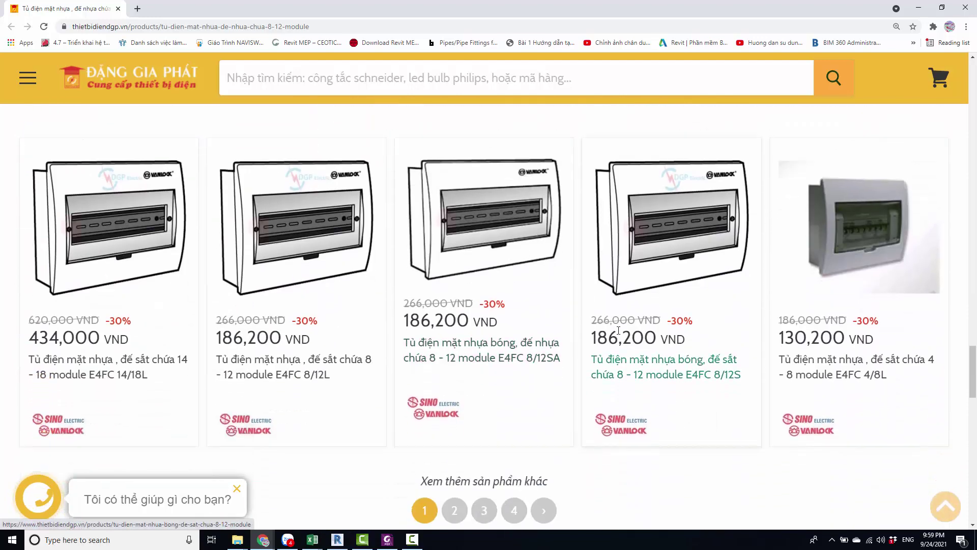
{"action": "scroll", "coordinate": [633, 328], "scroll_direction": "up", "scroll_amount": 5}
{"action": "scroll", "coordinate": [657, 329], "scroll_direction": "up", "scroll_amount": 3}
{"action": "scroll", "coordinate": [683, 331], "scroll_direction": "up", "scroll_amount": 2}
{"action": "scroll", "coordinate": [662, 324], "scroll_direction": "up", "scroll_amount": 3}
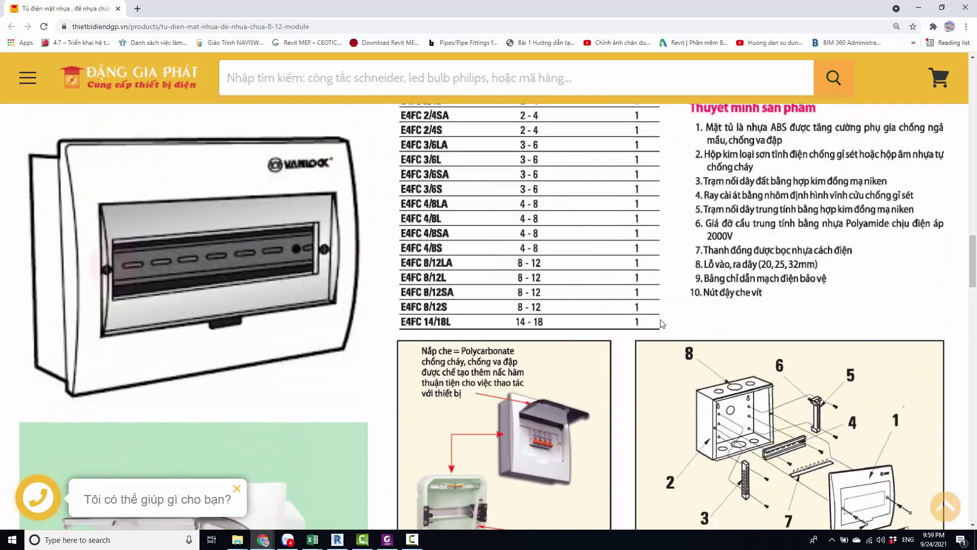
{"action": "scroll", "coordinate": [662, 324], "scroll_direction": "up", "scroll_amount": 5}
{"action": "scroll", "coordinate": [659, 326], "scroll_direction": "down", "scroll_amount": 2}
{"action": "scroll", "coordinate": [653, 328], "scroll_direction": "down", "scroll_amount": 6}
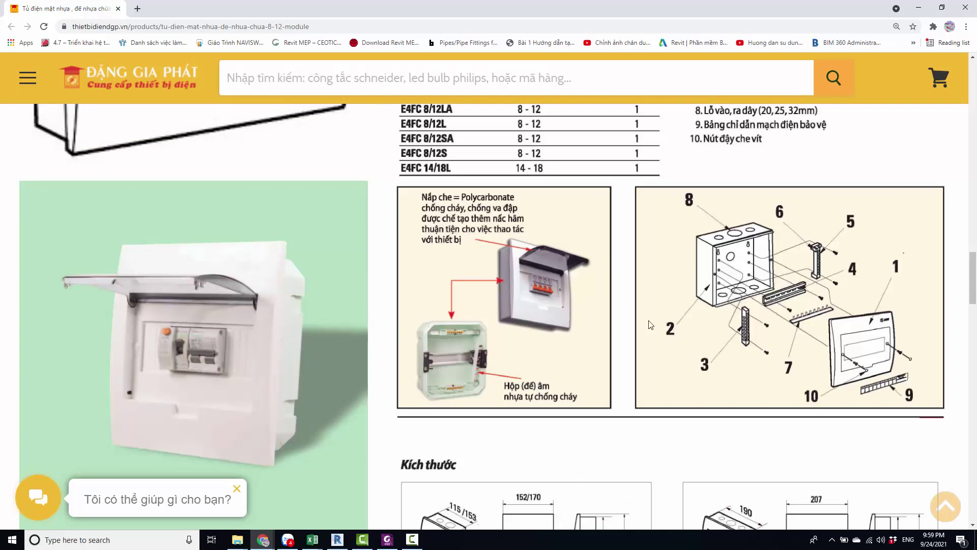
{"action": "scroll", "coordinate": [647, 325], "scroll_direction": "down", "scroll_amount": 3}
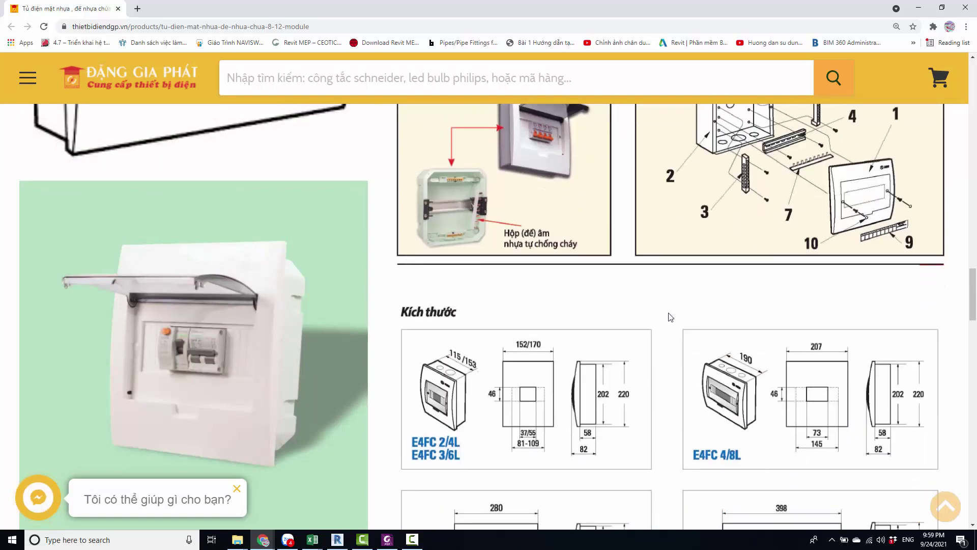
Back in Revit, start a new family from the Metric Generic Model face based.rft template
{"action": "left_click", "coordinate": [916, 9]}
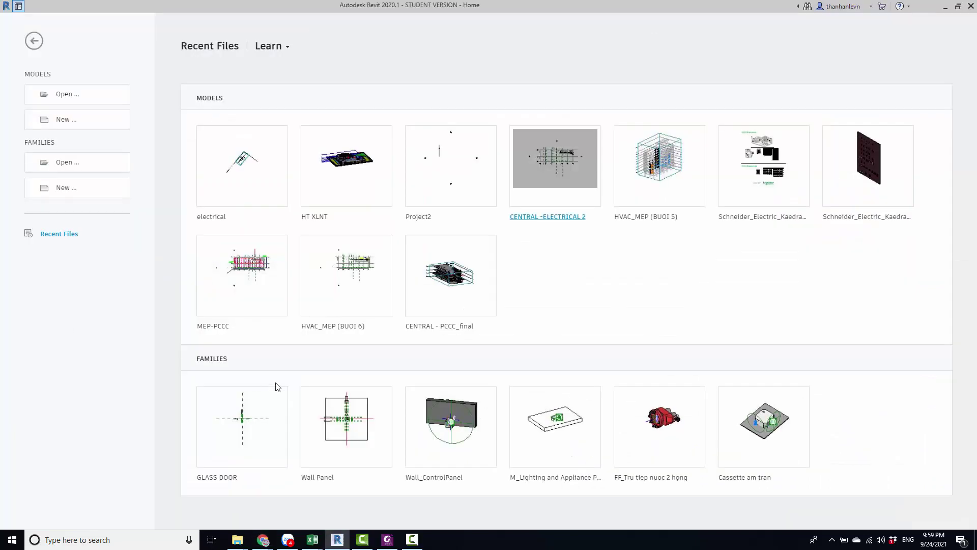
{"action": "left_click", "coordinate": [116, 192]}
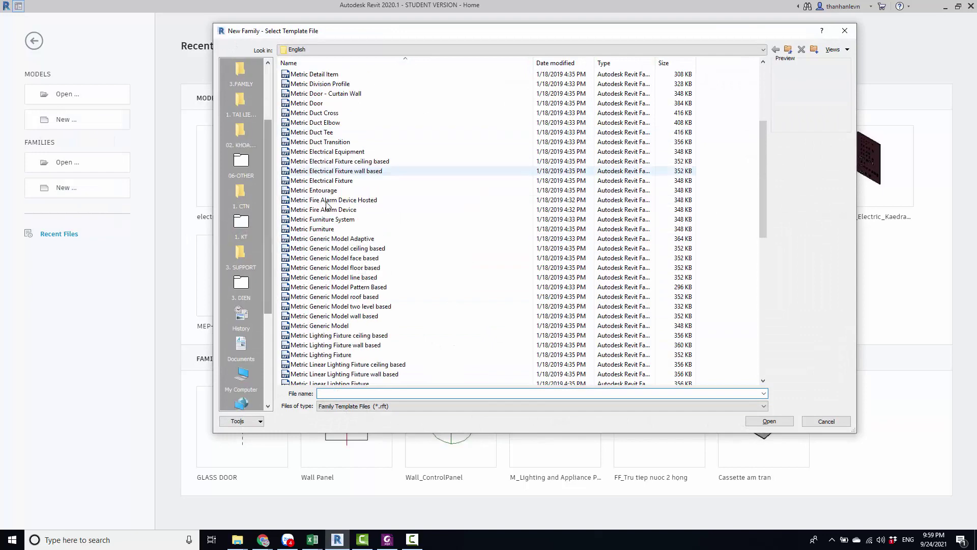
{"action": "scroll", "coordinate": [363, 256], "scroll_direction": "down", "scroll_amount": 2}
{"action": "scroll", "coordinate": [387, 270], "scroll_direction": "down", "scroll_amount": 2}
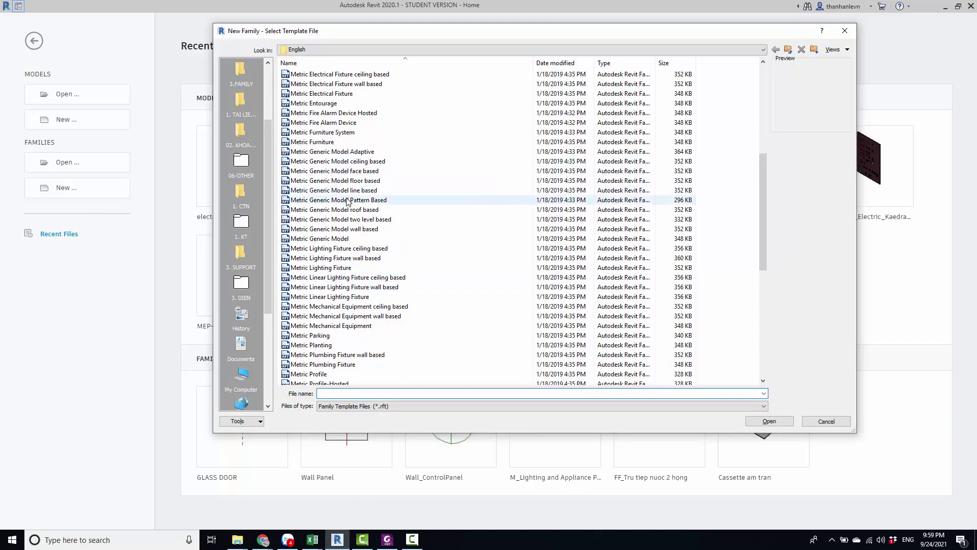
{"action": "left_click", "coordinate": [356, 171]}
{"action": "left_click", "coordinate": [769, 422]}
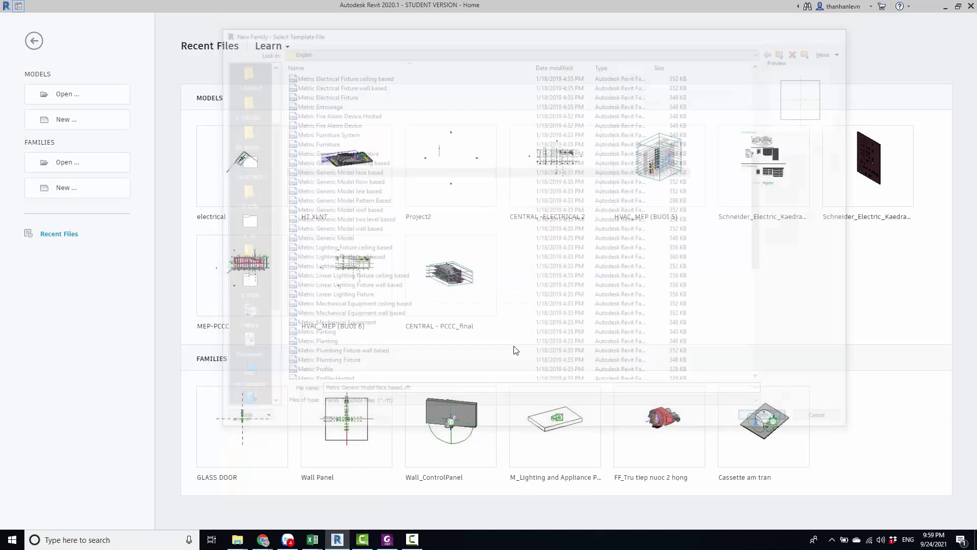
Put the vertical Center (Left/Right) plane into a new reference plane subcategory 'center'
{"action": "scroll", "coordinate": [524, 295], "scroll_direction": "up", "scroll_amount": 2}
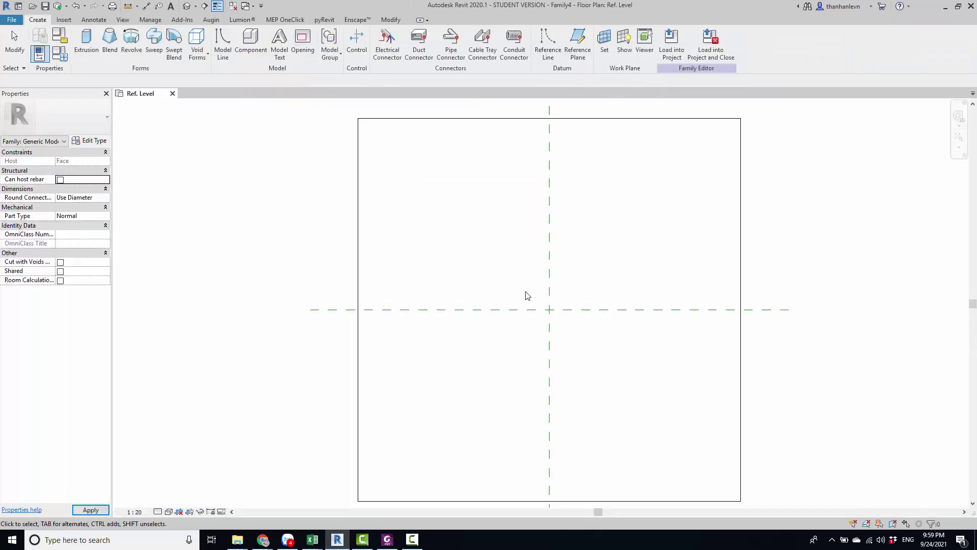
{"action": "scroll", "coordinate": [465, 321], "scroll_direction": "up", "scroll_amount": 1}
{"action": "scroll", "coordinate": [459, 321], "scroll_direction": "down", "scroll_amount": 1}
{"action": "scroll", "coordinate": [447, 325], "scroll_direction": "down", "scroll_amount": 2}
{"action": "scroll", "coordinate": [447, 325], "scroll_direction": "up", "scroll_amount": 2}
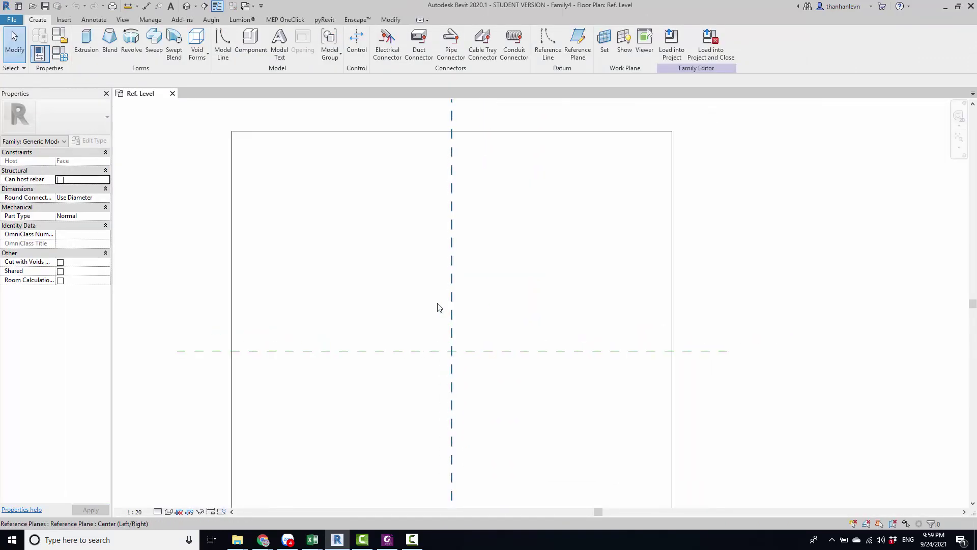
{"action": "middle_click_drag", "start_coordinate": [430, 269], "coordinate": [437, 288]}
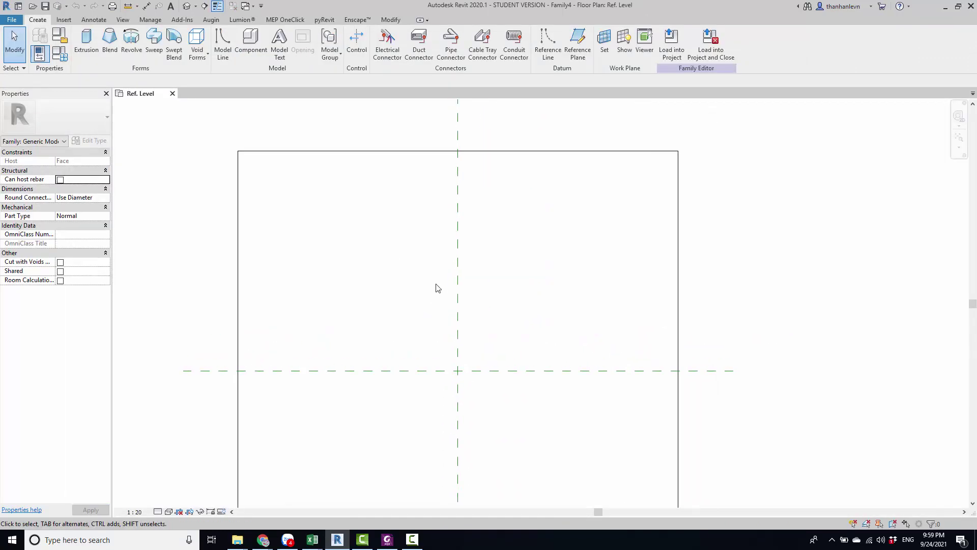
{"action": "middle_click_drag", "start_coordinate": [441, 223], "coordinate": [443, 204]}
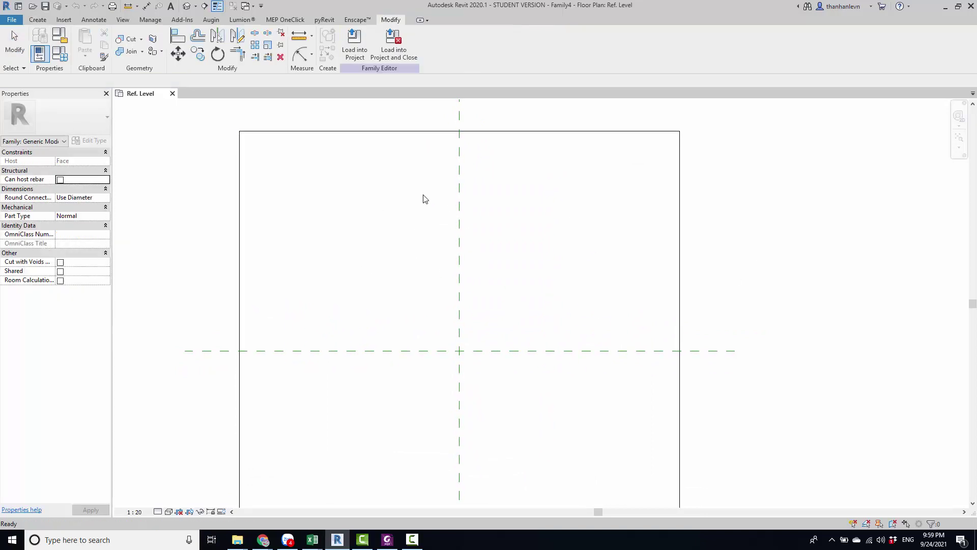
{"action": "left_click", "coordinate": [460, 170]}
{"action": "left_click", "coordinate": [407, 50]}
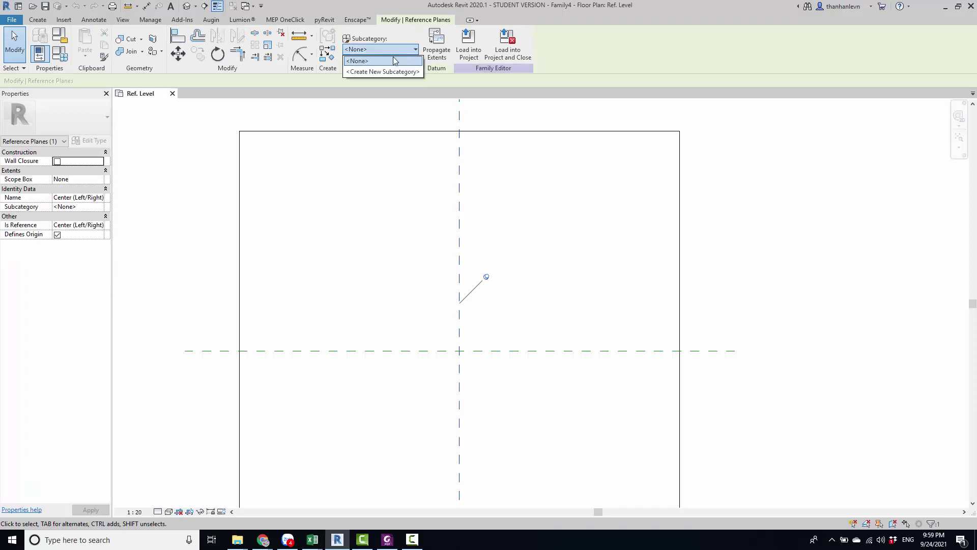
{"action": "left_click", "coordinate": [364, 72]}
{"action": "type", "text": "center"}
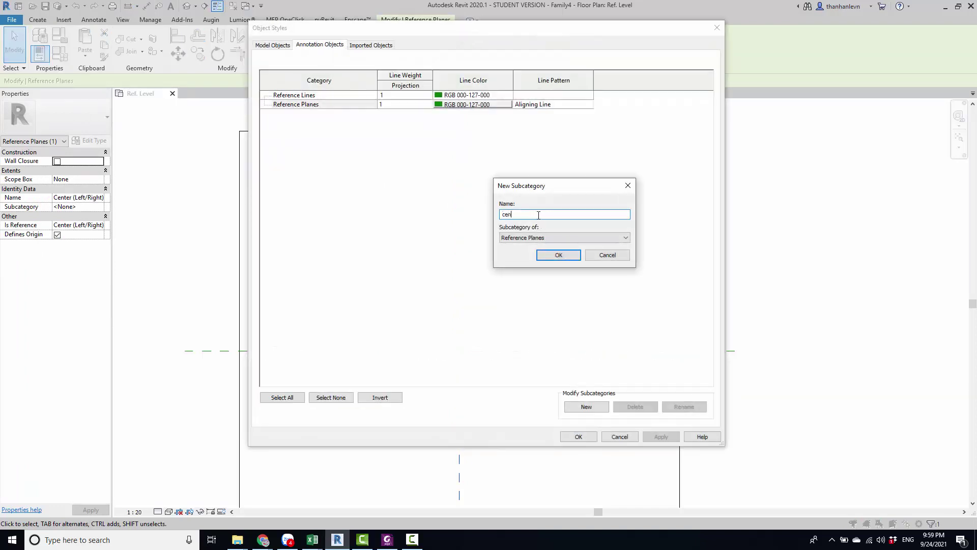
{"action": "left_click", "coordinate": [557, 256]}
Give the center subcategory a red line colour and the Center line pattern
{"action": "left_click", "coordinate": [480, 115]}
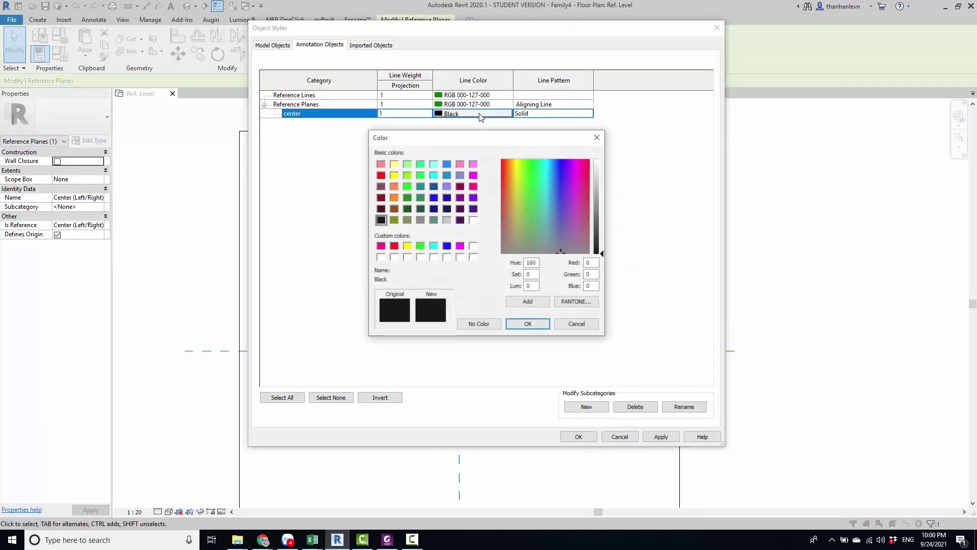
{"action": "left_click", "coordinate": [393, 246]}
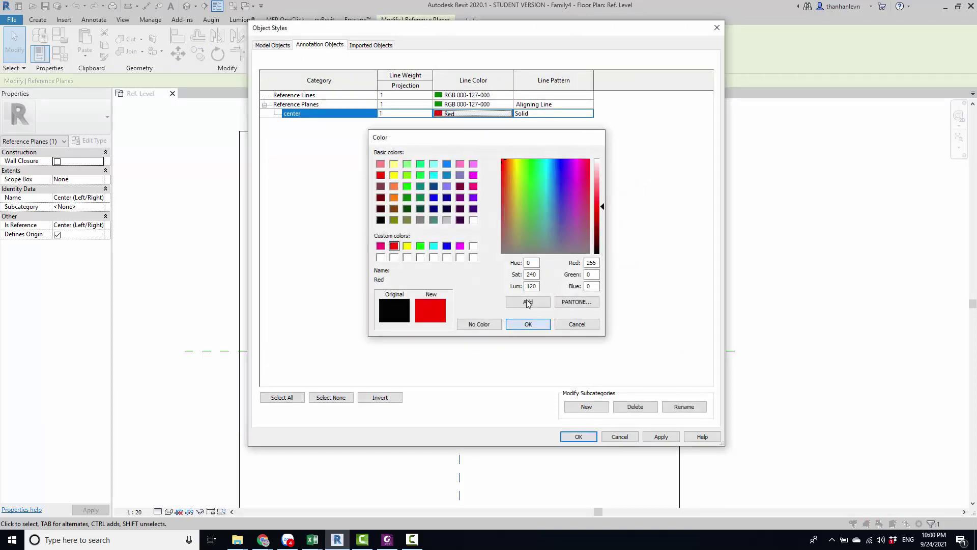
{"action": "left_click", "coordinate": [528, 324]}
{"action": "left_click", "coordinate": [581, 112]}
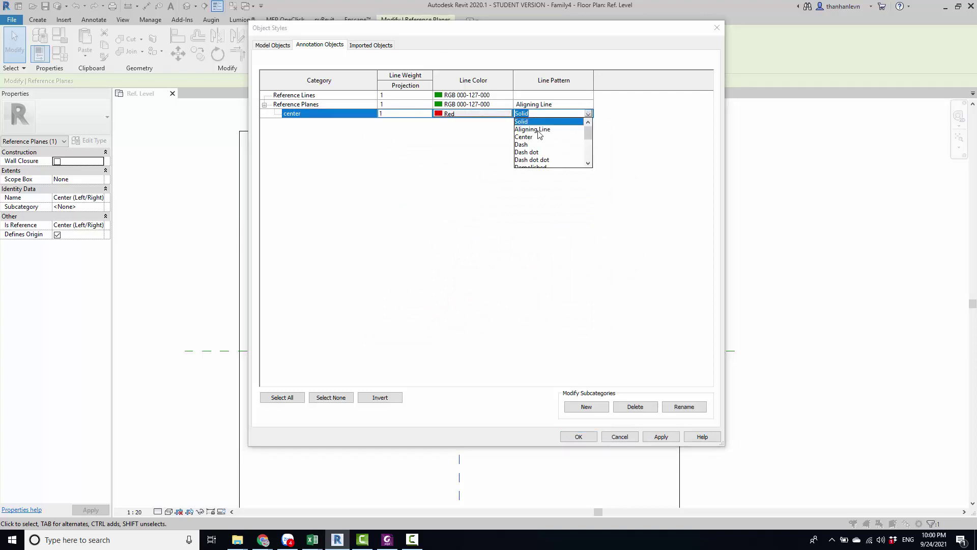
{"action": "left_click", "coordinate": [539, 137]}
{"action": "left_click", "coordinate": [576, 437]}
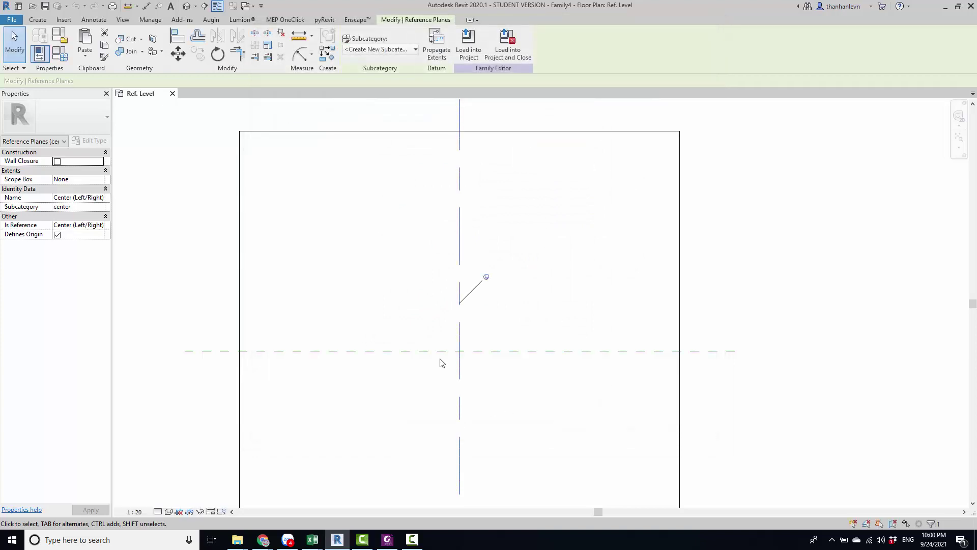
Assign the horizontal Center (Front/Back) reference plane to the center subcategory
{"action": "left_click", "coordinate": [502, 351]}
{"action": "left_click", "coordinate": [395, 51]}
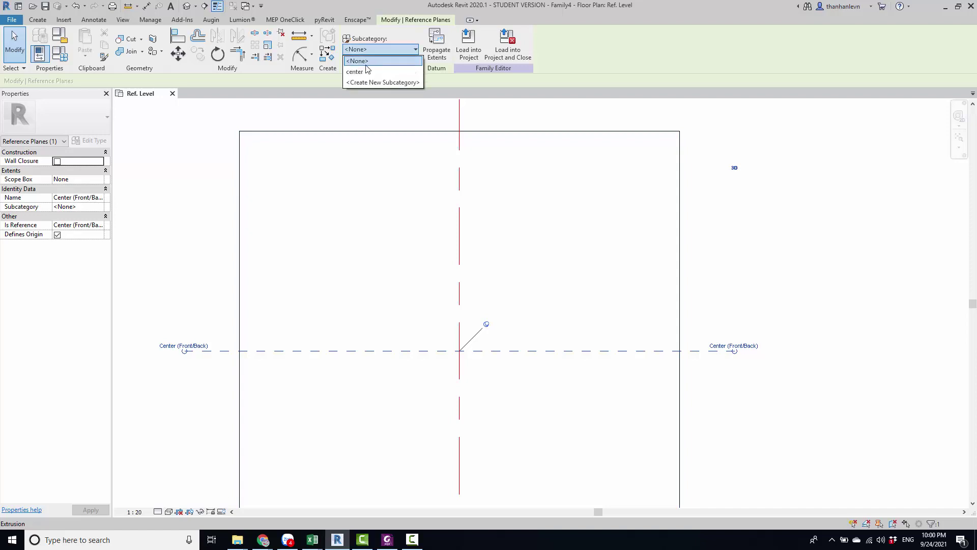
{"action": "left_click", "coordinate": [387, 71]}
{"action": "left_click", "coordinate": [407, 120]}
{"action": "scroll", "coordinate": [364, 221], "scroll_direction": "down", "scroll_amount": 2}
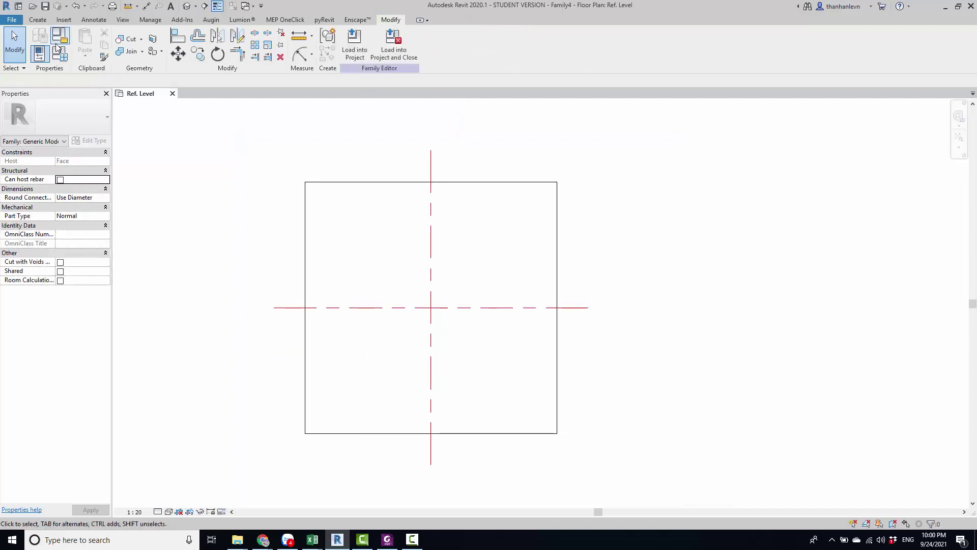
Draw two vertical reference planes, one left and one right of the centre
{"action": "left_click", "coordinate": [578, 44]}
{"action": "left_click", "coordinate": [407, 188]}
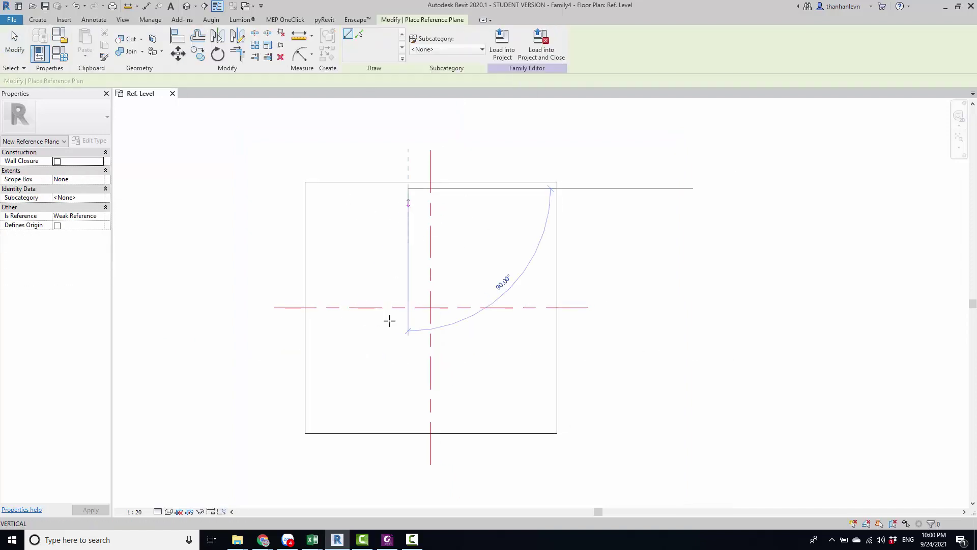
{"action": "left_click", "coordinate": [407, 391]}
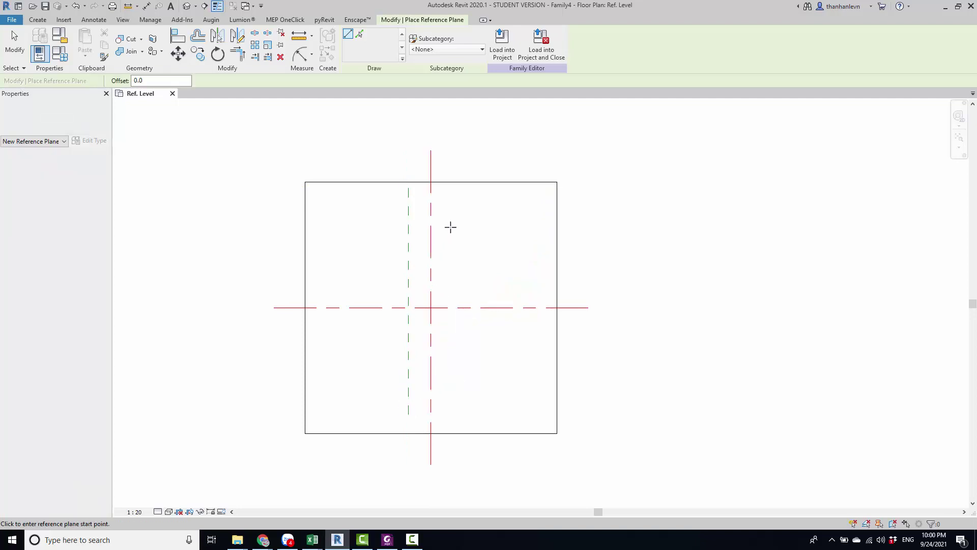
{"action": "left_click", "coordinate": [451, 189]}
{"action": "left_click", "coordinate": [451, 406]}
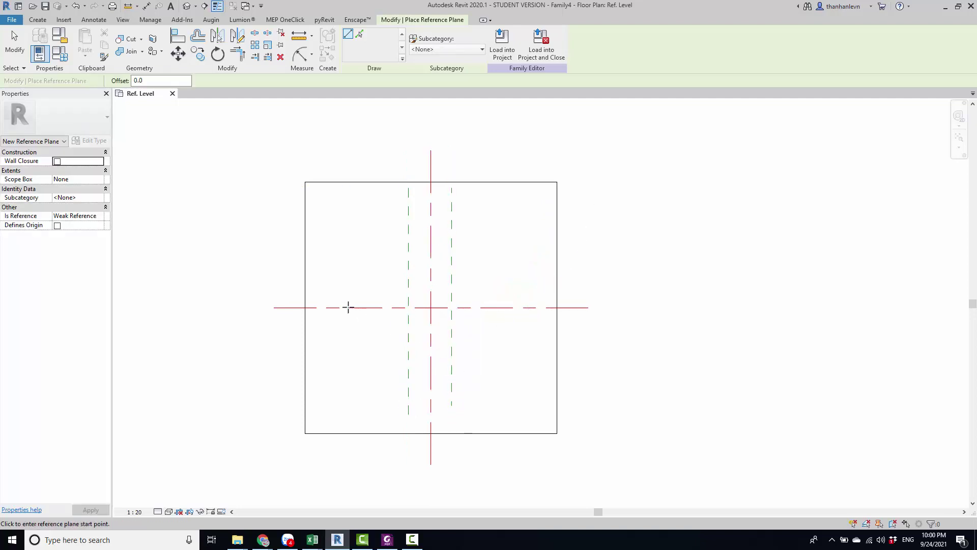
Draw two horizontal reference planes, one above and one below the centre
{"action": "left_click", "coordinate": [279, 283]}
{"action": "left_click", "coordinate": [544, 284]}
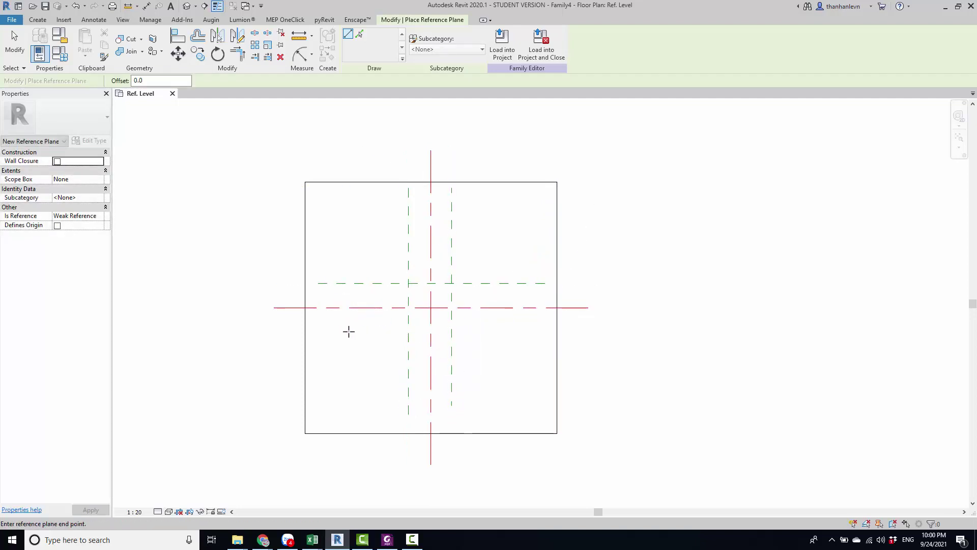
{"action": "left_click", "coordinate": [329, 333]}
{"action": "left_click", "coordinate": [557, 333]}
{"action": "key", "text": "Escape"}
{"action": "key", "text": "Escape"}
{"action": "scroll", "coordinate": [462, 314], "scroll_direction": "up", "scroll_amount": 3}
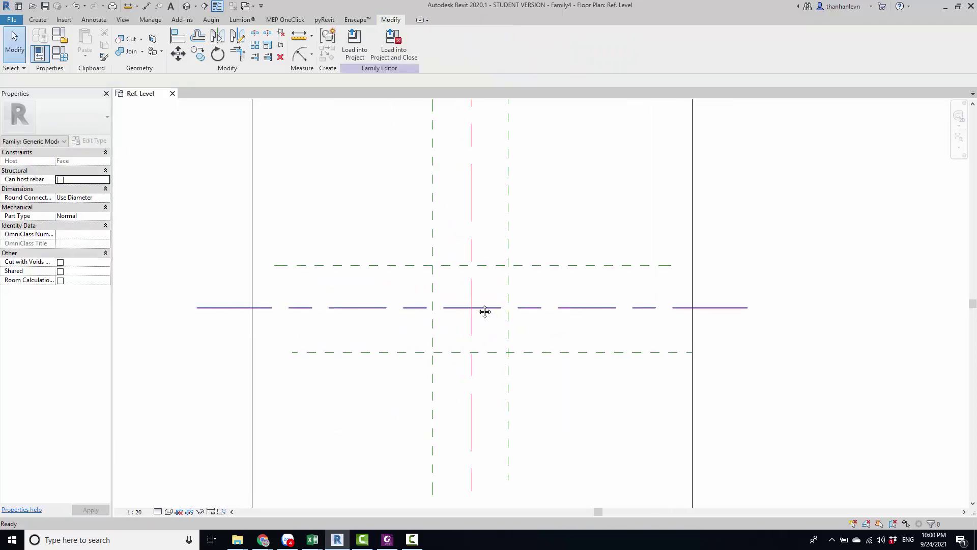
{"action": "scroll", "coordinate": [485, 311], "scroll_direction": "up", "scroll_amount": 1}
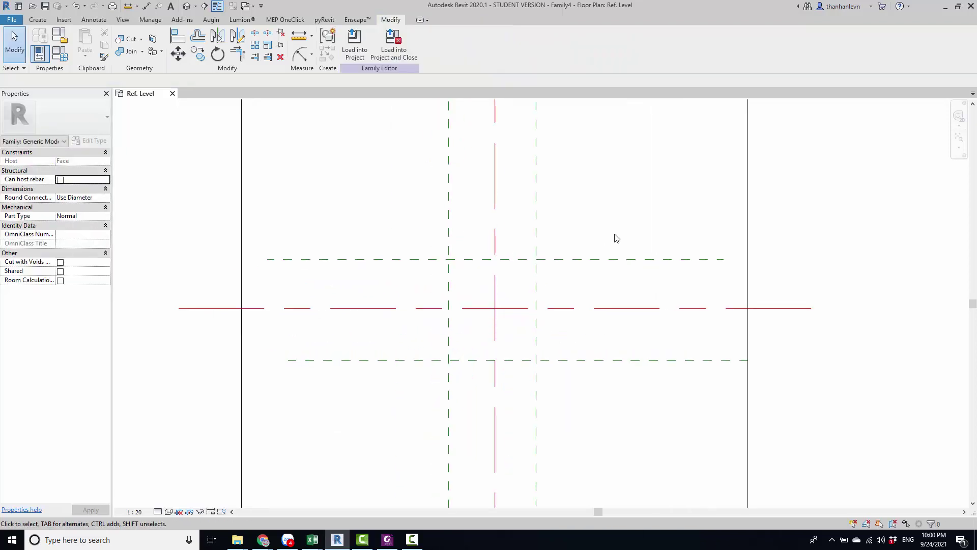
{"action": "scroll", "coordinate": [413, 279], "scroll_direction": "down", "scroll_amount": 2}
{"action": "scroll", "coordinate": [386, 299], "scroll_direction": "up", "scroll_amount": 3}
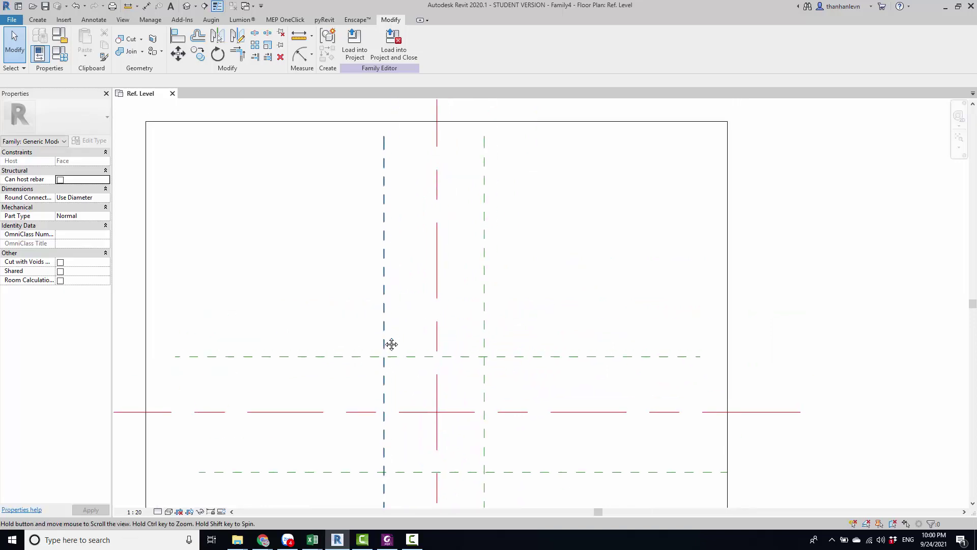
Dimension the left, centre and right vertical planes as a 221/200 chain
{"action": "key", "text": "d"}
{"action": "key", "text": "i"}
{"action": "left_click", "coordinate": [384, 335]}
{"action": "left_click", "coordinate": [437, 337]}
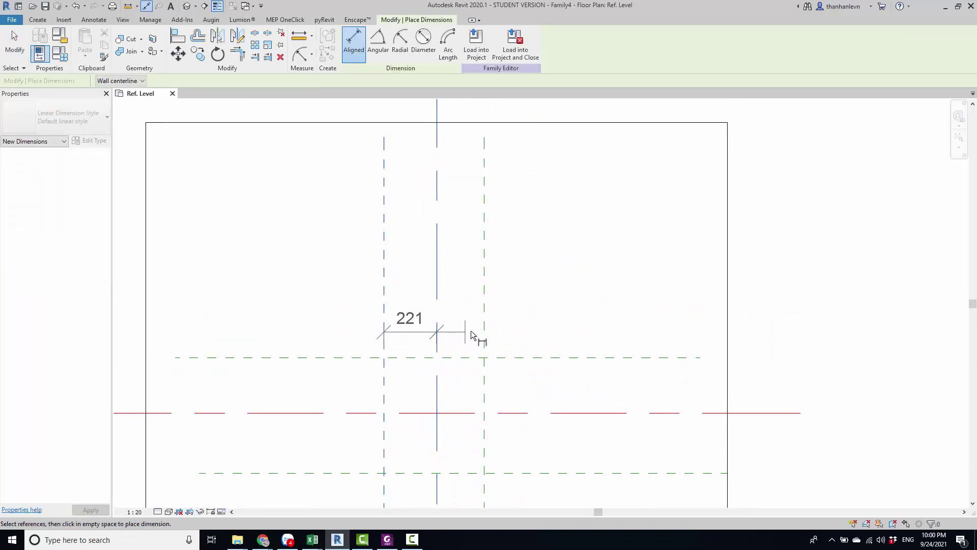
{"action": "left_click", "coordinate": [484, 337]}
{"action": "left_click", "coordinate": [350, 365]}
Add a 234/250 chain across the horizontal planes and a 499 overall height dimension
{"action": "left_click", "coordinate": [326, 357]}
{"action": "left_click", "coordinate": [328, 413]}
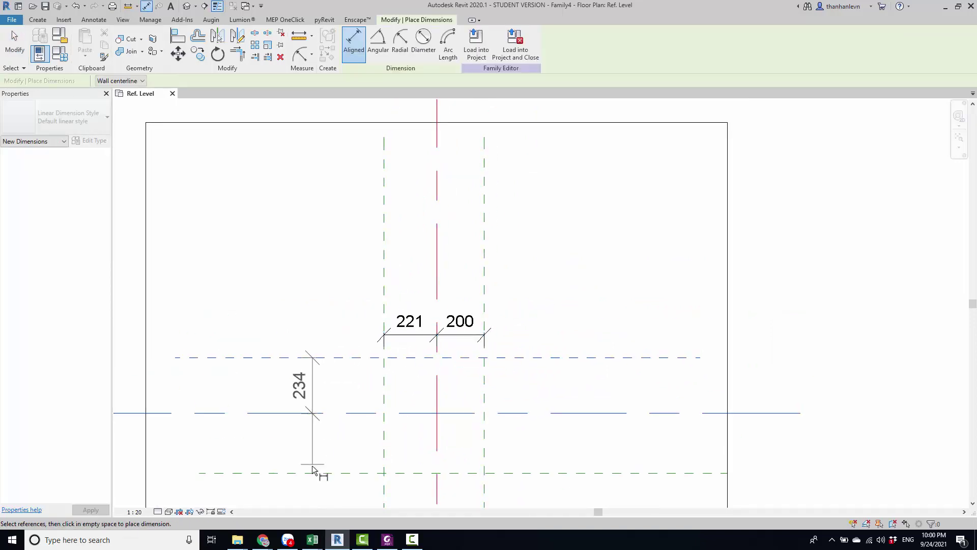
{"action": "left_click", "coordinate": [313, 464]}
{"action": "key", "text": "Escape"}
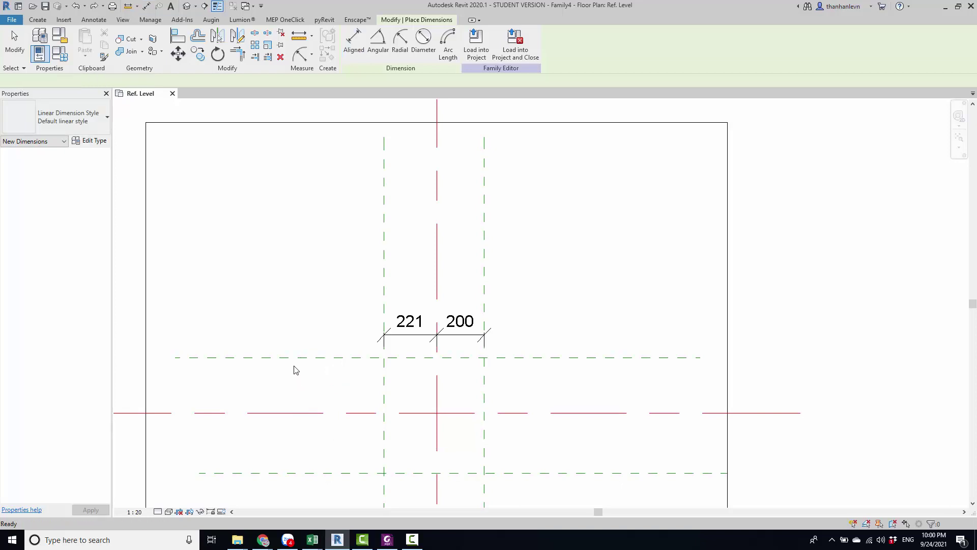
{"action": "left_click", "coordinate": [288, 357]}
{"action": "left_click", "coordinate": [289, 412]}
{"action": "left_click", "coordinate": [286, 473]}
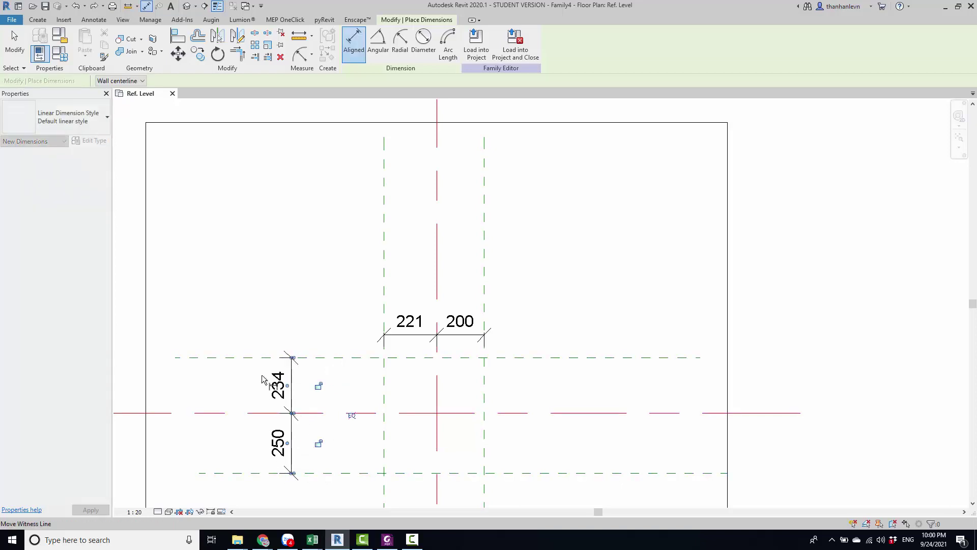
{"action": "left_click", "coordinate": [293, 398]}
{"action": "left_click", "coordinate": [246, 357]}
{"action": "left_click", "coordinate": [247, 473]}
{"action": "left_click", "coordinate": [248, 447]}
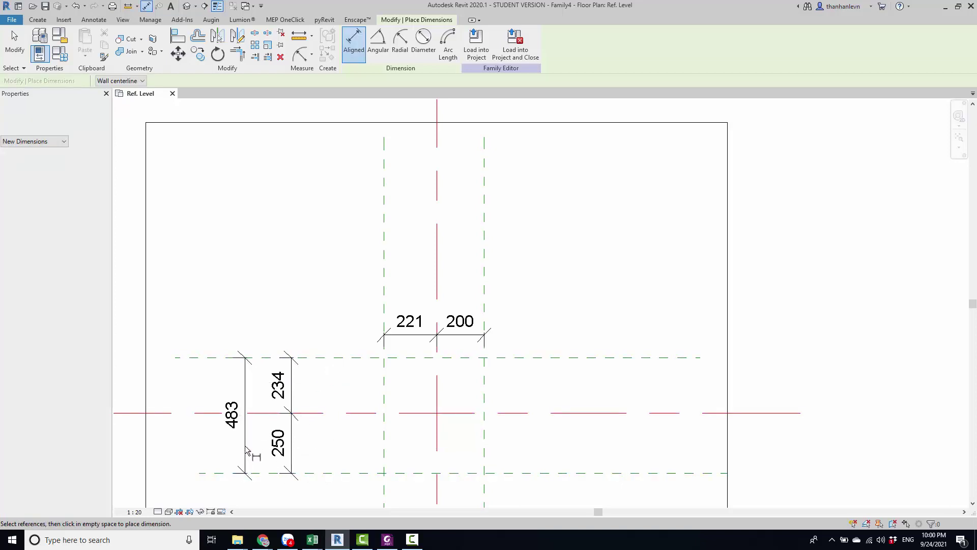
{"action": "key", "text": "Escape"}
Make both dimension chains EQ so the plane pairs are centred
{"action": "left_click", "coordinate": [291, 443]}
{"action": "left_click", "coordinate": [351, 415]}
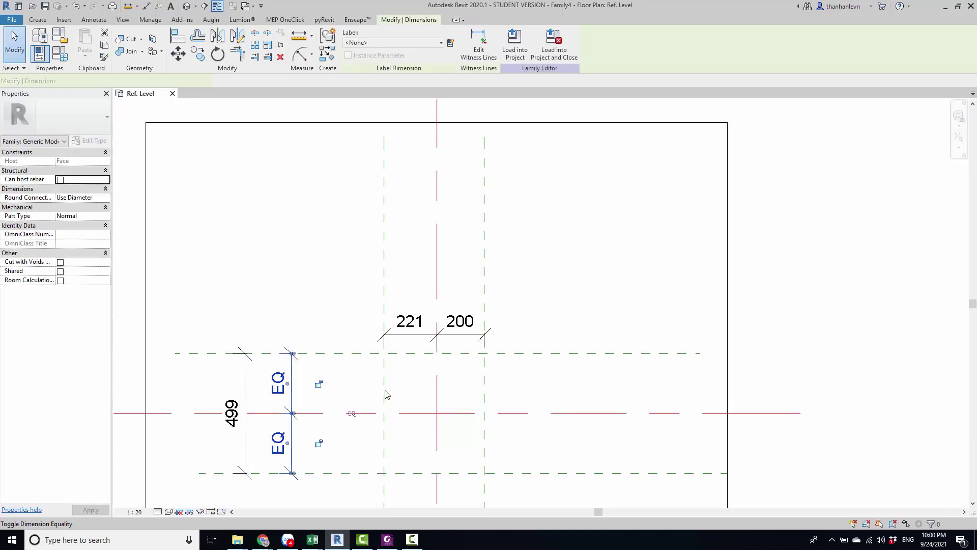
{"action": "left_click", "coordinate": [435, 329]}
{"action": "left_click", "coordinate": [434, 275]}
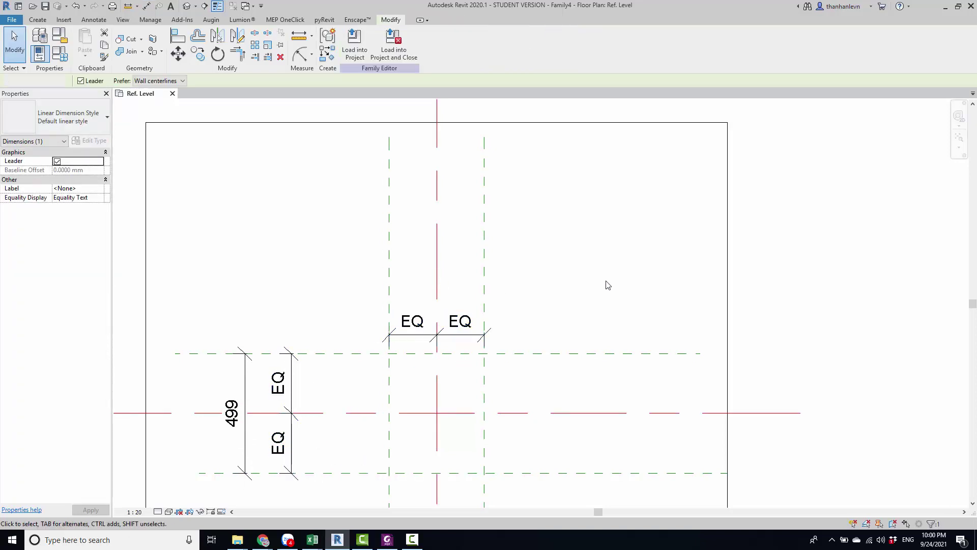
{"action": "scroll", "coordinate": [444, 342], "scroll_direction": "down", "scroll_amount": 3}
{"action": "scroll", "coordinate": [458, 347], "scroll_direction": "up", "scroll_amount": 3}
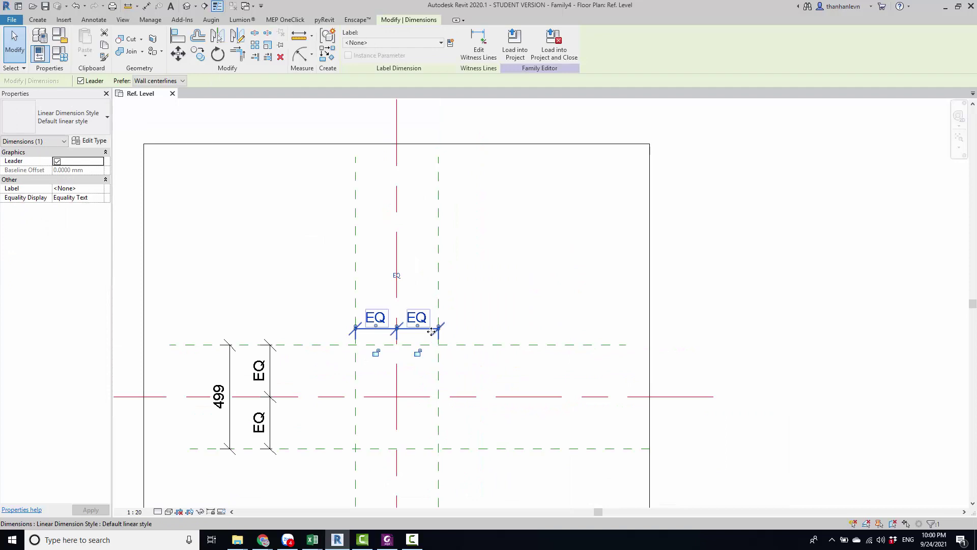
{"action": "scroll", "coordinate": [430, 332], "scroll_direction": "up", "scroll_amount": 2}
{"action": "left_click", "coordinate": [451, 44]}
{"action": "type", "text": "W"}
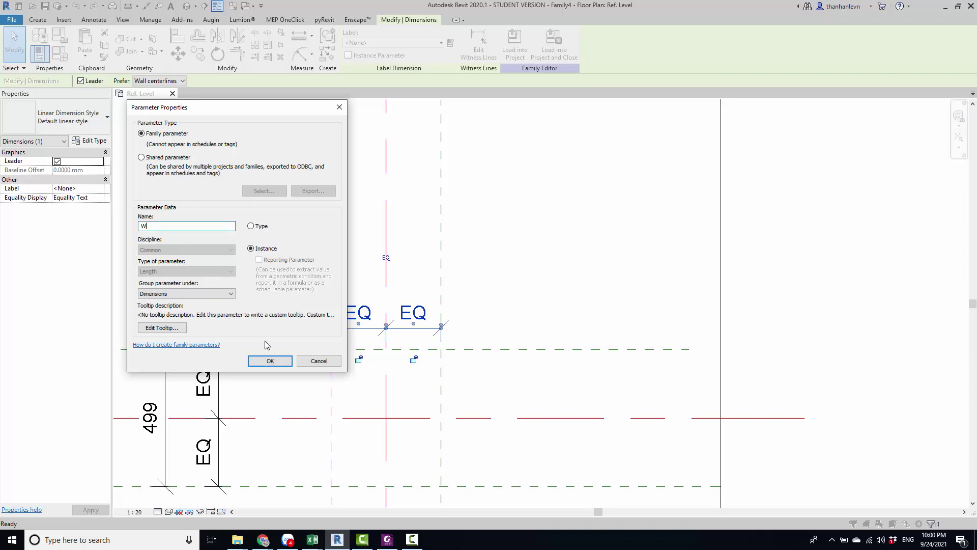
{"action": "left_click", "coordinate": [268, 361]}
{"action": "left_click", "coordinate": [303, 383]}
{"action": "scroll", "coordinate": [357, 337], "scroll_direction": "down", "scroll_amount": 2}
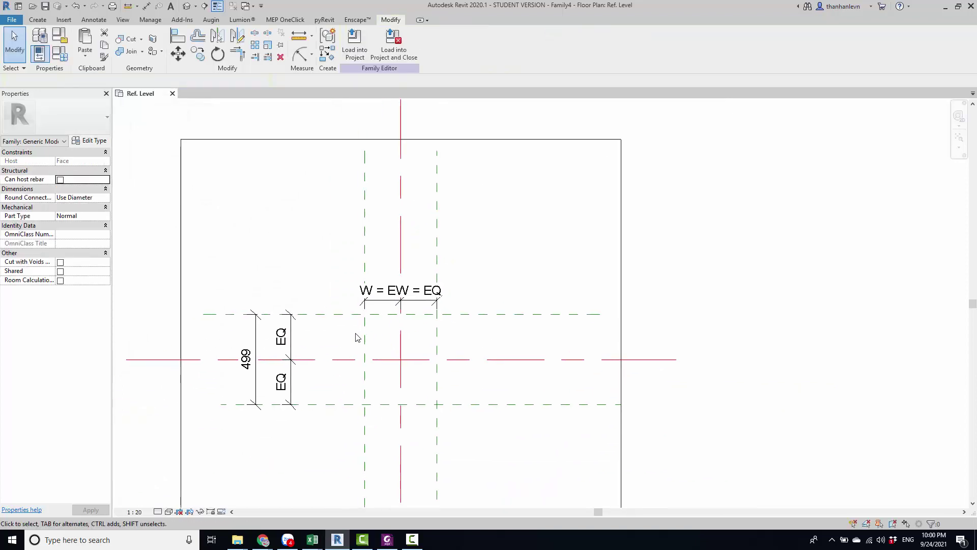
{"action": "scroll", "coordinate": [357, 337], "scroll_direction": "up", "scroll_amount": 2}
{"action": "left_click", "coordinate": [396, 280]}
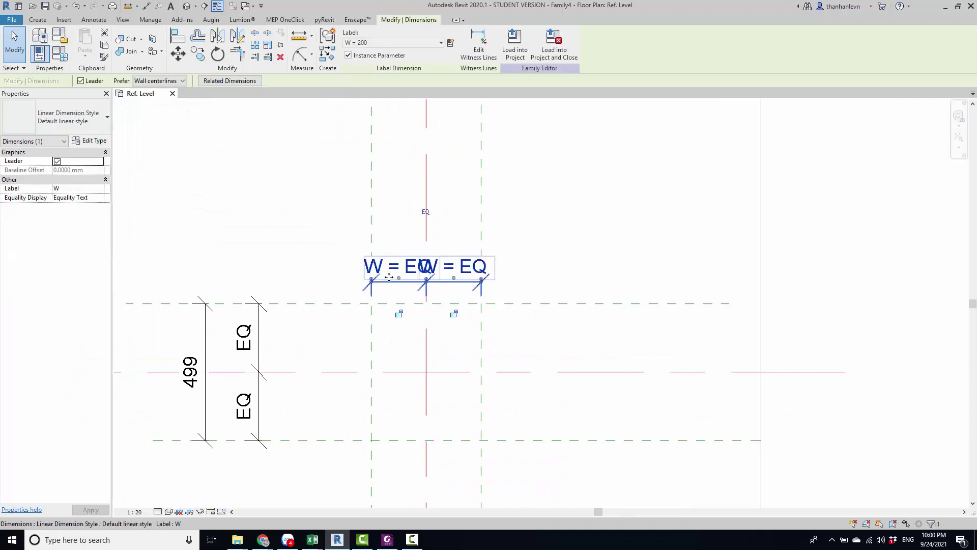
{"action": "left_click_drag", "start_coordinate": [390, 279], "coordinate": [402, 239]}
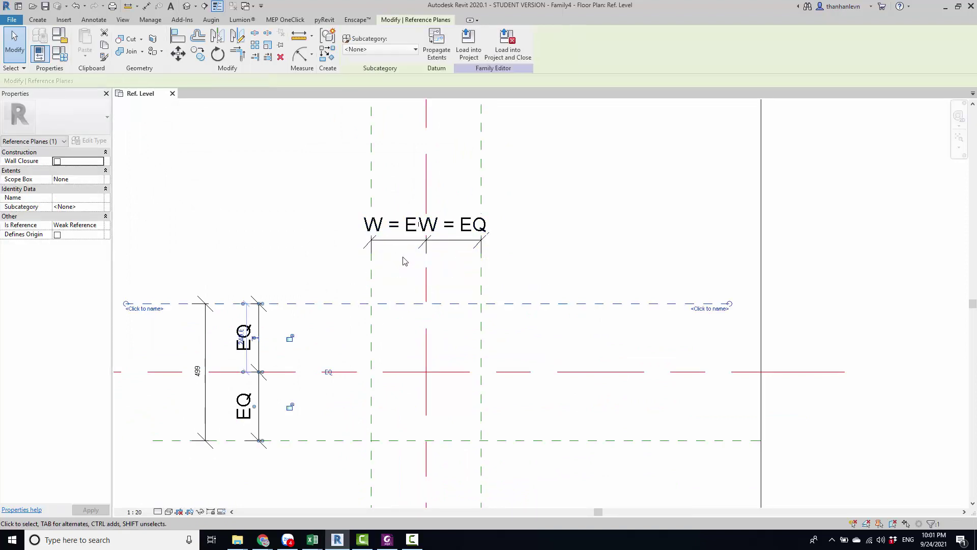
{"action": "left_click", "coordinate": [417, 247]}
{"action": "key", "text": "ctrl+z"}
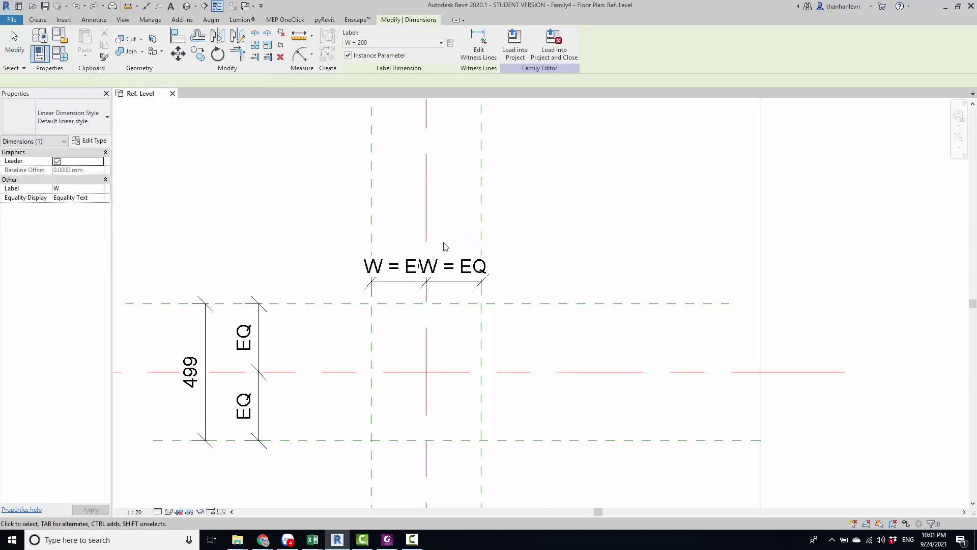
{"action": "key", "text": "ctrl+z"}
{"action": "scroll", "coordinate": [389, 298], "scroll_direction": "down", "scroll_amount": 3}
Dimension the outer vertical planes at 400 and label it with new type parameter W
{"action": "scroll", "coordinate": [376, 273], "scroll_direction": "up", "scroll_amount": 3}
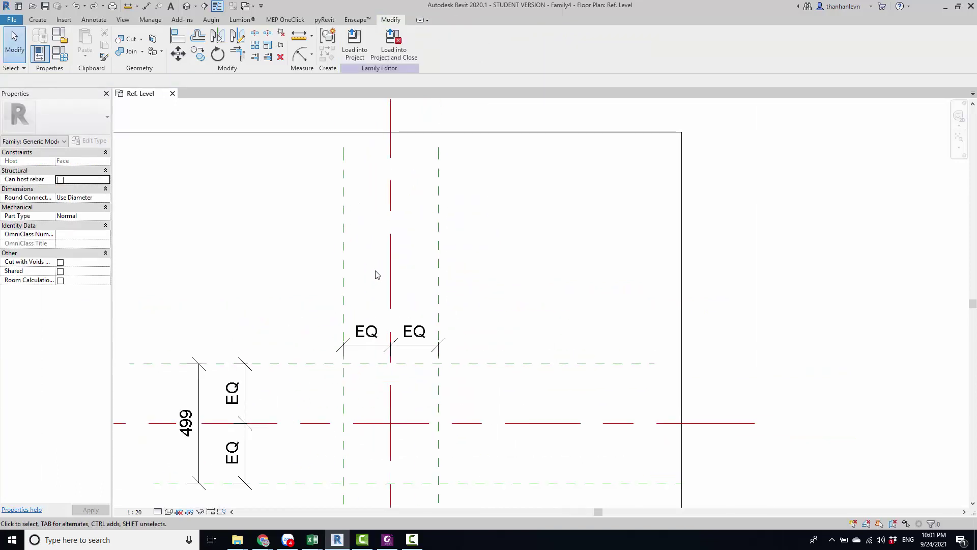
{"action": "key", "text": "d"}
{"action": "key", "text": "i"}
{"action": "left_click", "coordinate": [343, 298]}
{"action": "left_click", "coordinate": [438, 285]}
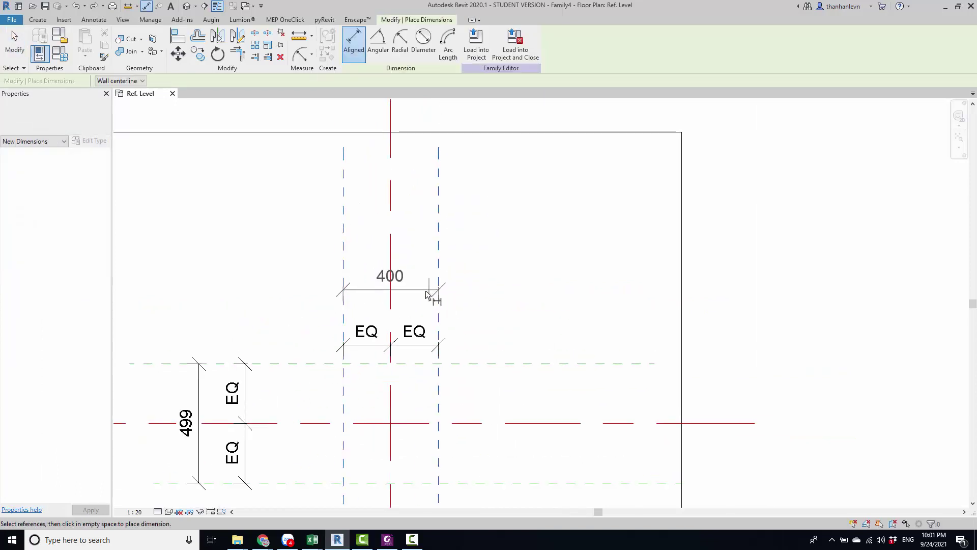
{"action": "key", "text": "Escape"}
{"action": "key", "text": "Escape"}
{"action": "left_click", "coordinate": [422, 295]}
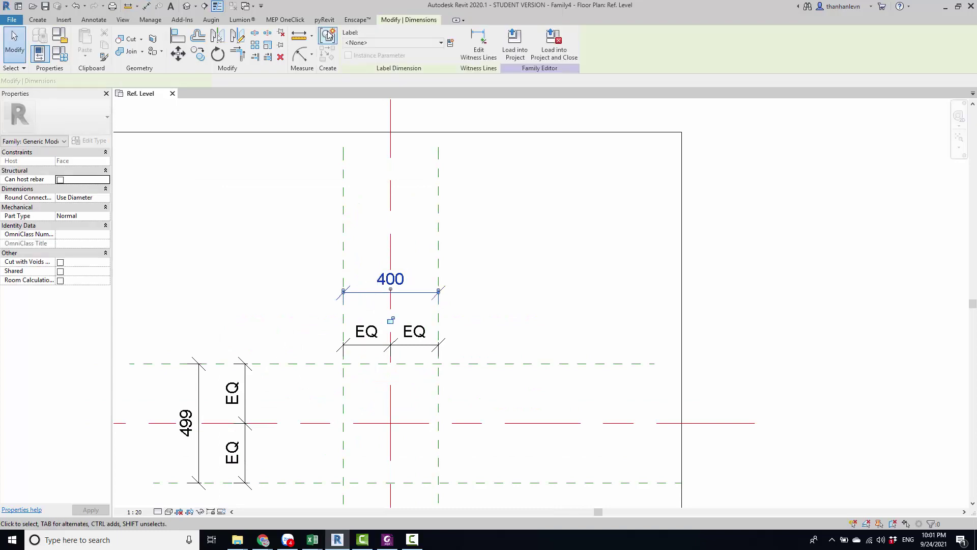
{"action": "left_click", "coordinate": [361, 43]}
{"action": "left_click", "coordinate": [451, 42]}
{"action": "type", "text": "W"}
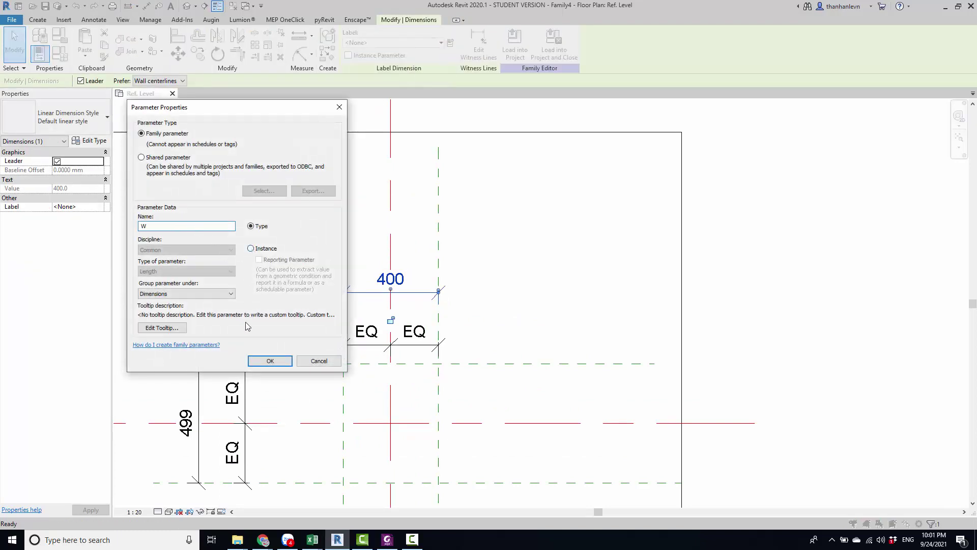
{"action": "left_click", "coordinate": [270, 360]}
Label the 499 height dimension with a new parameter H
{"action": "scroll", "coordinate": [385, 294], "scroll_direction": "down", "scroll_amount": 3}
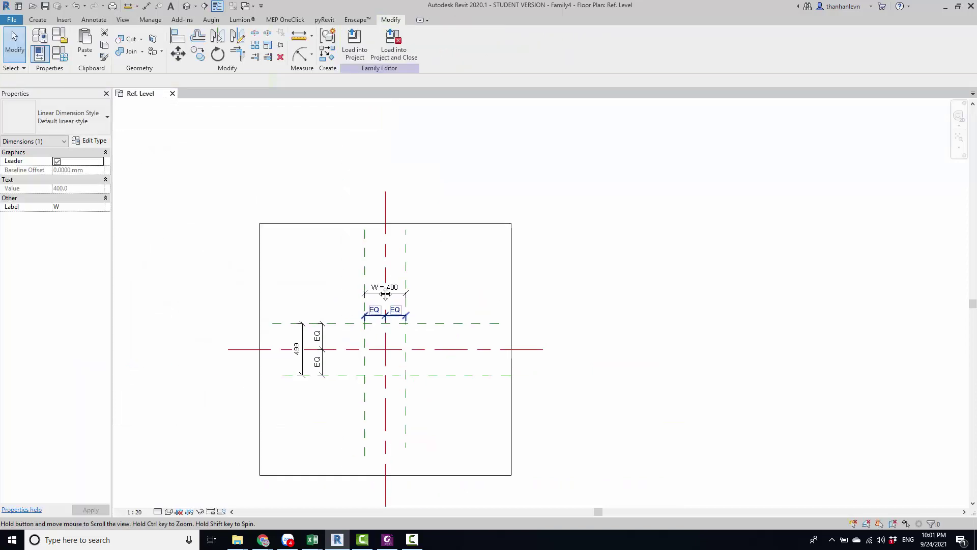
{"action": "scroll", "coordinate": [385, 295], "scroll_direction": "up", "scroll_amount": 3}
{"action": "left_click", "coordinate": [295, 336]}
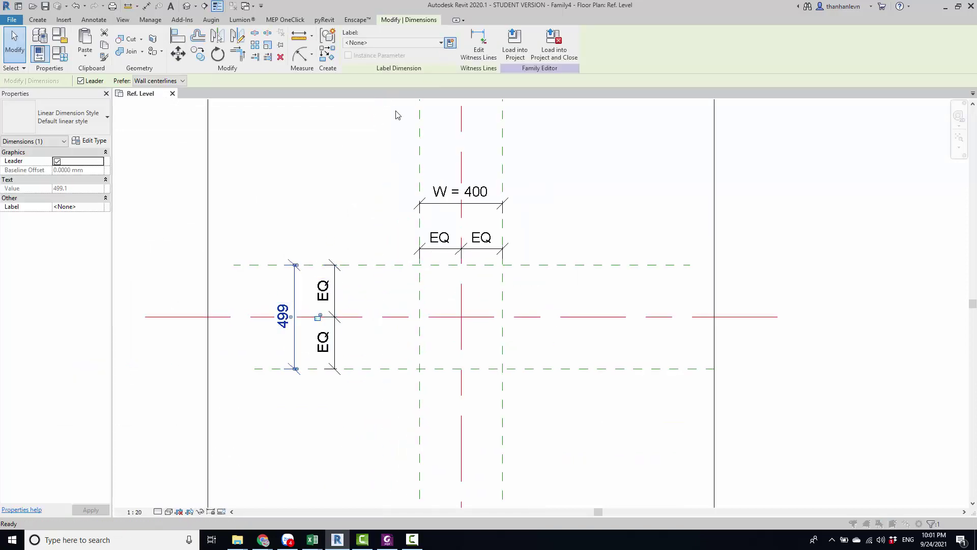
{"action": "left_click", "coordinate": [451, 43]}
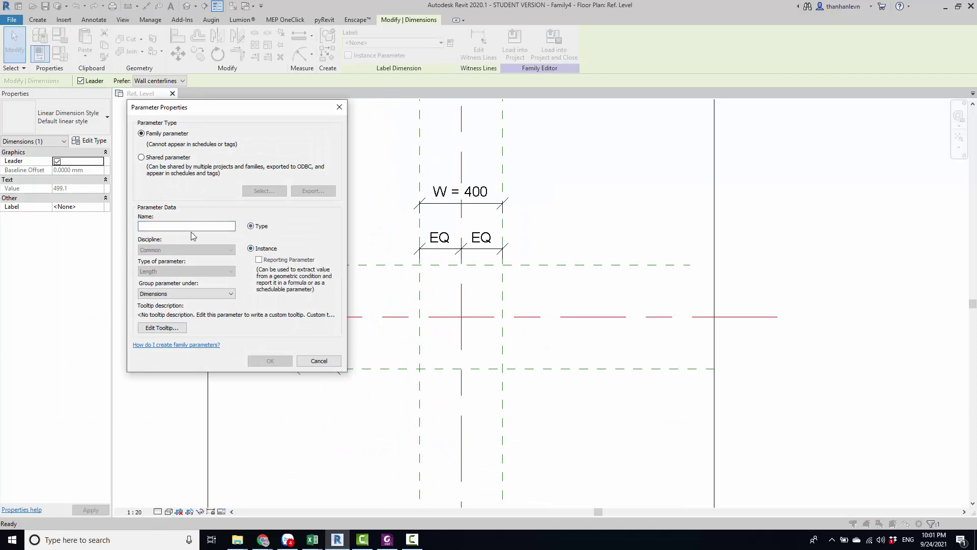
{"action": "type", "text": "H"}
{"action": "left_click", "coordinate": [264, 361]}
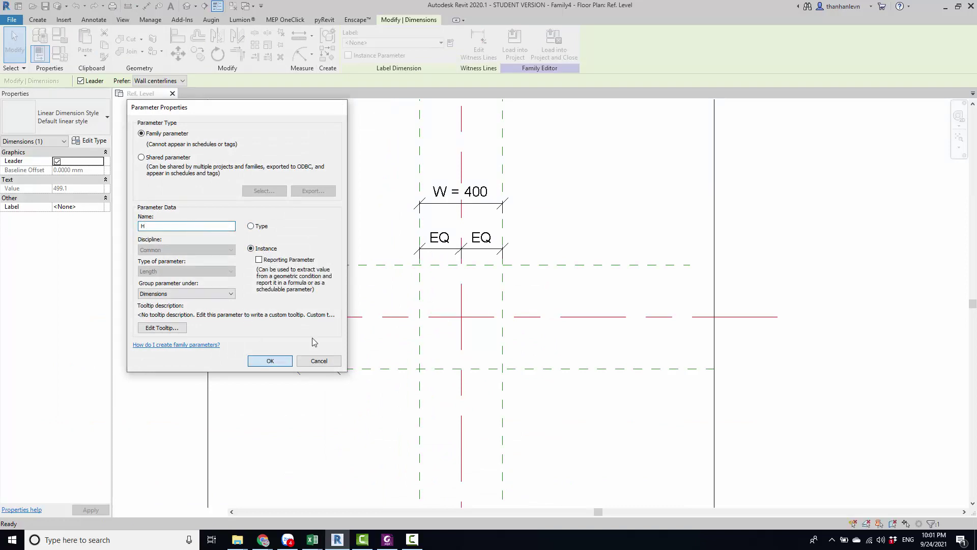
{"action": "scroll", "coordinate": [473, 223], "scroll_direction": "down", "scroll_amount": 3}
{"action": "scroll", "coordinate": [337, 247], "scroll_direction": "up", "scroll_amount": 3}
{"action": "middle_click_drag", "start_coordinate": [336, 248], "coordinate": [402, 222]}
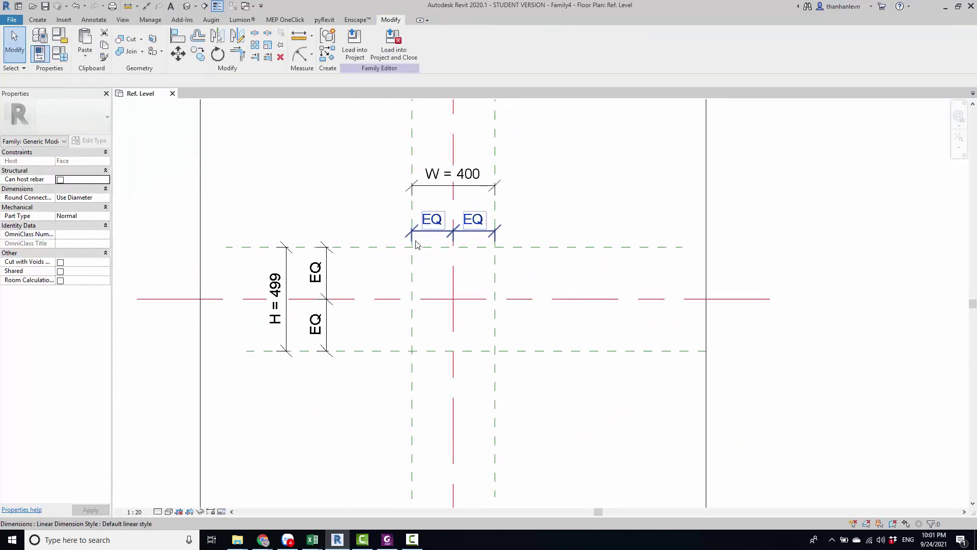
{"action": "scroll", "coordinate": [402, 222], "scroll_direction": "down", "scroll_amount": 3}
{"action": "scroll", "coordinate": [397, 255], "scroll_direction": "up", "scroll_amount": 3}
{"action": "middle_click_drag", "start_coordinate": [422, 296], "coordinate": [390, 323]}
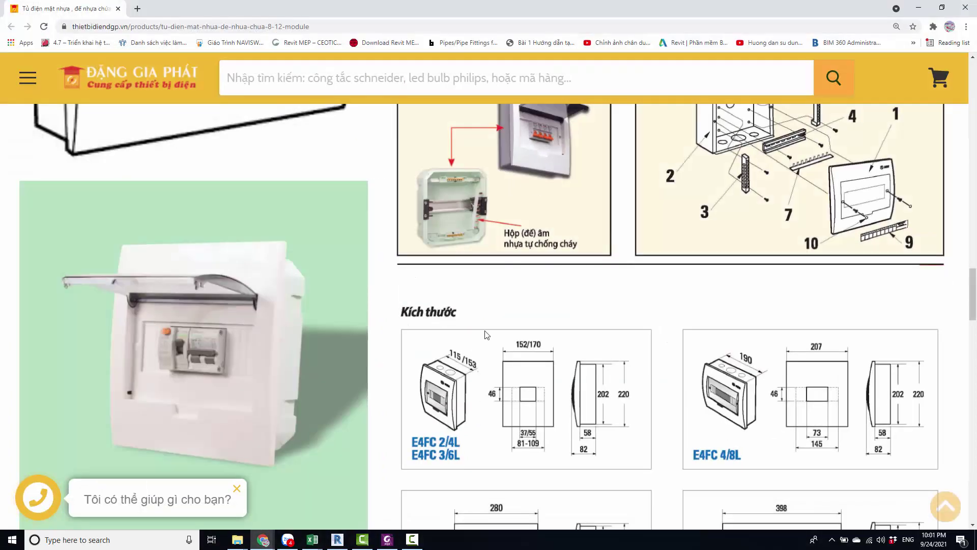
{"action": "scroll", "coordinate": [552, 337], "scroll_direction": "down", "scroll_amount": 2}
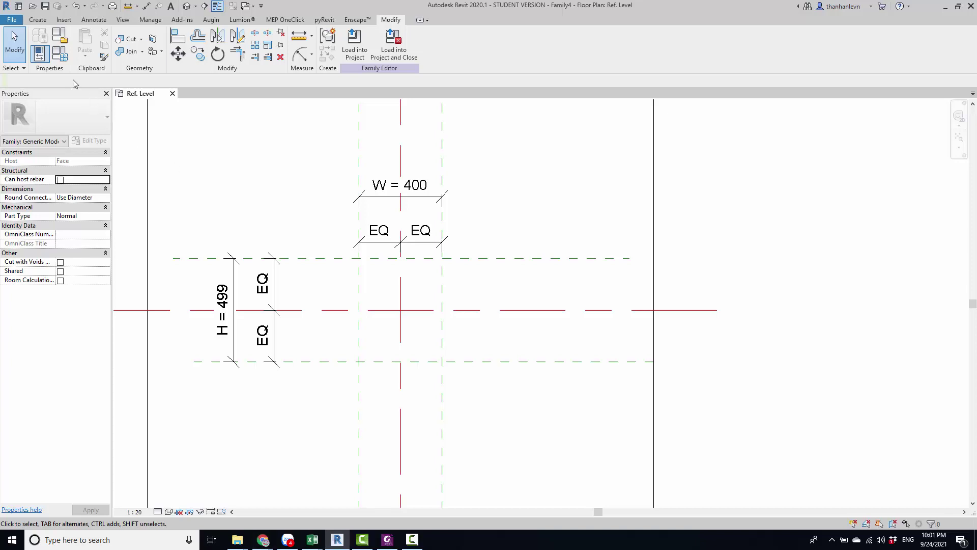
In Family Types, set the defaults to H = 220 and W = 170
{"action": "left_click", "coordinate": [60, 53]}
{"action": "left_click_drag", "start_coordinate": [611, 33], "coordinate": [298, 59]}
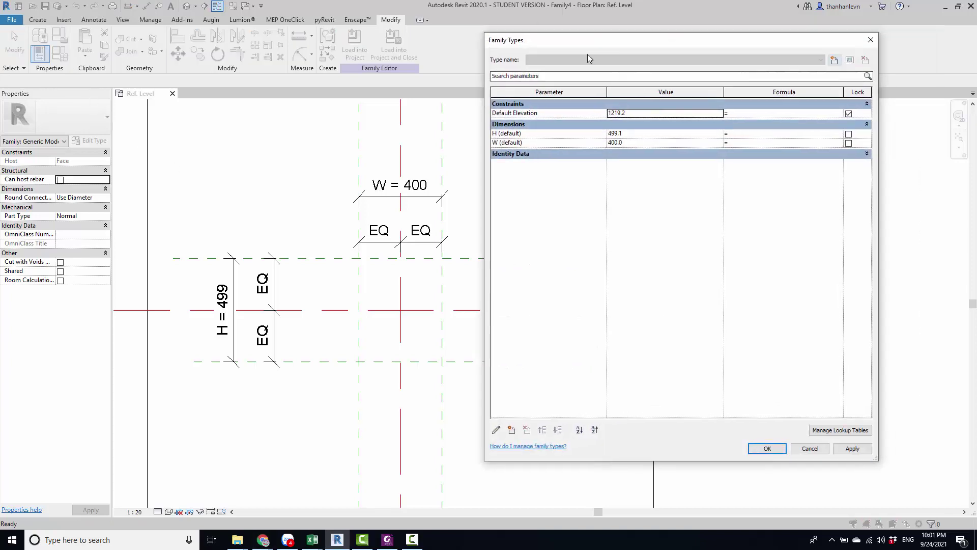
{"action": "left_click", "coordinate": [376, 152]}
{"action": "type", "text": "170"}
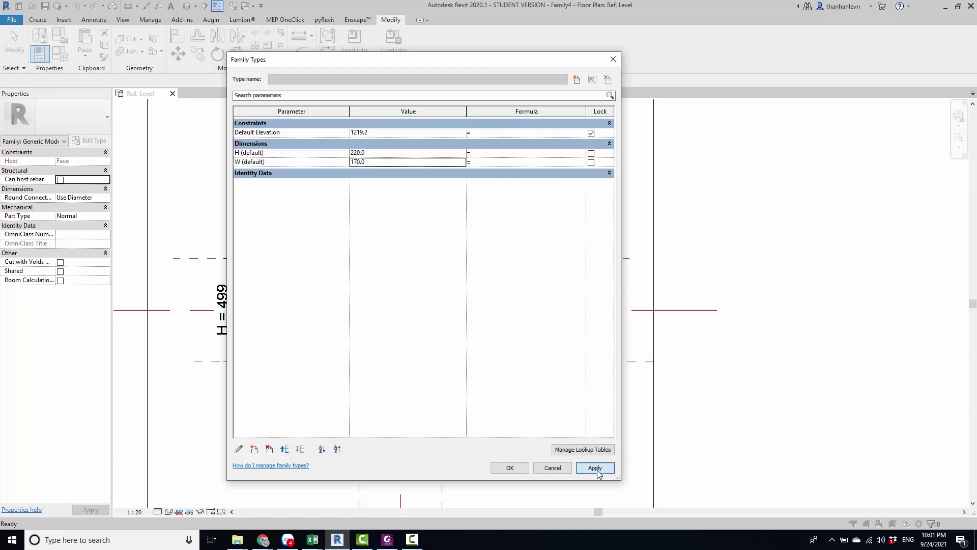
{"action": "left_click", "coordinate": [510, 467]}
{"action": "scroll", "coordinate": [403, 291], "scroll_direction": "up", "scroll_amount": 3}
Set the view scale to 1:5, leaving the visual style on Hidden Line
{"action": "scroll", "coordinate": [405, 290], "scroll_direction": "up", "scroll_amount": 3}
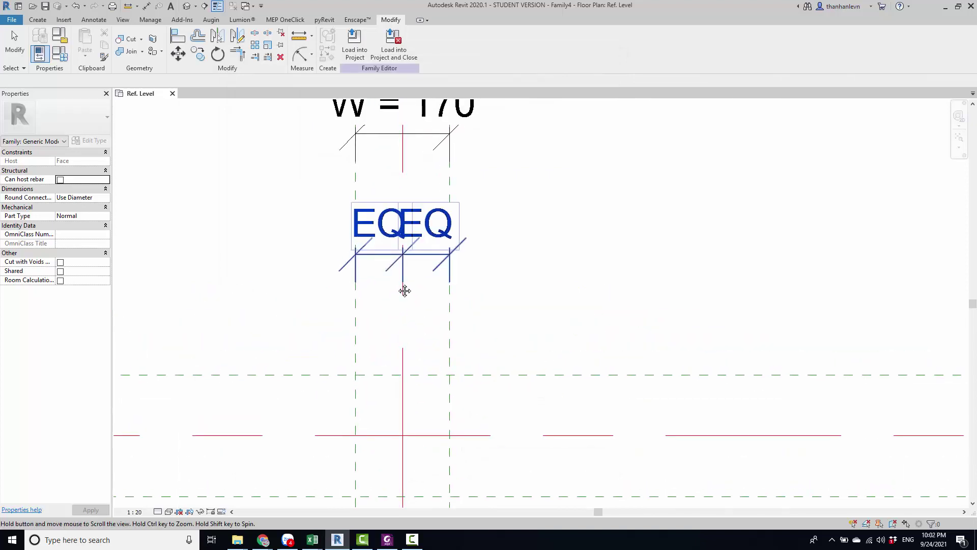
{"action": "scroll", "coordinate": [367, 329], "scroll_direction": "down", "scroll_amount": 2}
{"action": "left_click", "coordinate": [146, 512]}
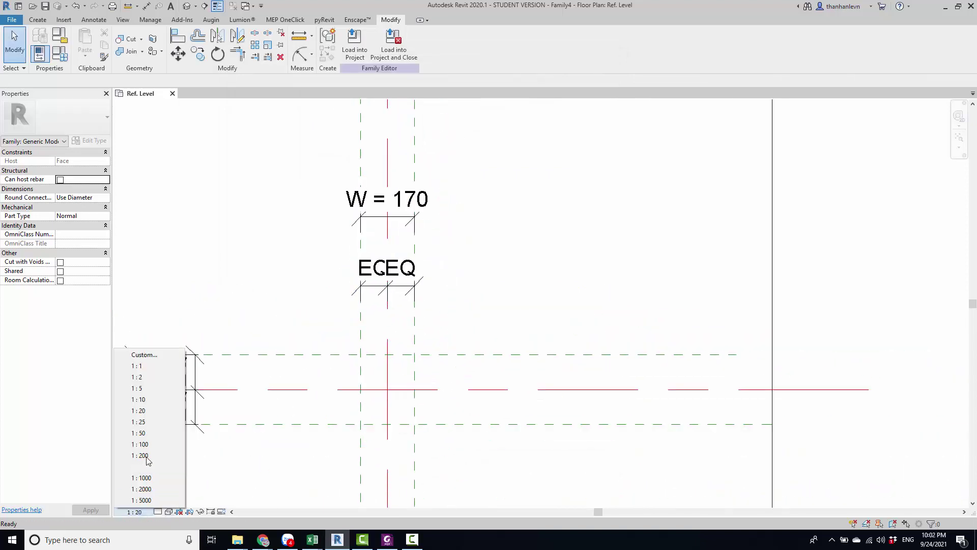
{"action": "left_click", "coordinate": [135, 389]}
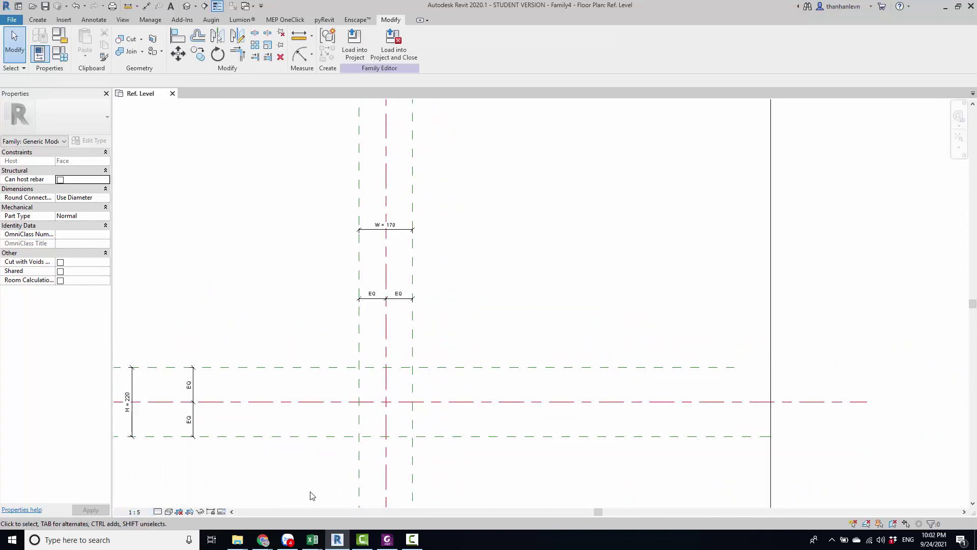
{"action": "left_click", "coordinate": [171, 512]}
{"action": "left_click", "coordinate": [184, 470]}
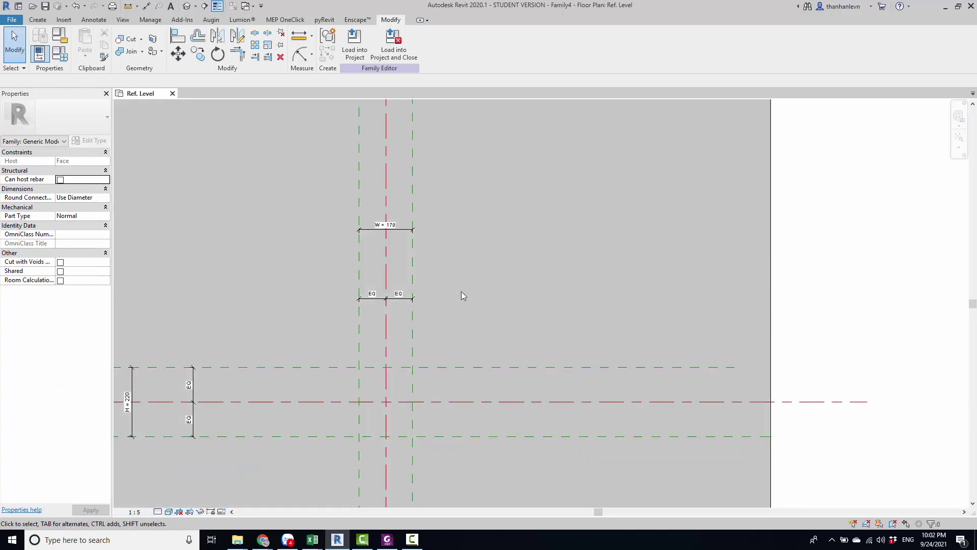
{"action": "left_click", "coordinate": [171, 512]}
{"action": "left_click", "coordinate": [185, 458]}
{"action": "scroll", "coordinate": [430, 321], "scroll_direction": "down", "scroll_amount": 3}
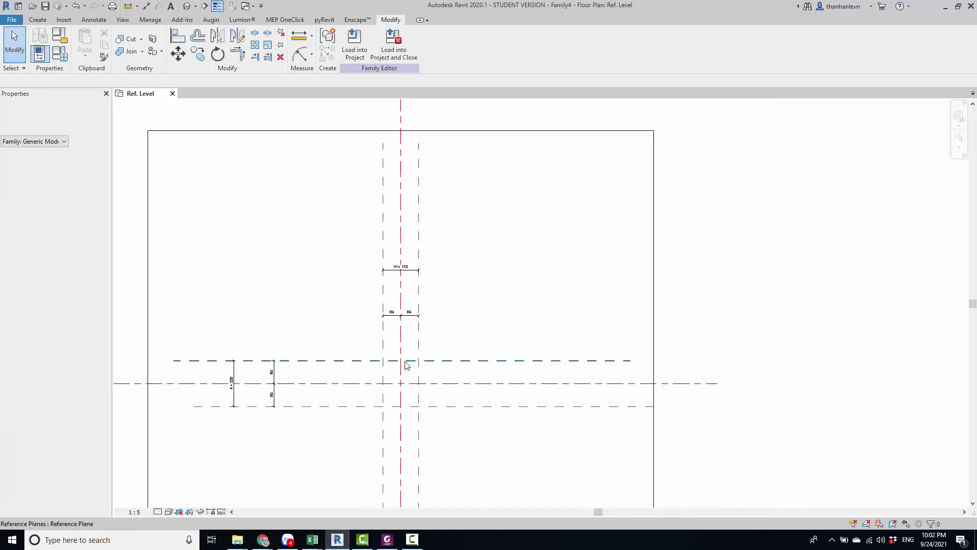
{"action": "scroll", "coordinate": [398, 317], "scroll_direction": "up", "scroll_amount": 4}
Copy the left reference plane 20 inward and mirror it across the vertical centre plane
{"action": "left_click", "coordinate": [37, 19]}
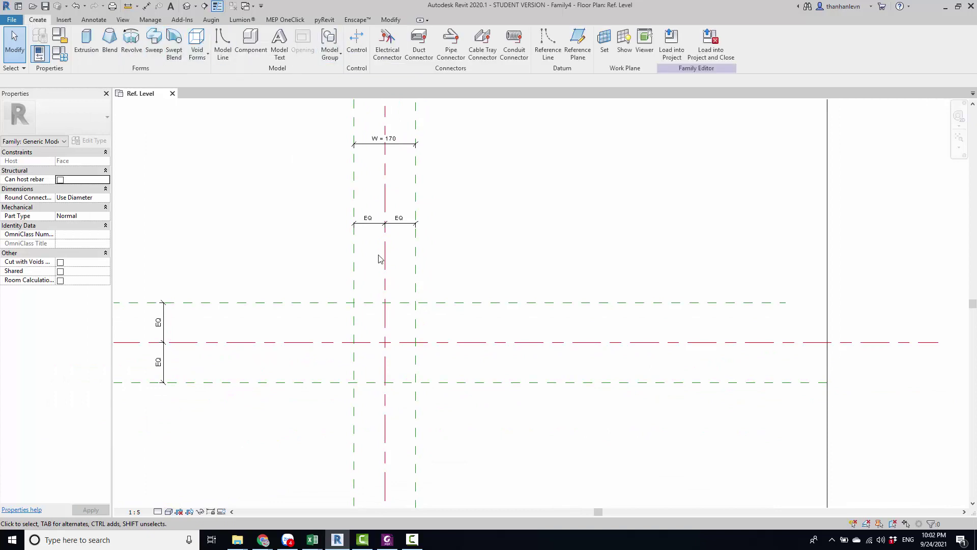
{"action": "middle_click_drag", "start_coordinate": [377, 281], "coordinate": [375, 271]}
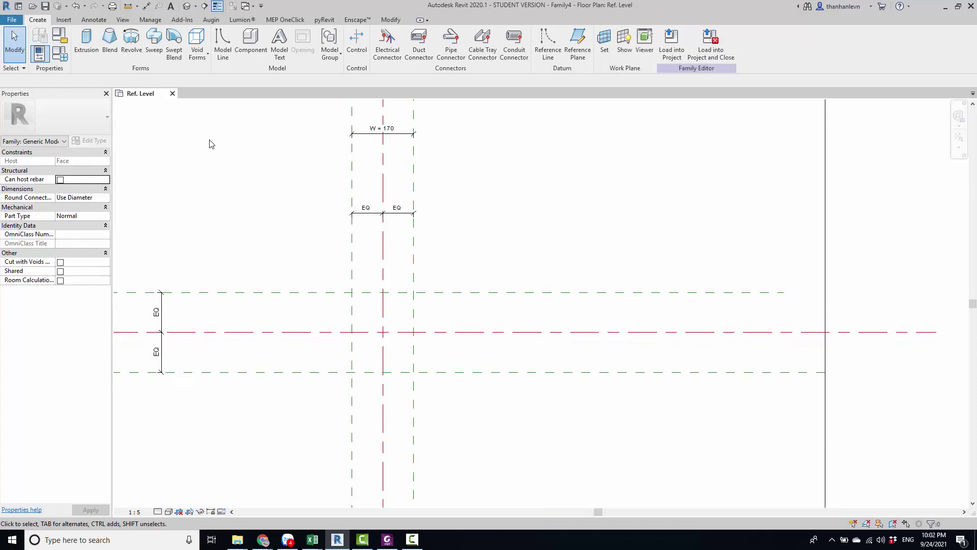
{"action": "left_click", "coordinate": [348, 253]}
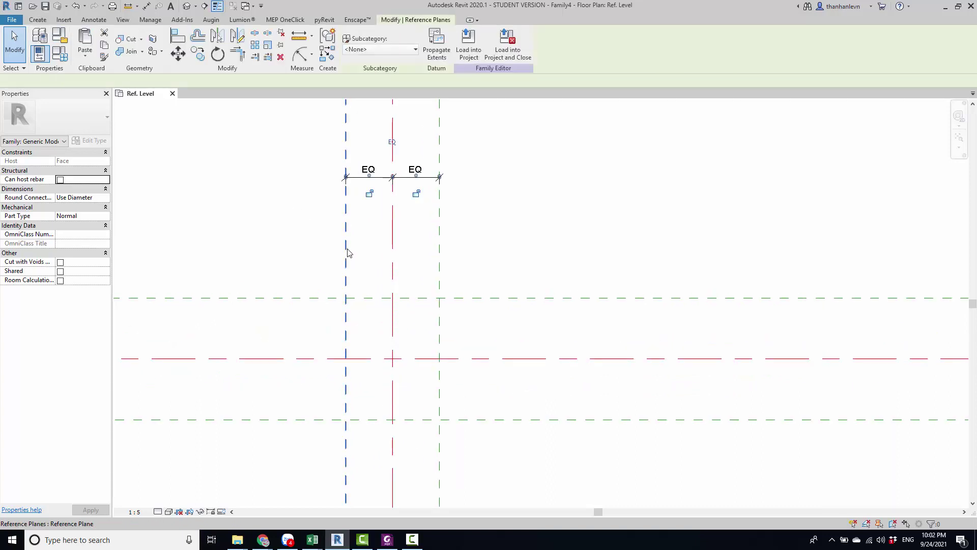
{"action": "key", "text": "c"}
{"action": "key", "text": "o"}
{"action": "left_click", "coordinate": [349, 251]}
{"action": "left_click", "coordinate": [366, 248]}
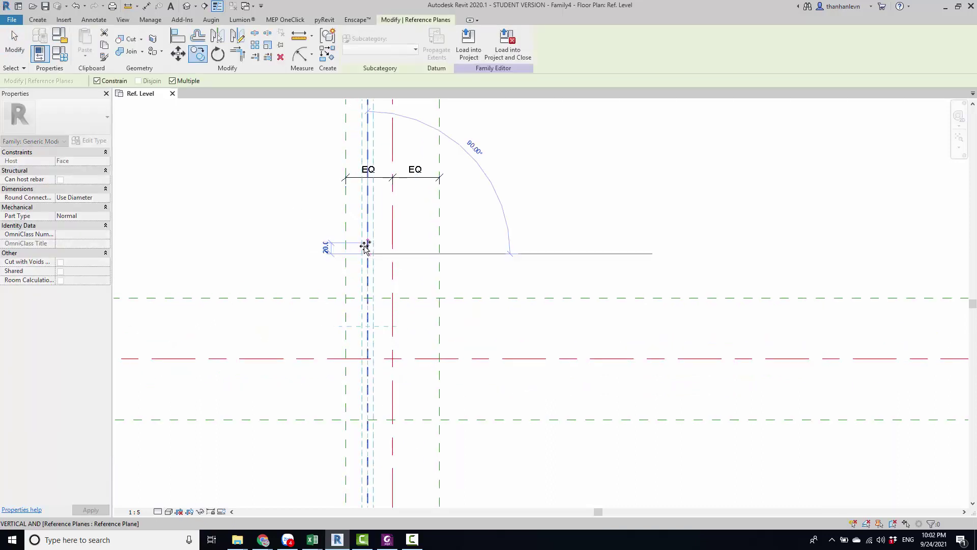
{"action": "key", "text": "Escape"}
{"action": "left_click", "coordinate": [368, 255]}
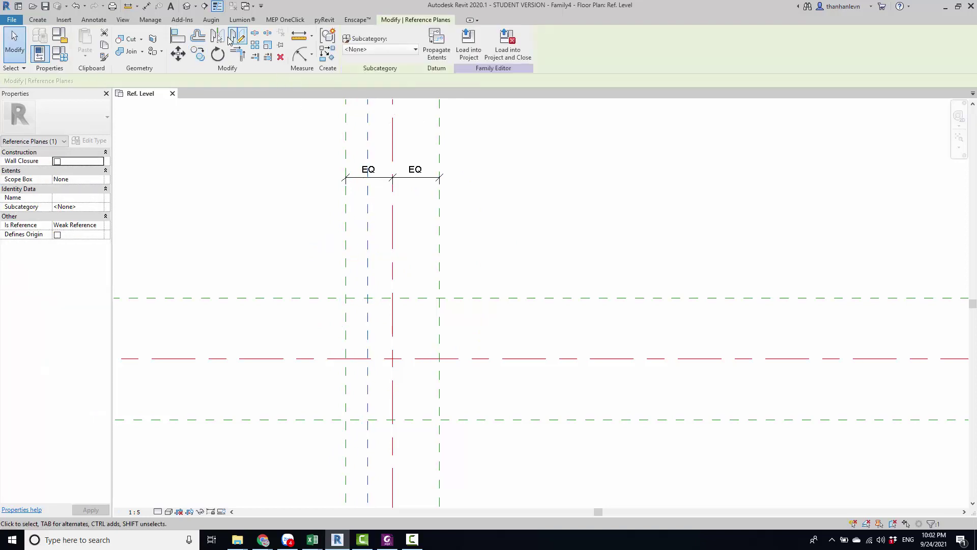
{"action": "key", "text": "m"}
{"action": "key", "text": "m"}
{"action": "left_click", "coordinate": [392, 281]}
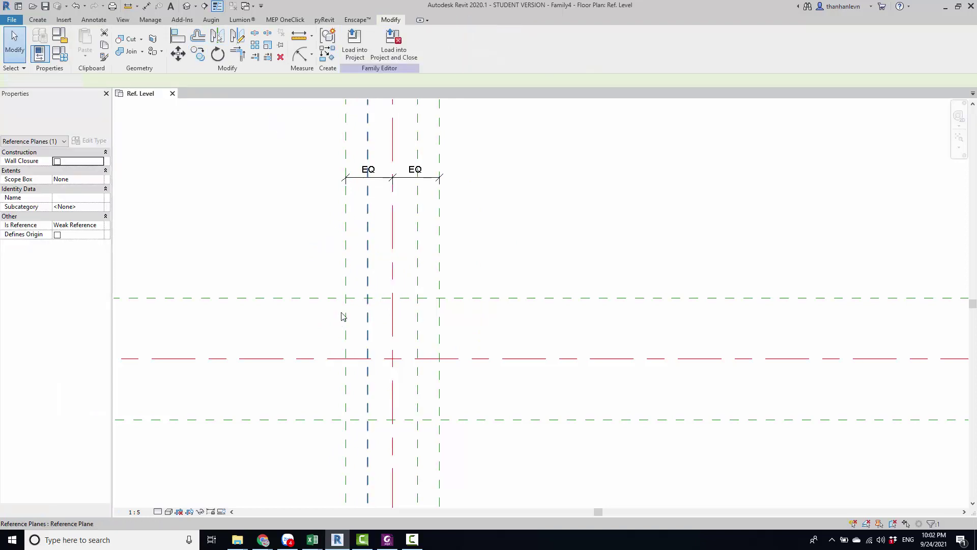
Copy the top reference plane inward and mirror it across the horizontal centre plane
{"action": "left_click", "coordinate": [323, 299]}
{"action": "key", "text": "c"}
{"action": "key", "text": "o"}
{"action": "left_click", "coordinate": [322, 311]}
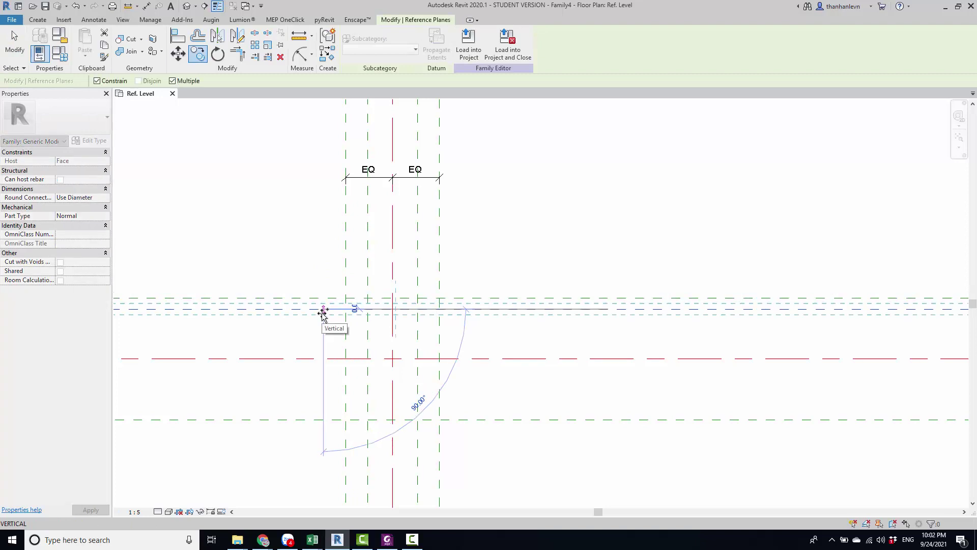
{"action": "key", "text": "Escape"}
{"action": "left_click", "coordinate": [219, 40]}
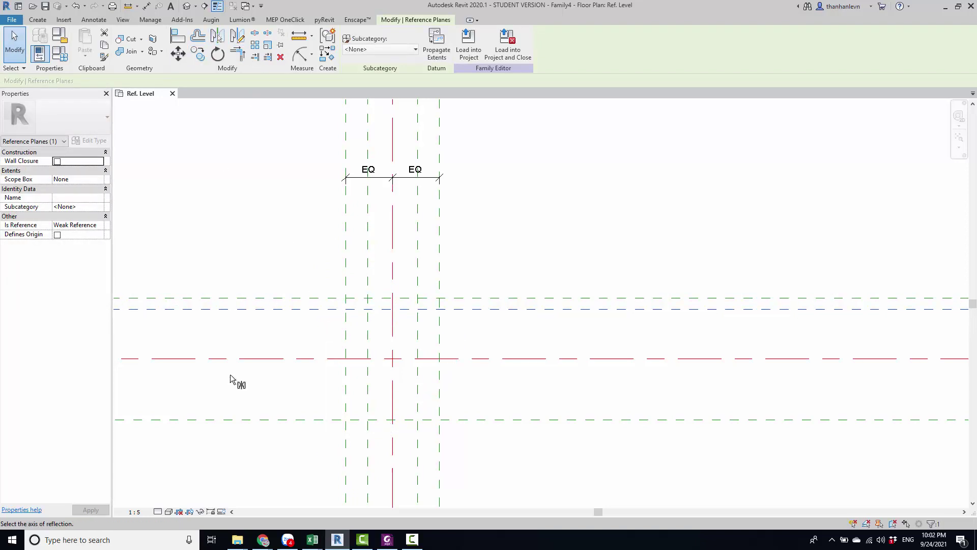
{"action": "left_click", "coordinate": [240, 360]}
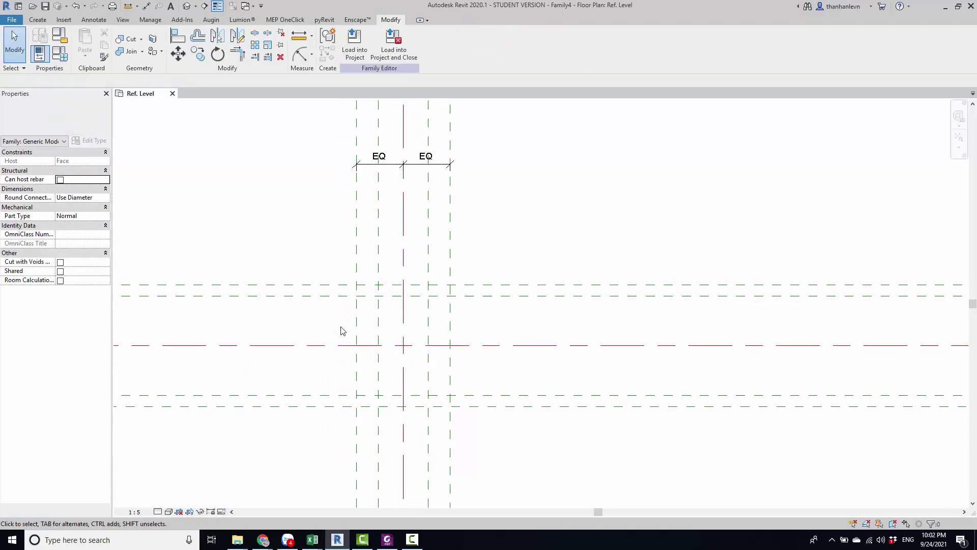
Add a 45 | 45 aligned dimension chain across the inner vertical planes and centre plane
{"action": "scroll", "coordinate": [344, 336], "scroll_direction": "up", "scroll_amount": 2}
{"action": "key", "text": "d"}
{"action": "key", "text": "i"}
{"action": "left_click", "coordinate": [369, 336]}
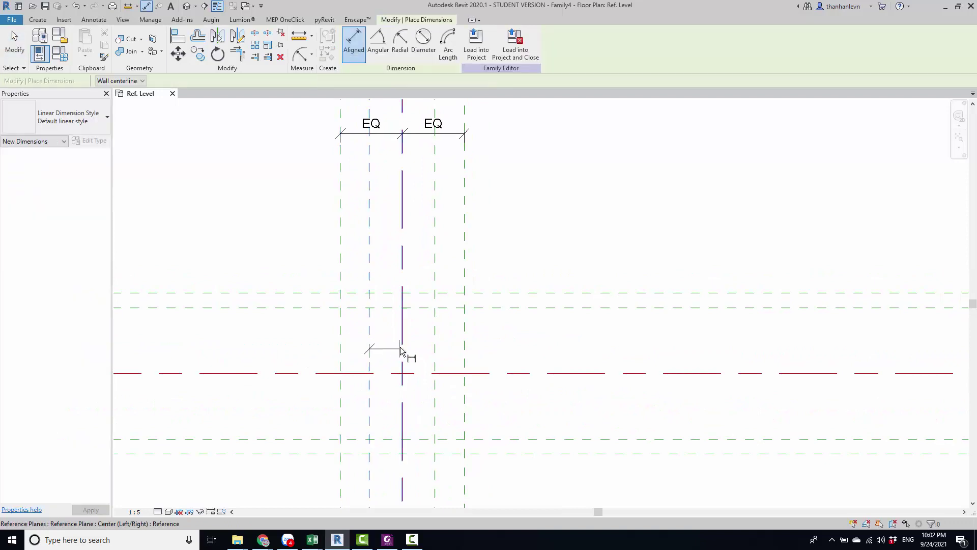
{"action": "left_click", "coordinate": [402, 342]}
{"action": "left_click", "coordinate": [434, 313]}
{"action": "left_click", "coordinate": [409, 203]}
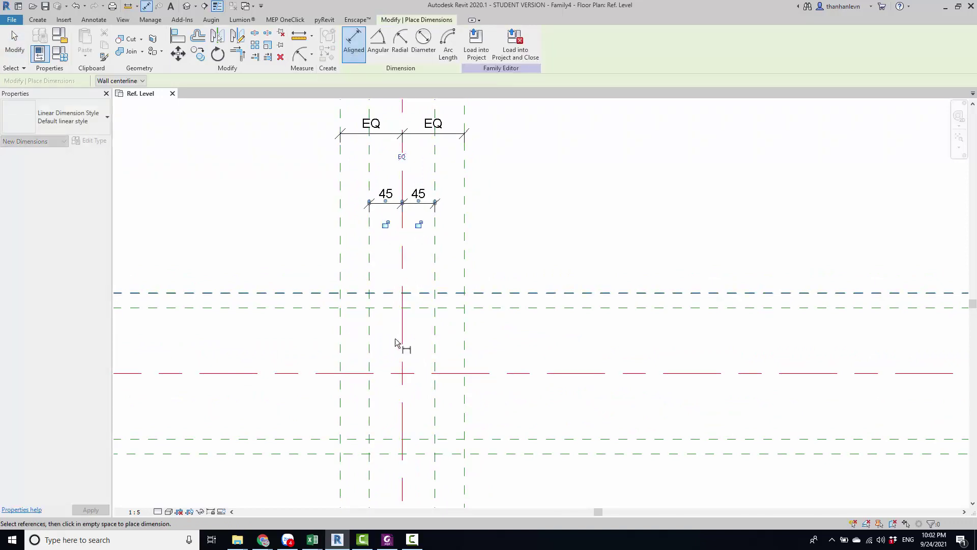
Add the overall 90 dimension between the inner vertical planes and label it with new parameter W2
{"action": "left_click", "coordinate": [370, 340]}
{"action": "left_click", "coordinate": [434, 289]}
{"action": "left_click", "coordinate": [418, 166]}
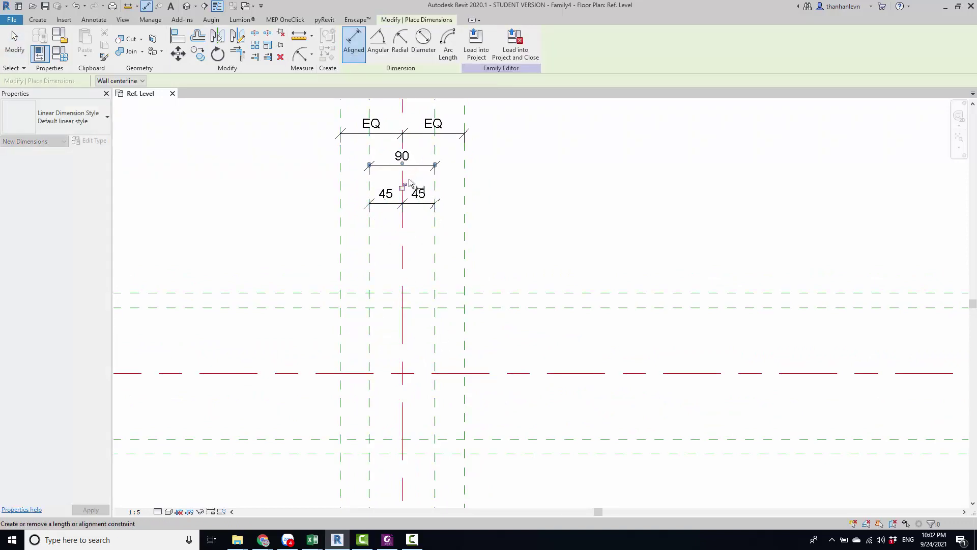
{"action": "key", "text": "Escape"}
{"action": "key", "text": "Escape"}
{"action": "left_click", "coordinate": [418, 169]}
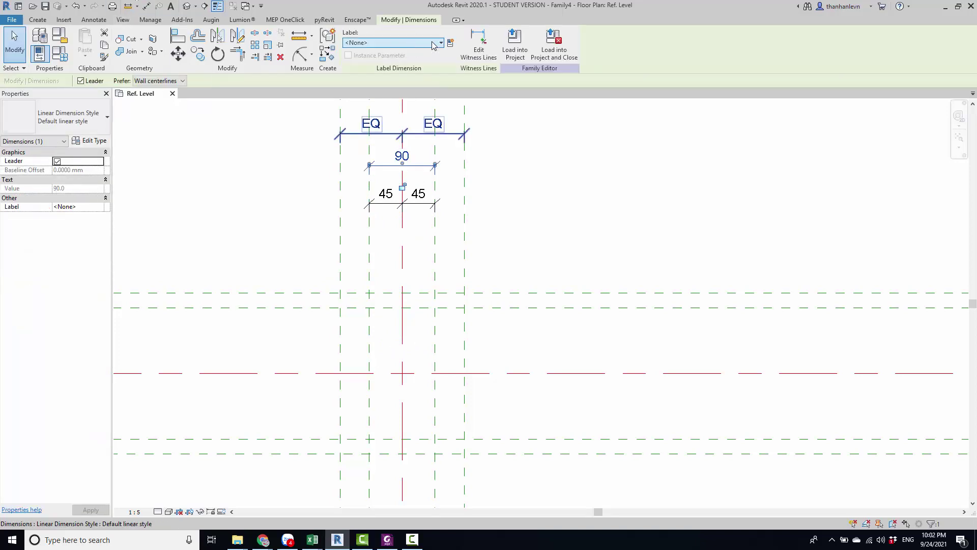
{"action": "left_click", "coordinate": [450, 42]}
{"action": "type", "text": "W2"}
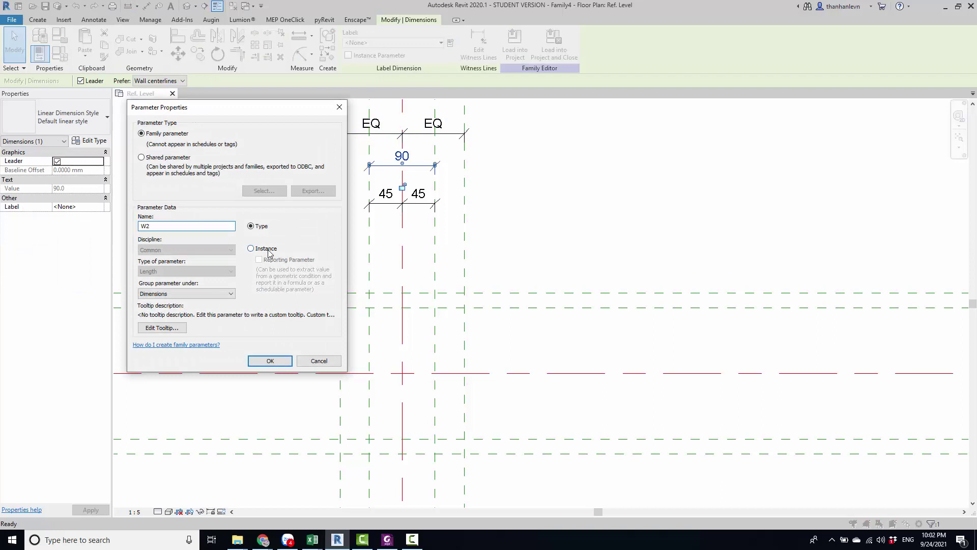
{"action": "left_click", "coordinate": [270, 360]}
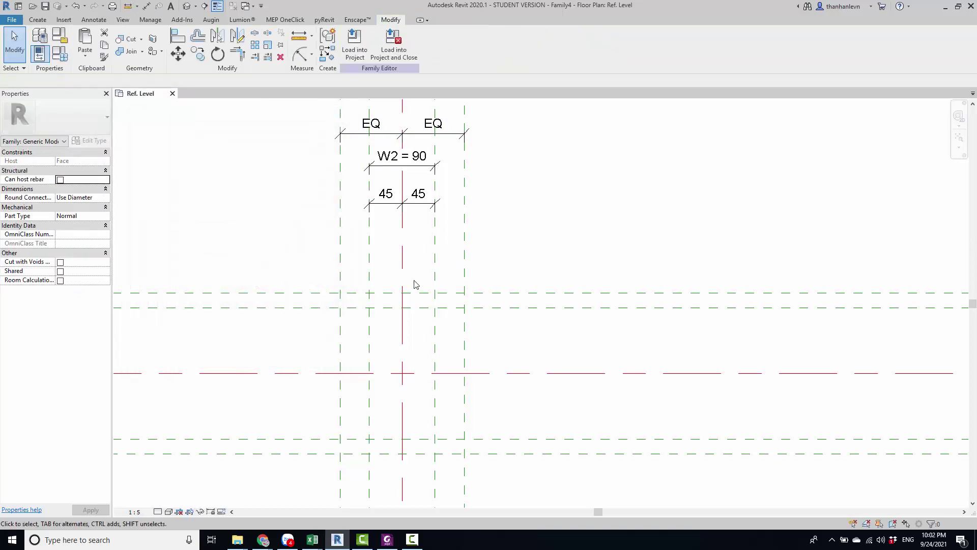
{"action": "scroll", "coordinate": [369, 299], "scroll_direction": "down", "scroll_amount": 1}
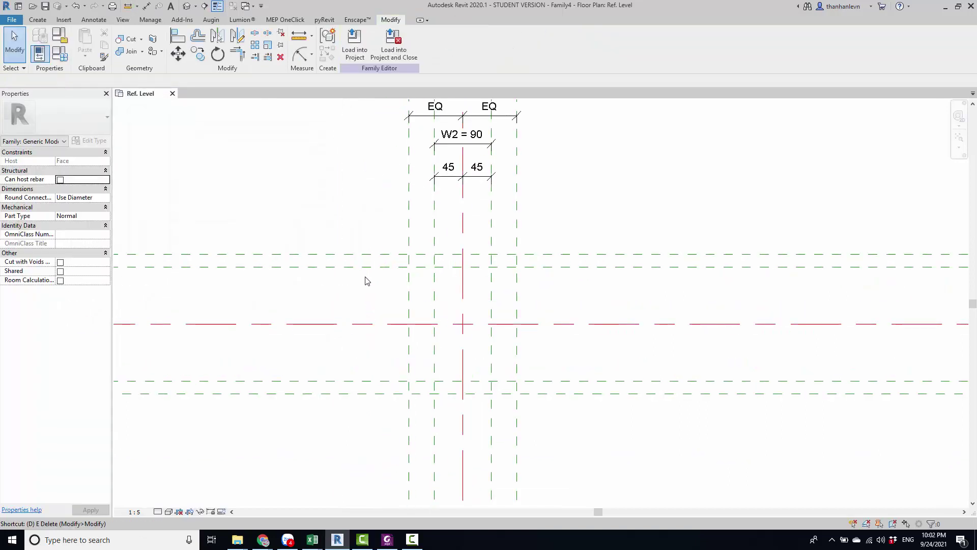
Dimension the inner horizontal planes through the centre plane and set the chain to EQ
{"action": "key", "text": "d"}
{"action": "key", "text": "i"}
{"action": "left_click", "coordinate": [321, 267]}
{"action": "left_click", "coordinate": [321, 323]}
{"action": "left_click", "coordinate": [244, 381]}
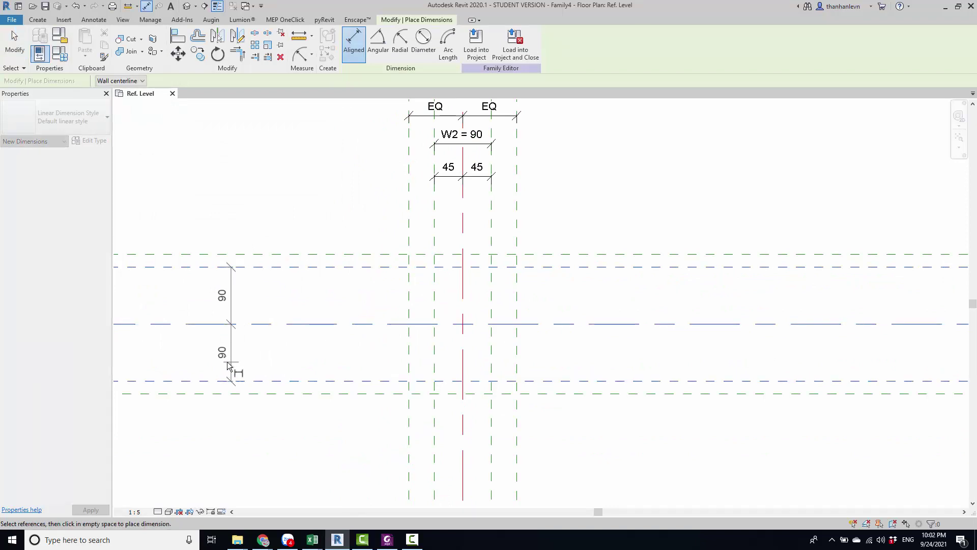
{"action": "left_click", "coordinate": [228, 356]}
{"action": "left_click", "coordinate": [267, 324]}
Add the overall 180 dimension between the inner horizontal planes, labelled as new parameter H2
{"action": "left_click", "coordinate": [252, 266]}
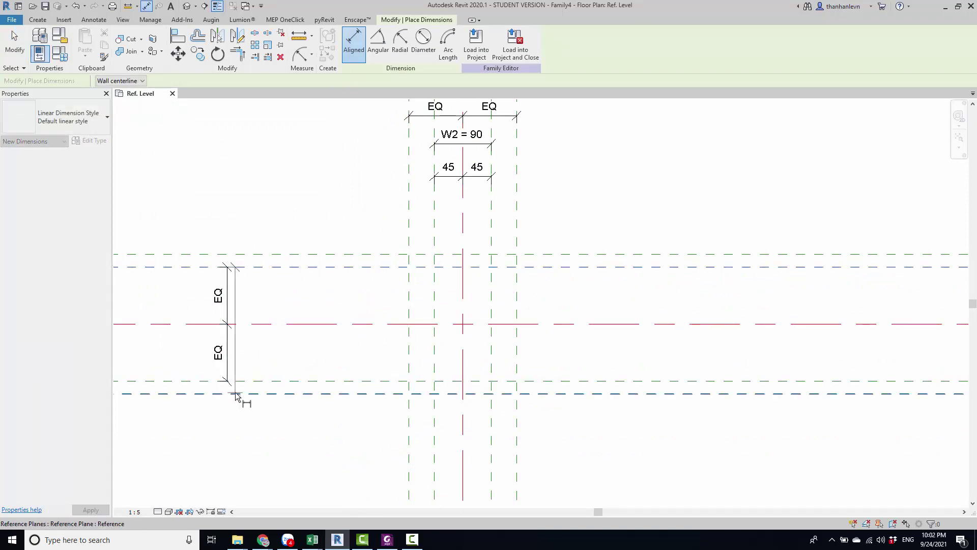
{"action": "left_click", "coordinate": [214, 381]}
{"action": "left_click", "coordinate": [189, 360]}
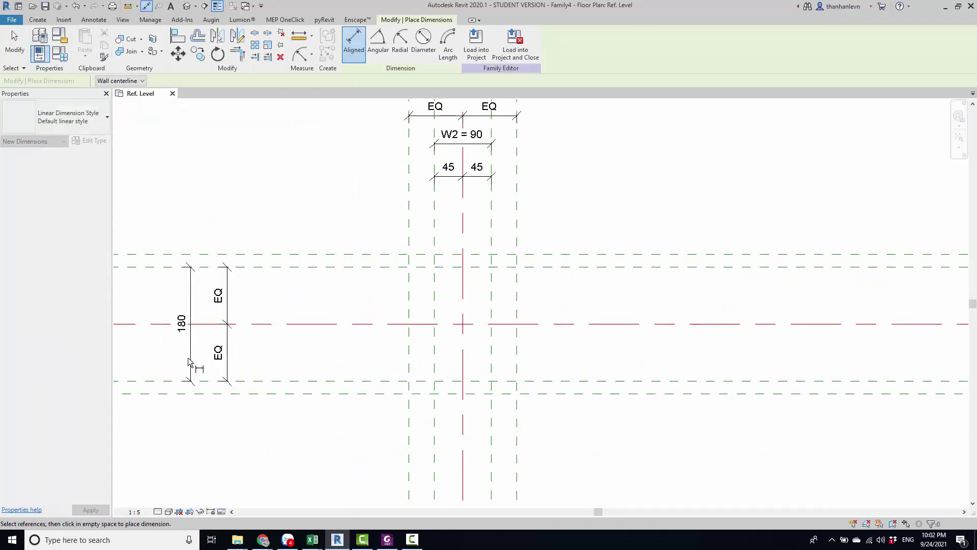
{"action": "key", "text": "Escape"}
{"action": "key", "text": "Escape"}
{"action": "left_click", "coordinate": [189, 361]}
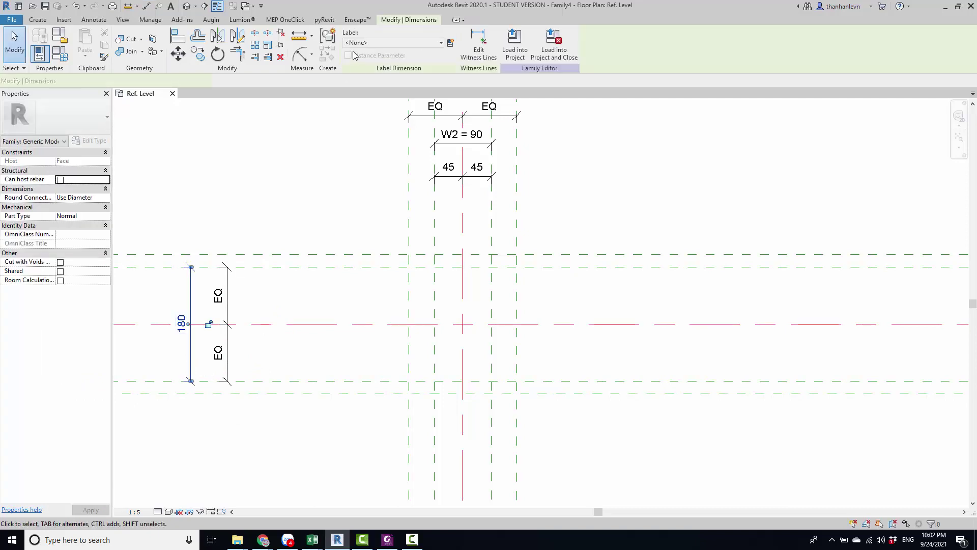
{"action": "left_click", "coordinate": [451, 43]}
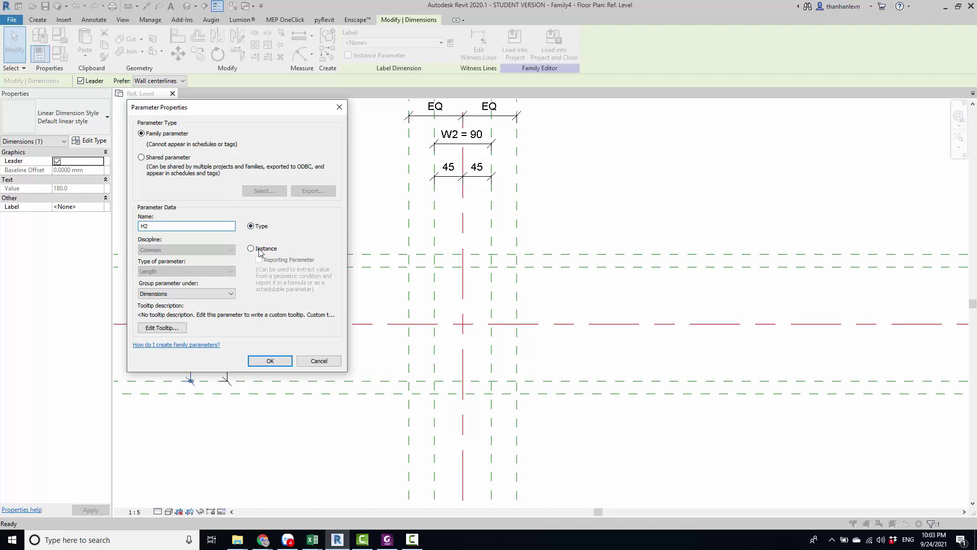
{"action": "left_click", "coordinate": [270, 360]}
Select and review the existing H = 220 dimension, then deselect it
{"action": "key", "text": "Escape"}
{"action": "scroll", "coordinate": [311, 323], "scroll_direction": "down", "scroll_amount": 2}
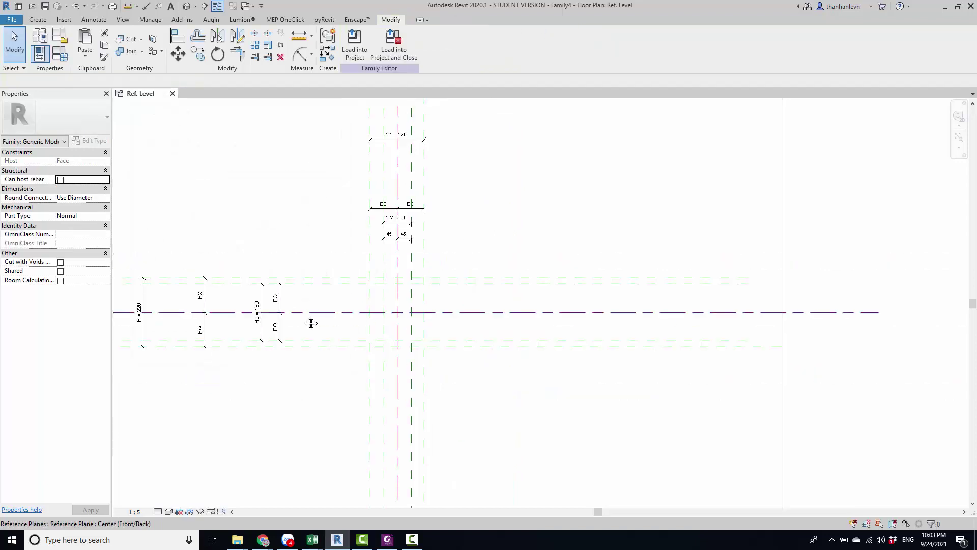
{"action": "scroll", "coordinate": [311, 323], "scroll_direction": "up", "scroll_amount": 1}
{"action": "left_click", "coordinate": [176, 293]}
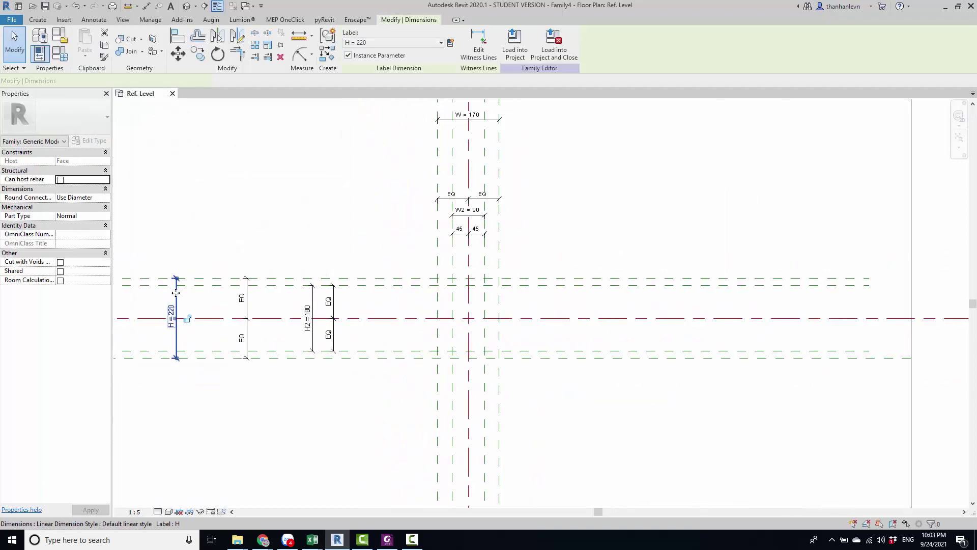
{"action": "key", "text": "Escape"}
Zoom into the plan and open Family Types showing H = 220, H2 = 180, W = 170, W2 = 90
{"action": "scroll", "coordinate": [374, 309], "scroll_direction": "down", "scroll_amount": 1}
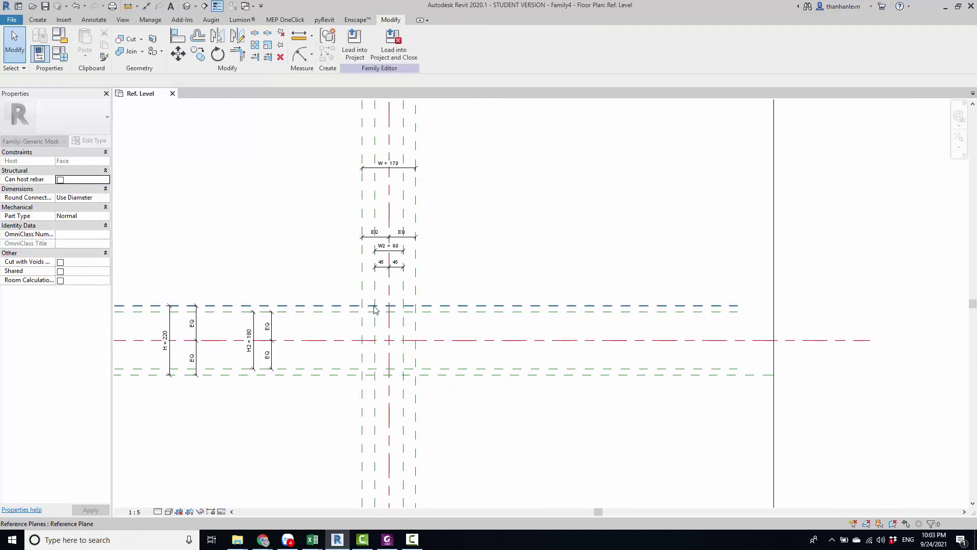
{"action": "scroll", "coordinate": [373, 311], "scroll_direction": "up", "scroll_amount": 1}
{"action": "scroll", "coordinate": [406, 267], "scroll_direction": "up", "scroll_amount": 1}
{"action": "scroll", "coordinate": [376, 327], "scroll_direction": "up", "scroll_amount": 1}
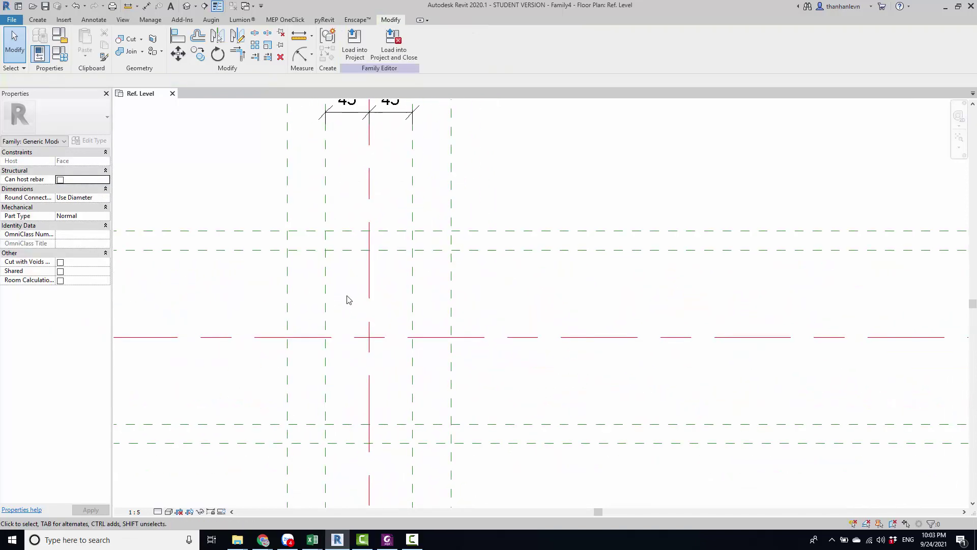
{"action": "middle_click_drag", "start_coordinate": [347, 300], "coordinate": [354, 285]}
{"action": "left_click", "coordinate": [60, 53]}
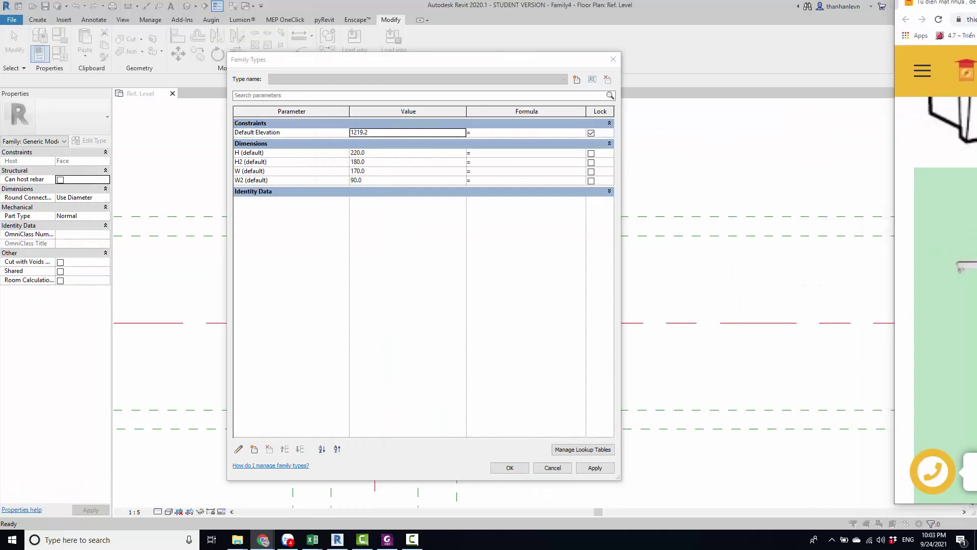
Set H2 to 202 and W2 to 153 in Family Types and apply them
{"action": "left_click", "coordinate": [378, 173]}
{"action": "type", "text": "153"}
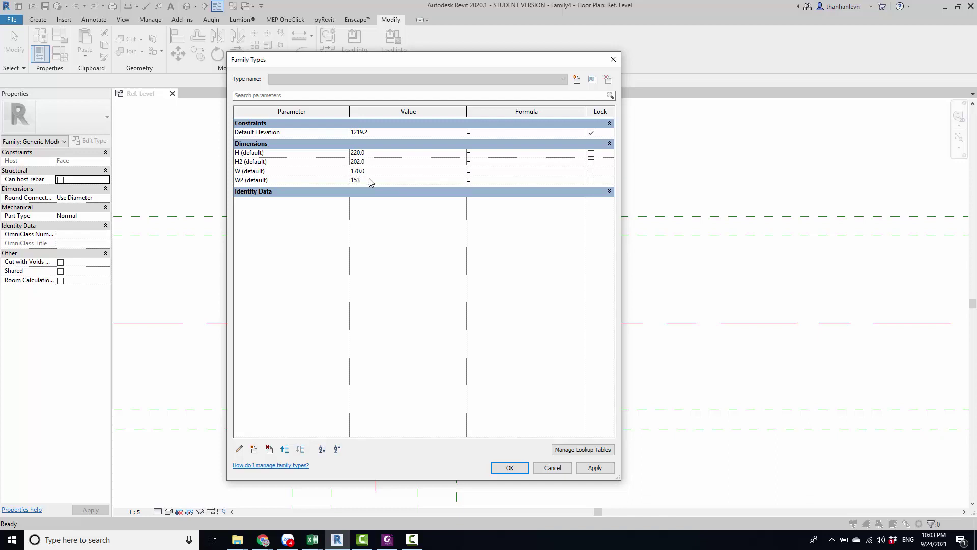
{"action": "left_click", "coordinate": [391, 173]}
{"action": "left_click", "coordinate": [593, 468]}
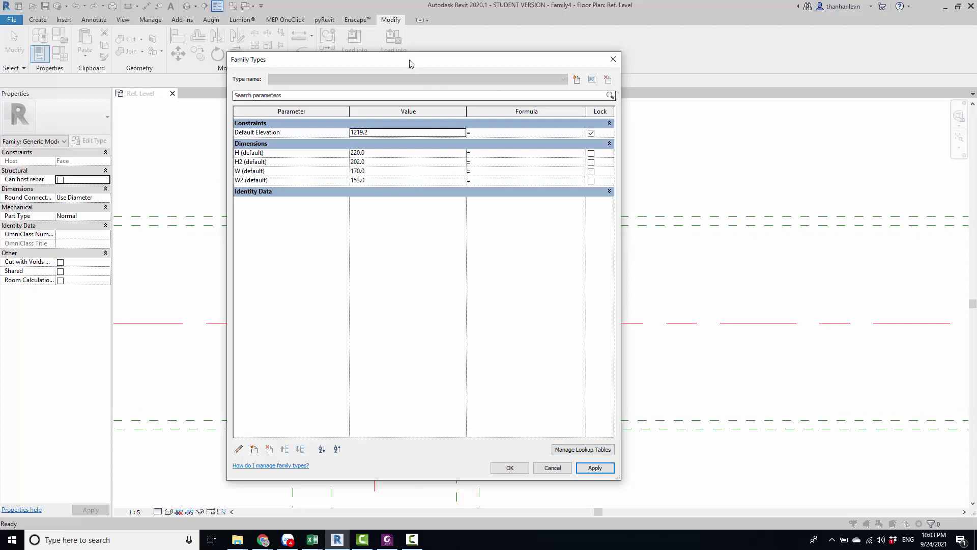
{"action": "left_click_drag", "start_coordinate": [411, 61], "coordinate": [669, 50]}
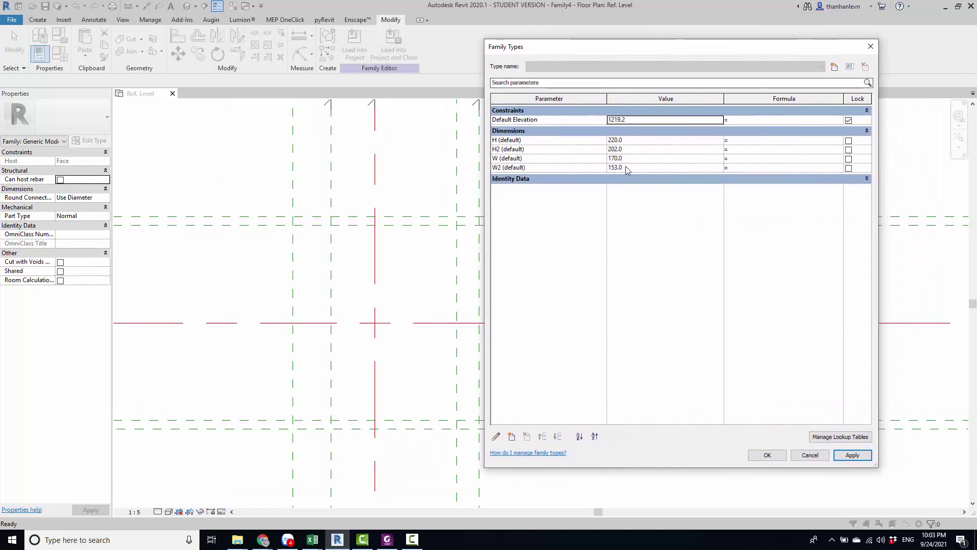
{"action": "left_click", "coordinate": [626, 167]}
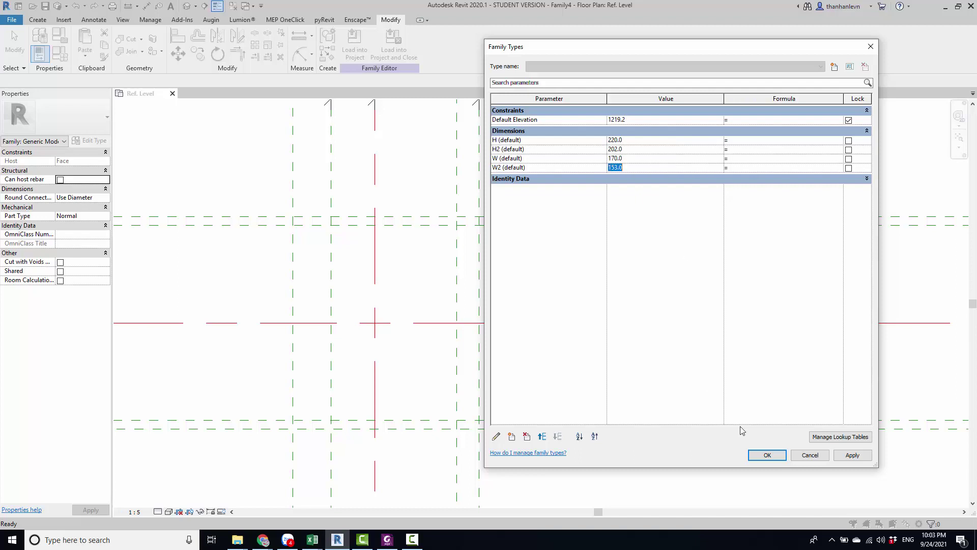
{"action": "left_click", "coordinate": [795, 460]}
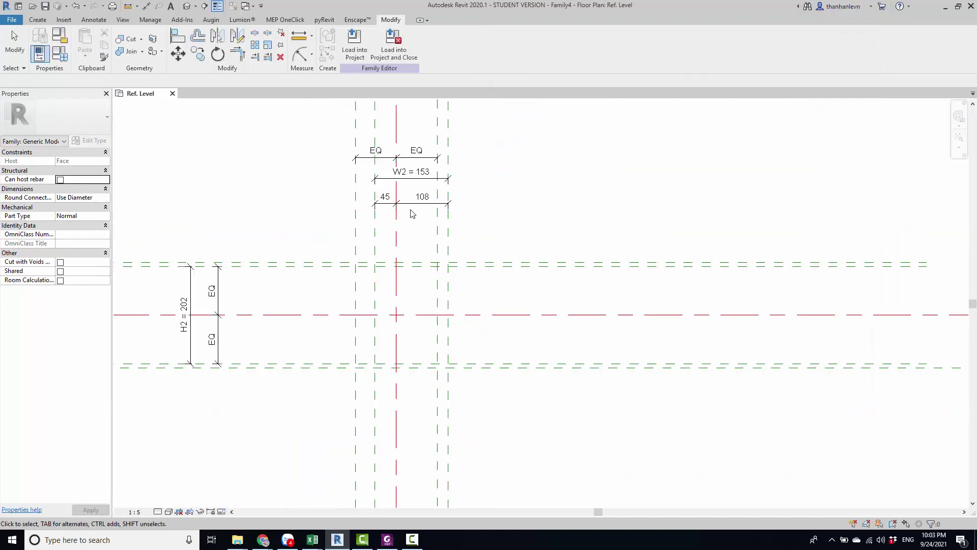
Make the 45/108 inner vertical dimension chain equal, then reset W2 to 153
{"action": "left_click", "coordinate": [415, 209]}
{"action": "left_click", "coordinate": [414, 179]}
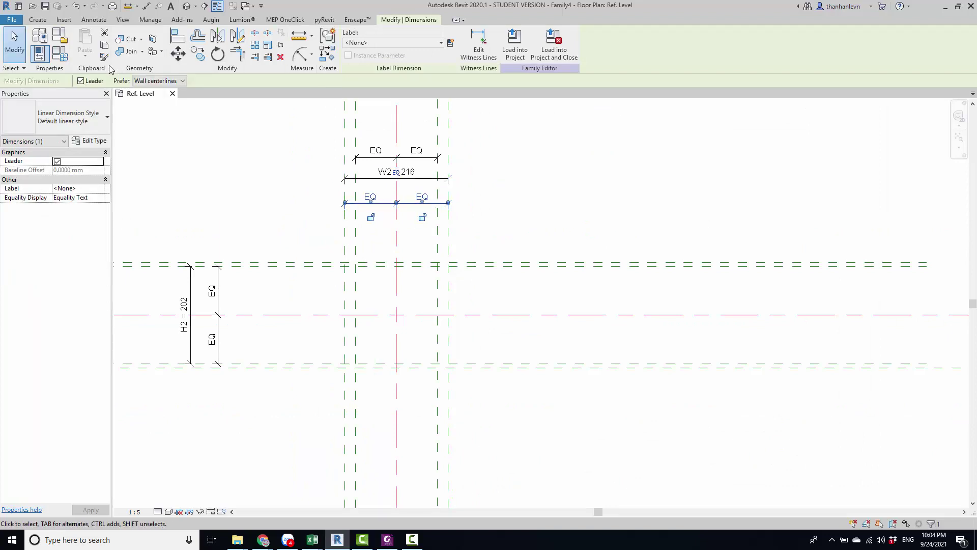
{"action": "left_click", "coordinate": [60, 36]}
{"action": "left_click", "coordinate": [657, 168]}
{"action": "type", "text": "153"}
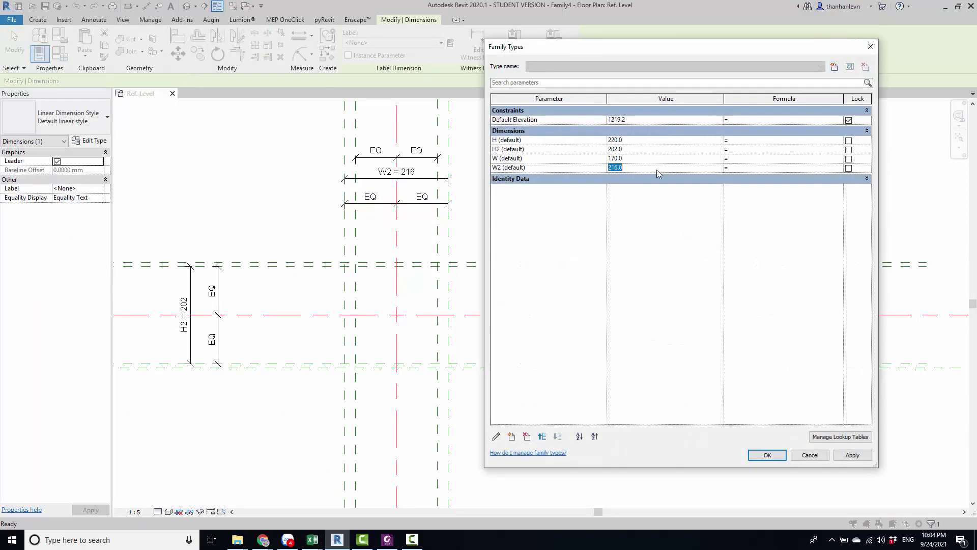
{"action": "left_click", "coordinate": [852, 460]}
{"action": "left_click", "coordinate": [767, 454]}
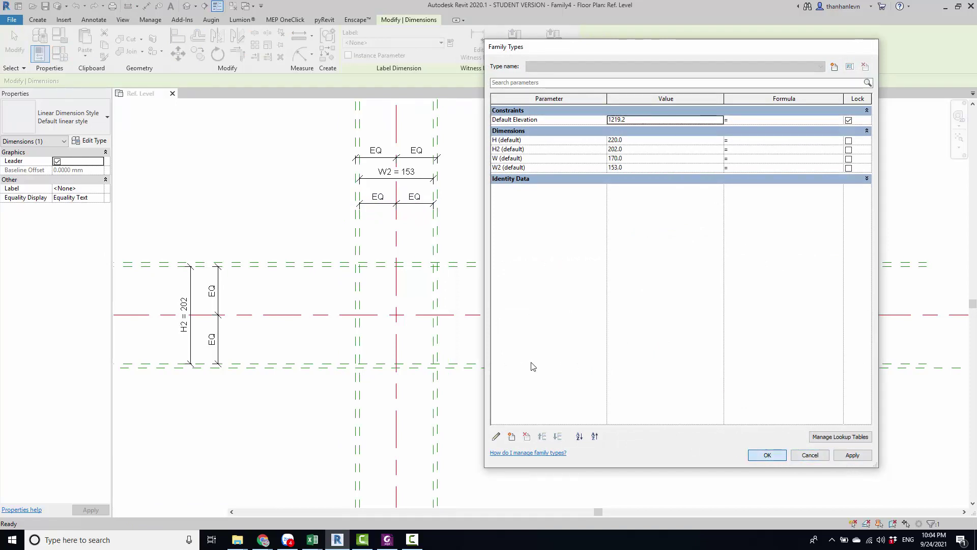
{"action": "left_click", "coordinate": [412, 288]}
{"action": "scroll", "coordinate": [412, 288], "scroll_direction": "down", "scroll_amount": 3}
{"action": "scroll", "coordinate": [392, 295], "scroll_direction": "up", "scroll_amount": 3}
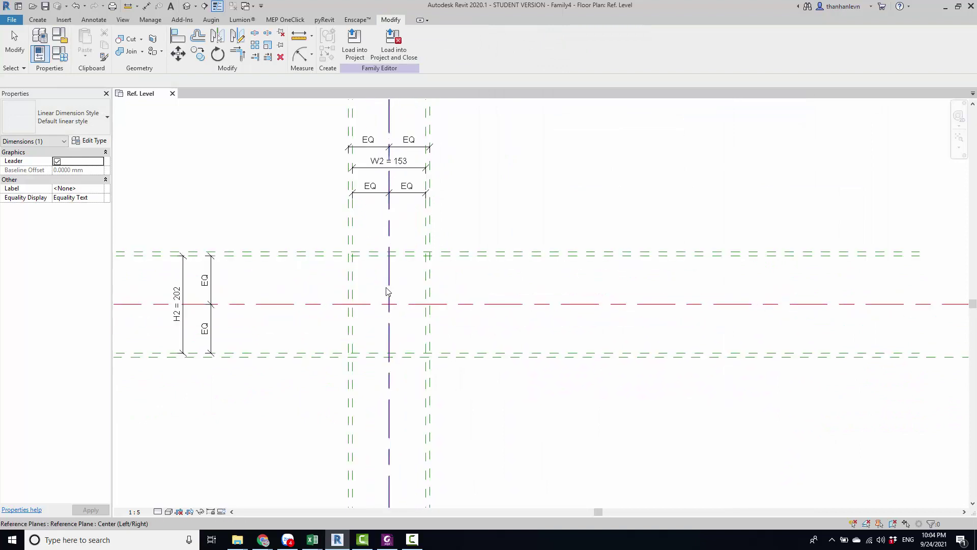
{"action": "scroll", "coordinate": [385, 298], "scroll_direction": "up", "scroll_amount": 1}
{"action": "key", "text": "Escape"}
Sketch a rectangular solid extrusion on the inner 153 × 202 reference plane intersections and finish it
{"action": "left_click", "coordinate": [37, 20]}
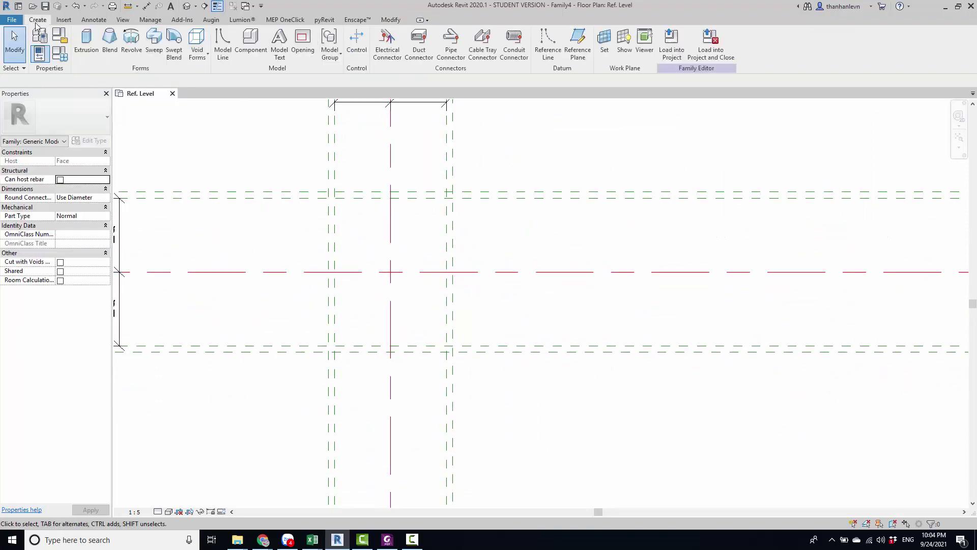
{"action": "left_click", "coordinate": [88, 41]}
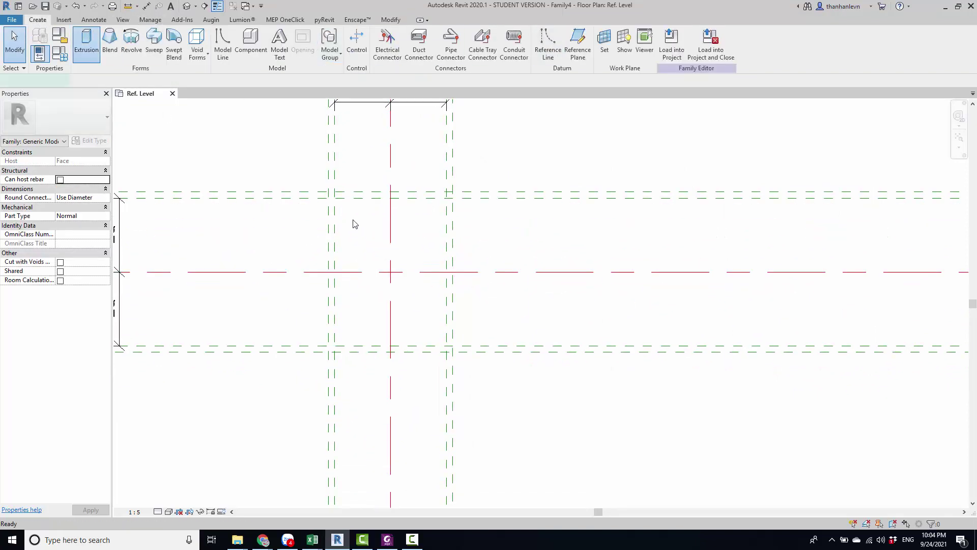
{"action": "left_click", "coordinate": [383, 33]}
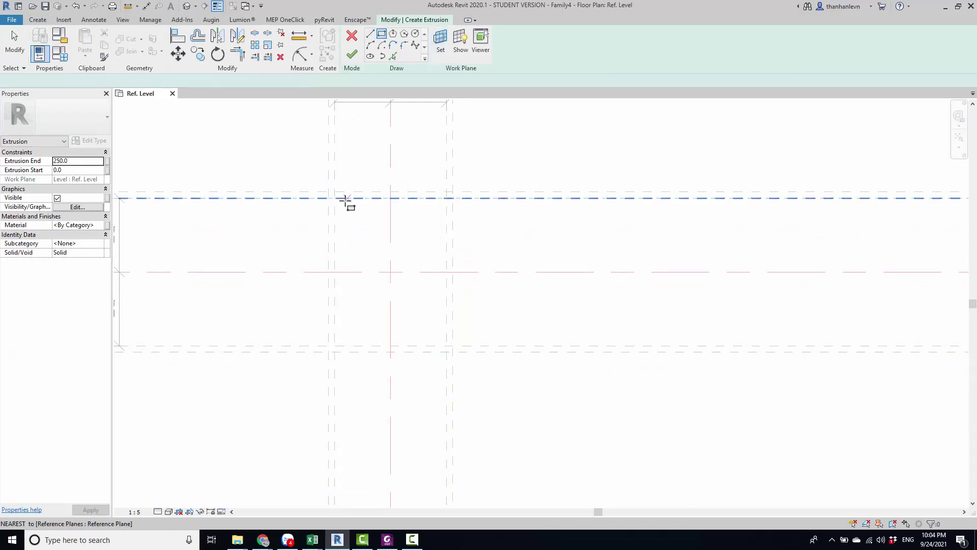
{"action": "left_click", "coordinate": [334, 198]}
{"action": "left_click", "coordinate": [447, 346]}
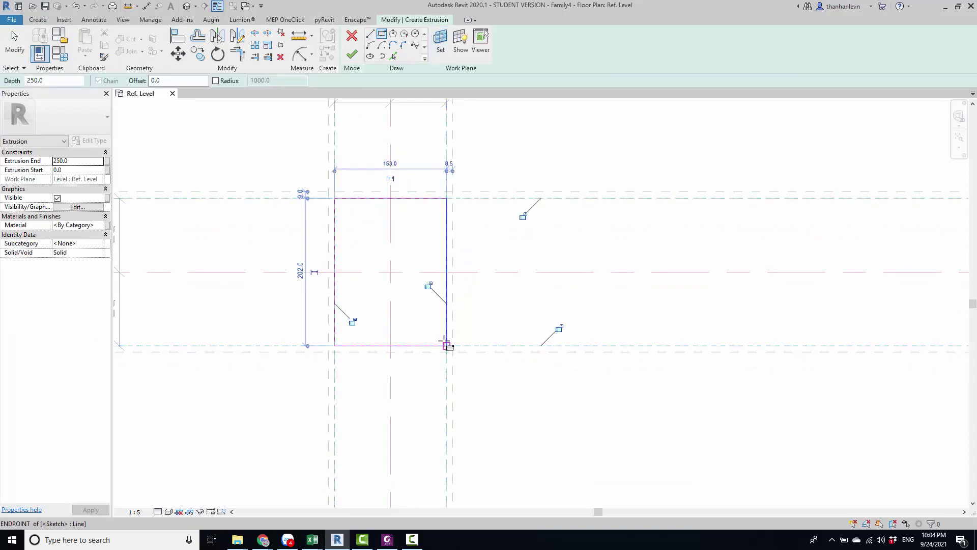
{"action": "left_click", "coordinate": [352, 56]}
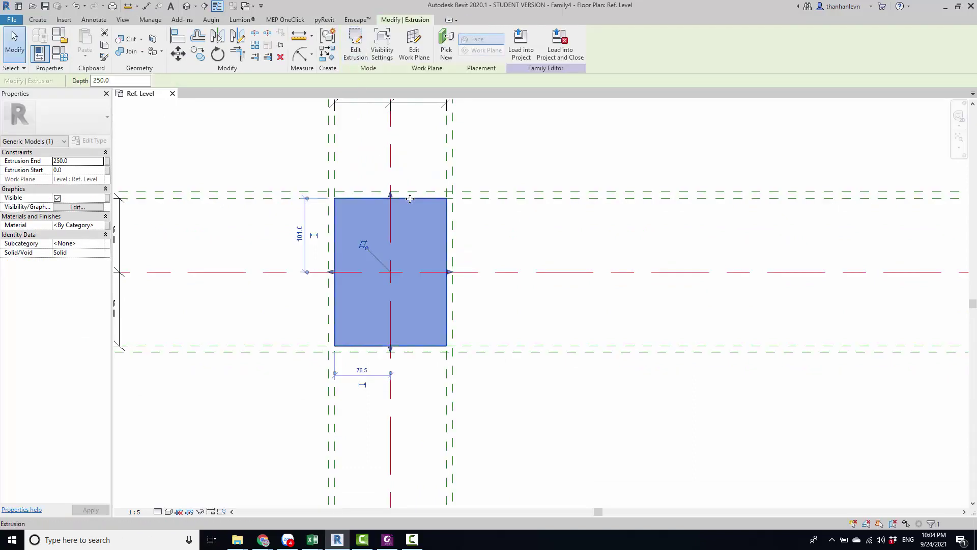
{"action": "key", "text": "Escape"}
{"action": "scroll", "coordinate": [469, 192], "scroll_direction": "down", "scroll_amount": 2}
{"action": "left_click", "coordinate": [704, 182]}
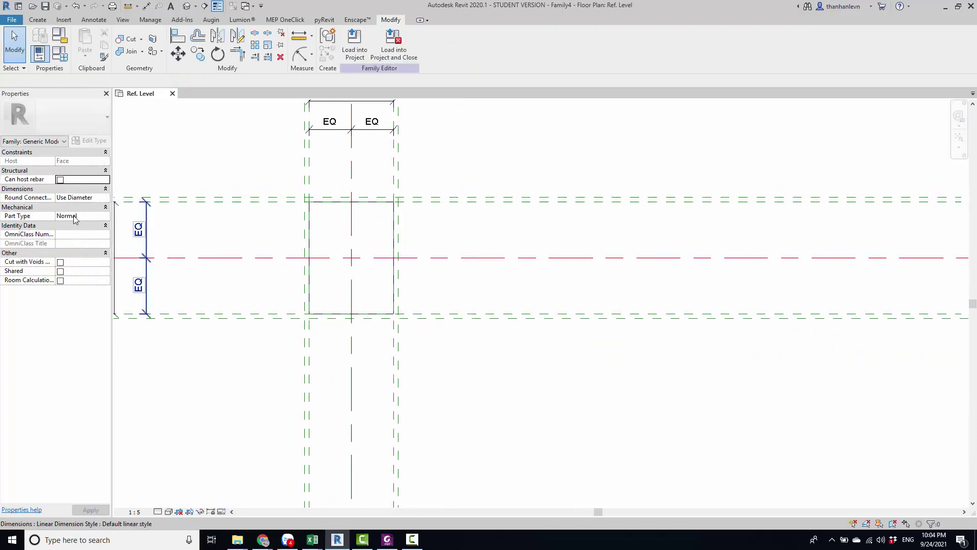
{"action": "key", "text": "Tab"}
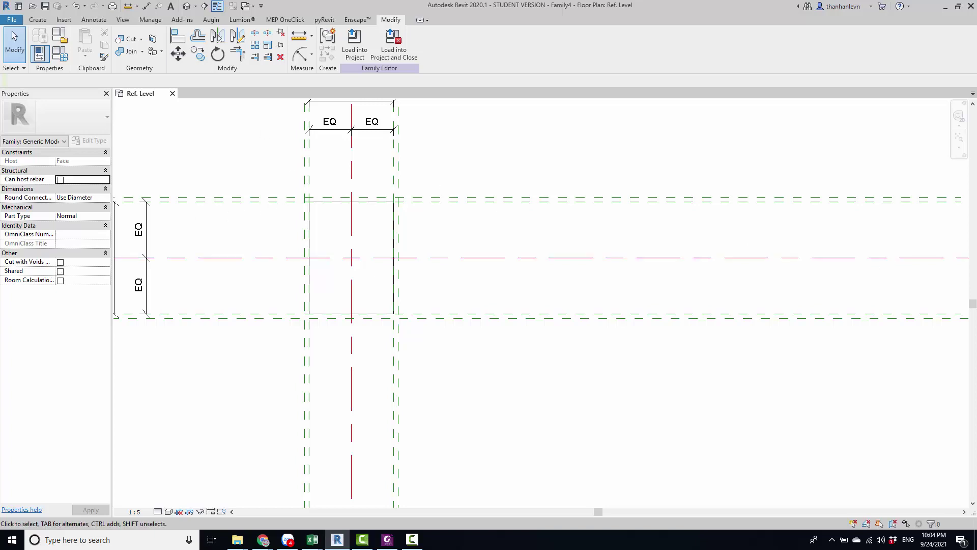
{"action": "left_click", "coordinate": [38, 20]}
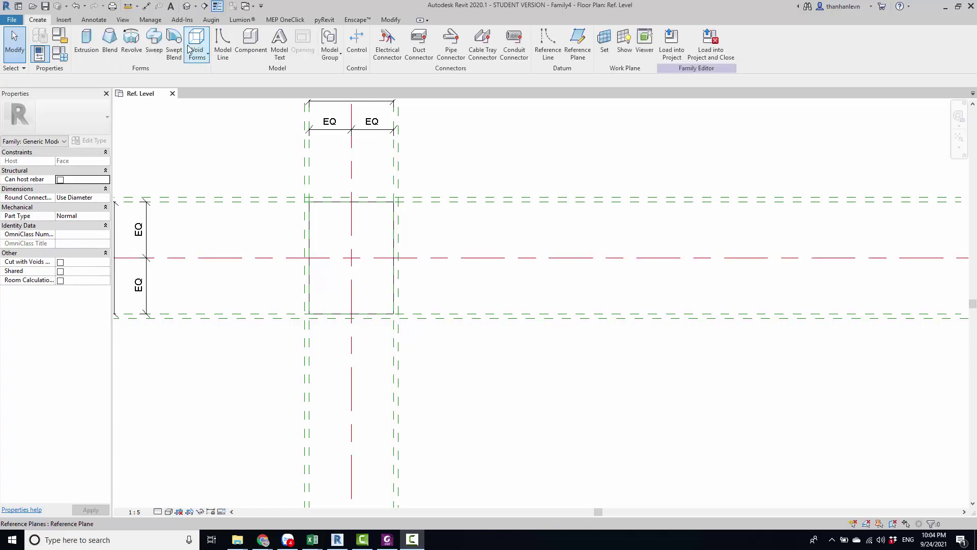
Turn on the Project Browser and open the Front elevation view
{"action": "left_click", "coordinate": [124, 20]}
{"action": "left_click", "coordinate": [330, 45]}
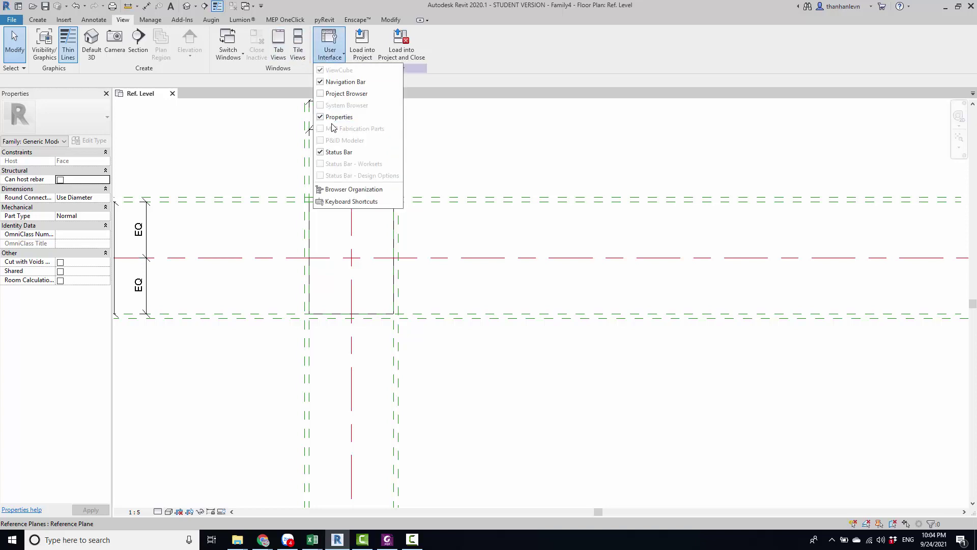
{"action": "left_click", "coordinate": [347, 94]}
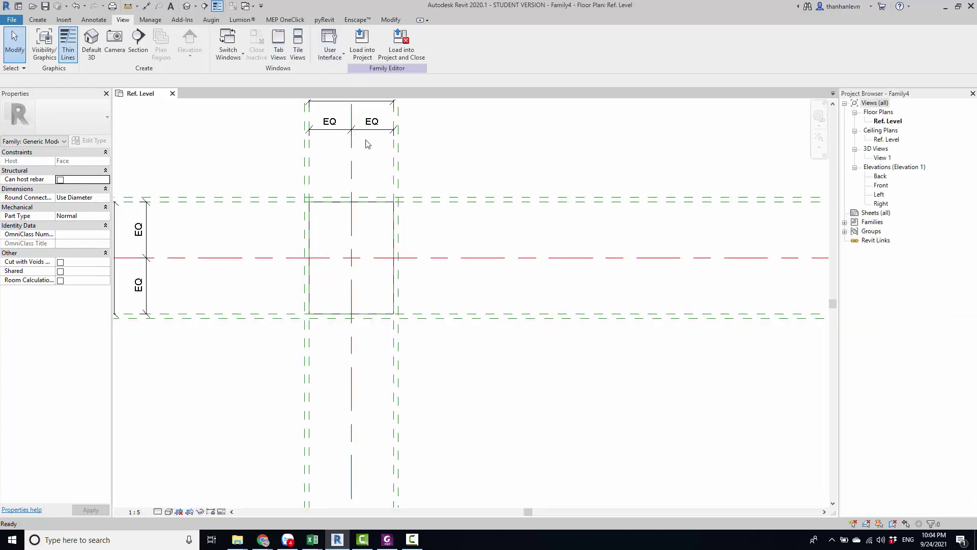
{"action": "double_click", "coordinate": [881, 185]}
{"action": "scroll", "coordinate": [467, 371], "scroll_direction": "up", "scroll_amount": 5}
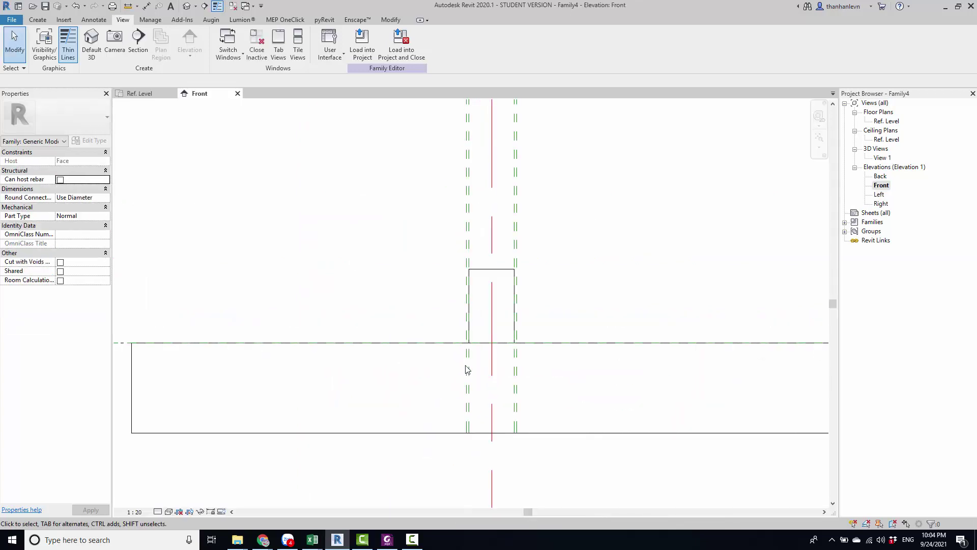
{"action": "scroll", "coordinate": [467, 343], "scroll_direction": "up", "scroll_amount": 1}
{"action": "scroll", "coordinate": [466, 342], "scroll_direction": "up", "scroll_amount": 2}
{"action": "scroll", "coordinate": [471, 343], "scroll_direction": "down", "scroll_amount": 2}
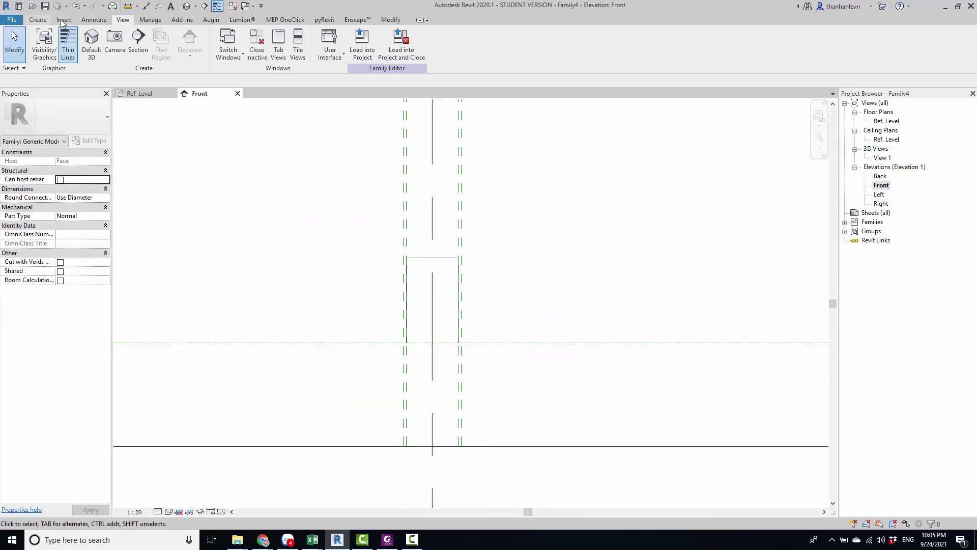
Draw two horizontal reference planes, one just below and one just above the base level
{"action": "left_click", "coordinate": [37, 20]}
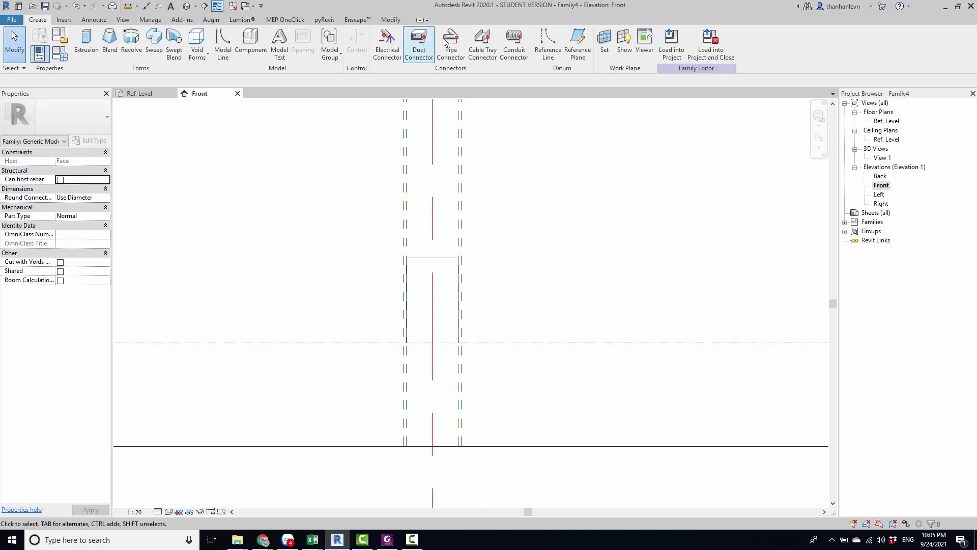
{"action": "left_click", "coordinate": [577, 43]}
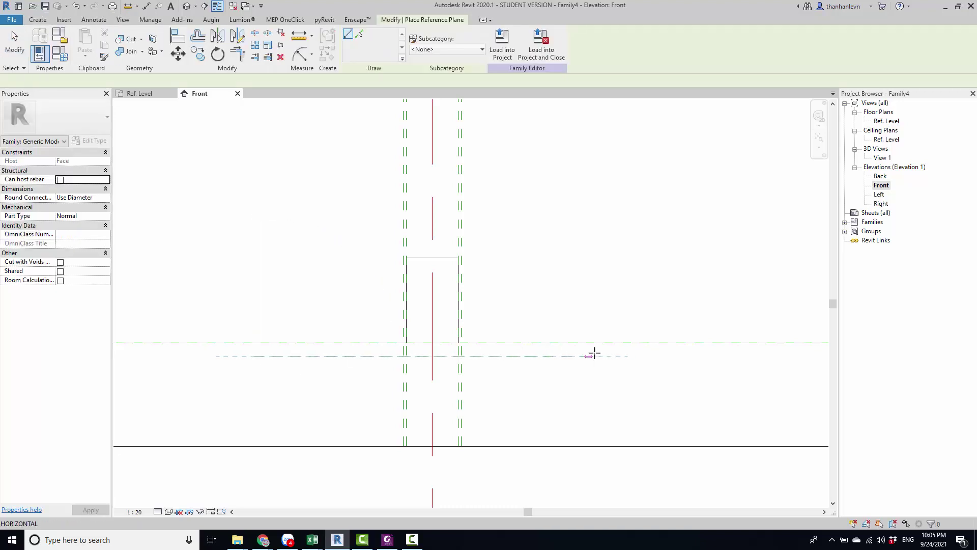
{"action": "left_click", "coordinate": [594, 356]}
{"action": "key", "text": "Escape"}
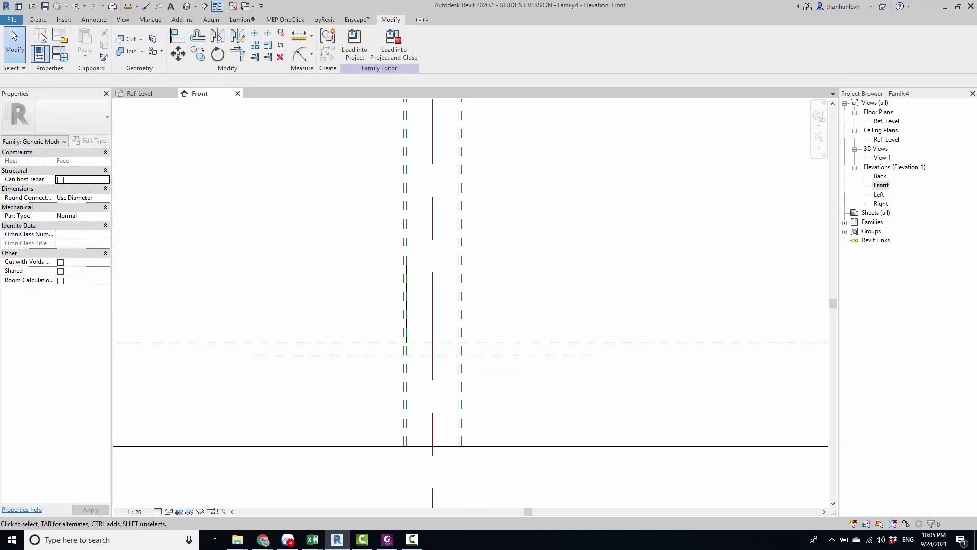
{"action": "left_click", "coordinate": [38, 19]}
{"action": "left_click", "coordinate": [577, 44]}
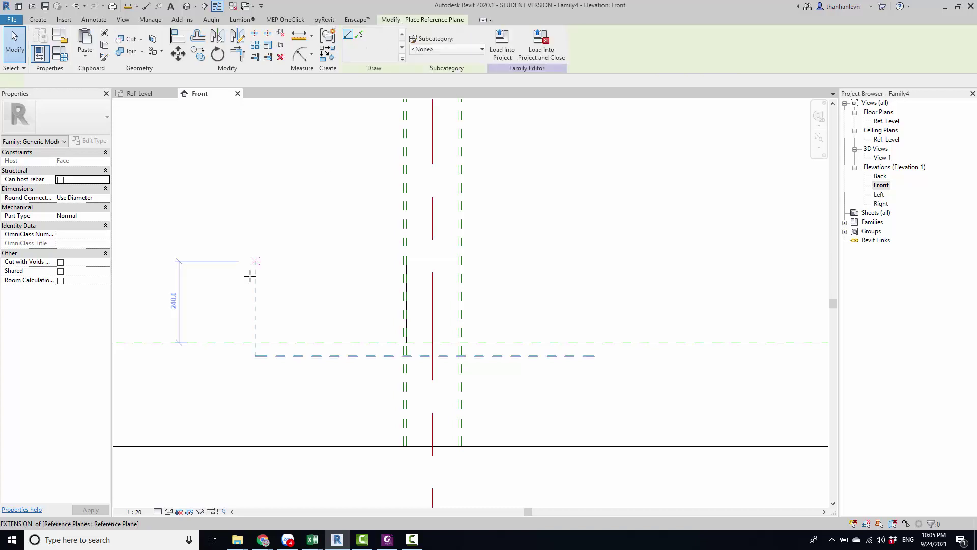
{"action": "left_click", "coordinate": [256, 329]}
{"action": "left_click", "coordinate": [594, 329]}
{"action": "key", "text": "Escape"}
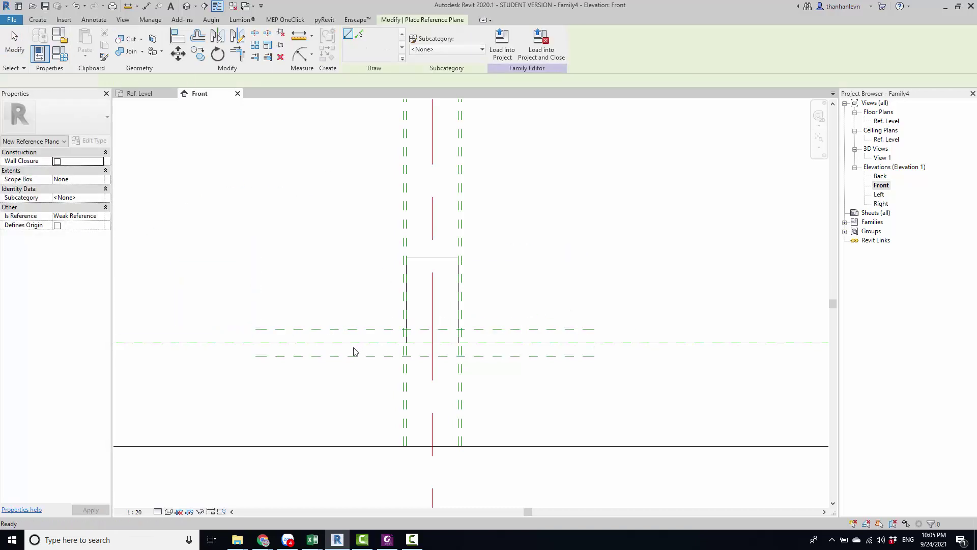
{"action": "key", "text": "Escape"}
{"action": "mouse_move", "coordinate": [355, 352]}
{"action": "middle_mouse_down"}
{"action": "mouse_move", "coordinate": [350, 332]}
{"action": "mouse_move", "coordinate": [319, 334]}
{"action": "mouse_move", "coordinate": [312, 362]}
{"action": "middle_mouse_up"}
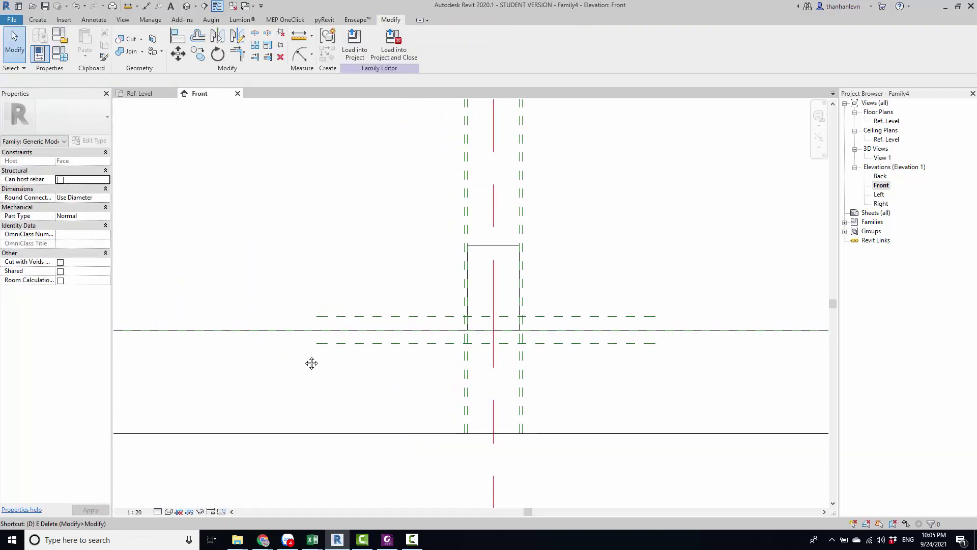
Place two 40 aligned dimensions, from the lower and upper reference planes to the level line
{"action": "key", "text": "r"}
{"action": "key", "text": "p"}
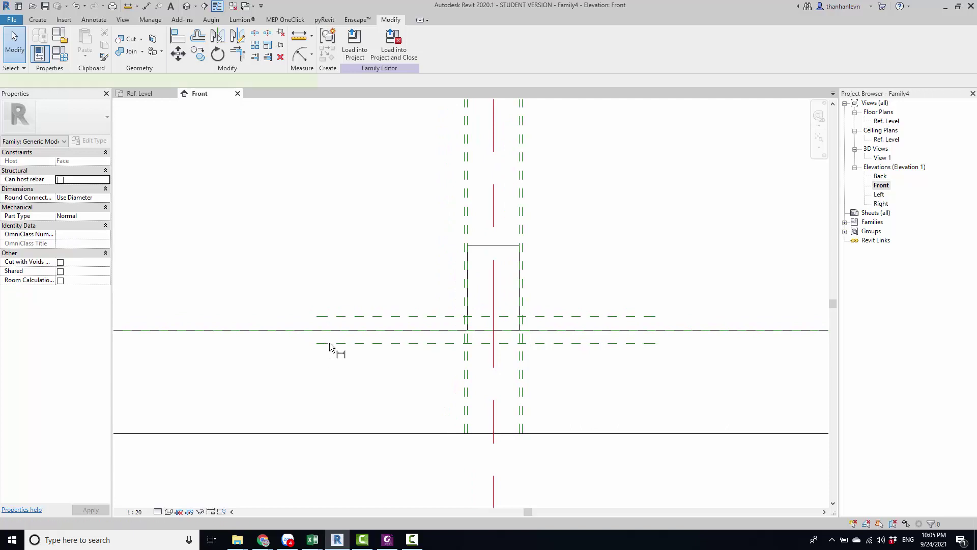
{"action": "key", "text": "d"}
{"action": "key", "text": "i"}
{"action": "left_click", "coordinate": [330, 343]}
{"action": "left_click", "coordinate": [279, 339]}
{"action": "scroll", "coordinate": [279, 340], "scroll_direction": "up", "scroll_amount": 2}
{"action": "scroll", "coordinate": [279, 339], "scroll_direction": "up", "scroll_amount": 2}
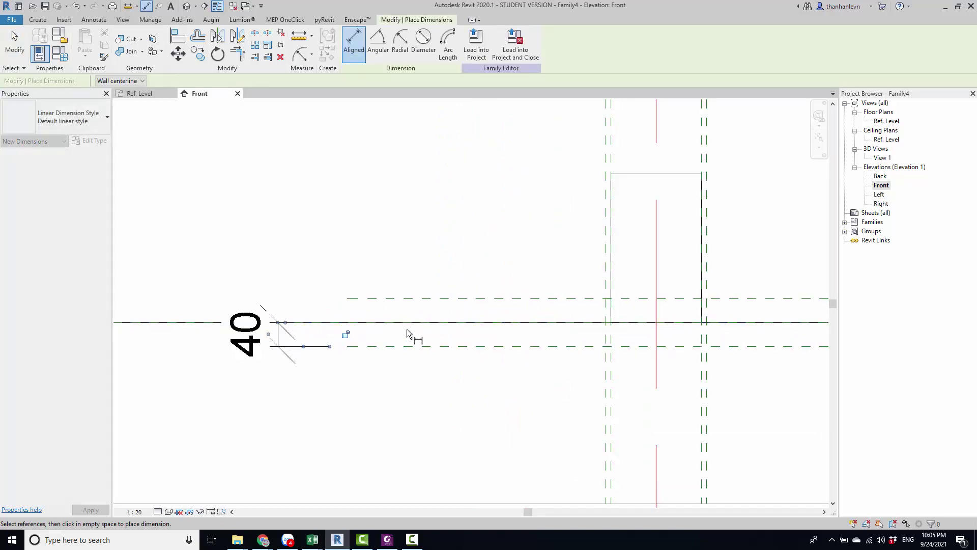
{"action": "left_click", "coordinate": [407, 322]}
{"action": "left_click", "coordinate": [398, 299]}
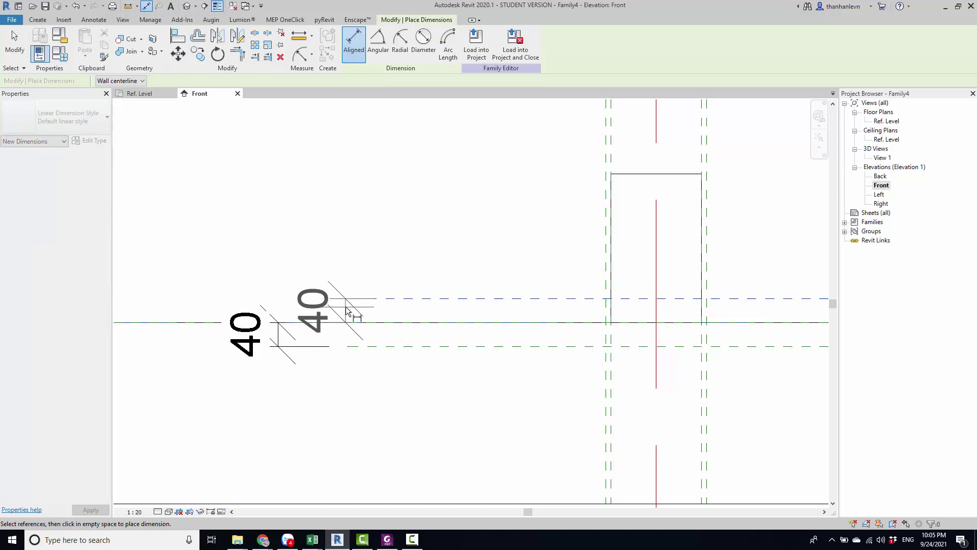
{"action": "left_click", "coordinate": [348, 311]}
{"action": "key", "text": "Escape"}
{"action": "key", "text": "Escape"}
Label the lower 40 dimension with a new instance parameter A1
{"action": "left_click", "coordinate": [365, 347]}
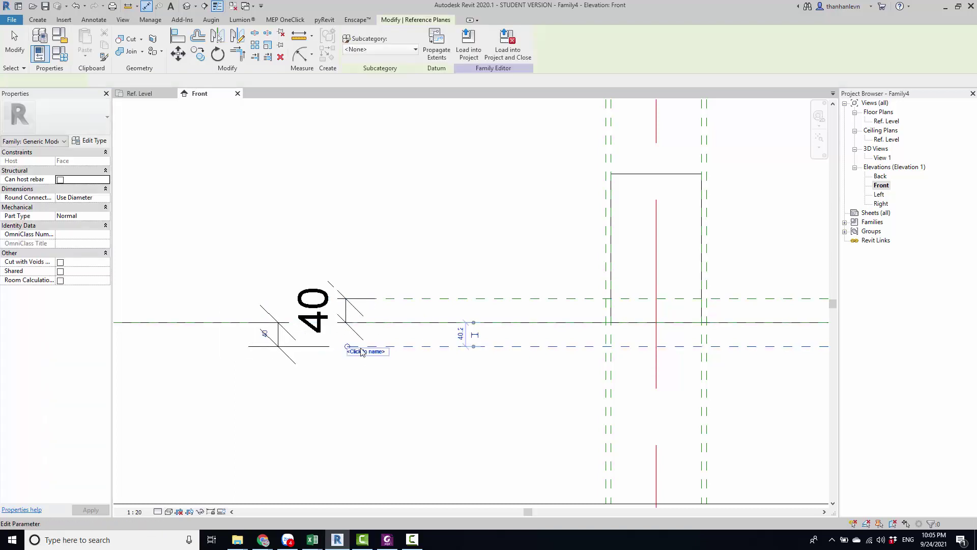
{"action": "left_click", "coordinate": [279, 336]}
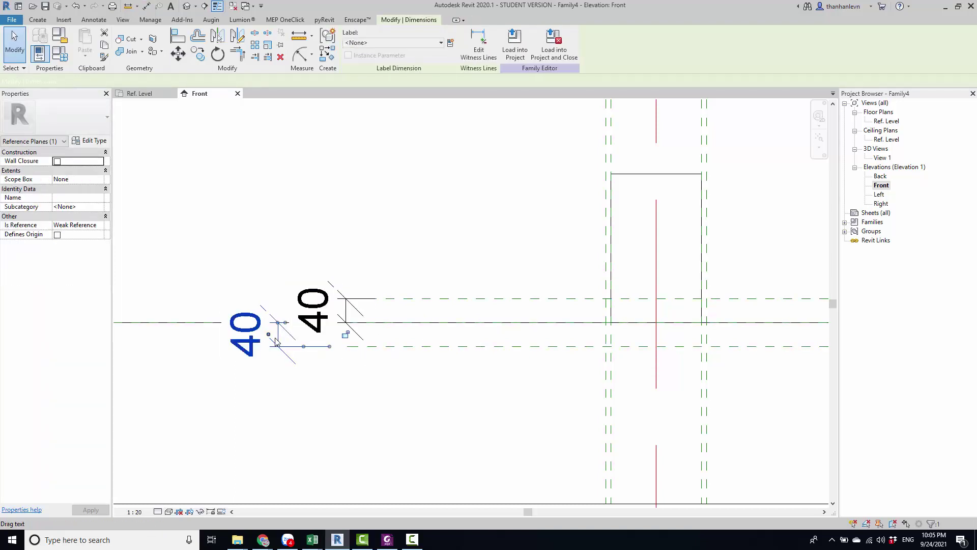
{"action": "left_click", "coordinate": [450, 43]}
{"action": "type", "text": "A1"}
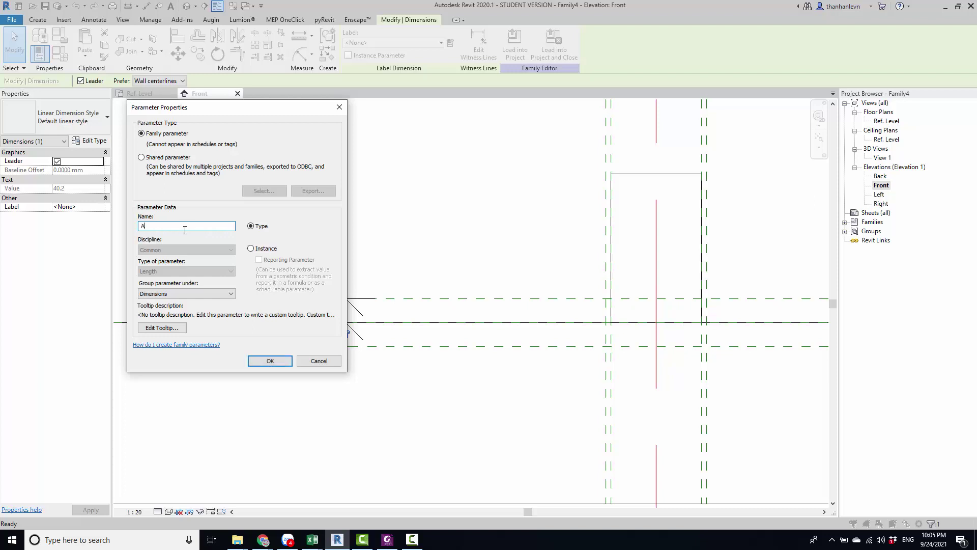
{"action": "left_click", "coordinate": [255, 250]}
{"action": "left_click", "coordinate": [260, 366]}
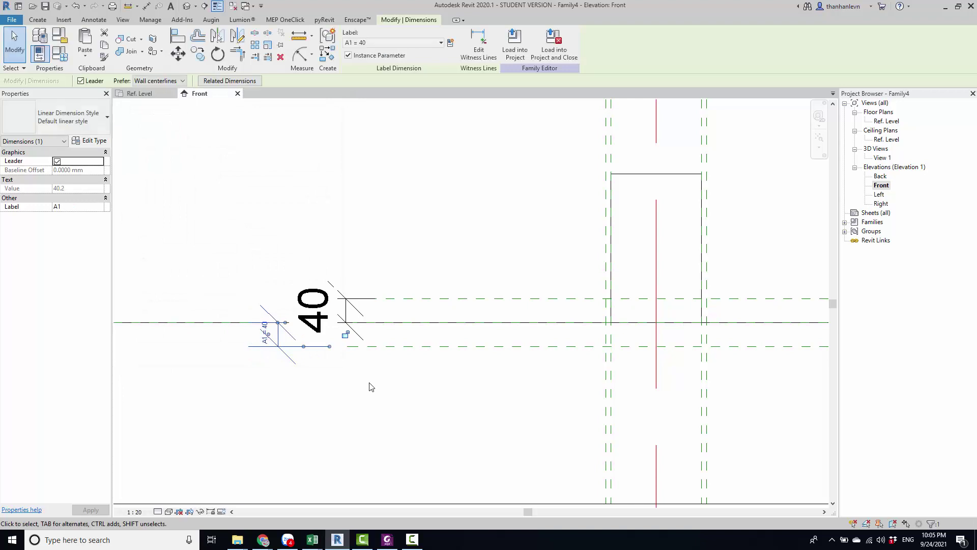
{"action": "left_click", "coordinate": [368, 386]}
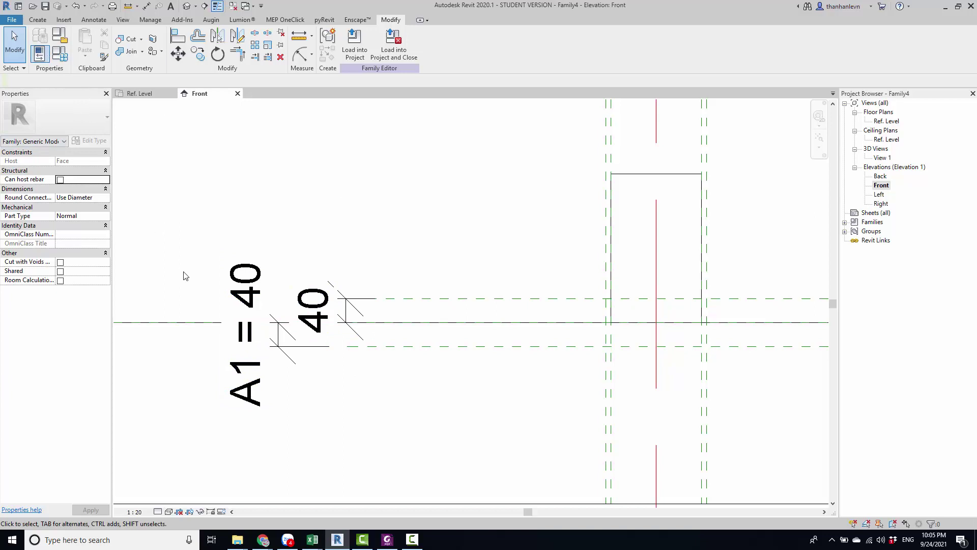
Replace the upper 40 dimension with an overall 80 dimension labelled as instance parameter A2
{"action": "left_click", "coordinate": [351, 312]}
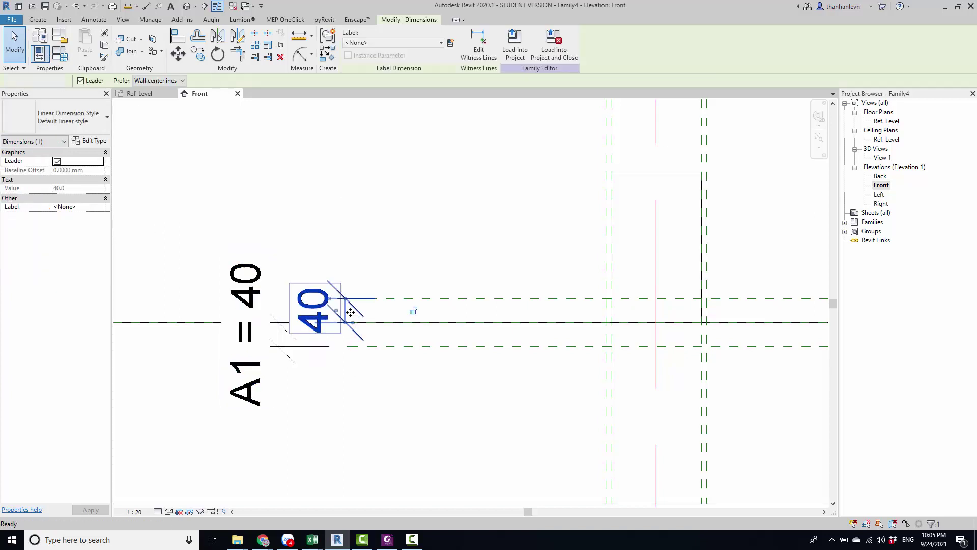
{"action": "key", "text": "Delete"}
{"action": "key", "text": "d"}
{"action": "key", "text": "i"}
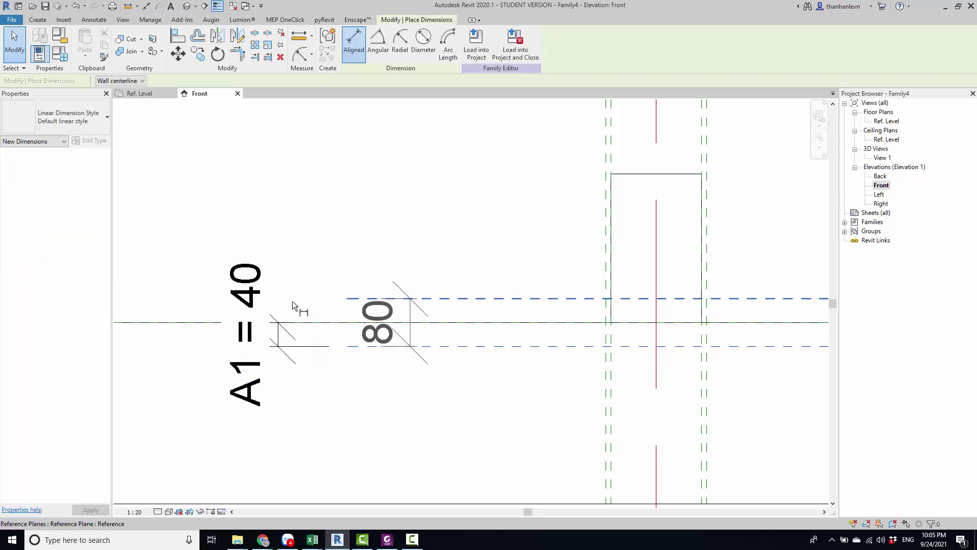
{"action": "left_click", "coordinate": [187, 307]}
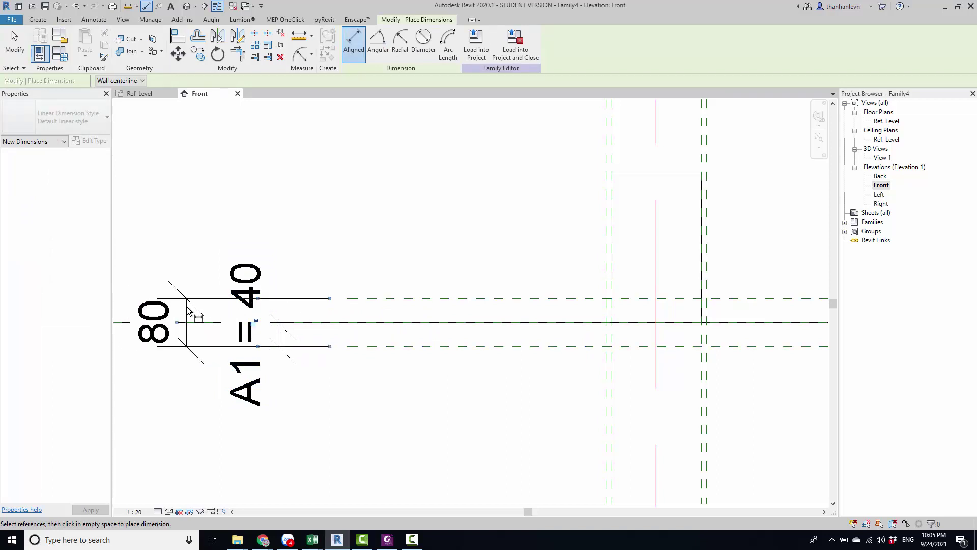
{"action": "key", "text": "Escape"}
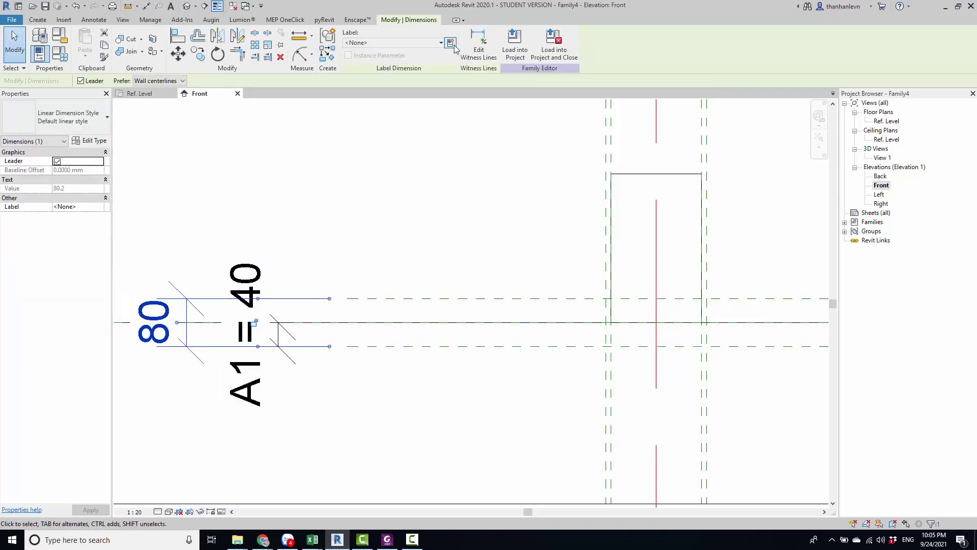
{"action": "left_click", "coordinate": [451, 44]}
{"action": "type", "text": "A2"}
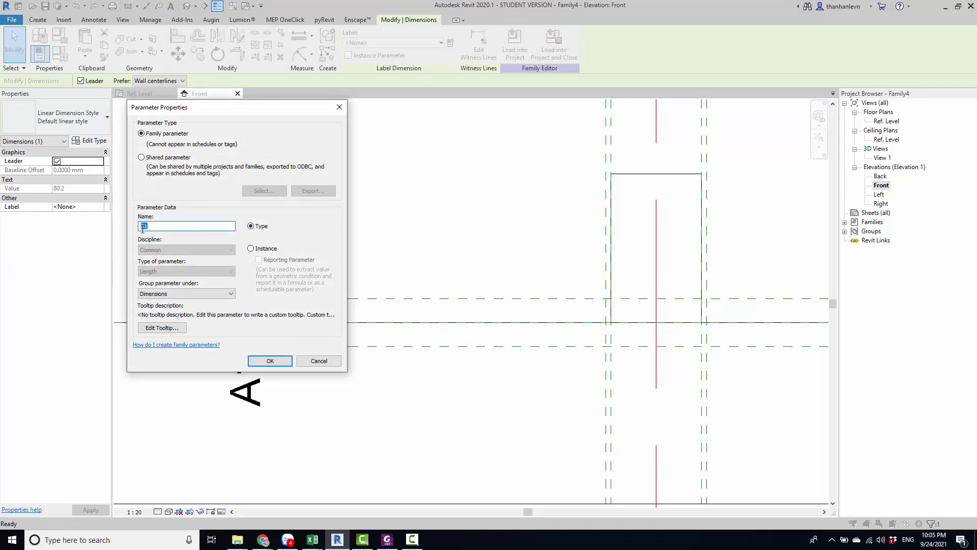
{"action": "left_click", "coordinate": [270, 249]}
{"action": "left_click", "coordinate": [270, 361]}
Recentre the view on the planes and bring up the Family Types dialog
{"action": "left_click", "coordinate": [389, 224]}
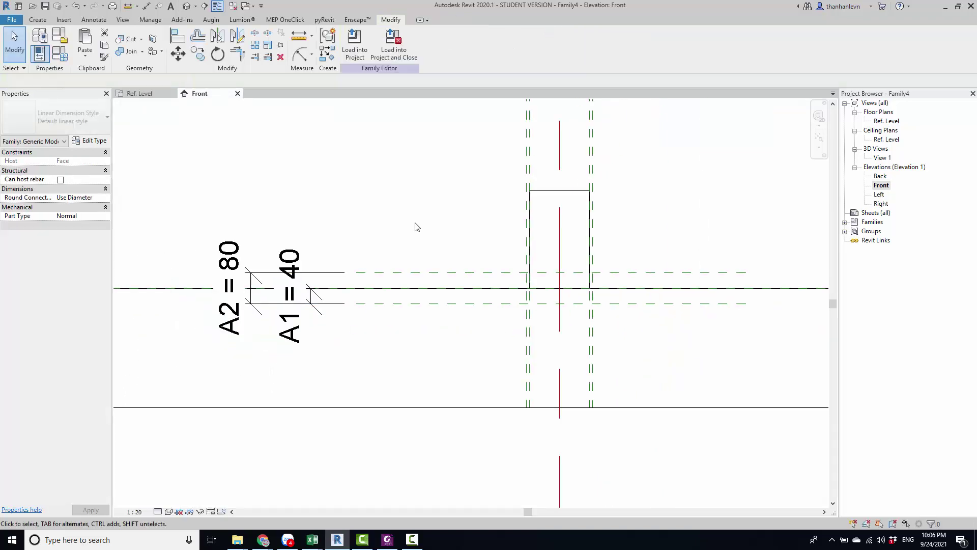
{"action": "scroll", "coordinate": [417, 224], "scroll_direction": "down", "scroll_amount": 1}
{"action": "middle_click_drag", "start_coordinate": [273, 275], "coordinate": [357, 263]}
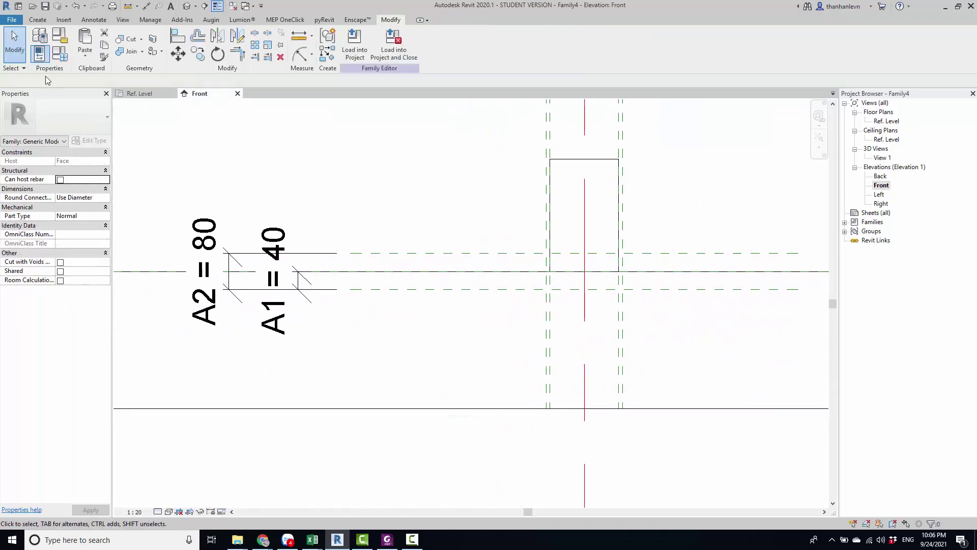
{"action": "left_click", "coordinate": [59, 53]}
Enter A1 = 58 and A2 = 82 in Family Types, apply, and close
{"action": "left_click_drag", "start_coordinate": [617, 54], "coordinate": [422, 45]}
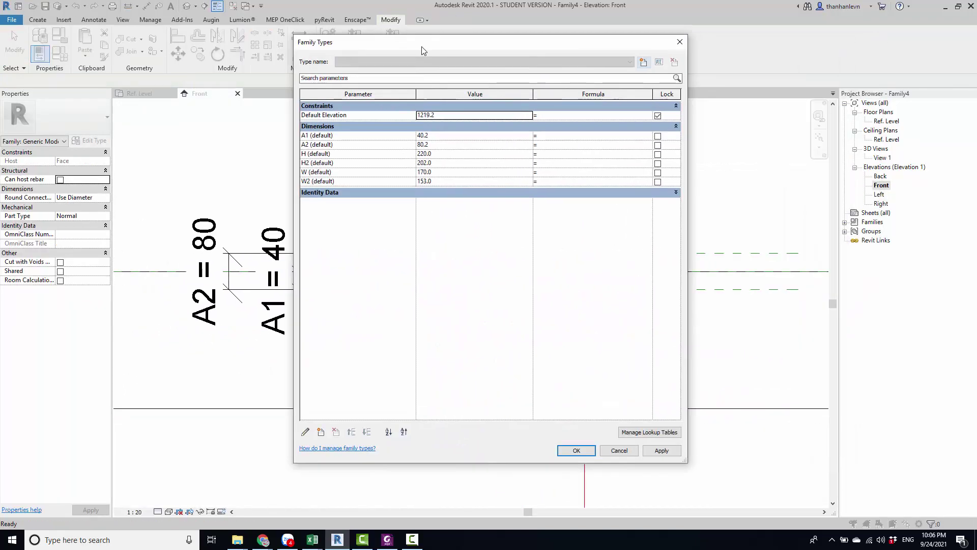
{"action": "left_click", "coordinate": [469, 152]}
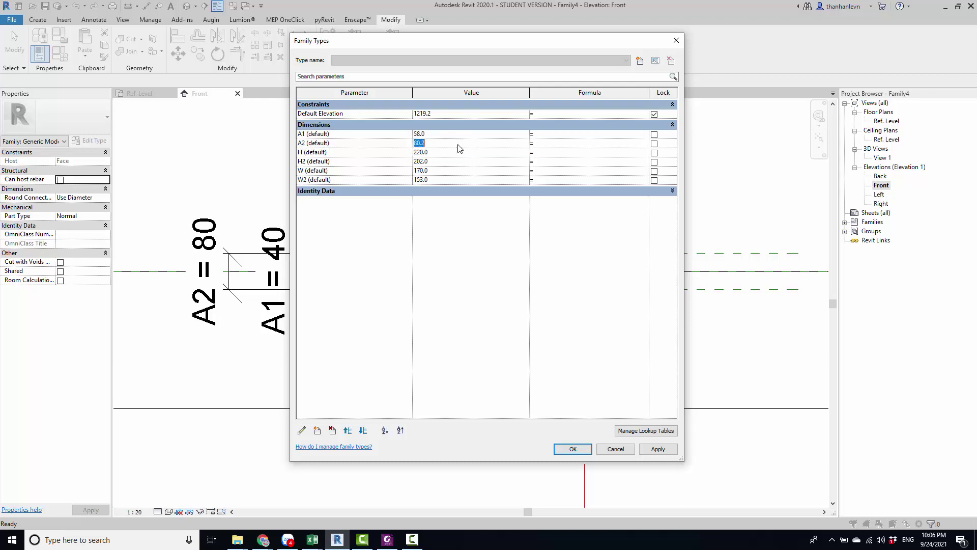
{"action": "type", "text": "82"}
{"action": "left_click", "coordinate": [661, 449]}
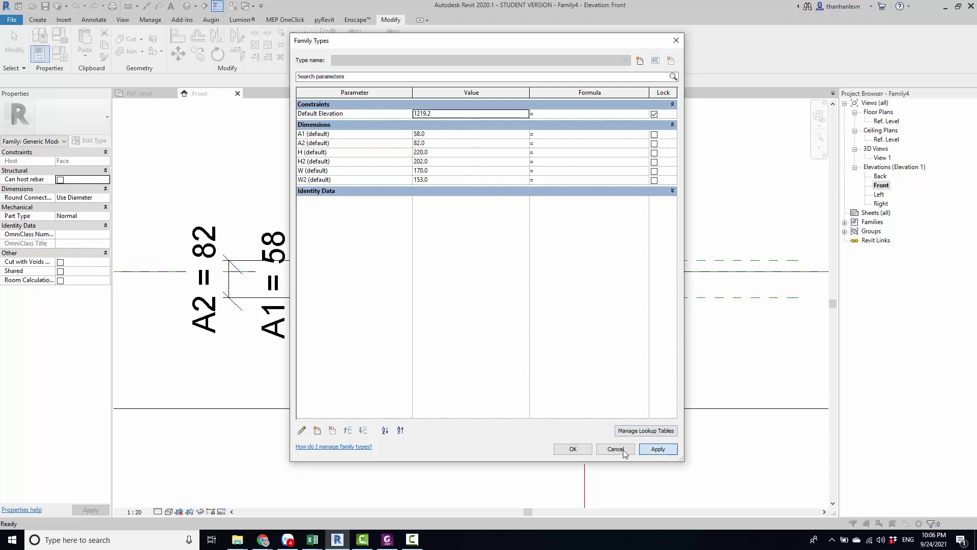
{"action": "left_click", "coordinate": [573, 449]}
Stretch the extrusion to span from the level line down to the lower reference plane (0 to -58)
{"action": "middle_click_drag", "start_coordinate": [499, 307], "coordinate": [362, 318]}
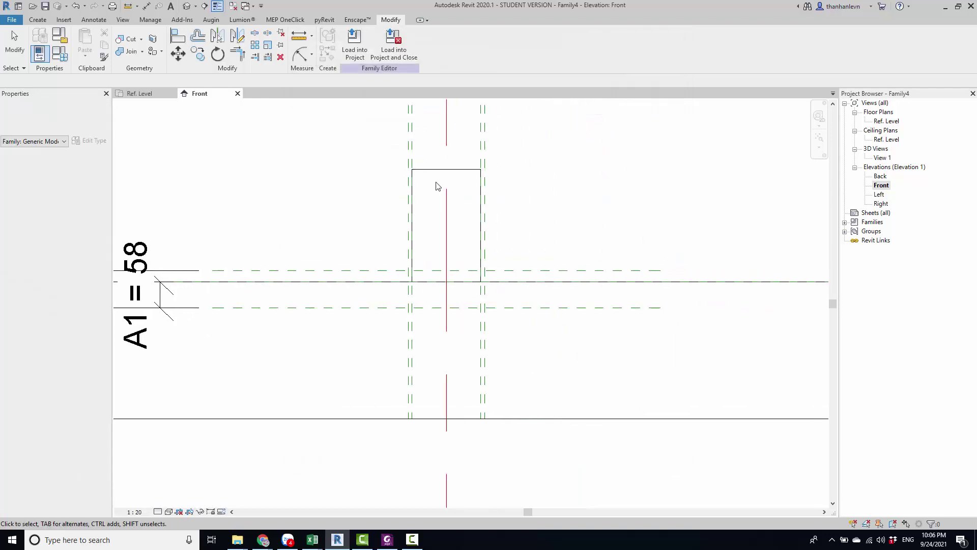
{"action": "left_click", "coordinate": [455, 283]}
{"action": "left_click_drag", "start_coordinate": [446, 283], "coordinate": [447, 307]}
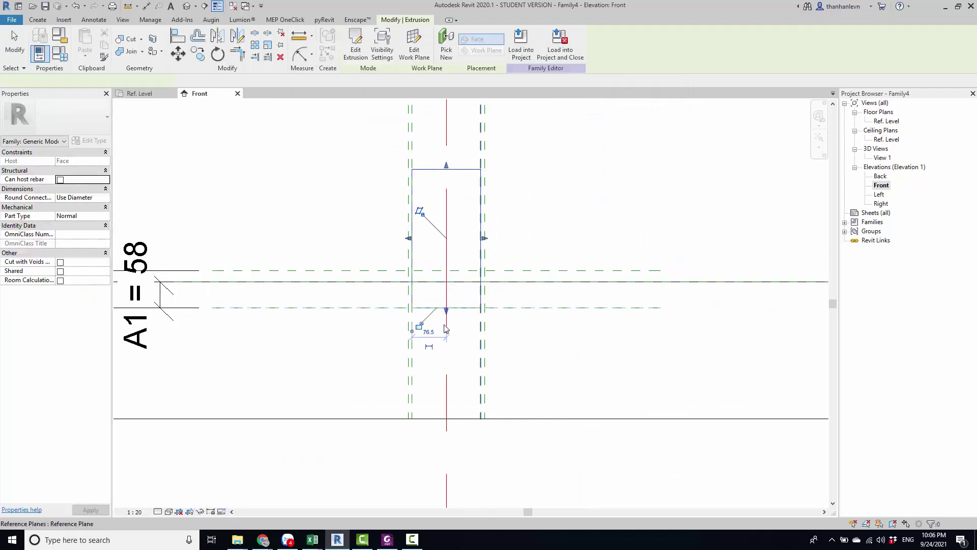
{"action": "left_click_drag", "start_coordinate": [446, 164], "coordinate": [447, 281]}
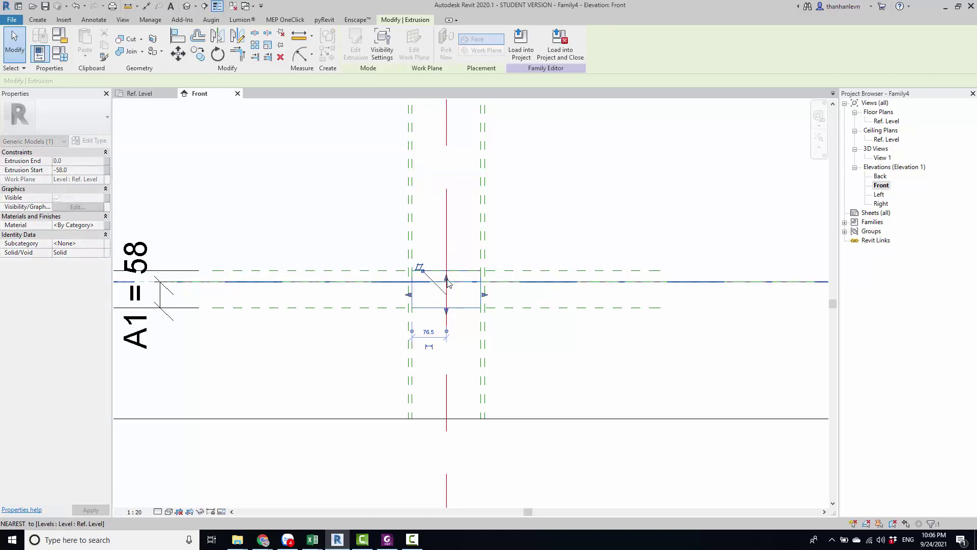
{"action": "left_click", "coordinate": [548, 220]}
Inspect the box from above in the default 3D view, then return to the Front elevation
{"action": "scroll", "coordinate": [549, 220], "scroll_direction": "down", "scroll_amount": 2}
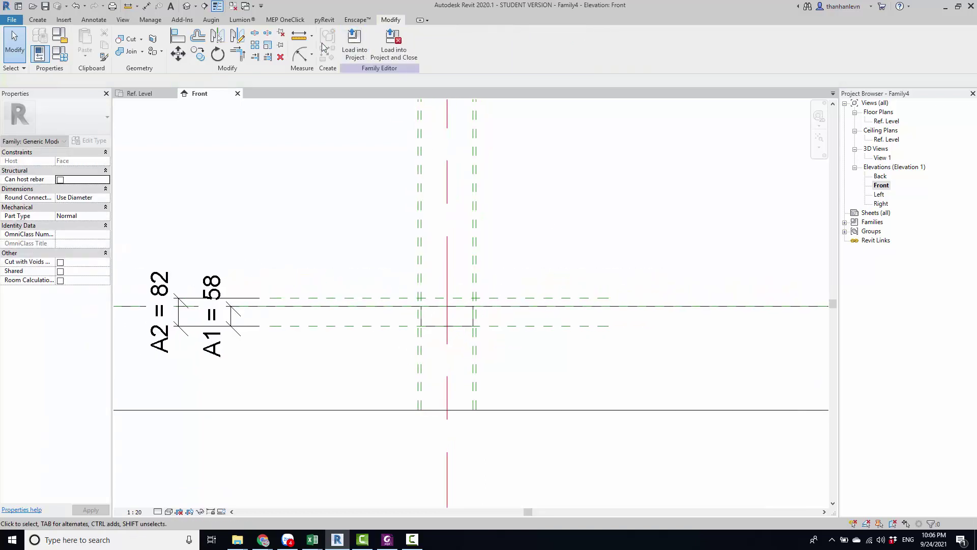
{"action": "left_click", "coordinate": [188, 6]}
{"action": "scroll", "coordinate": [448, 298], "scroll_direction": "up", "scroll_amount": 3}
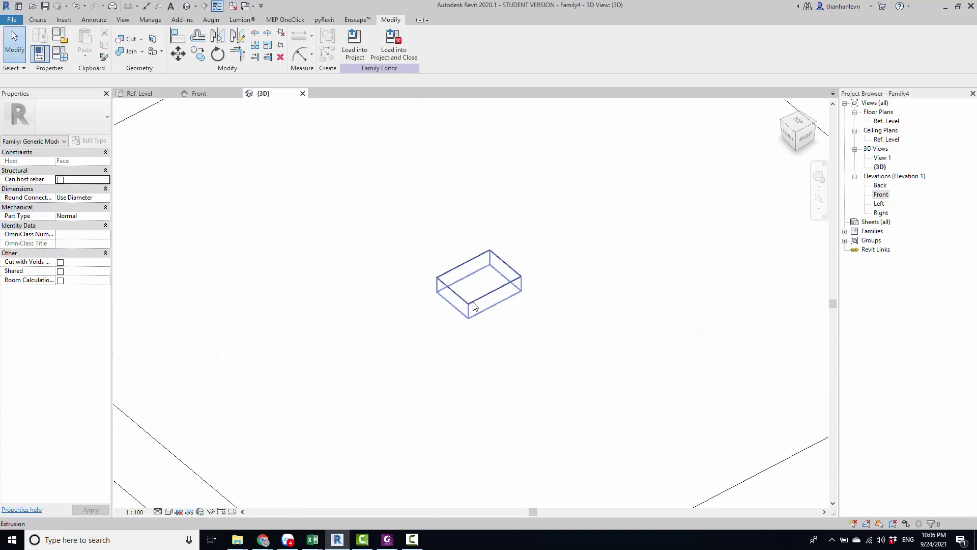
{"action": "middle_click_drag", "start_coordinate": [555, 199], "coordinate": [295, 96], "text": "shift"}
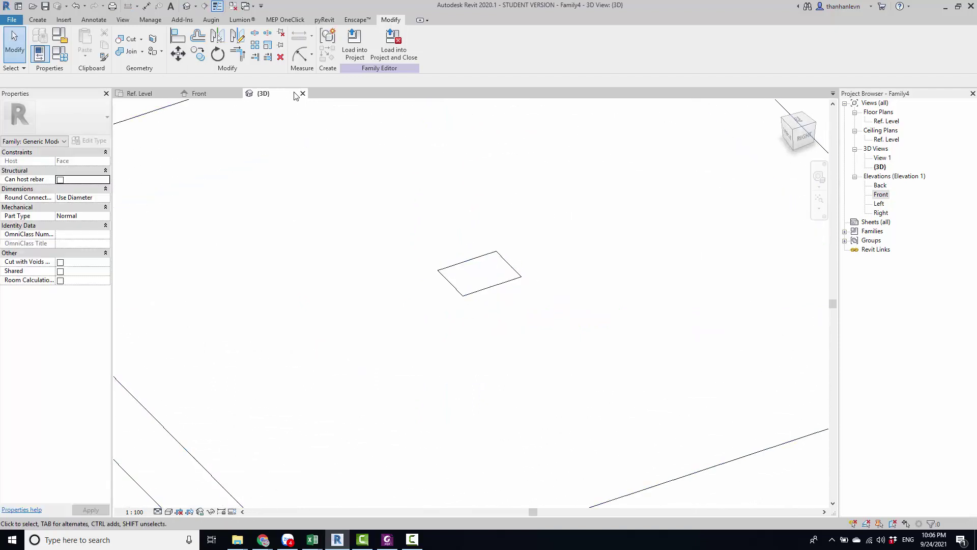
{"action": "left_click", "coordinate": [211, 95]}
In the Ref. Level plan, enter sketch editing for the extrusion
{"action": "left_click", "coordinate": [138, 94]}
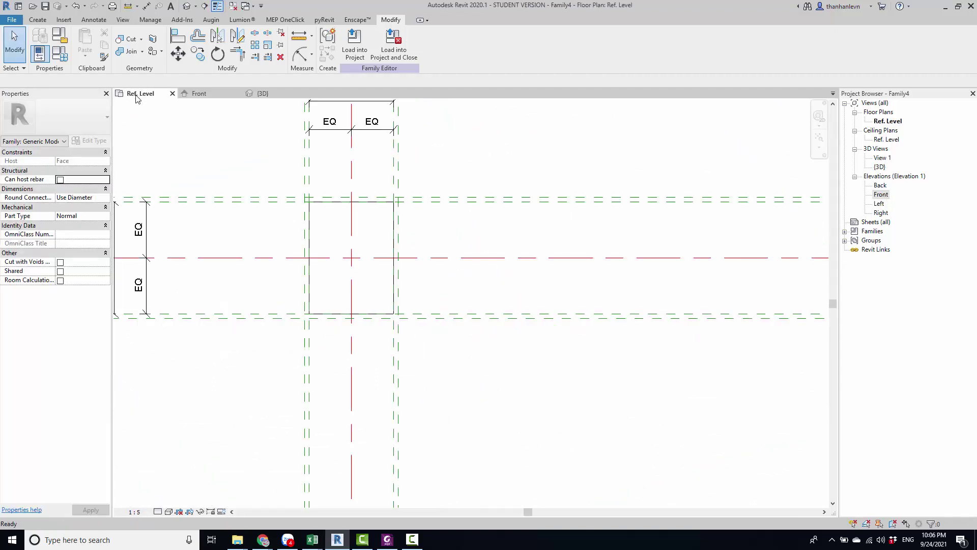
{"action": "scroll", "coordinate": [305, 203], "scroll_direction": "up", "scroll_amount": 4}
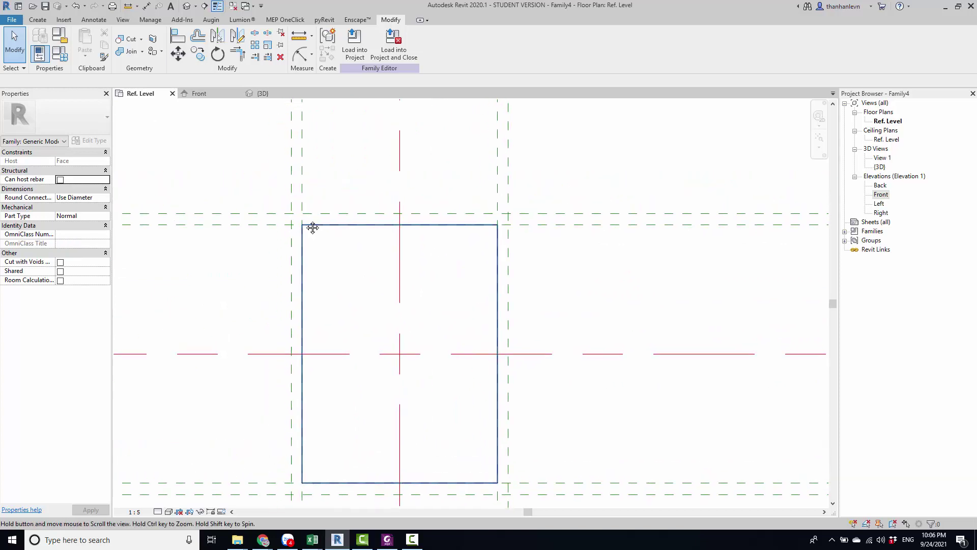
{"action": "scroll", "coordinate": [310, 224], "scroll_direction": "up", "scroll_amount": 2}
{"action": "left_click", "coordinate": [338, 230]}
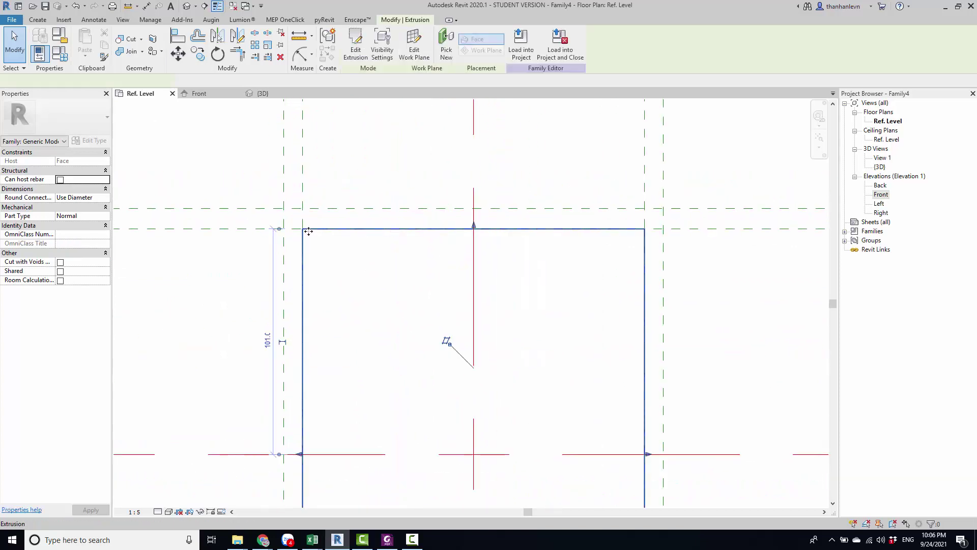
{"action": "double_click", "coordinate": [320, 228]}
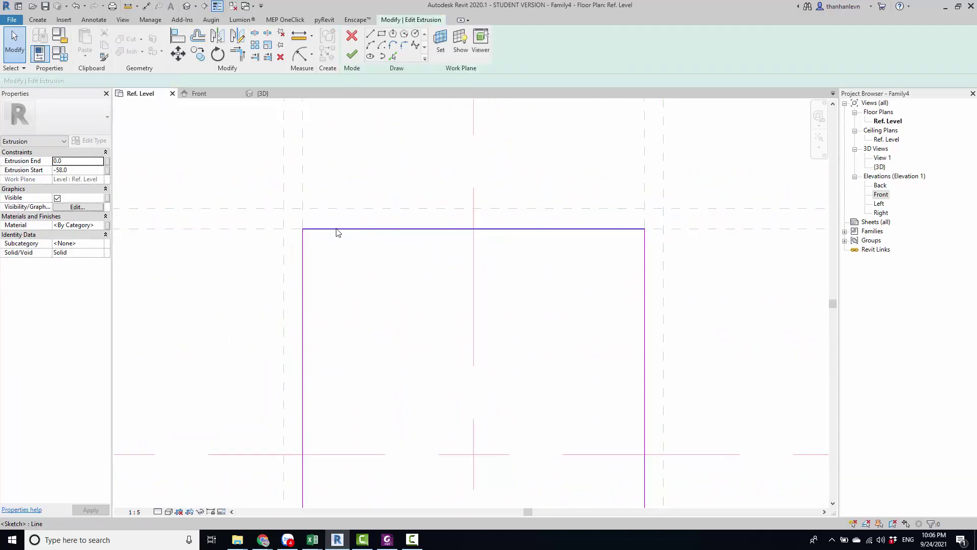
{"action": "scroll", "coordinate": [332, 239], "scroll_direction": "up", "scroll_amount": 1}
{"action": "left_click", "coordinate": [339, 232]}
{"action": "middle_click_drag", "start_coordinate": [338, 232], "coordinate": [377, 236]}
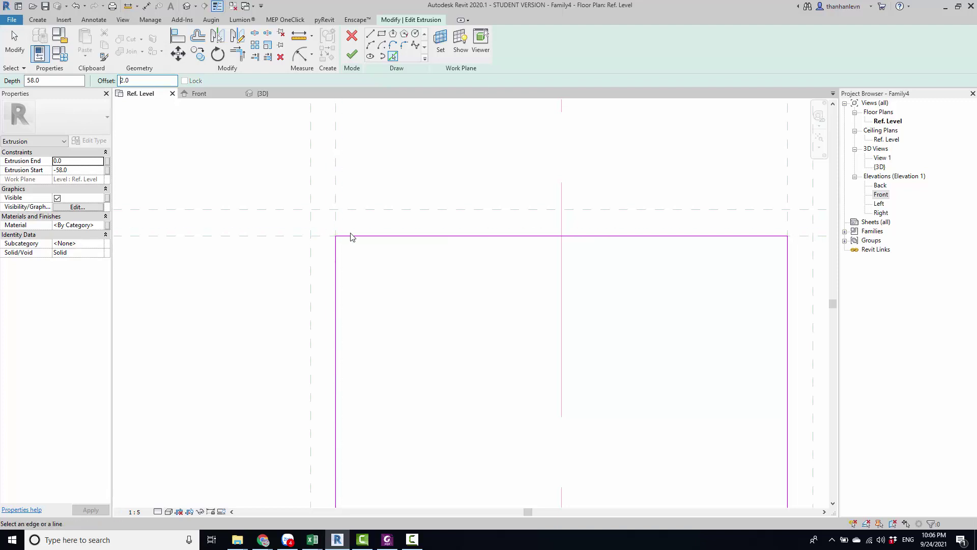
Add offset lines inside the top, left, right and bottom sketch edges
{"action": "left_click", "coordinate": [349, 255]}
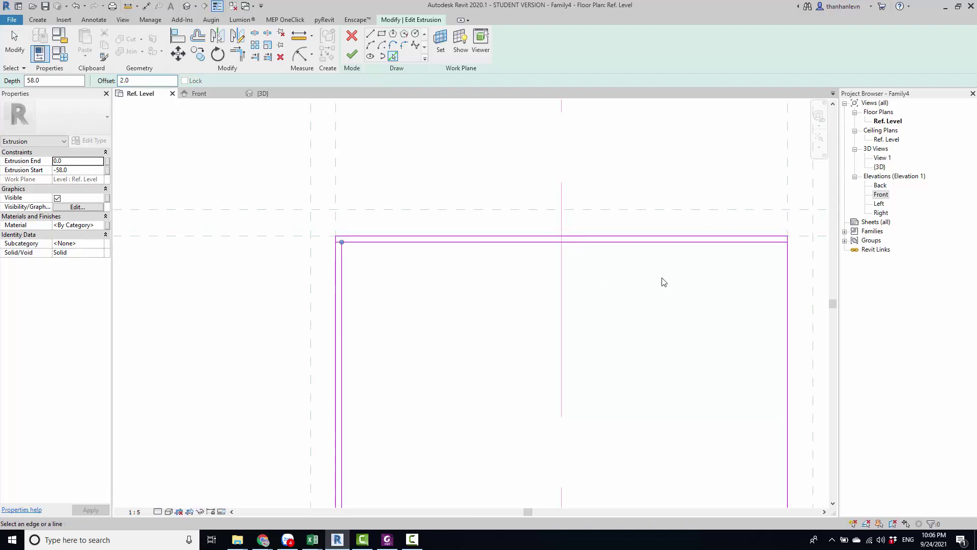
{"action": "left_click", "coordinate": [787, 280]}
{"action": "scroll", "coordinate": [735, 334], "scroll_direction": "down", "scroll_amount": 2}
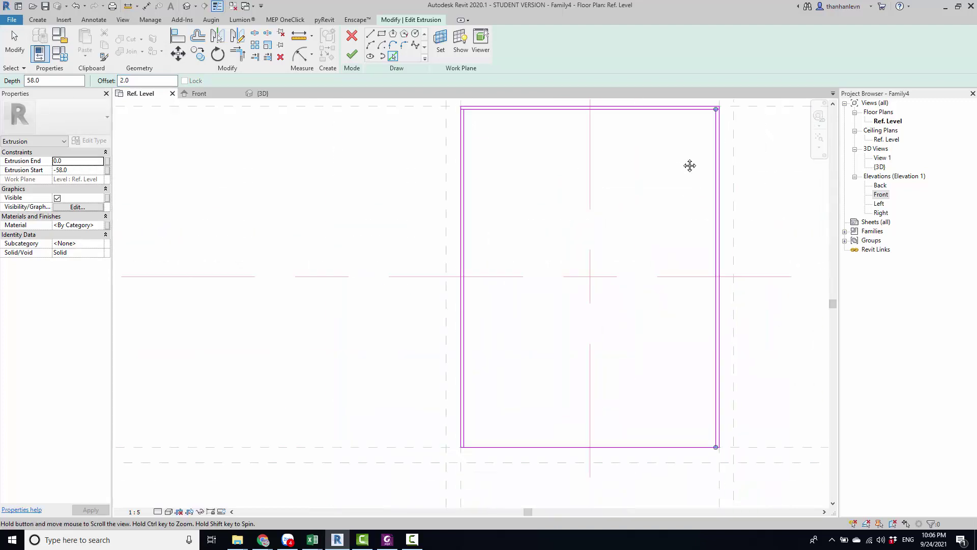
{"action": "left_click", "coordinate": [568, 444]}
{"action": "scroll", "coordinate": [571, 250], "scroll_direction": "down", "scroll_amount": 2}
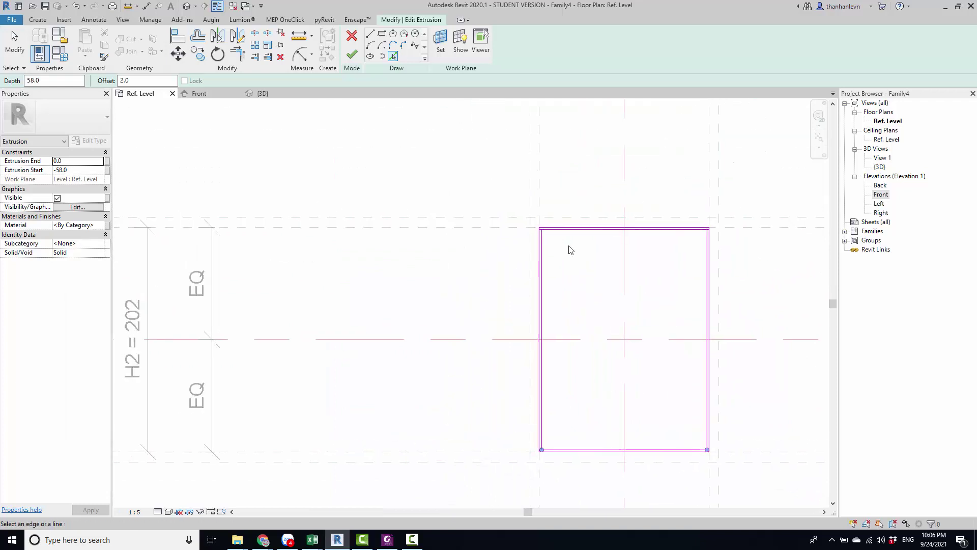
{"action": "scroll", "coordinate": [545, 235], "scroll_direction": "up", "scroll_amount": 2}
{"action": "key", "text": "Escape"}
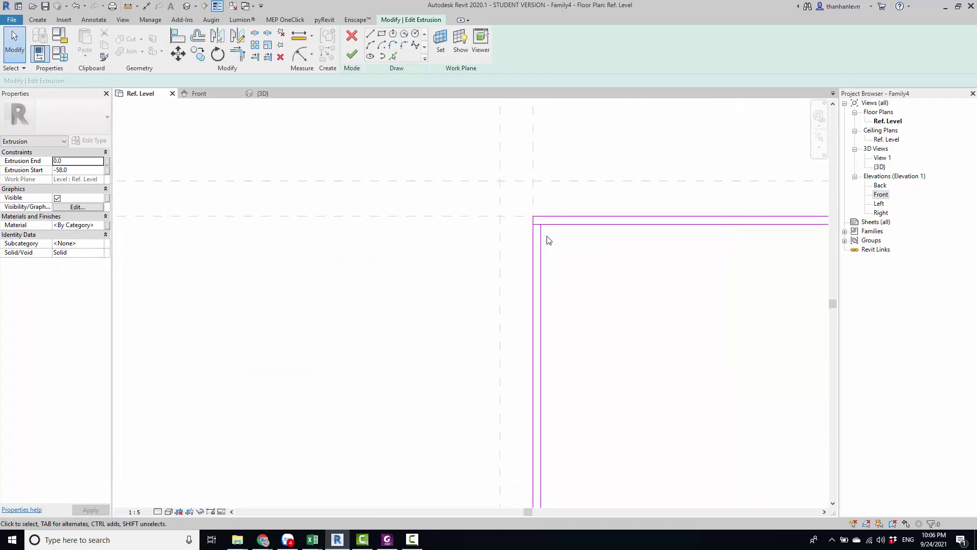
{"action": "scroll", "coordinate": [545, 240], "scroll_direction": "up", "scroll_amount": 1}
Trim the inner lines into corners with TR and finish the extrusion sketch
{"action": "key", "text": "t"}
{"action": "key", "text": "r"}
{"action": "scroll", "coordinate": [545, 190], "scroll_direction": "down", "scroll_amount": 1}
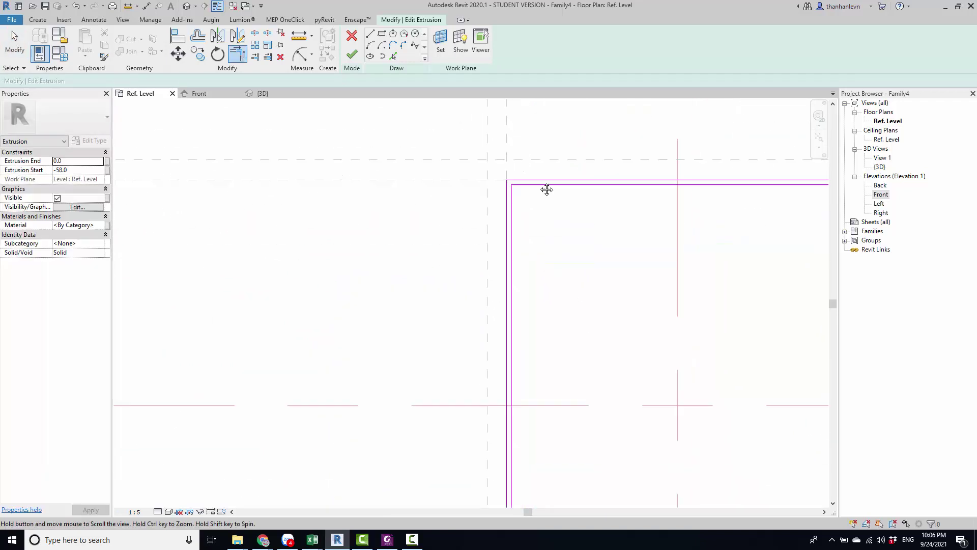
{"action": "scroll", "coordinate": [520, 242], "scroll_direction": "down", "scroll_amount": 2}
{"action": "mouse_move", "coordinate": [513, 308]}
{"action": "middle_mouse_down"}
{"action": "mouse_move", "coordinate": [490, 246]}
{"action": "mouse_move", "coordinate": [458, 238]}
{"action": "middle_mouse_up"}
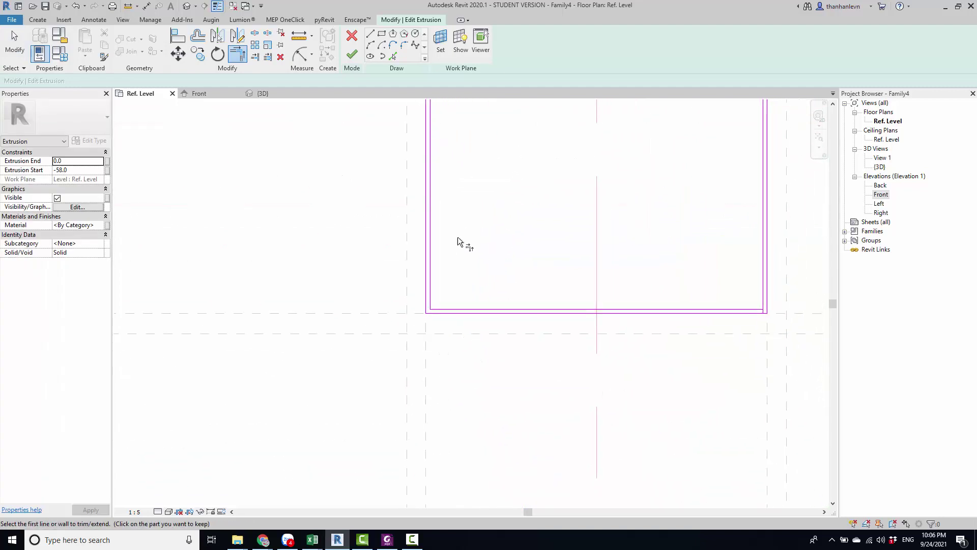
{"action": "left_click", "coordinate": [432, 289]}
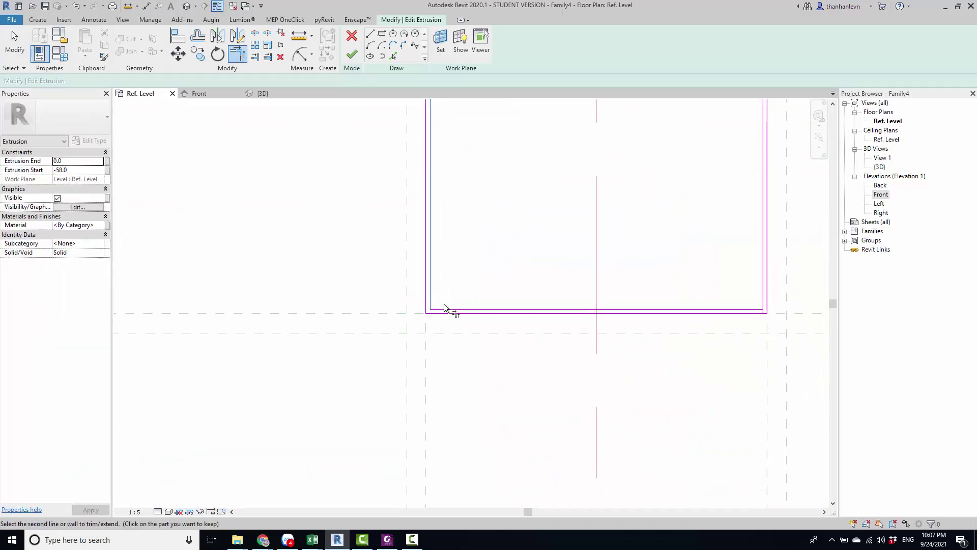
{"action": "left_click", "coordinate": [593, 311]}
{"action": "scroll", "coordinate": [747, 298], "scroll_direction": "down", "scroll_amount": 2}
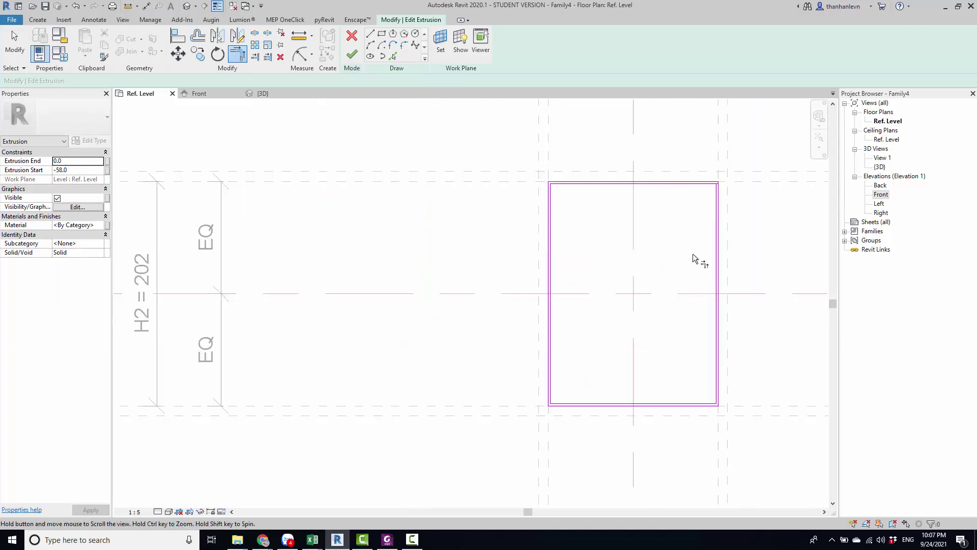
{"action": "scroll", "coordinate": [704, 190], "scroll_direction": "up", "scroll_amount": 2}
{"action": "left_click", "coordinate": [704, 189]}
{"action": "left_click", "coordinate": [730, 216]}
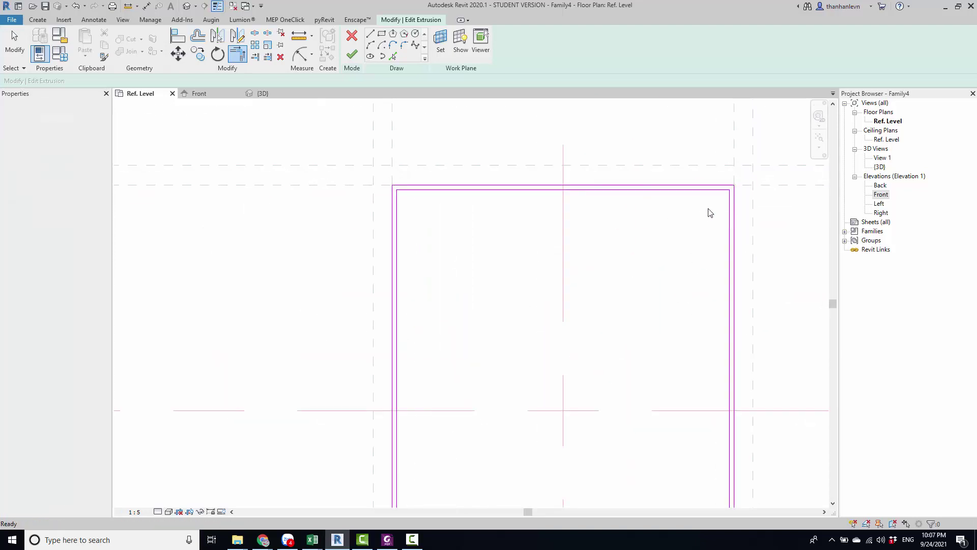
{"action": "left_click", "coordinate": [352, 56]}
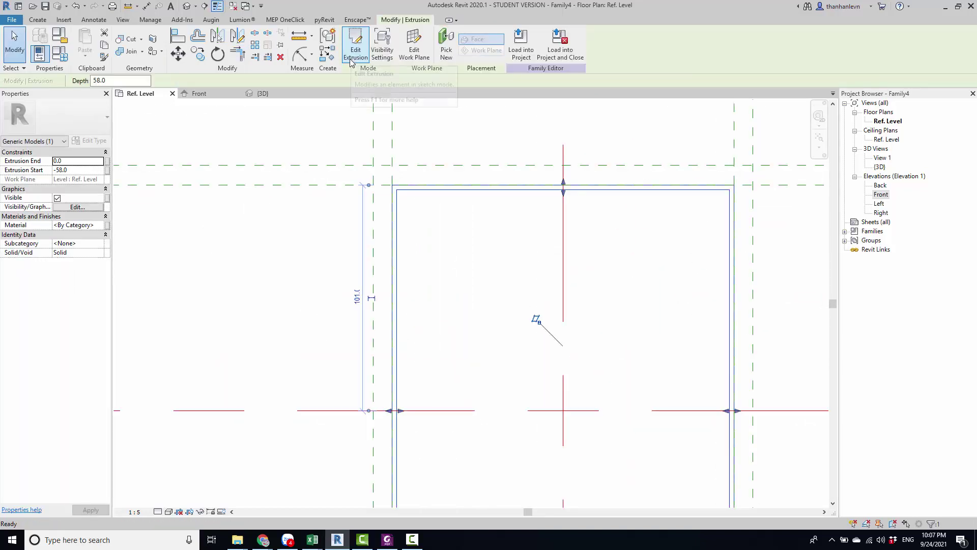
Reopen the extrusion sketch, zoom it to fit, and finish editing again
{"action": "scroll", "coordinate": [438, 209], "scroll_direction": "up", "scroll_amount": 1}
{"action": "scroll", "coordinate": [420, 202], "scroll_direction": "up", "scroll_amount": 1}
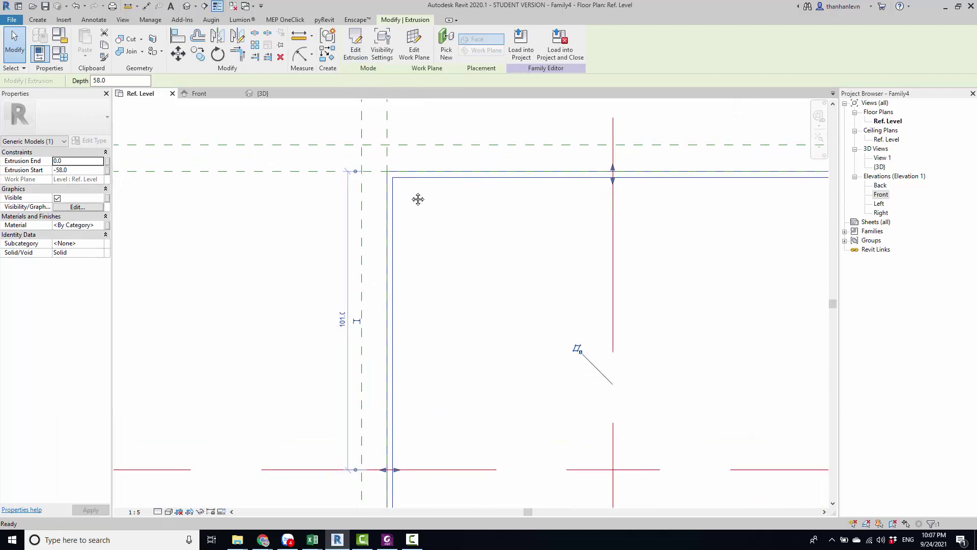
{"action": "double_click", "coordinate": [413, 194]}
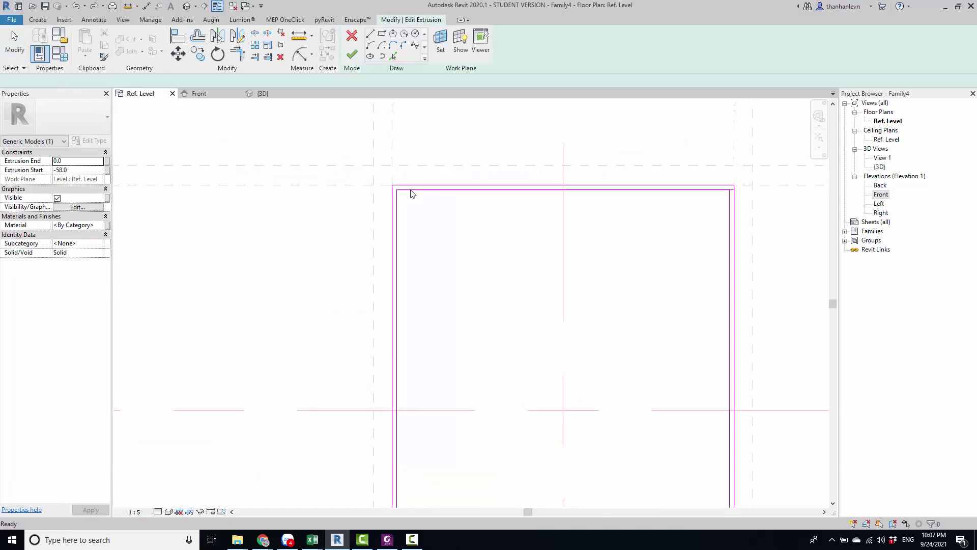
{"action": "scroll", "coordinate": [412, 193], "scroll_direction": "down", "scroll_amount": 2}
{"action": "scroll", "coordinate": [412, 192], "scroll_direction": "up", "scroll_amount": 2}
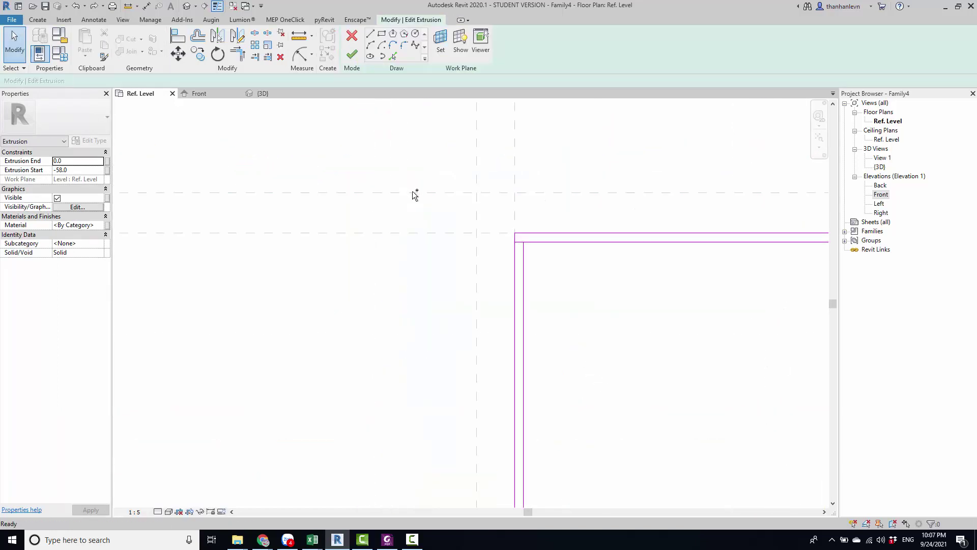
{"action": "key", "text": "z"}
{"action": "key", "text": "f"}
{"action": "scroll", "coordinate": [413, 192], "scroll_direction": "up", "scroll_amount": 2}
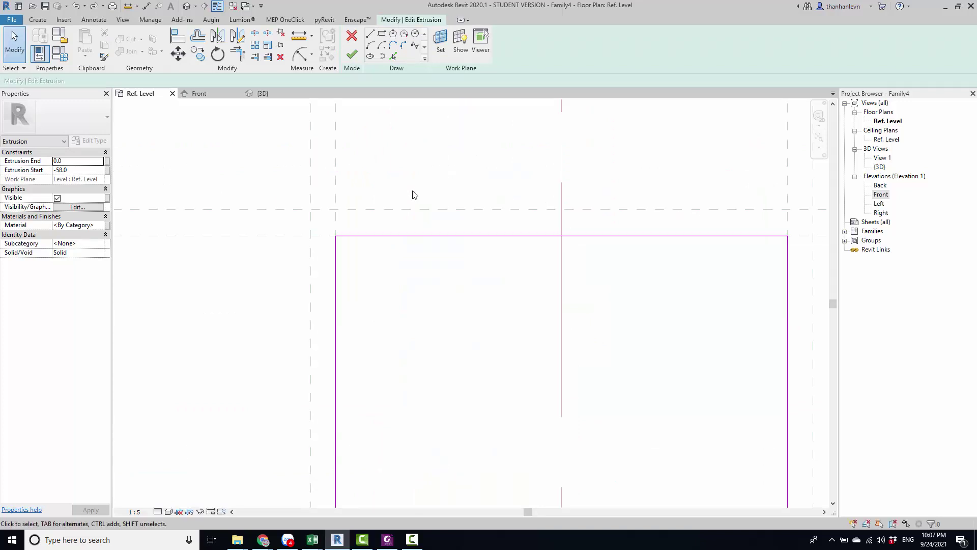
{"action": "scroll", "coordinate": [413, 192], "scroll_direction": "down", "scroll_amount": 3}
{"action": "left_click", "coordinate": [351, 55]}
Align the extrusion's top, right, bottom and left edges to their reference planes and padlock them
{"action": "left_click", "coordinate": [520, 270]}
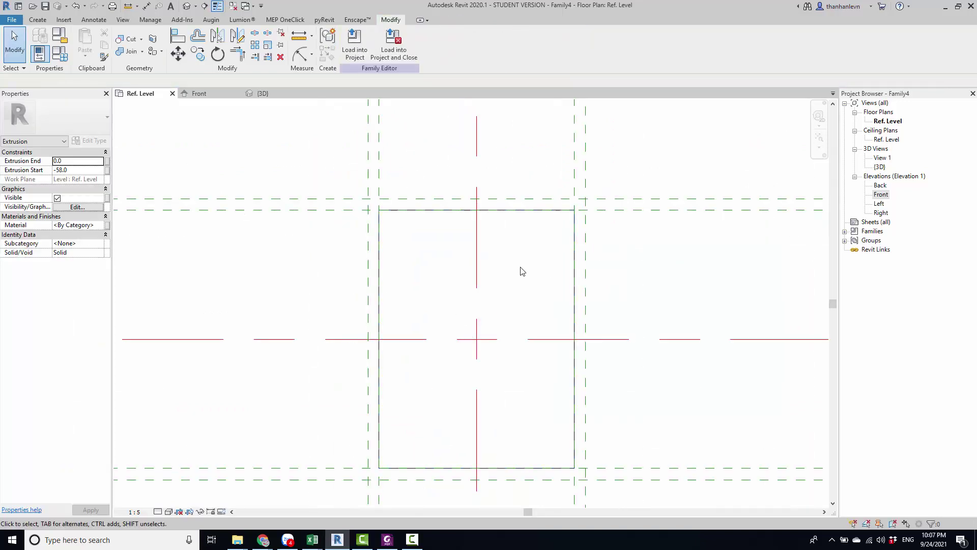
{"action": "scroll", "coordinate": [521, 270], "scroll_direction": "down", "scroll_amount": 1}
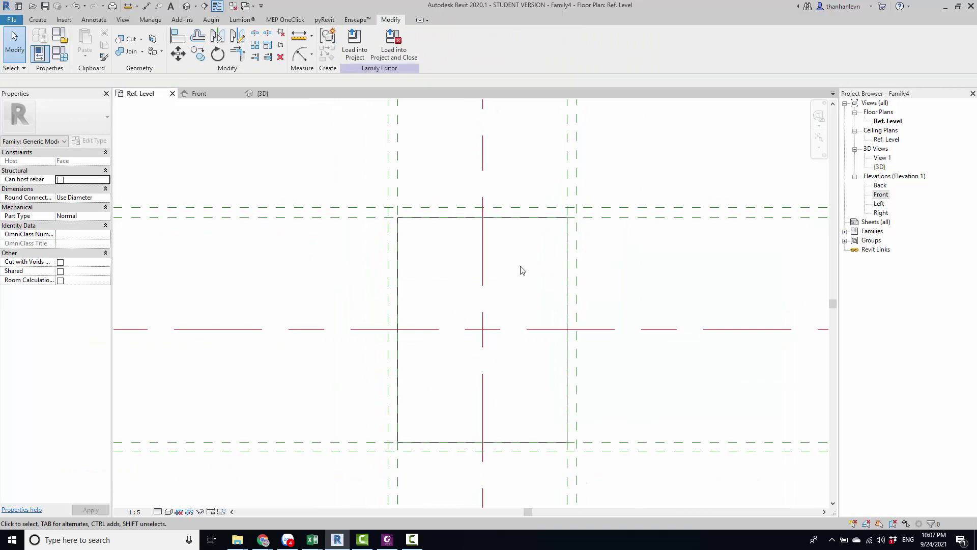
{"action": "key", "text": "l"}
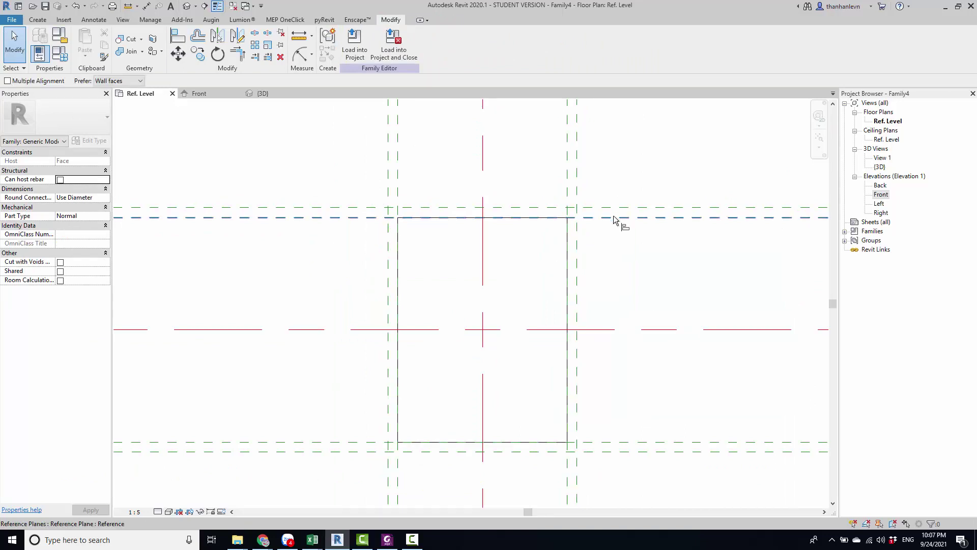
{"action": "left_click", "coordinate": [508, 217]}
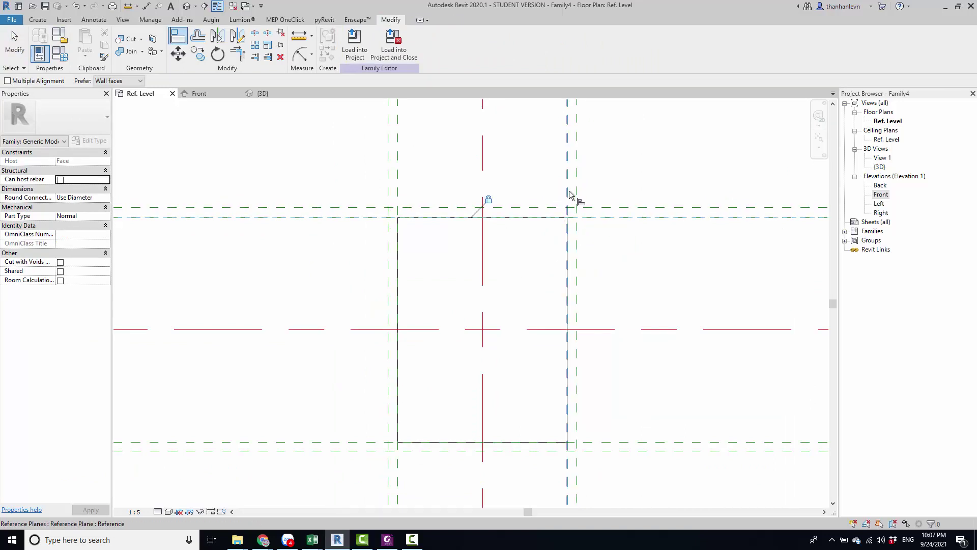
{"action": "left_click", "coordinate": [568, 243]}
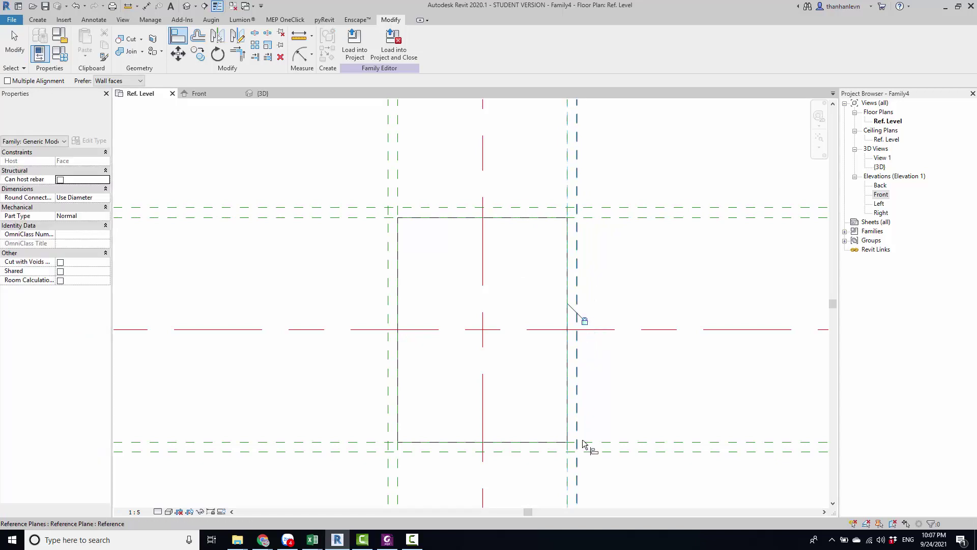
{"action": "left_click", "coordinate": [600, 443]}
{"action": "left_click", "coordinate": [452, 448]}
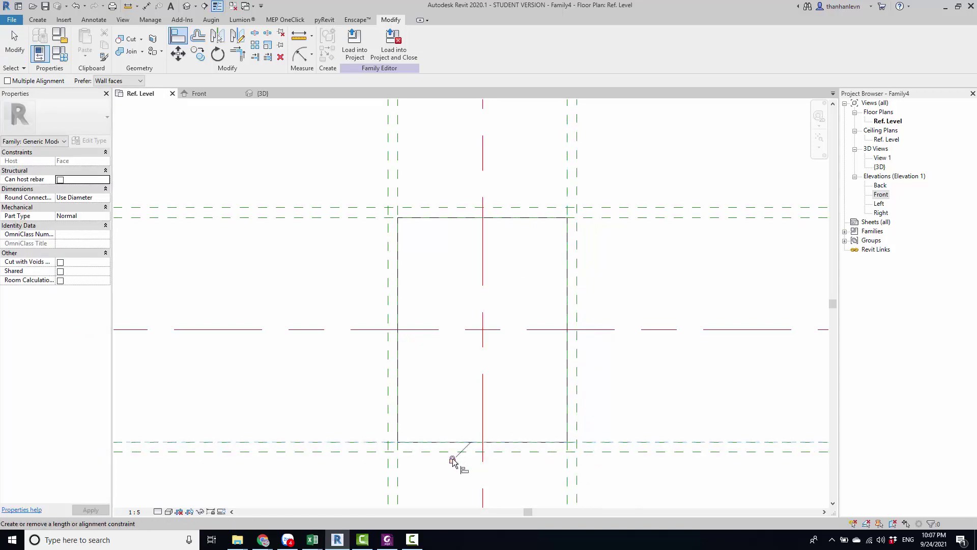
{"action": "left_click", "coordinate": [397, 478]}
{"action": "left_click", "coordinate": [399, 427]}
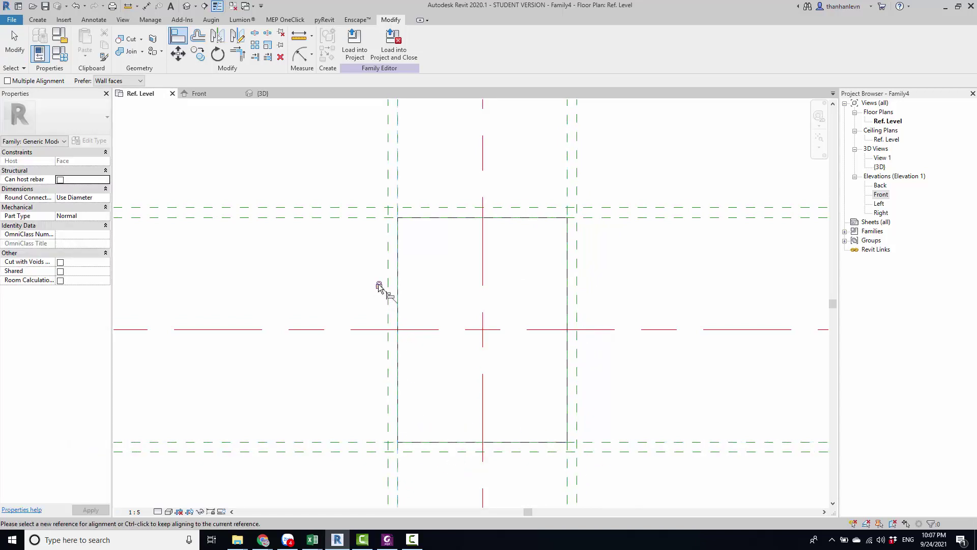
{"action": "key", "text": "Escape"}
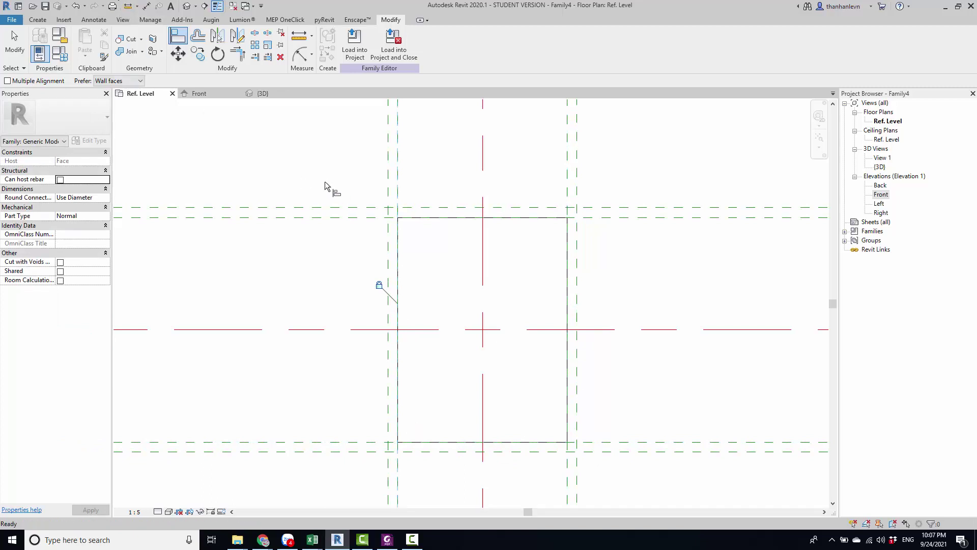
{"action": "key", "text": "Escape"}
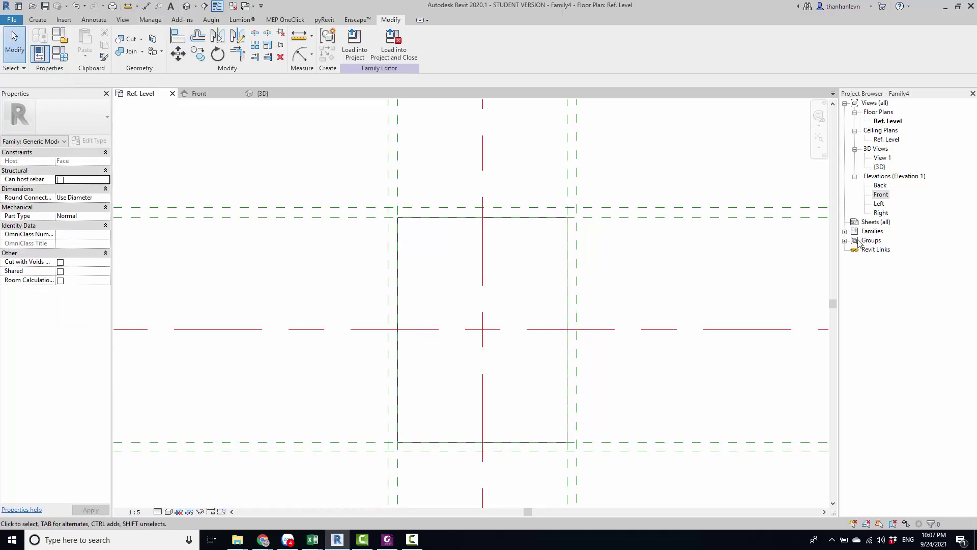
Open the Left elevation and zoom in, centring the box
{"action": "double_click", "coordinate": [875, 203]}
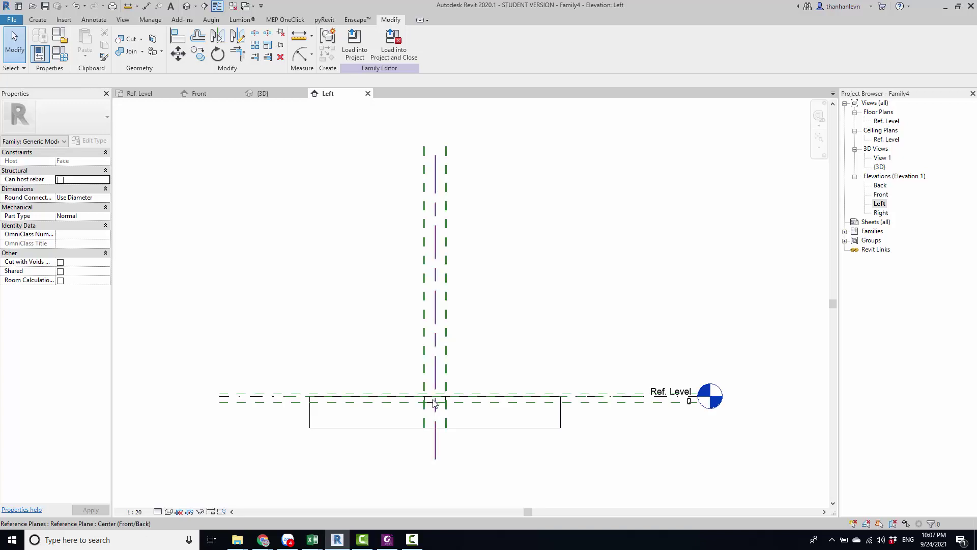
{"action": "scroll", "coordinate": [429, 409], "scroll_direction": "up", "scroll_amount": 2}
{"action": "scroll", "coordinate": [357, 351], "scroll_direction": "up", "scroll_amount": 3}
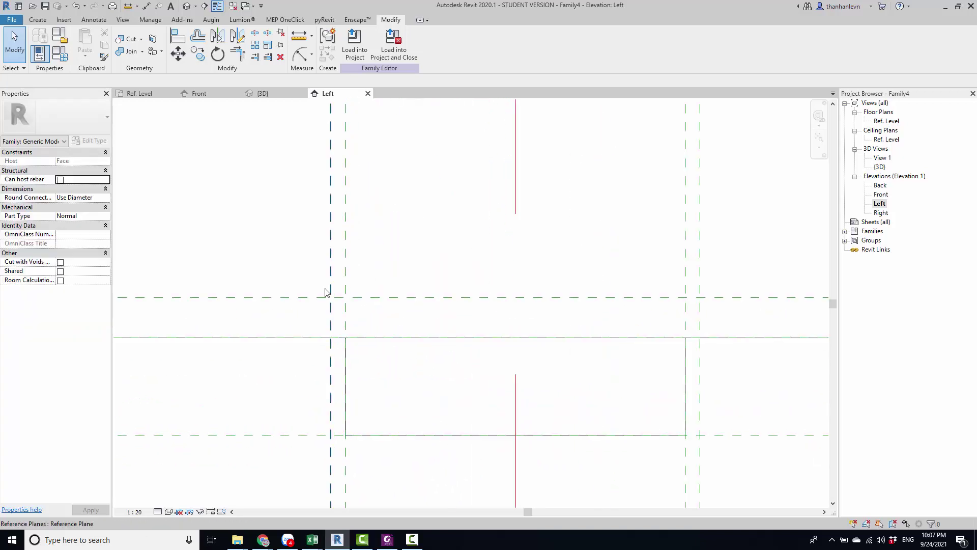
{"action": "left_click", "coordinate": [41, 20]}
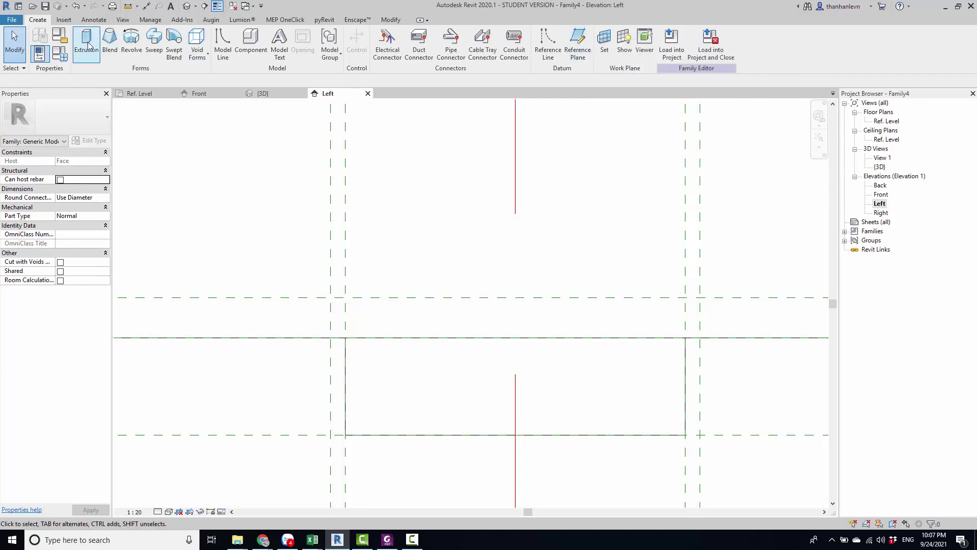
{"action": "scroll", "coordinate": [350, 298], "scroll_direction": "down", "scroll_amount": 2}
{"action": "scroll", "coordinate": [359, 300], "scroll_direction": "down", "scroll_amount": 2}
{"action": "middle_click_drag", "start_coordinate": [359, 300], "coordinate": [382, 299]}
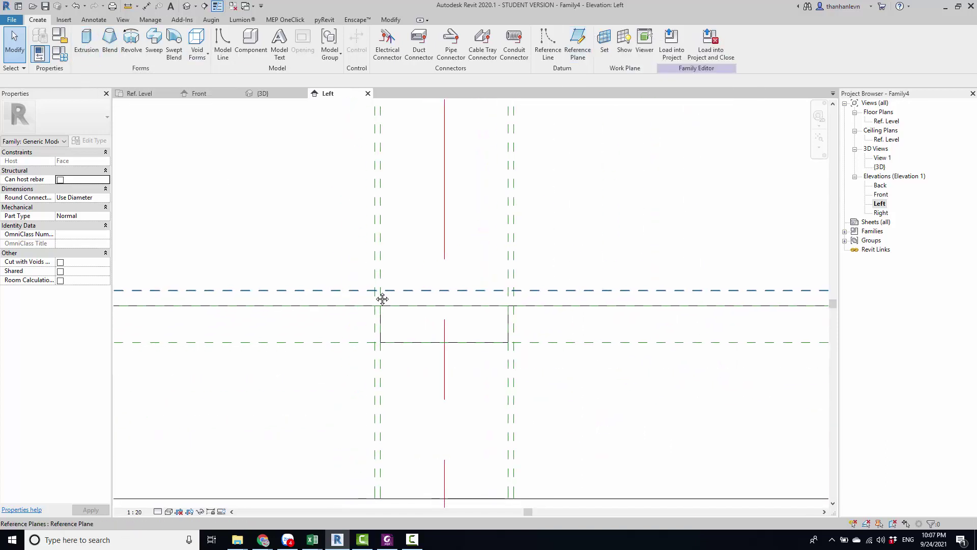
{"action": "scroll", "coordinate": [377, 291], "scroll_direction": "up", "scroll_amount": 3}
{"action": "scroll", "coordinate": [402, 294], "scroll_direction": "up", "scroll_amount": 1}
{"action": "scroll", "coordinate": [404, 286], "scroll_direction": "up", "scroll_amount": 1}
{"action": "scroll", "coordinate": [400, 289], "scroll_direction": "up", "scroll_amount": 1}
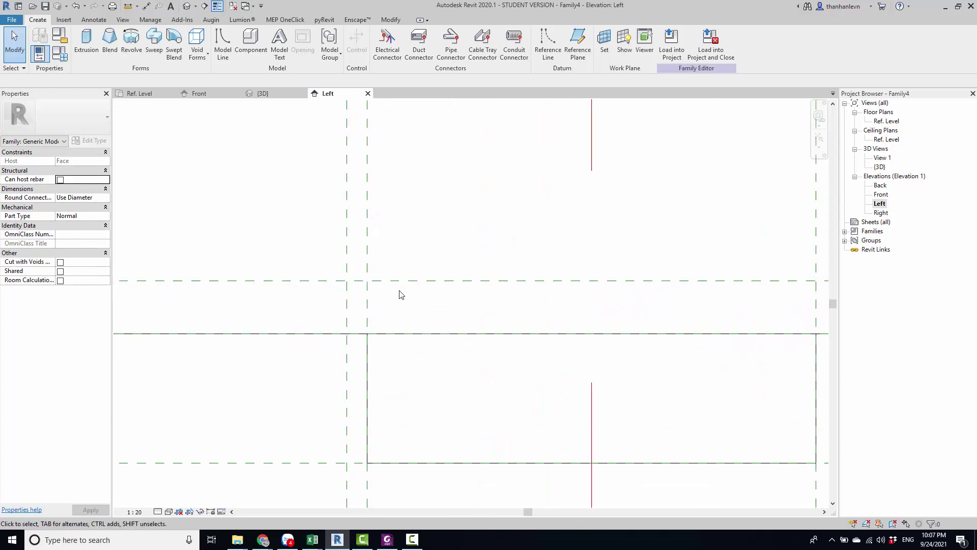
Select the reference plane above the box, start a copy, then cancel it
{"action": "left_click", "coordinate": [402, 283]}
{"action": "key", "text": "c"}
{"action": "key", "text": "o"}
{"action": "left_click", "coordinate": [401, 281]}
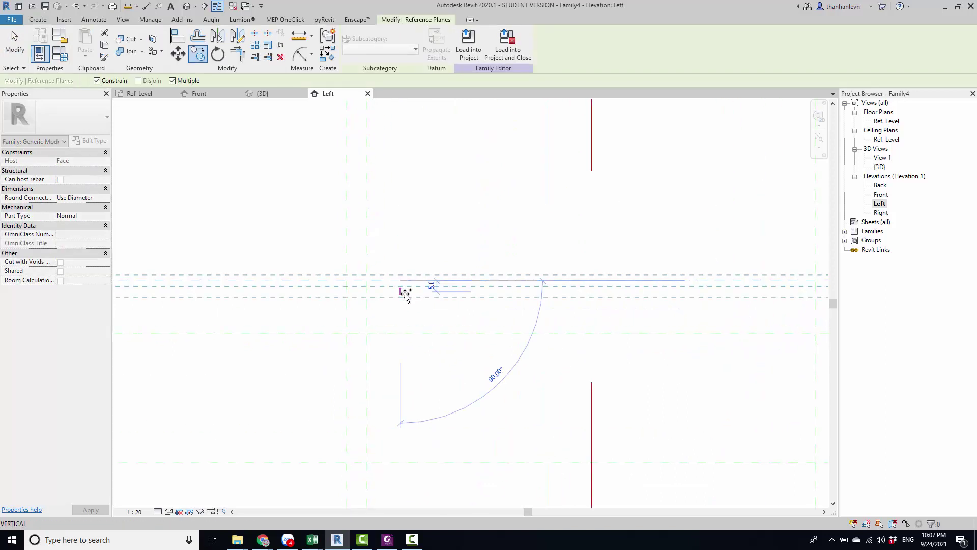
{"action": "key", "text": "Escape"}
{"action": "key", "text": "Escape"}
{"action": "scroll", "coordinate": [406, 288], "scroll_direction": "down", "scroll_amount": 2}
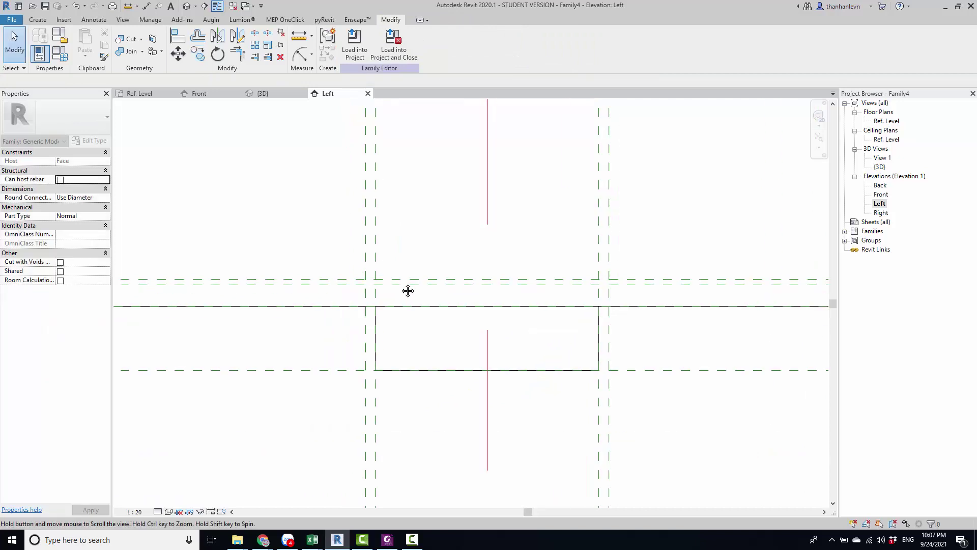
{"action": "scroll", "coordinate": [325, 232], "scroll_direction": "up", "scroll_amount": 1}
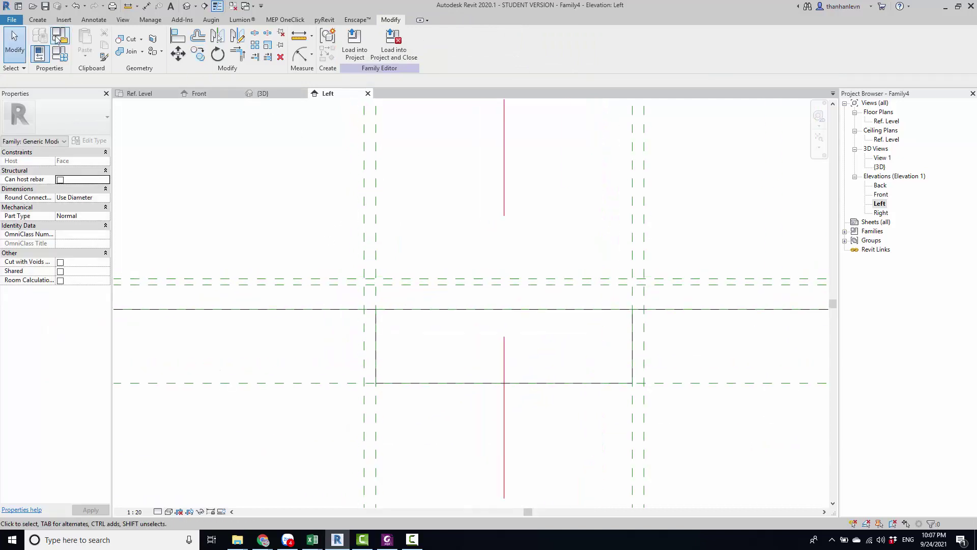
{"action": "left_click", "coordinate": [39, 22]}
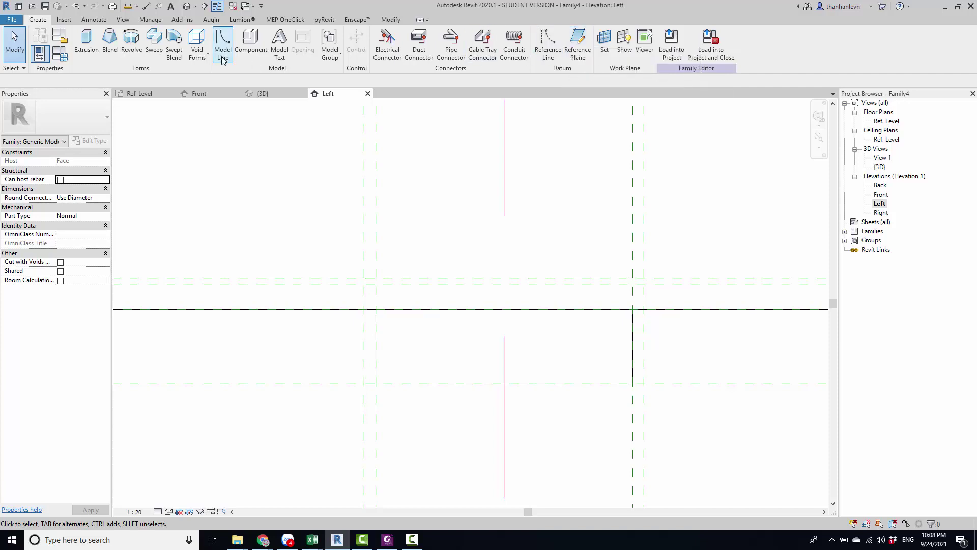
Start a new extrusion and draw its flat base line between the outer reference planes
{"action": "left_click", "coordinate": [87, 46]}
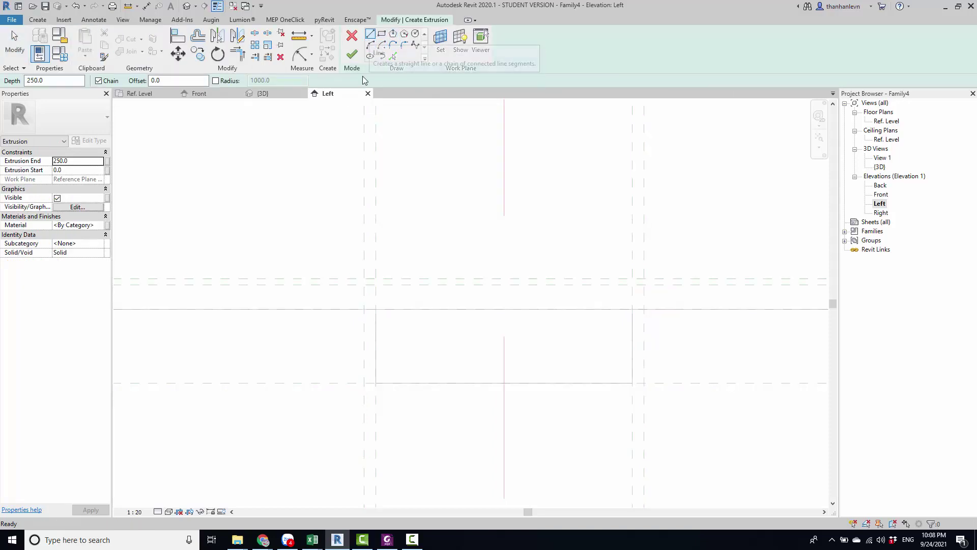
{"action": "left_click", "coordinate": [376, 309]}
{"action": "left_click", "coordinate": [632, 310]}
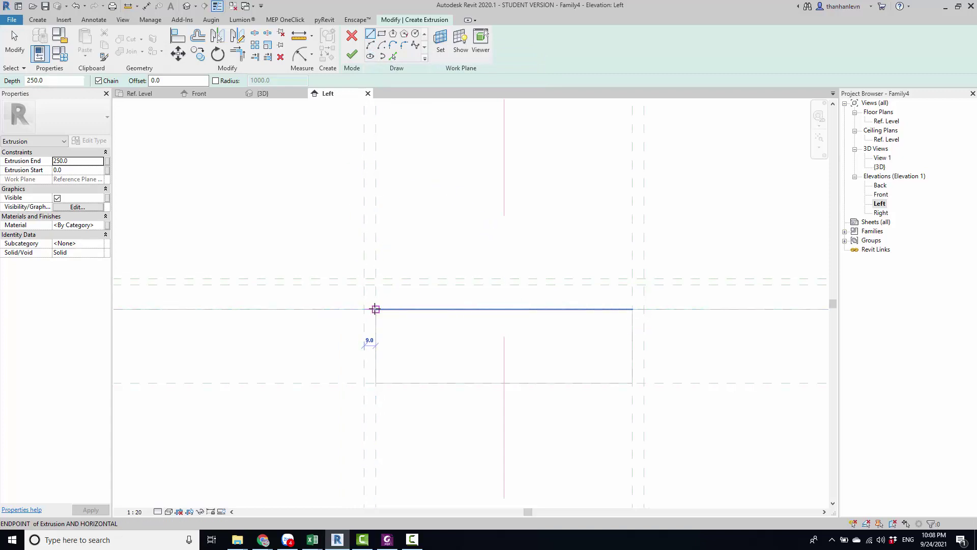
{"action": "left_click", "coordinate": [644, 309]}
{"action": "key", "text": "Escape"}
{"action": "key", "text": "Escape"}
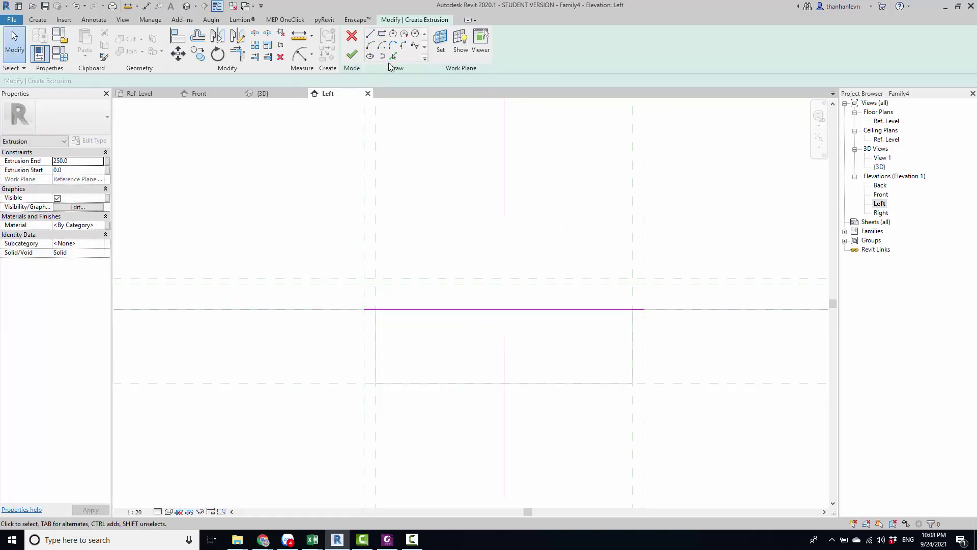
Cap the base line with an upward-bulging arc and finish the 250-deep arched extrusion
{"action": "left_click", "coordinate": [364, 309]}
{"action": "left_click", "coordinate": [644, 310]}
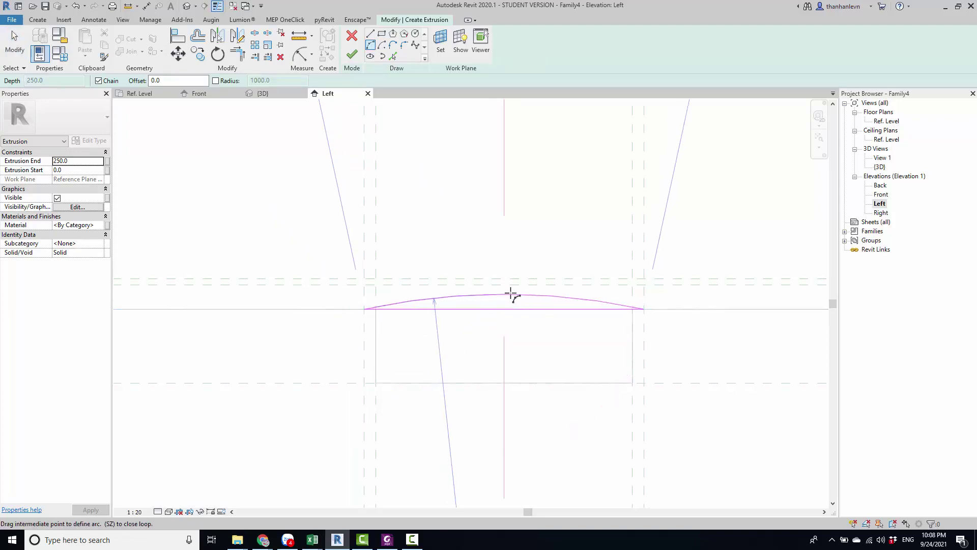
{"action": "left_click", "coordinate": [500, 289]}
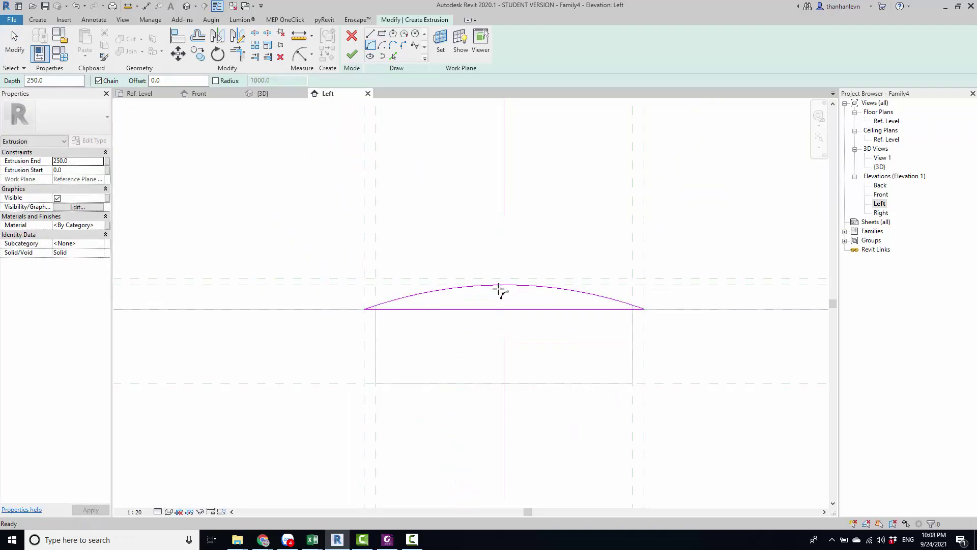
{"action": "key", "text": "Escape"}
{"action": "key", "text": "Escape"}
{"action": "left_click", "coordinate": [352, 55]}
Reopen the extrusion's sketch profile and delete its existing arc
{"action": "left_click", "coordinate": [425, 257]}
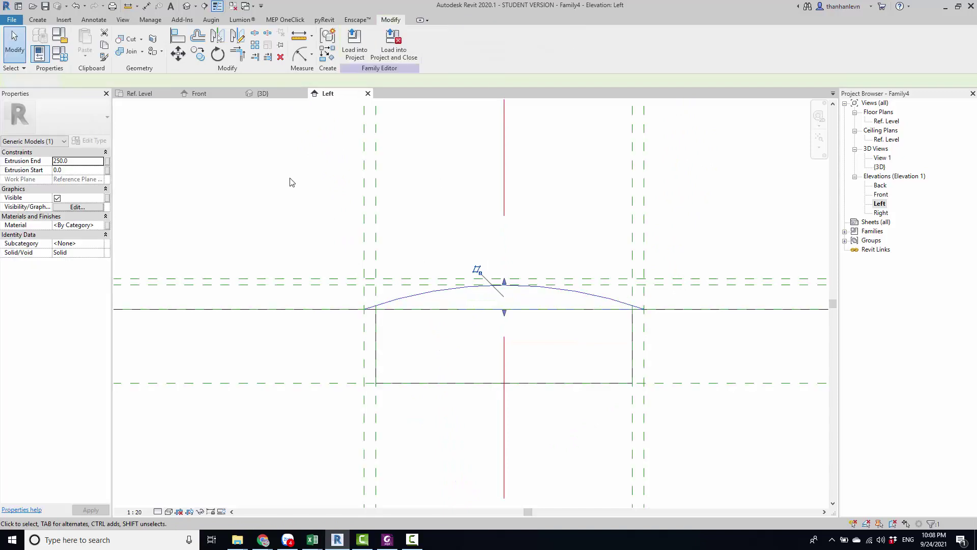
{"action": "scroll", "coordinate": [391, 306], "scroll_direction": "up", "scroll_amount": 2}
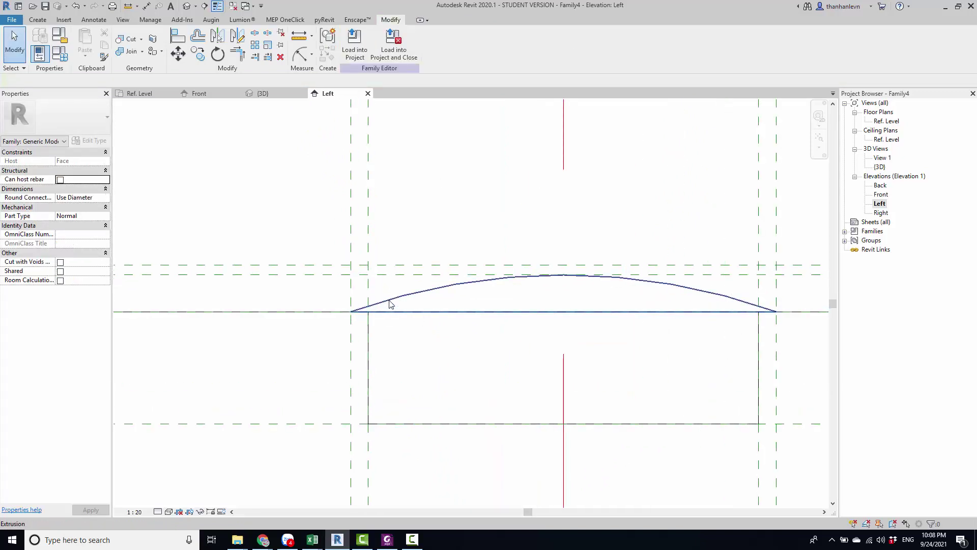
{"action": "double_click", "coordinate": [391, 304]}
{"action": "scroll", "coordinate": [390, 304], "scroll_direction": "down", "scroll_amount": 2}
{"action": "left_click", "coordinate": [383, 302]}
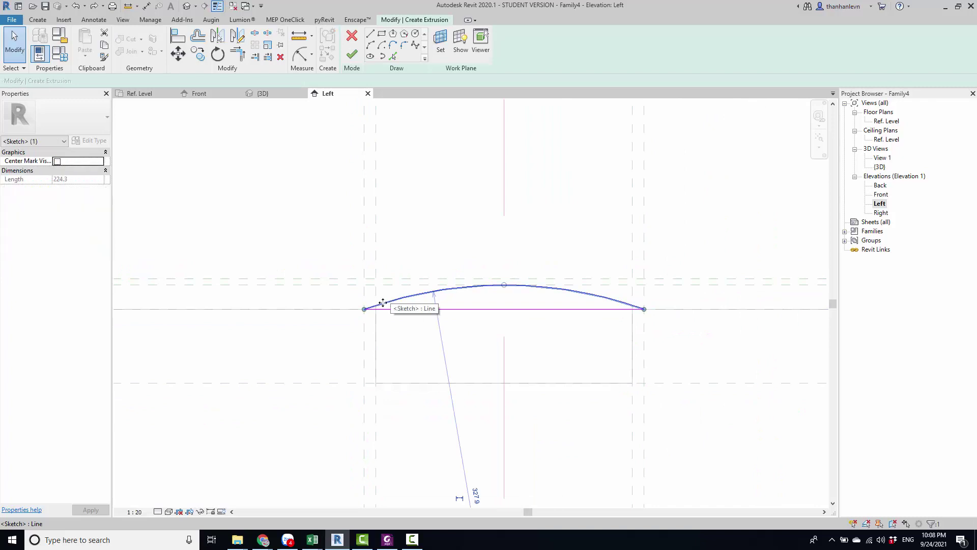
{"action": "scroll", "coordinate": [383, 302], "scroll_direction": "up", "scroll_amount": 1}
{"action": "key", "text": "Delete"}
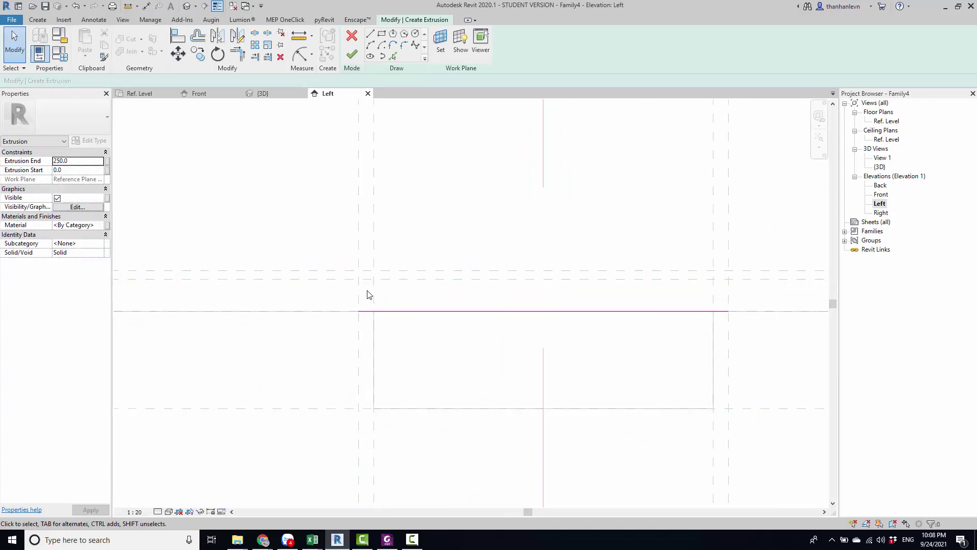
Draw short 5.0 vertical lines rising from the ends of the base
{"action": "left_click", "coordinate": [393, 45]}
{"action": "left_click", "coordinate": [359, 311]}
{"action": "left_click", "coordinate": [502, 310]}
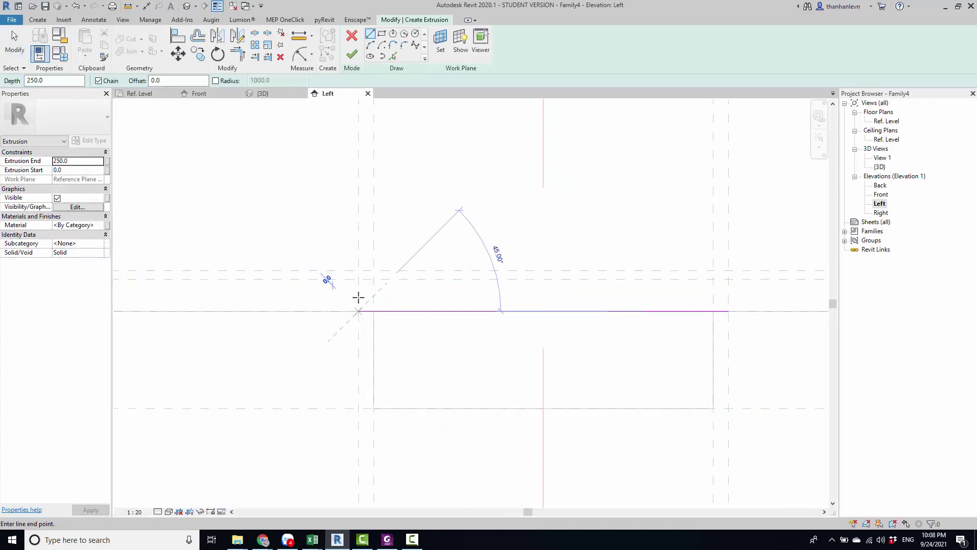
{"action": "left_click", "coordinate": [357, 301]}
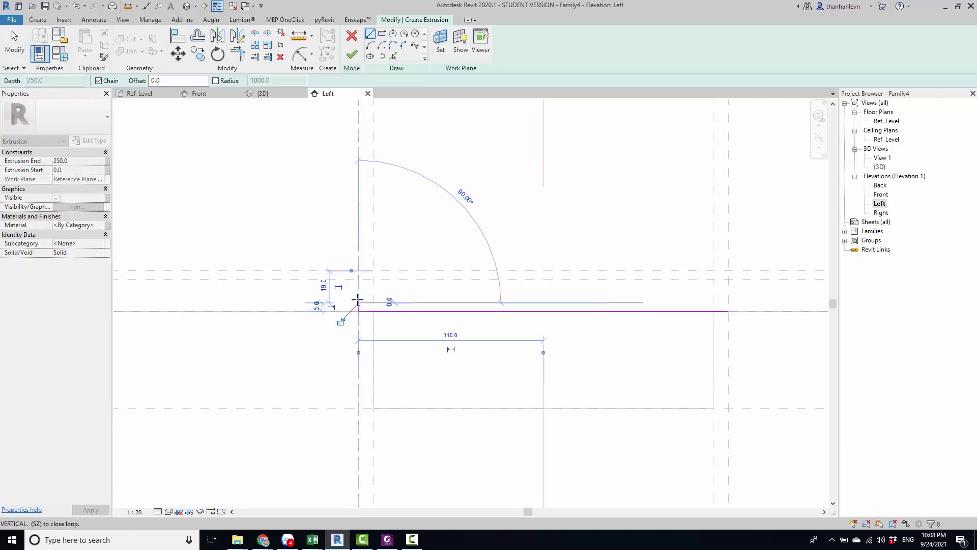
{"action": "key", "text": "Escape"}
{"action": "key", "text": "Escape"}
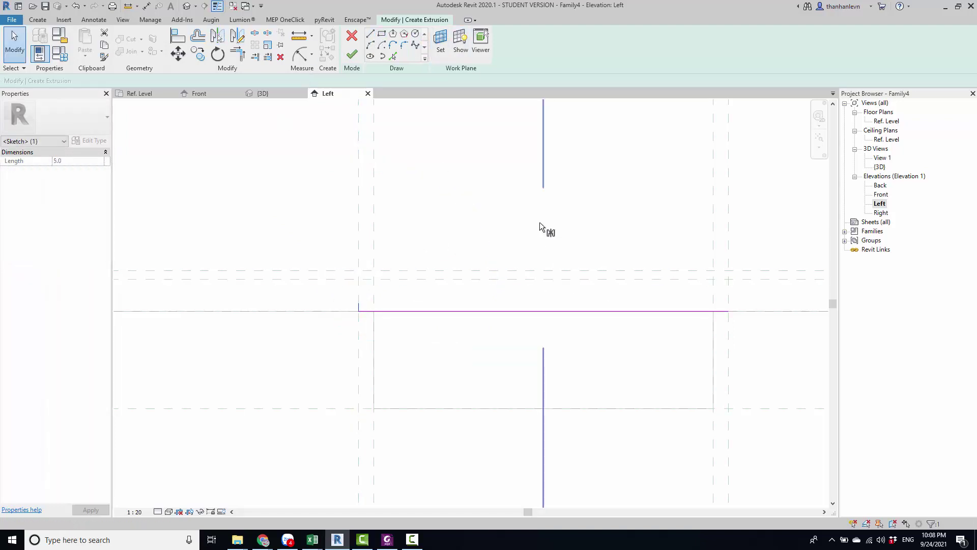
{"action": "left_click", "coordinate": [413, 104]}
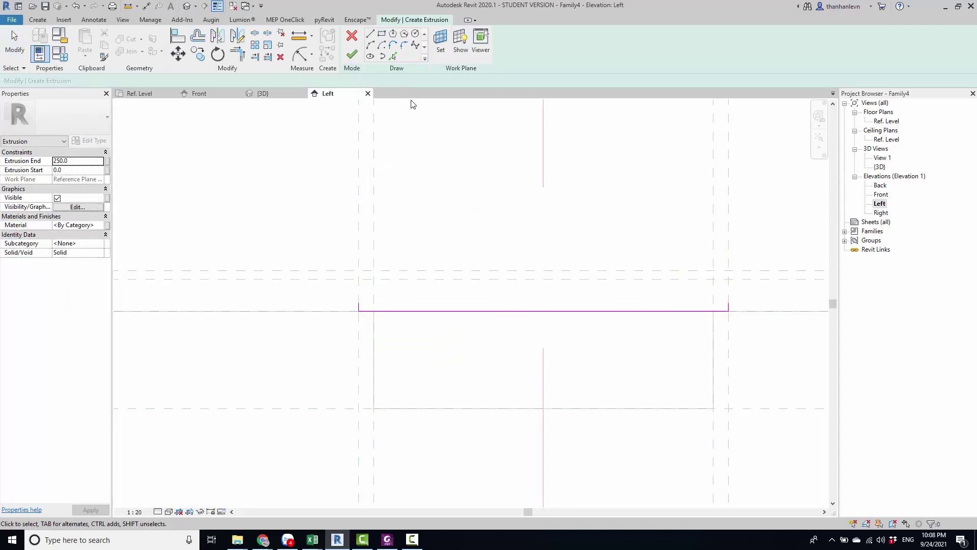
Join the edge tops with an upward Start-End-Radius arc and finish the extrusion
{"action": "left_click", "coordinate": [370, 45]}
{"action": "left_click", "coordinate": [358, 303]}
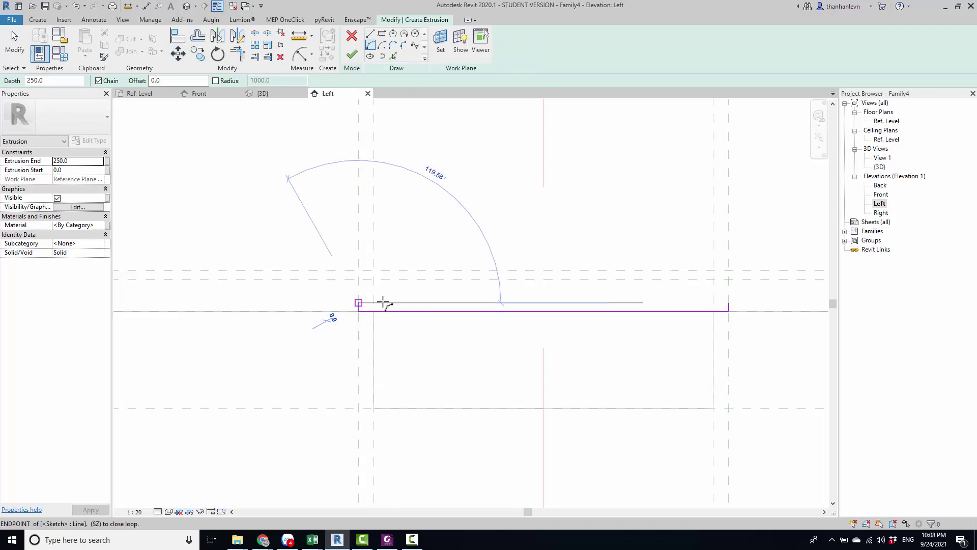
{"action": "left_click", "coordinate": [728, 303]}
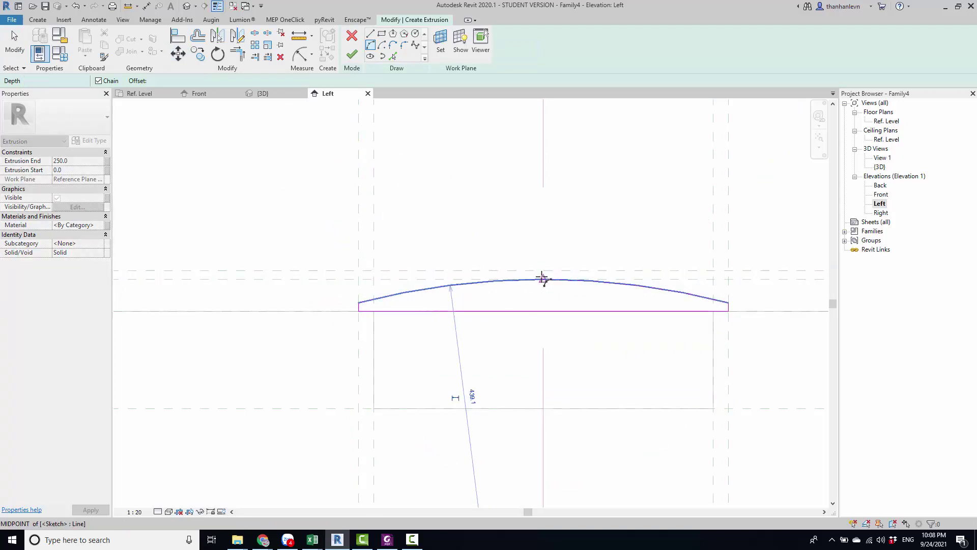
{"action": "left_click", "coordinate": [543, 279]}
{"action": "left_click", "coordinate": [352, 55]}
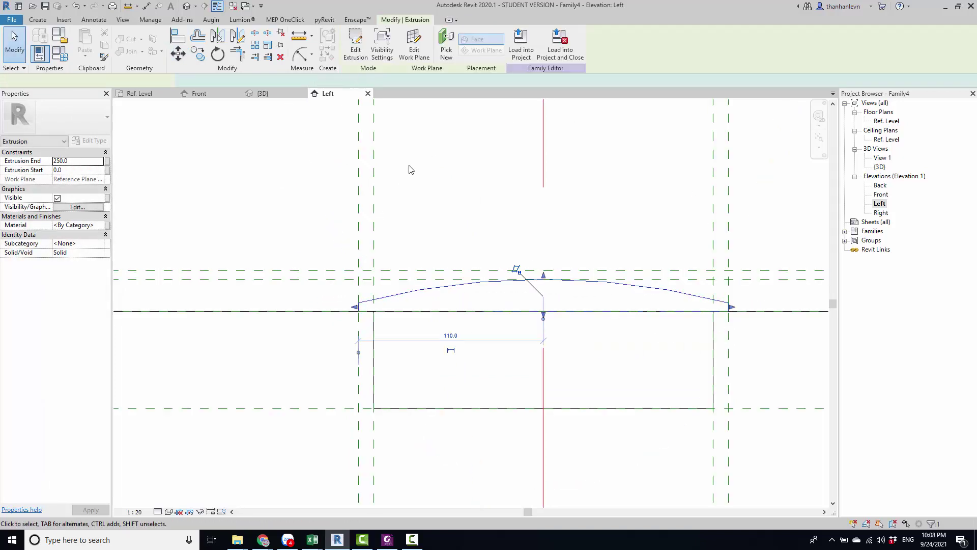
{"action": "left_click", "coordinate": [509, 186]}
{"action": "scroll", "coordinate": [509, 186], "scroll_direction": "down", "scroll_amount": 3}
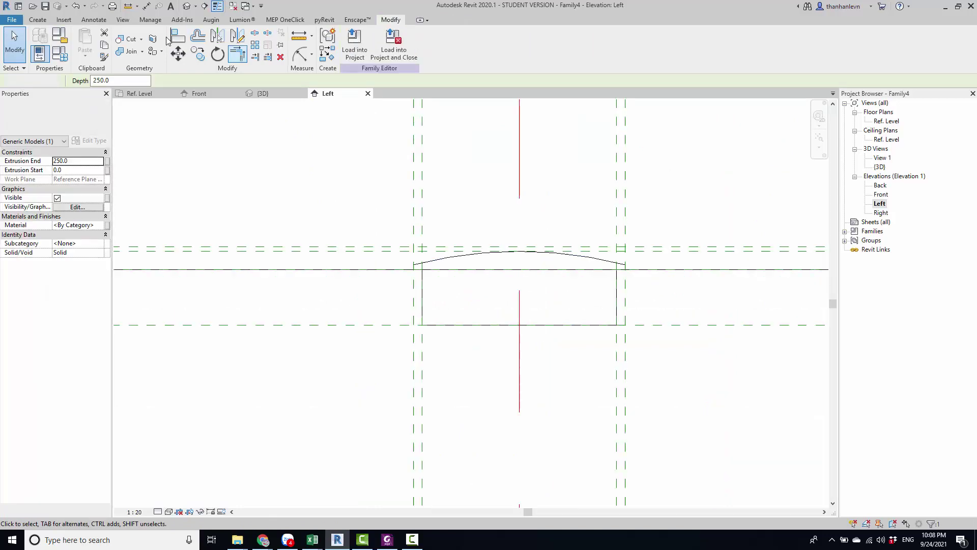
Open the {3D} view and Ref. Level plan, and close the Front and Left views
{"action": "left_click", "coordinate": [187, 7]}
{"action": "middle_click_drag", "start_coordinate": [491, 317], "coordinate": [493, 283], "text": "shift"}
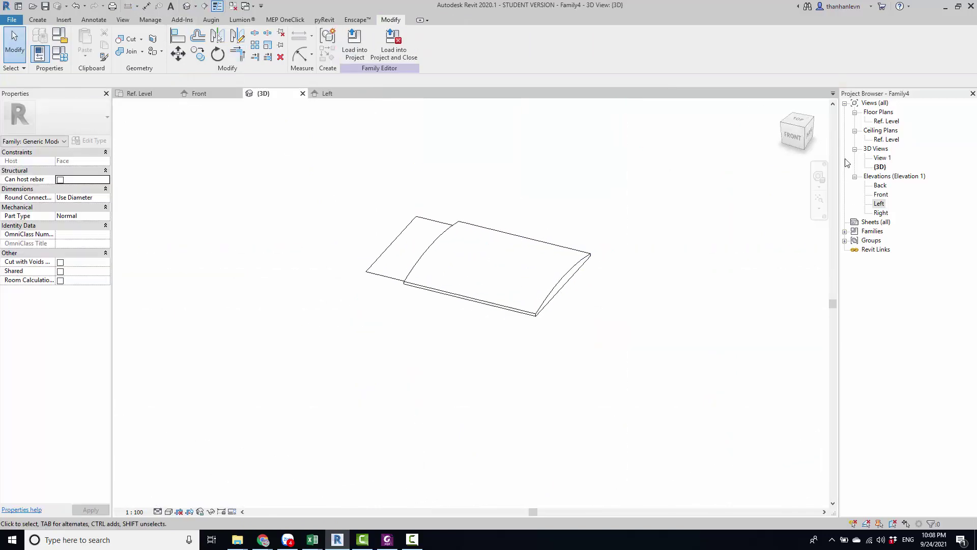
{"action": "left_click", "coordinate": [886, 121]}
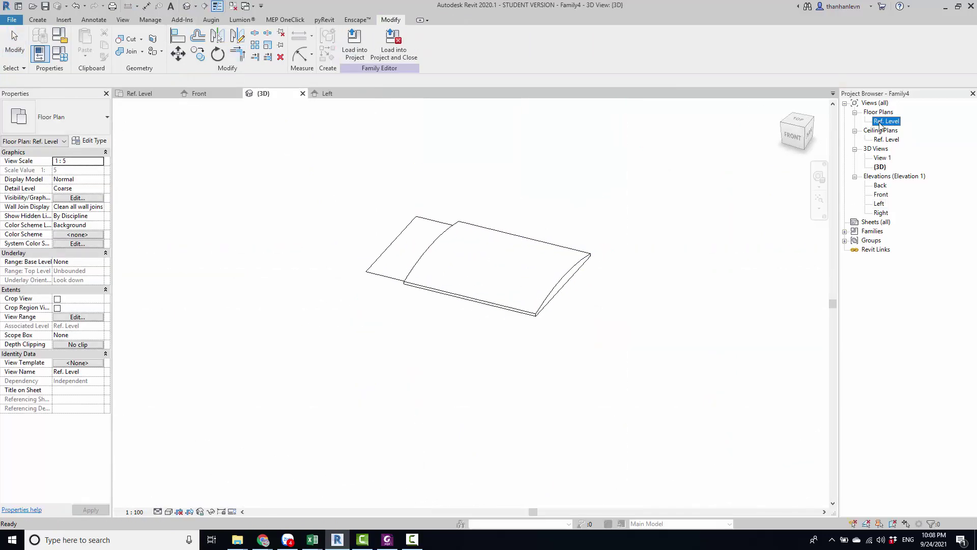
{"action": "double_click", "coordinate": [880, 122]}
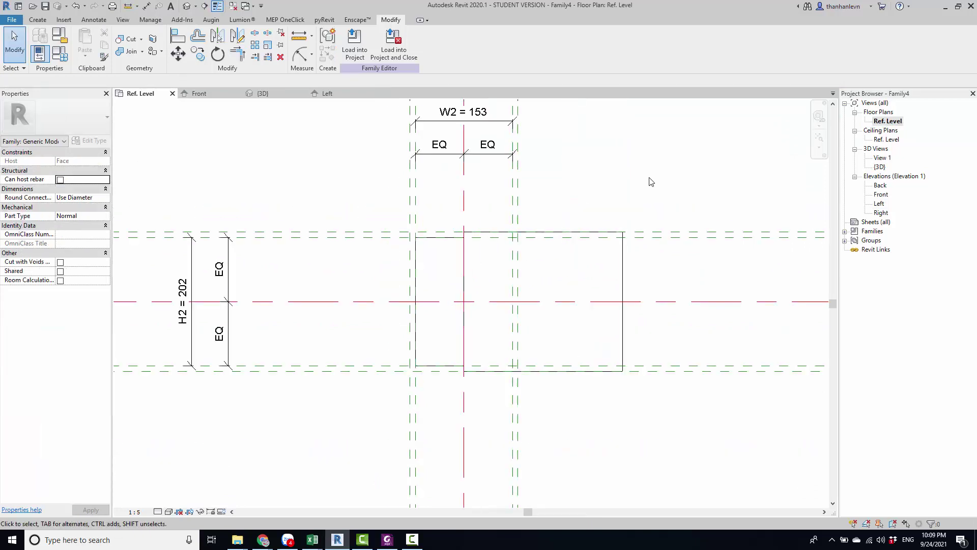
{"action": "left_click", "coordinate": [238, 94]}
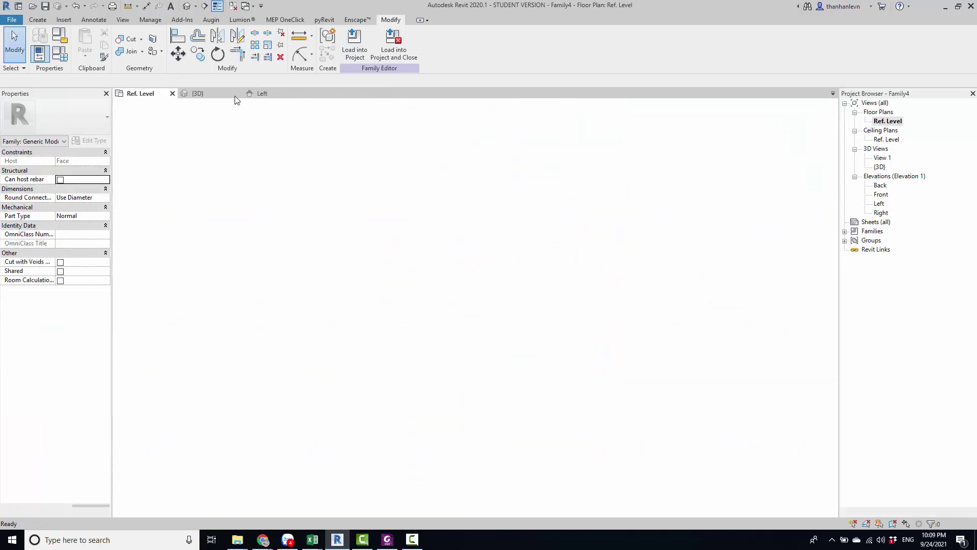
{"action": "left_click", "coordinate": [302, 93]}
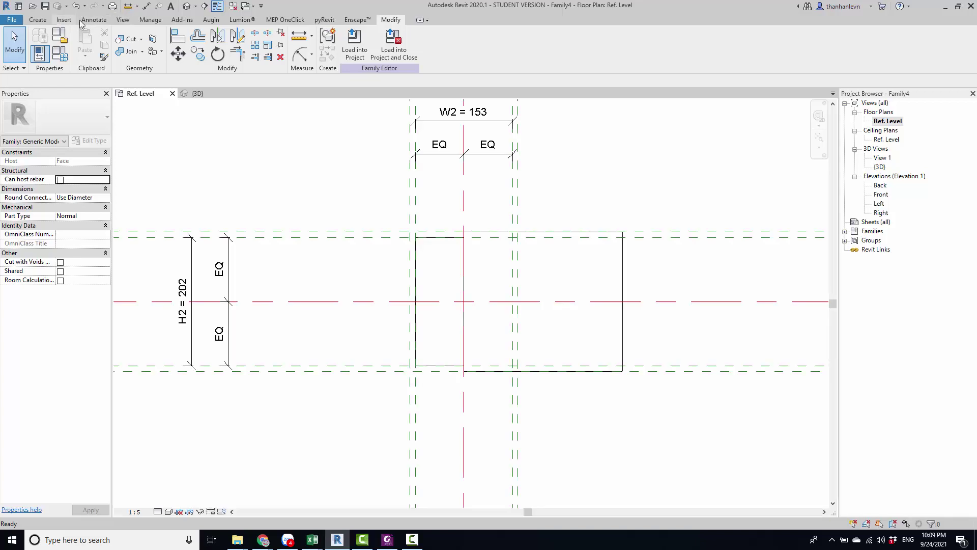
Tile the open views side by side
{"action": "left_click", "coordinate": [122, 20]}
{"action": "left_click", "coordinate": [297, 43]}
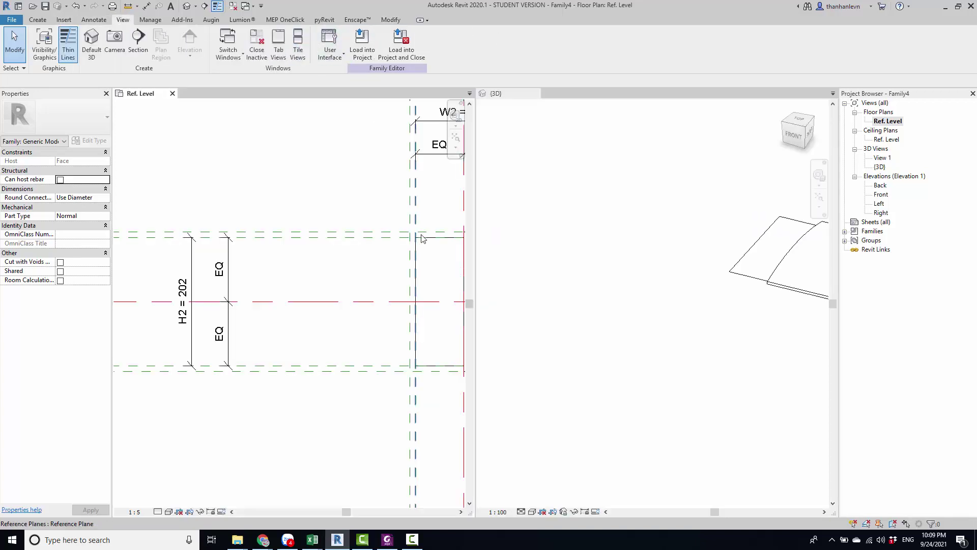
{"action": "left_click", "coordinate": [683, 306]}
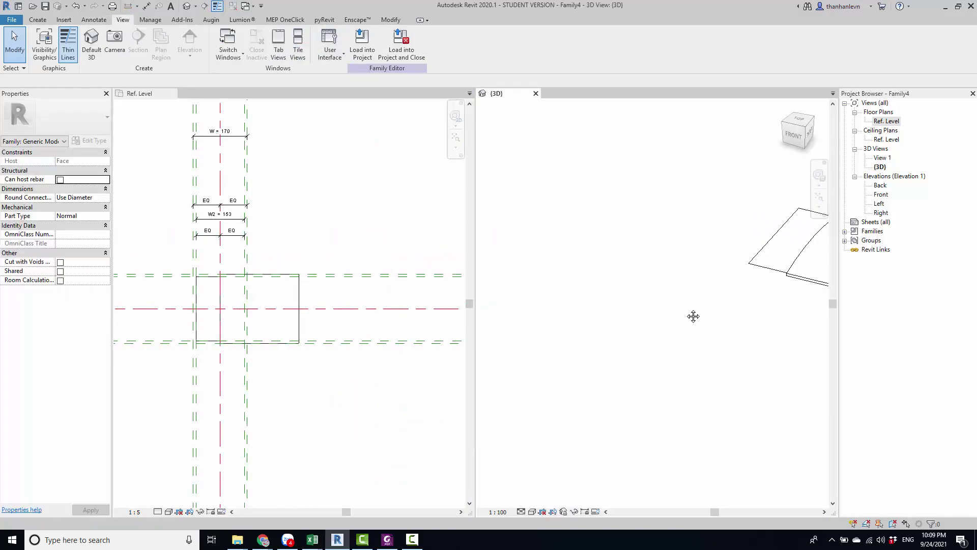
{"action": "middle_click_drag", "start_coordinate": [694, 317], "coordinate": [539, 467]}
Set the 3D view's visual style to Shaded
{"action": "left_click", "coordinate": [522, 512]}
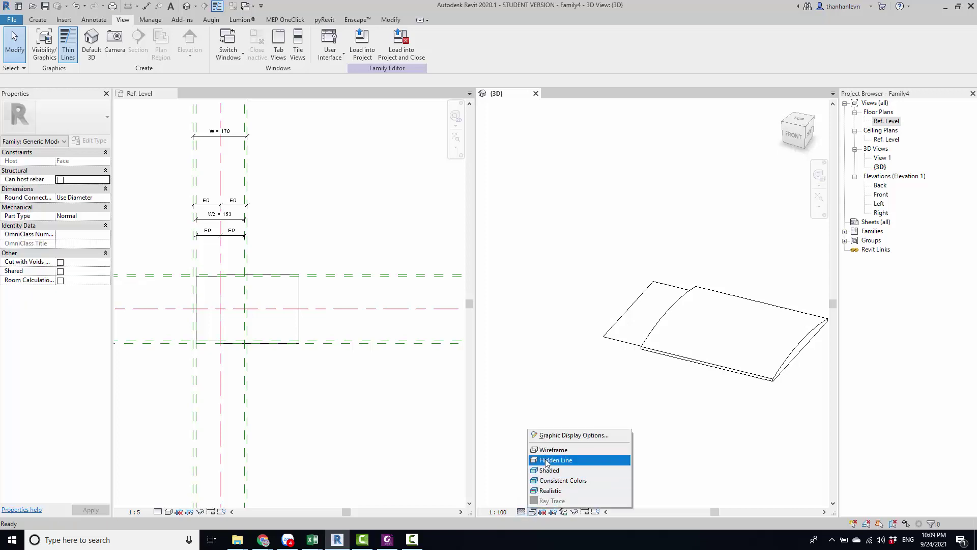
{"action": "left_click", "coordinate": [553, 472]}
{"action": "middle_click_drag", "start_coordinate": [663, 360], "coordinate": [535, 363]}
{"action": "scroll", "coordinate": [534, 364], "scroll_direction": "down", "scroll_amount": 2}
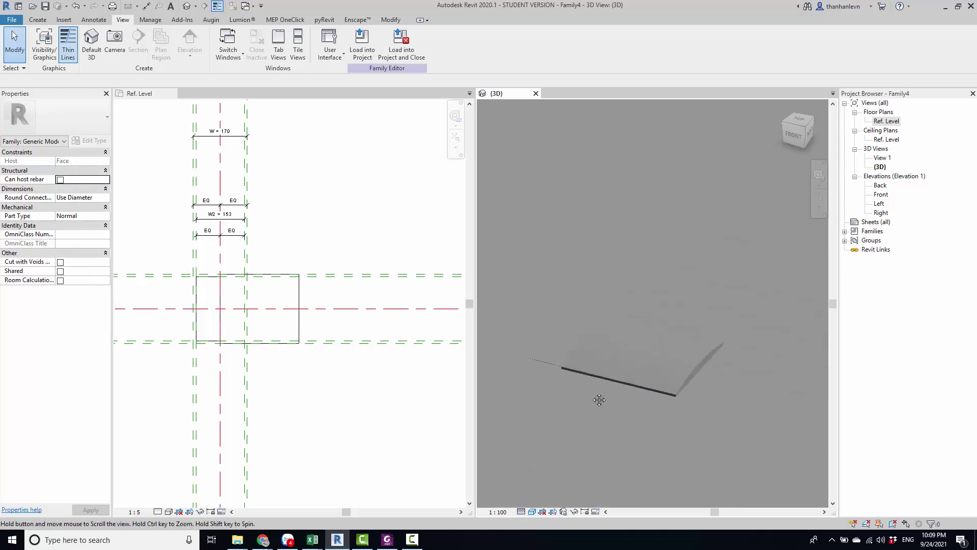
{"action": "left_click", "coordinate": [229, 292]}
{"action": "scroll", "coordinate": [229, 291], "scroll_direction": "up", "scroll_amount": 3}
{"action": "scroll", "coordinate": [284, 273], "scroll_direction": "up", "scroll_amount": 2}
Drag the extrusion's left and right ends in plan onto the W2 reference planes
{"action": "scroll", "coordinate": [306, 218], "scroll_direction": "up", "scroll_amount": 1}
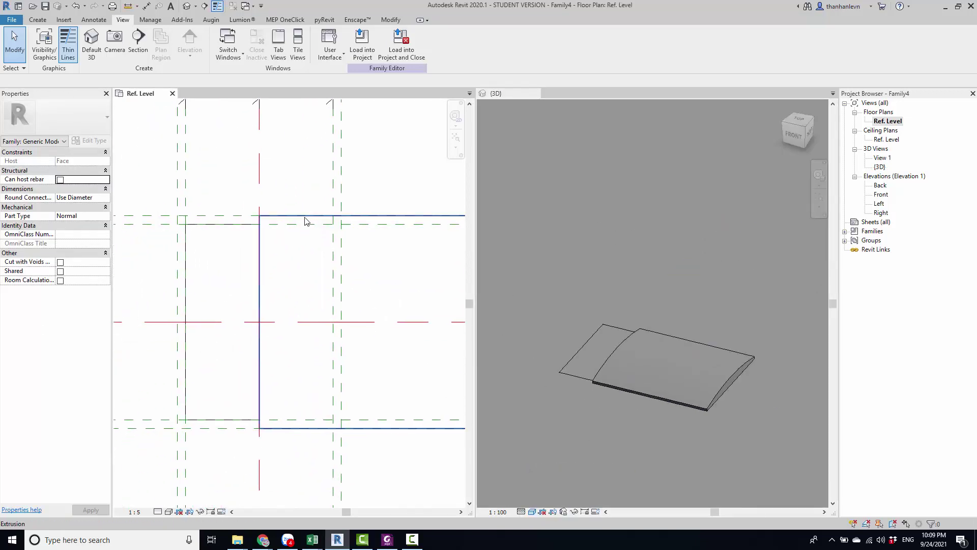
{"action": "scroll", "coordinate": [306, 218], "scroll_direction": "down", "scroll_amount": 3}
{"action": "left_click", "coordinate": [259, 300]}
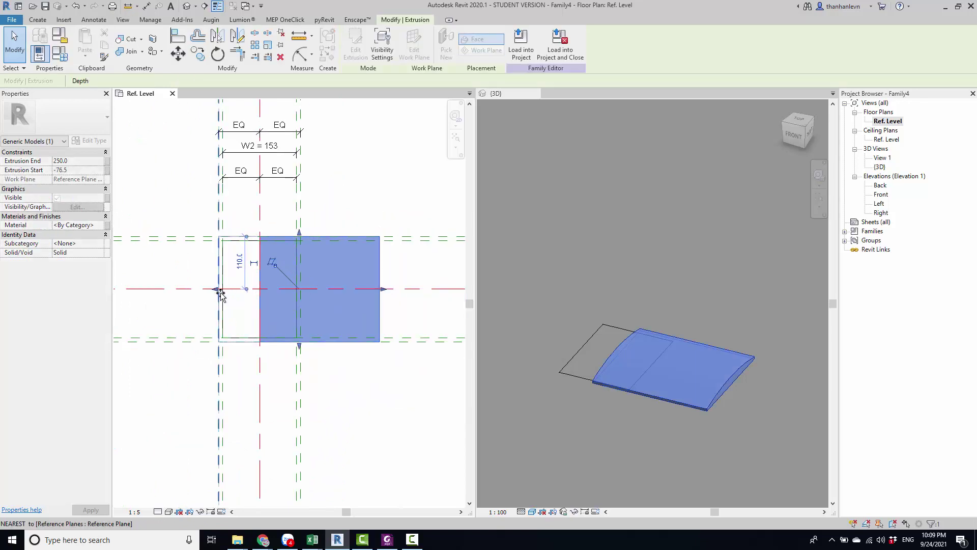
{"action": "left_click_drag", "start_coordinate": [257, 289], "coordinate": [217, 289]}
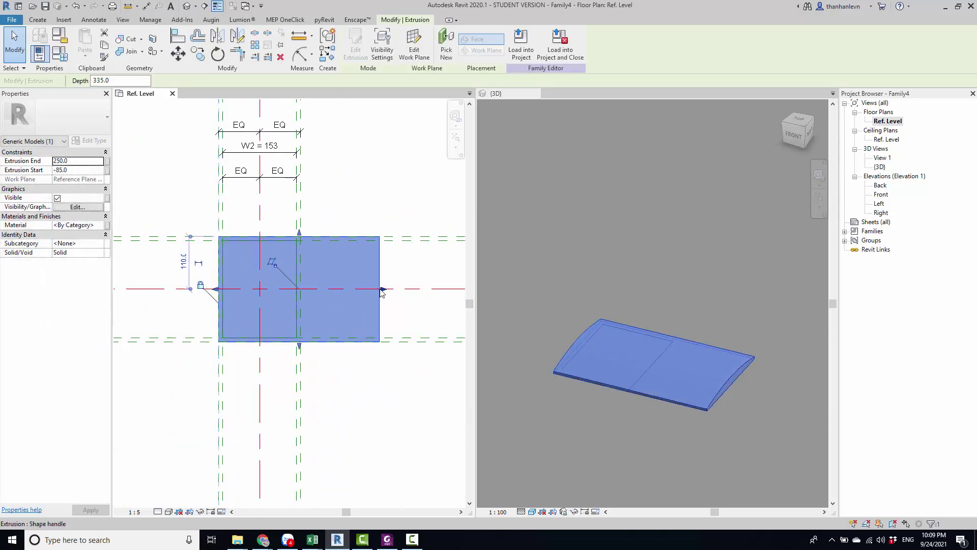
{"action": "left_click_drag", "start_coordinate": [383, 289], "coordinate": [299, 290]}
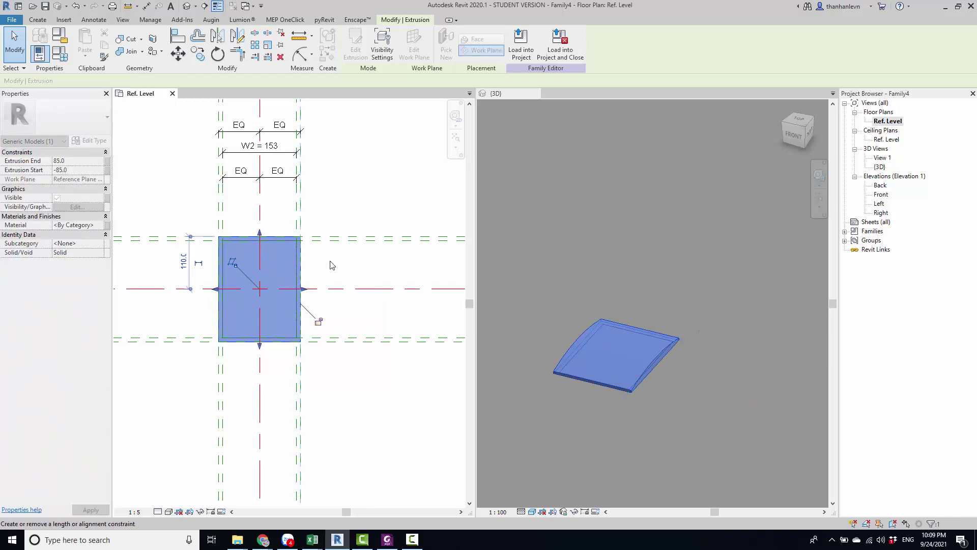
{"action": "scroll", "coordinate": [354, 258], "scroll_direction": "up", "scroll_amount": 3}
Align the extrusion's bottom edge to its reference plane with AL
{"action": "key", "text": "a"}
{"action": "key", "text": "l"}
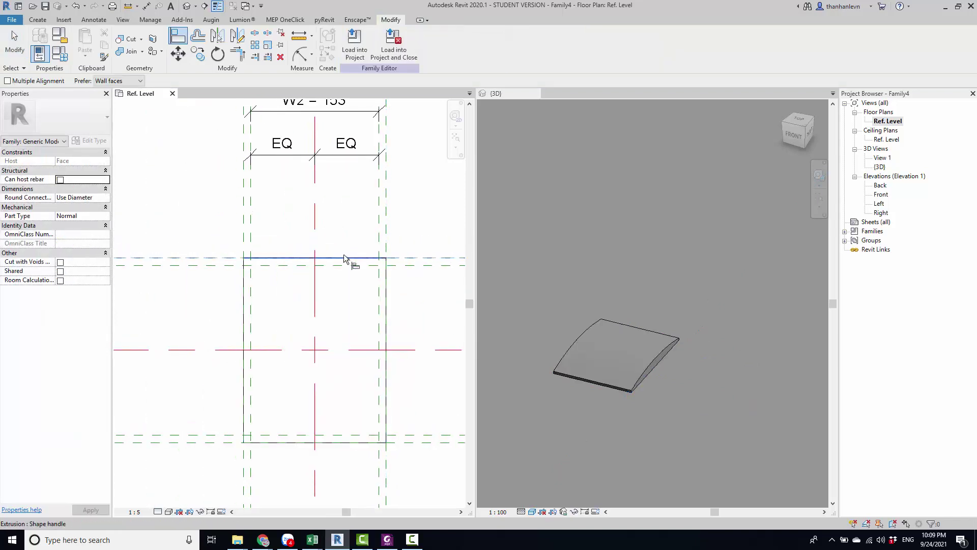
{"action": "scroll", "coordinate": [304, 250], "scroll_direction": "down", "scroll_amount": 2}
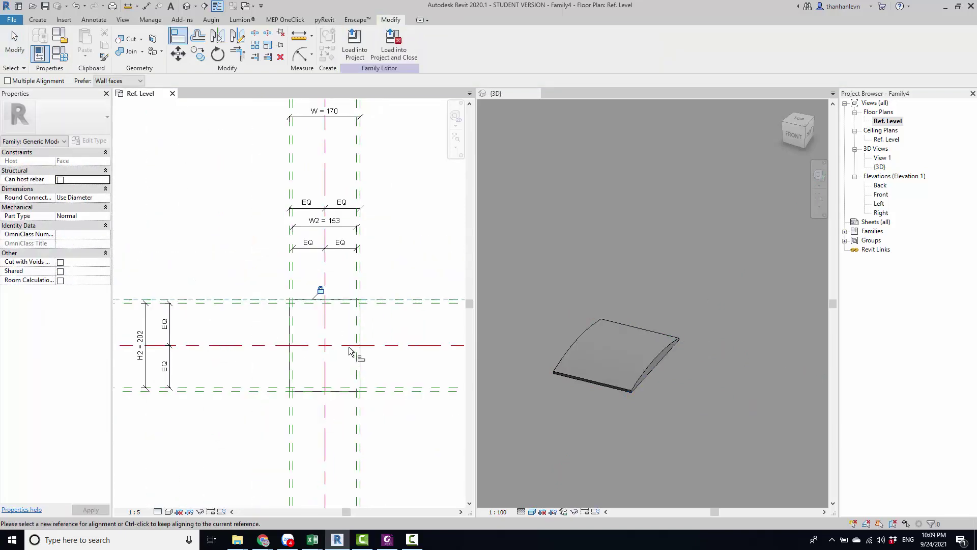
{"action": "scroll", "coordinate": [359, 348], "scroll_direction": "up", "scroll_amount": 2}
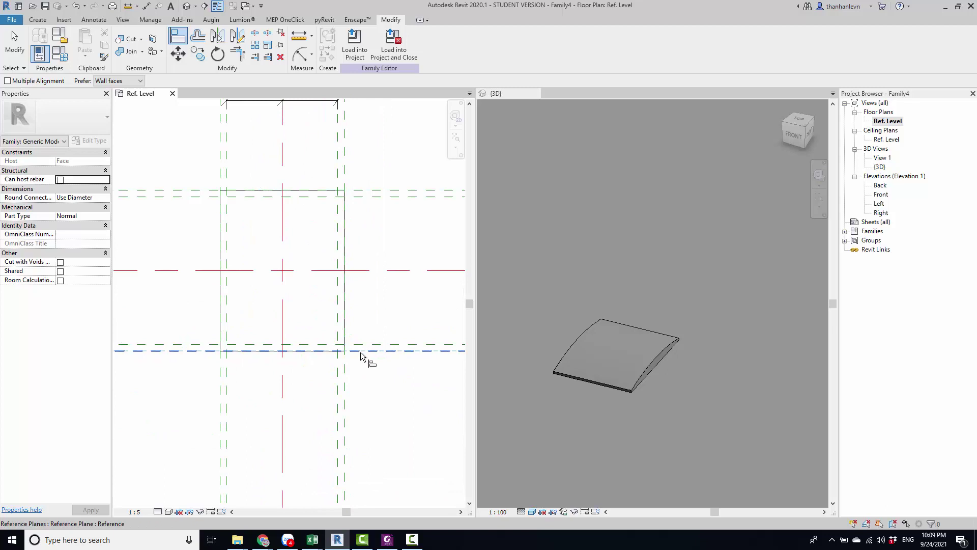
{"action": "left_click", "coordinate": [271, 369]}
{"action": "key", "text": "Escape"}
{"action": "scroll", "coordinate": [314, 345], "scroll_direction": "down", "scroll_amount": 2}
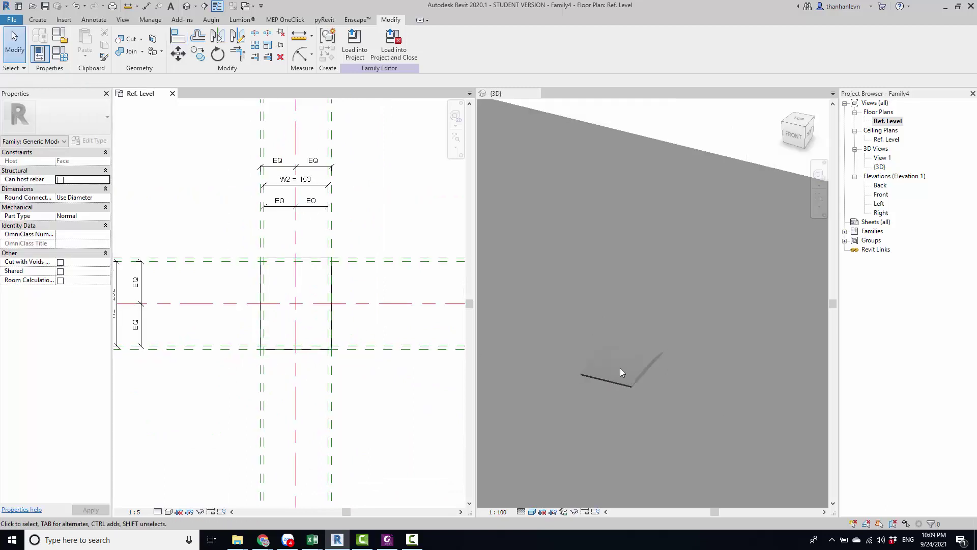
Orbit the 3D view to check the aligned panel
{"action": "left_click", "coordinate": [609, 378]}
{"action": "middle_click_drag", "start_coordinate": [608, 379], "coordinate": [649, 437], "text": "shift"}
{"action": "mouse_move", "coordinate": [606, 402]}
{"action": "middle_mouse_down", "text": "shift"}
{"action": "mouse_move", "coordinate": [683, 338]}
{"action": "mouse_move", "coordinate": [653, 406]}
{"action": "mouse_move", "coordinate": [682, 377]}
{"action": "mouse_move", "coordinate": [678, 272]}
{"action": "mouse_move", "coordinate": [679, 292]}
{"action": "mouse_move", "coordinate": [676, 271]}
{"action": "mouse_move", "coordinate": [508, 345]}
{"action": "mouse_move", "coordinate": [664, 345]}
{"action": "mouse_move", "coordinate": [640, 362]}
{"action": "mouse_move", "coordinate": [667, 318]}
{"action": "mouse_move", "coordinate": [654, 396]}
{"action": "mouse_move", "coordinate": [621, 375]}
{"action": "mouse_move", "coordinate": [682, 290]}
{"action": "mouse_move", "coordinate": [685, 263]}
{"action": "middle_mouse_up", "text": "shift"}
{"action": "scroll", "coordinate": [682, 377], "scroll_direction": "up", "scroll_amount": 3}
{"action": "scroll", "coordinate": [680, 364], "scroll_direction": "down", "scroll_amount": 4}
{"action": "scroll", "coordinate": [284, 284], "scroll_direction": "up", "scroll_amount": 1}
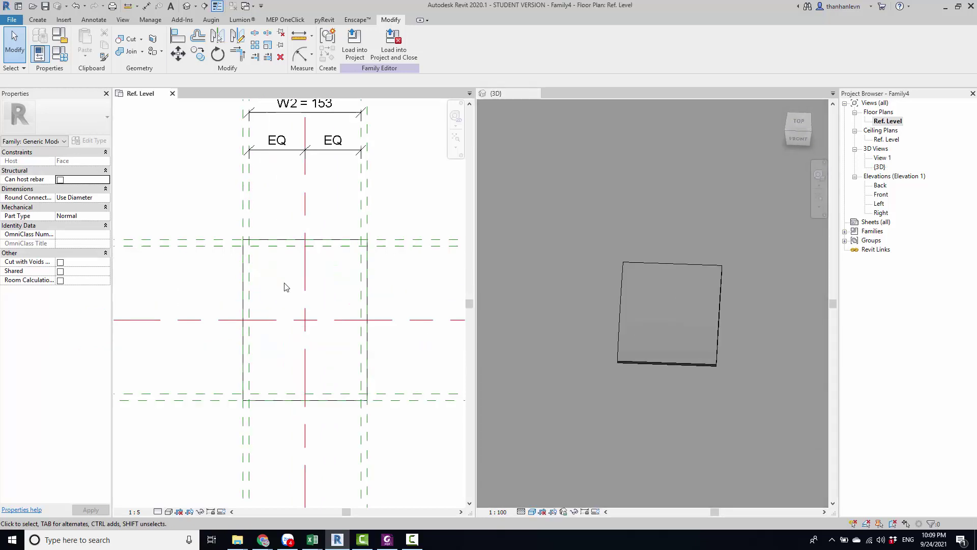
{"action": "scroll", "coordinate": [284, 284], "scroll_direction": "up", "scroll_amount": 1}
{"action": "scroll", "coordinate": [284, 284], "scroll_direction": "up", "scroll_amount": 1}
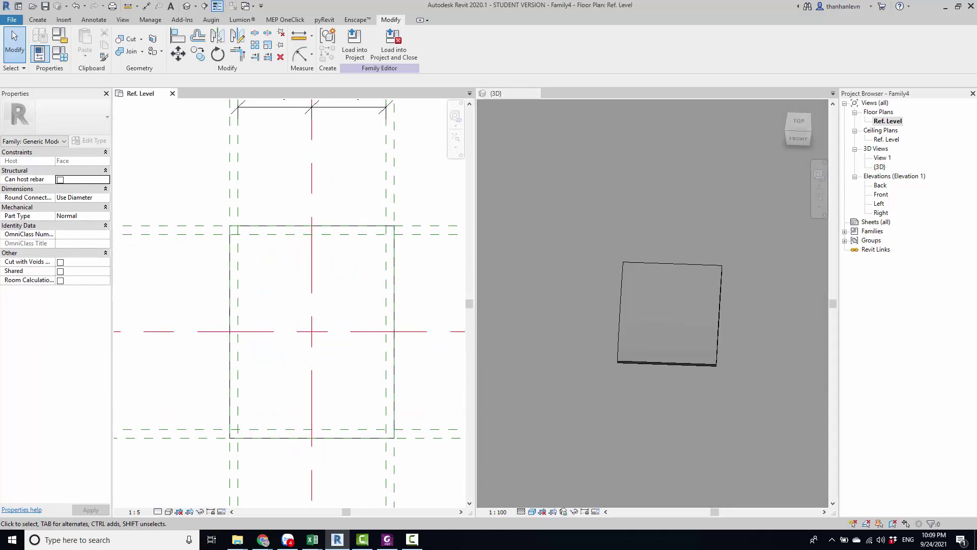
{"action": "key", "text": "F10"}
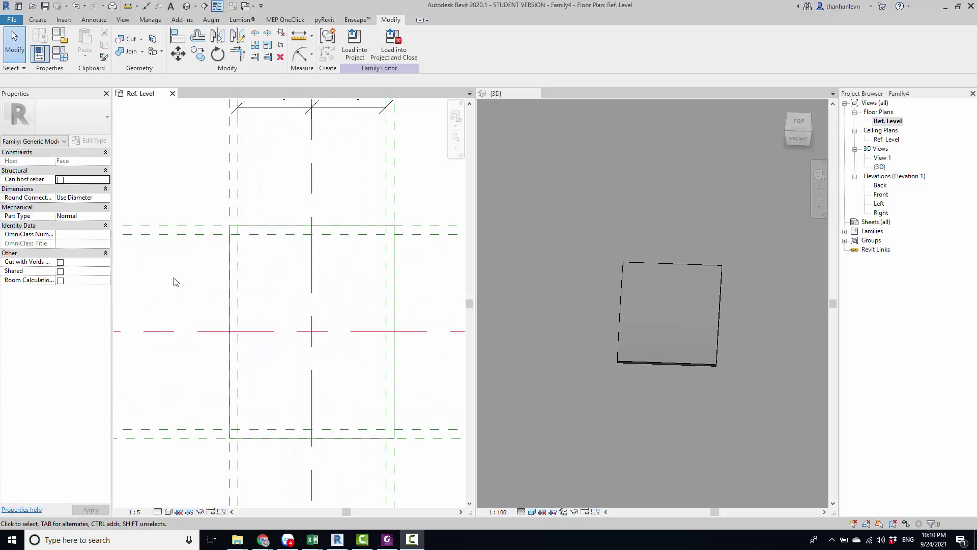
{"action": "scroll", "coordinate": [260, 308], "scroll_direction": "down", "scroll_amount": 2}
{"action": "scroll", "coordinate": [234, 316], "scroll_direction": "up", "scroll_amount": 1}
Copy the left inner reference plane with CO to make a second plane near the centre
{"action": "scroll", "coordinate": [231, 319], "scroll_direction": "up", "scroll_amount": 1}
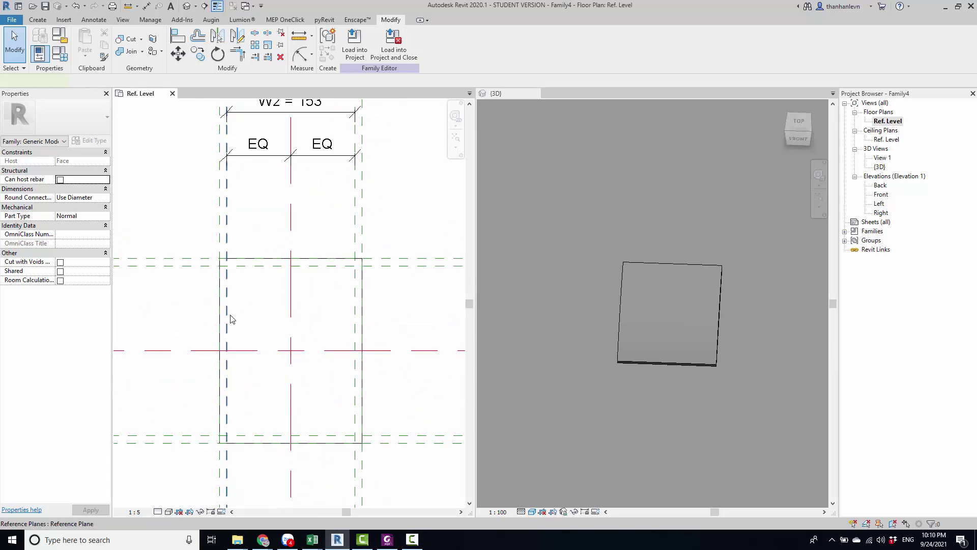
{"action": "left_click", "coordinate": [231, 319]}
{"action": "left_click_drag", "start_coordinate": [227, 311], "coordinate": [224, 319]}
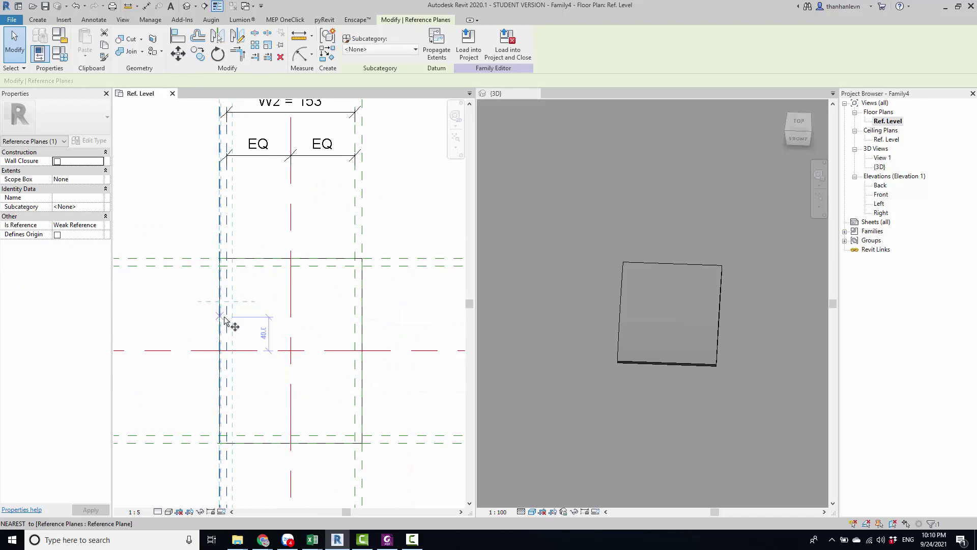
{"action": "key", "text": "c"}
{"action": "key", "text": "o"}
{"action": "left_click", "coordinate": [227, 318]}
{"action": "left_click", "coordinate": [259, 322]}
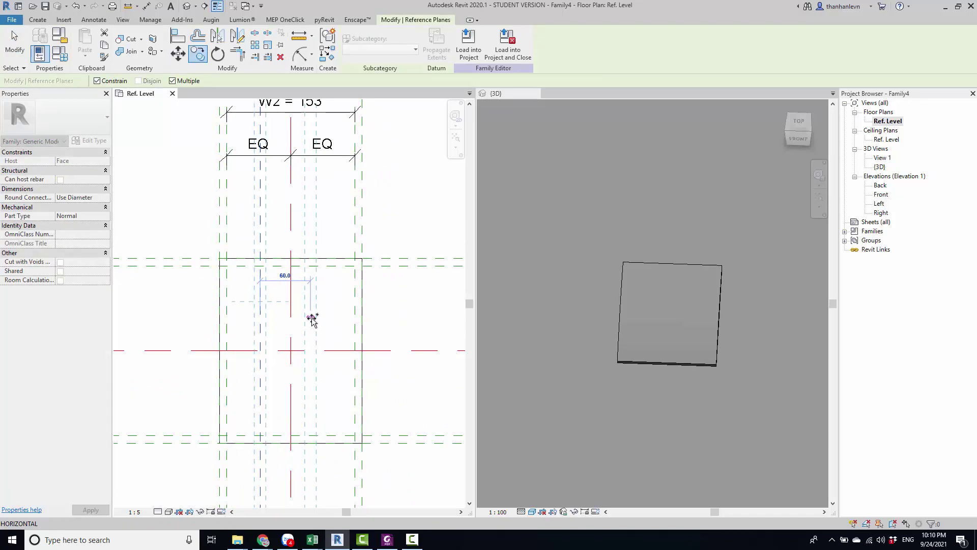
{"action": "key", "text": "Escape"}
{"action": "key", "text": "Escape"}
{"action": "scroll", "coordinate": [285, 313], "scroll_direction": "down", "scroll_amount": 1}
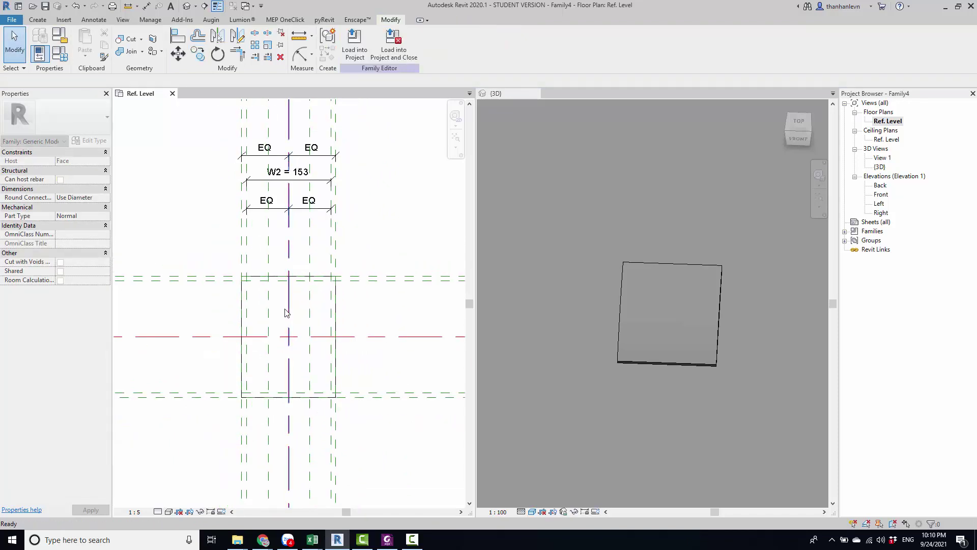
Dimension the two inner planes and centre plane with DI and set them EQ
{"action": "key", "text": "d"}
{"action": "key", "text": "i"}
{"action": "left_click", "coordinate": [270, 260]}
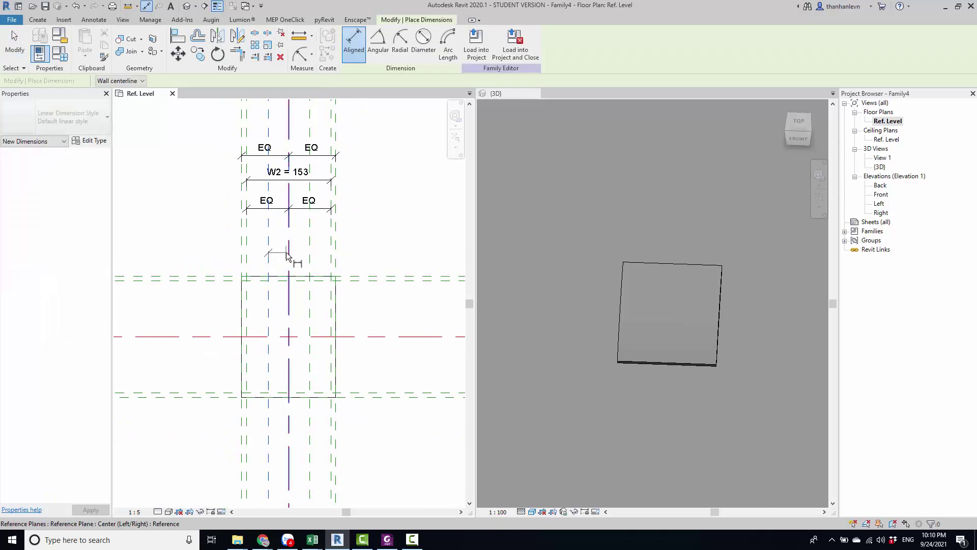
{"action": "left_click", "coordinate": [310, 260]}
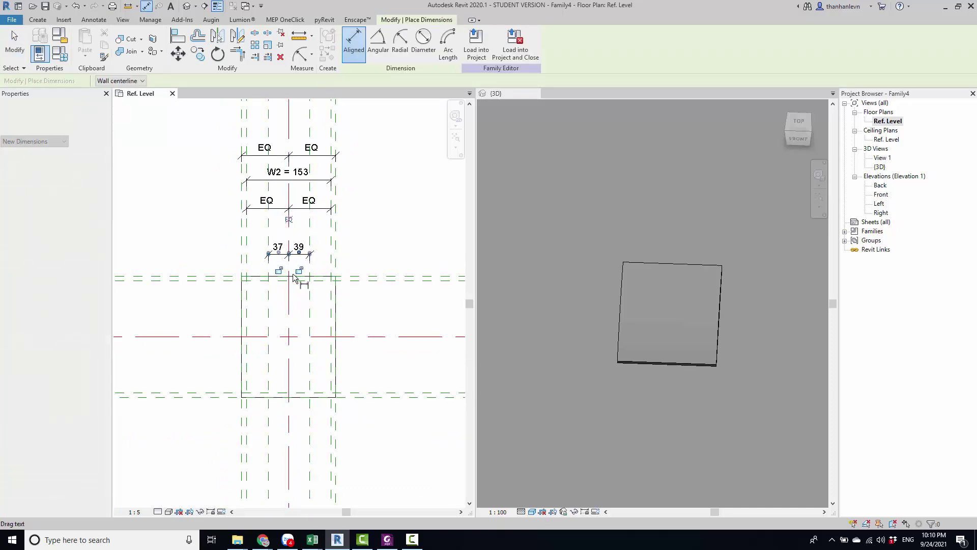
{"action": "left_click", "coordinate": [289, 221]}
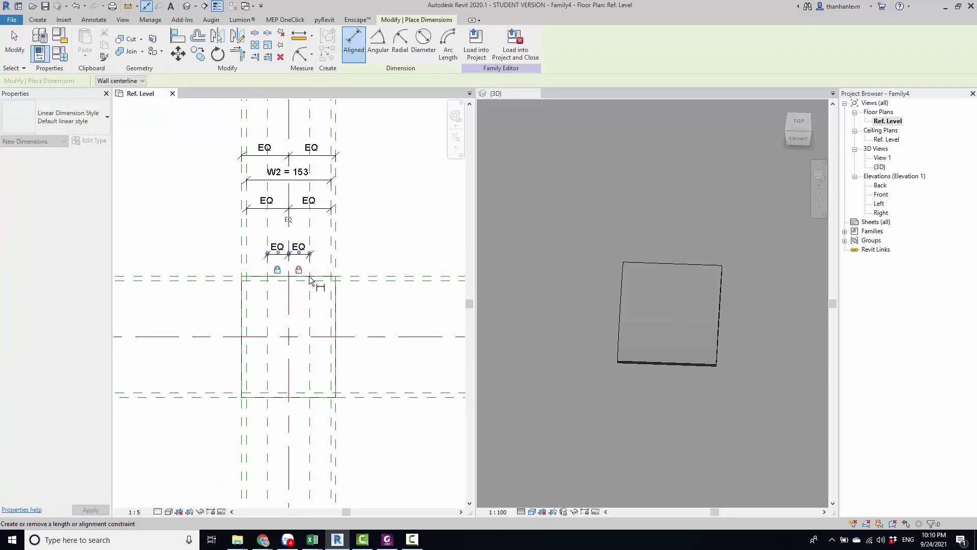
{"action": "key", "text": "Escape"}
{"action": "key", "text": "Escape"}
Place a 77 aligned dimension between the two inner vertical planes
{"action": "left_click", "coordinate": [285, 259]}
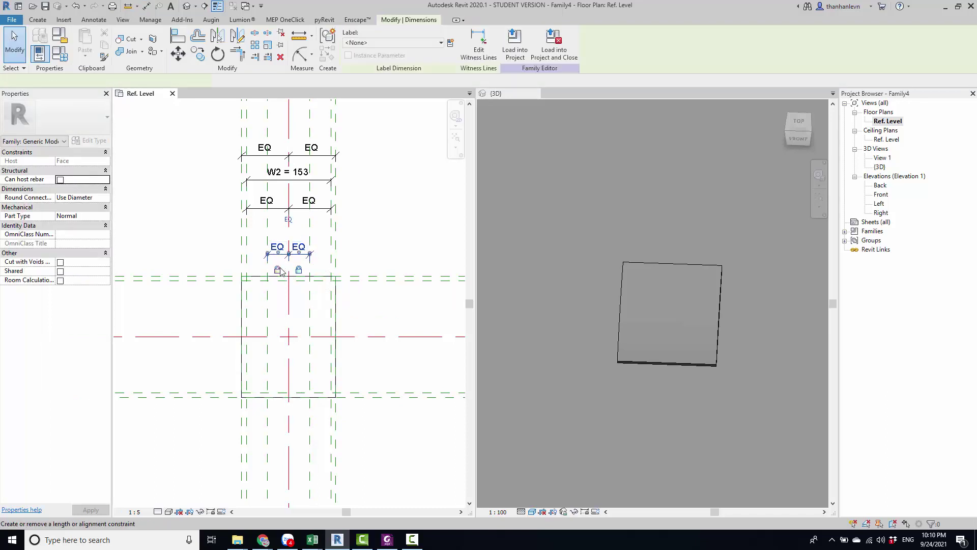
{"action": "key", "text": "Escape"}
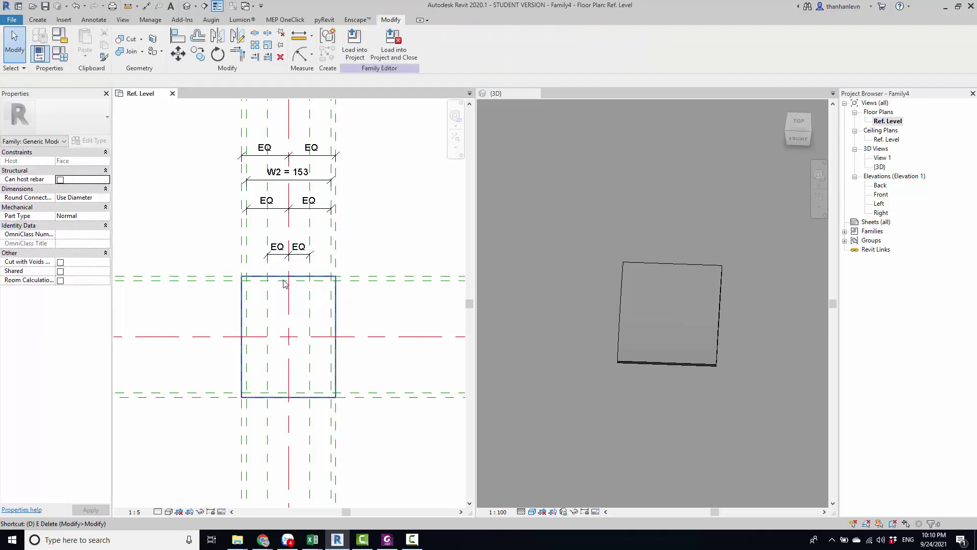
{"action": "key", "text": "d"}
{"action": "key", "text": "i"}
{"action": "scroll", "coordinate": [273, 256], "scroll_direction": "up", "scroll_amount": 2}
{"action": "left_click", "coordinate": [263, 288]}
{"action": "left_click", "coordinate": [336, 283]}
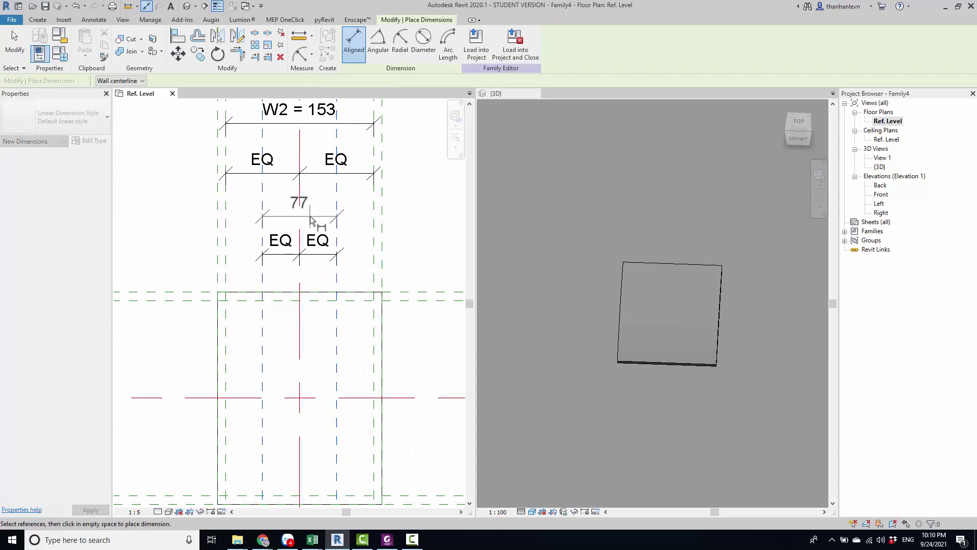
{"action": "left_click", "coordinate": [317, 219]}
{"action": "key", "text": "Escape"}
{"action": "key", "text": "Escape"}
Label the 77 dimension as new instance parameter W3
{"action": "left_click", "coordinate": [316, 219]}
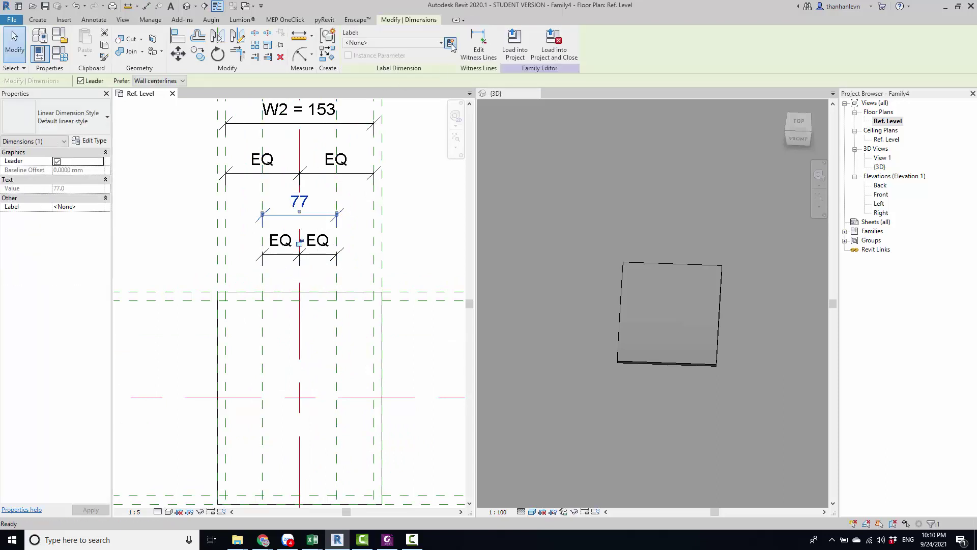
{"action": "left_click", "coordinate": [451, 43]}
{"action": "type", "text": "W3"}
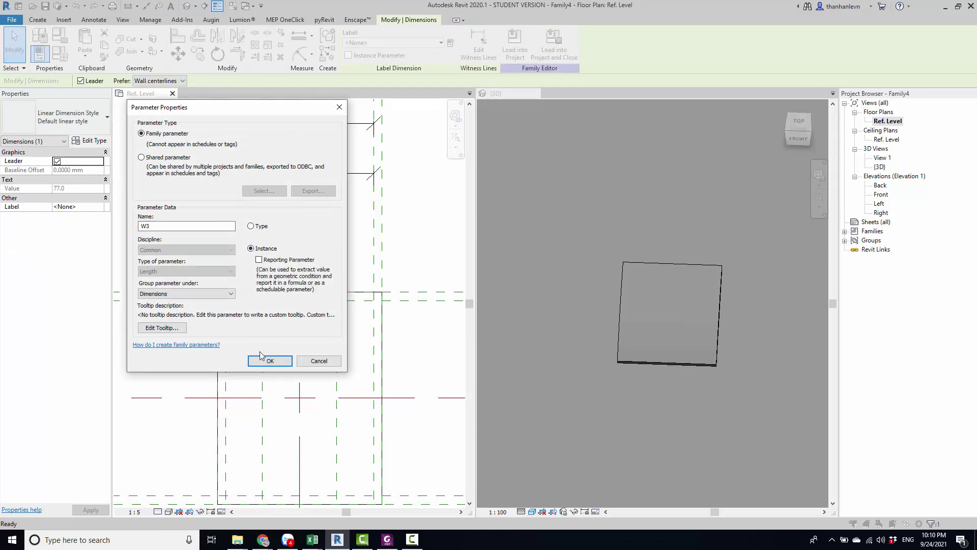
{"action": "left_click", "coordinate": [270, 360]}
{"action": "scroll", "coordinate": [351, 257], "scroll_direction": "down", "scroll_amount": 2}
{"action": "mouse_move", "coordinate": [352, 257]}
{"action": "middle_mouse_down"}
{"action": "mouse_move", "coordinate": [290, 288]}
{"action": "mouse_move", "coordinate": [279, 263]}
{"action": "middle_mouse_up"}
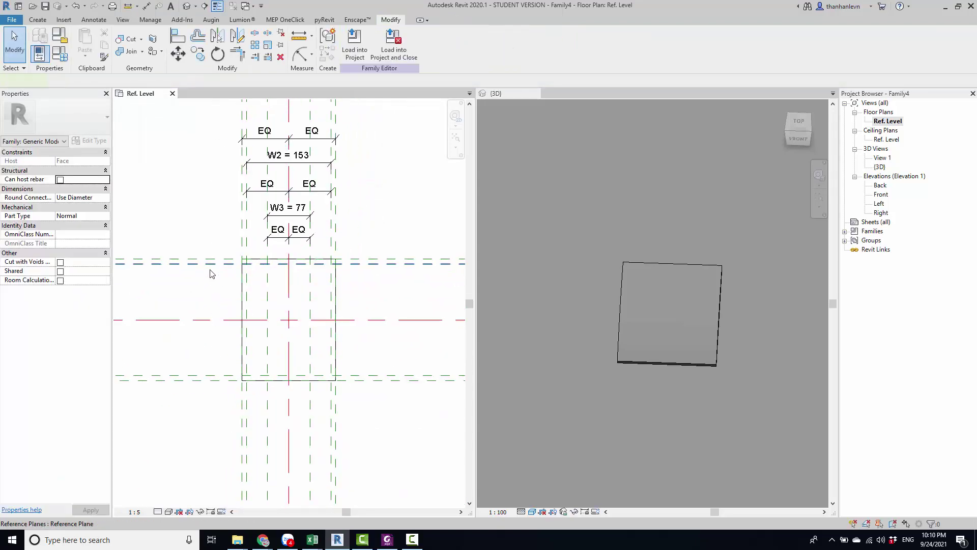
Mirror the upper horizontal reference plane about the horizontal centre plane
{"action": "left_click", "coordinate": [208, 262]}
{"action": "key", "text": "r"}
{"action": "key", "text": "o"}
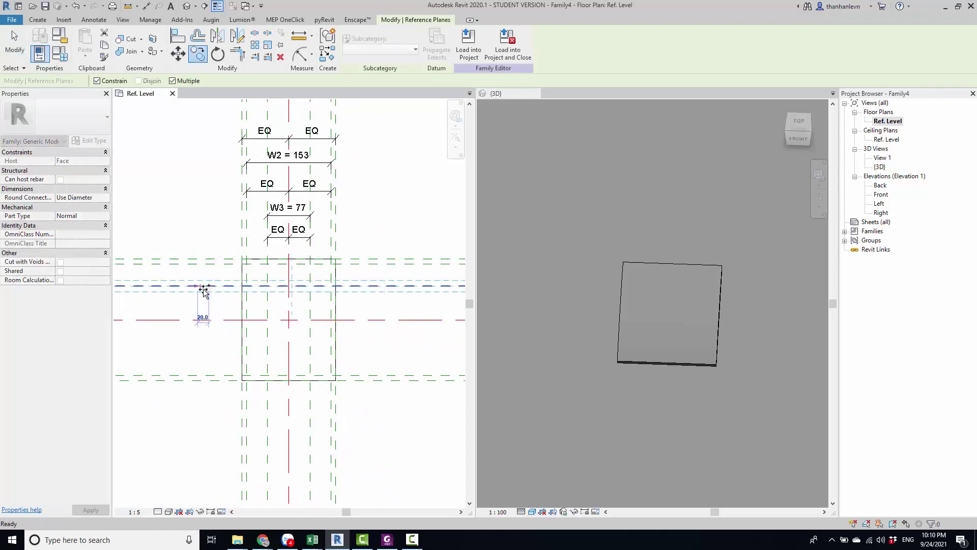
{"action": "key", "text": "Escape"}
{"action": "left_click", "coordinate": [227, 37]}
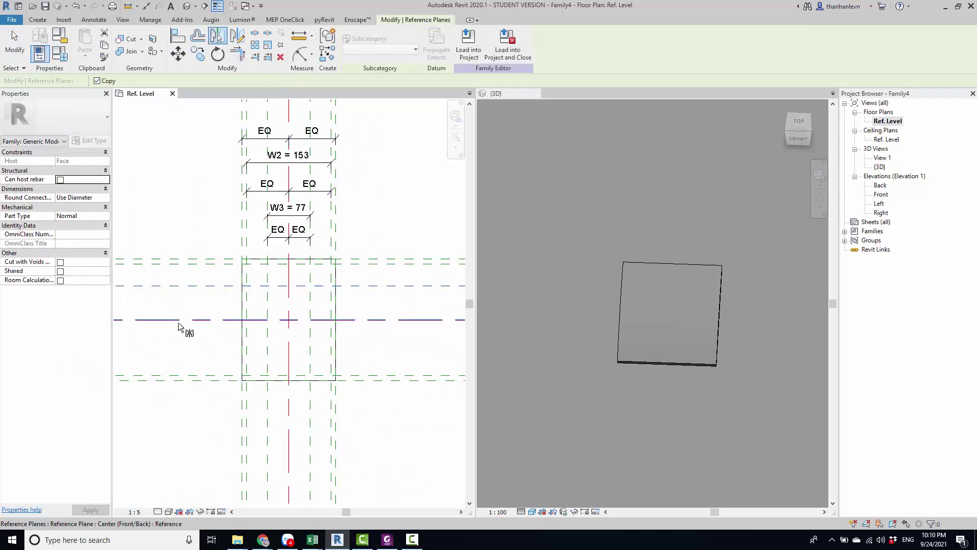
{"action": "left_click", "coordinate": [179, 320]}
Dimension the upper, centre and lower planes and set them EQ
{"action": "key", "text": "d"}
{"action": "key", "text": "i"}
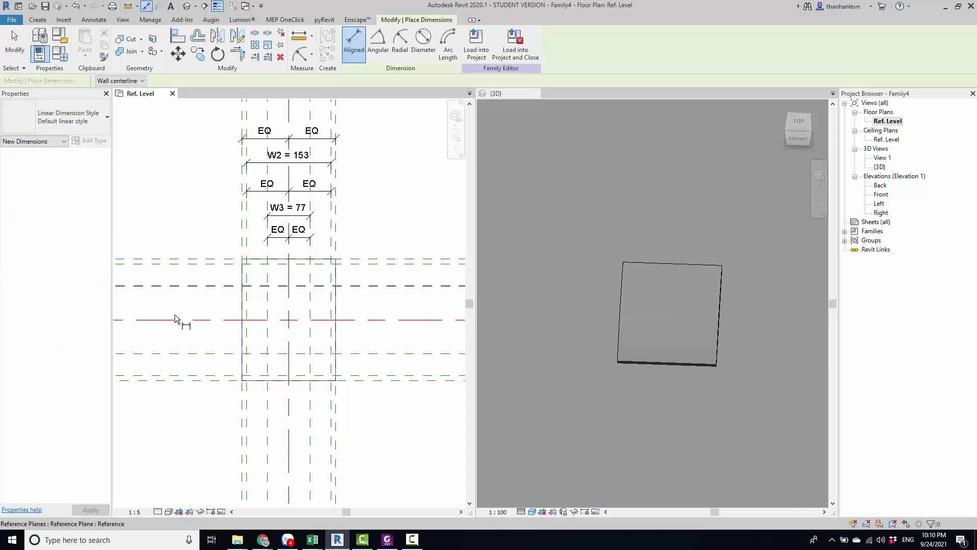
{"action": "left_click", "coordinate": [168, 286]}
{"action": "left_click", "coordinate": [168, 320]}
{"action": "left_click", "coordinate": [168, 353]}
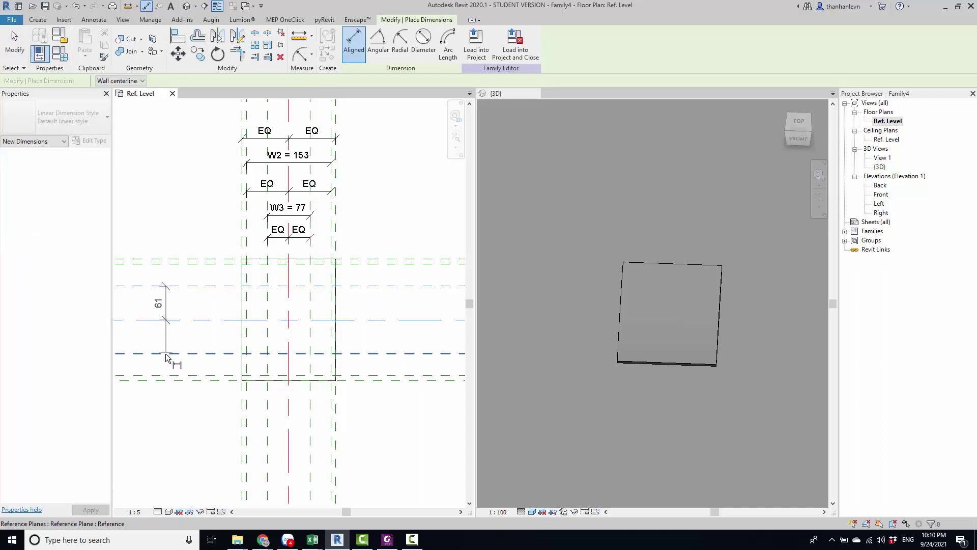
{"action": "key", "text": "Escape"}
{"action": "left_click", "coordinate": [202, 320]}
{"action": "key", "text": "Escape"}
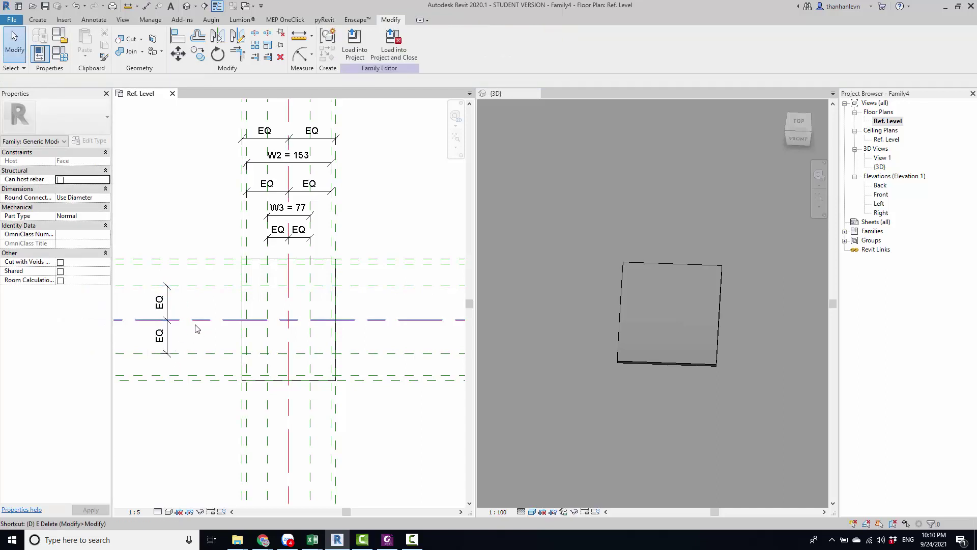
Dimension the outer horizontal planes at 122 and label it type parameter L3
{"action": "key", "text": "d"}
{"action": "key", "text": "i"}
{"action": "left_click", "coordinate": [152, 285]}
{"action": "left_click", "coordinate": [148, 353]}
{"action": "middle_click_drag", "start_coordinate": [148, 351], "coordinate": [230, 351]}
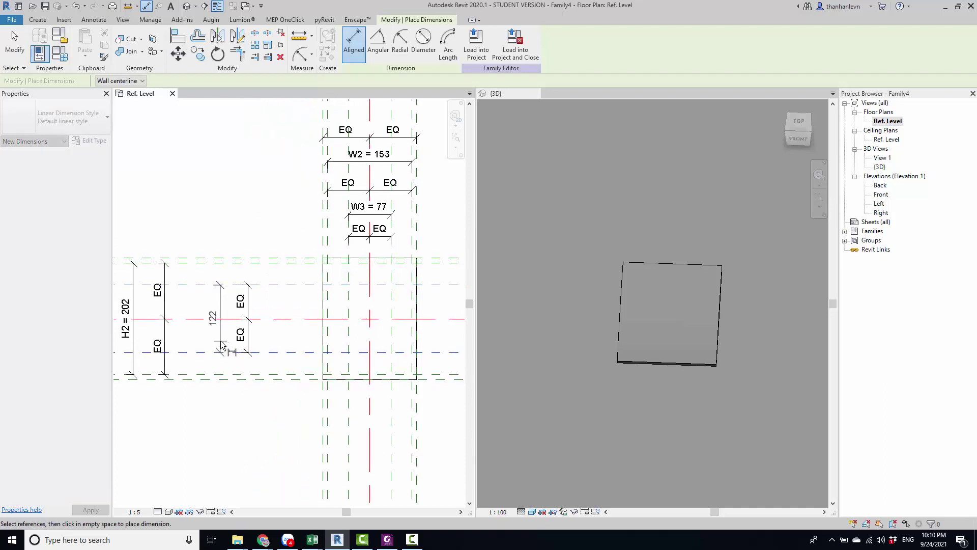
{"action": "left_click", "coordinate": [221, 331]}
{"action": "key", "text": "Escape"}
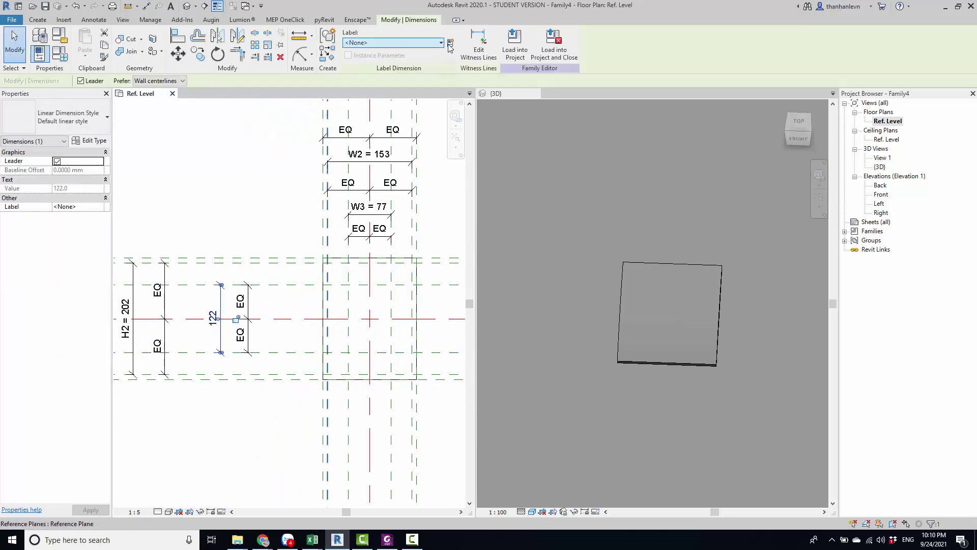
{"action": "left_click", "coordinate": [450, 43]}
{"action": "type", "text": "L3"}
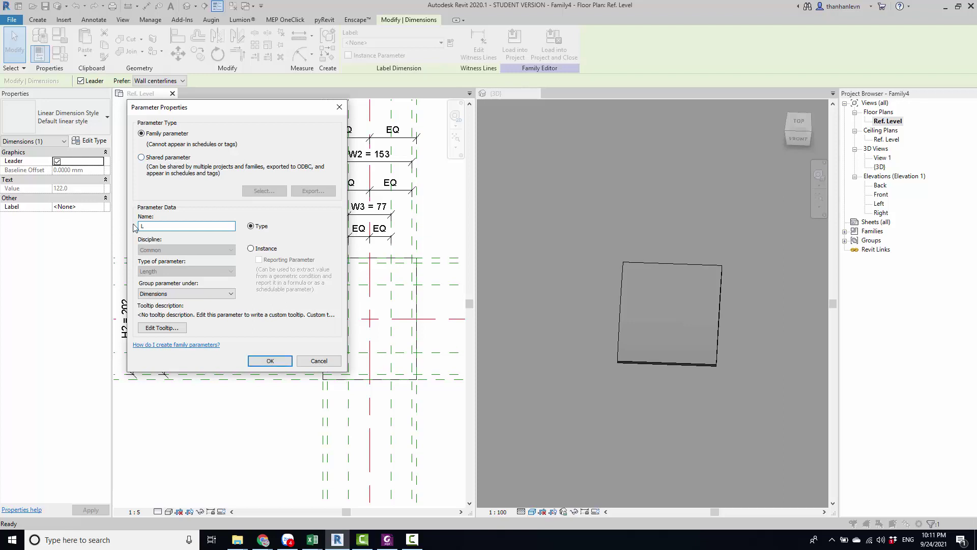
{"action": "left_click", "coordinate": [262, 361]}
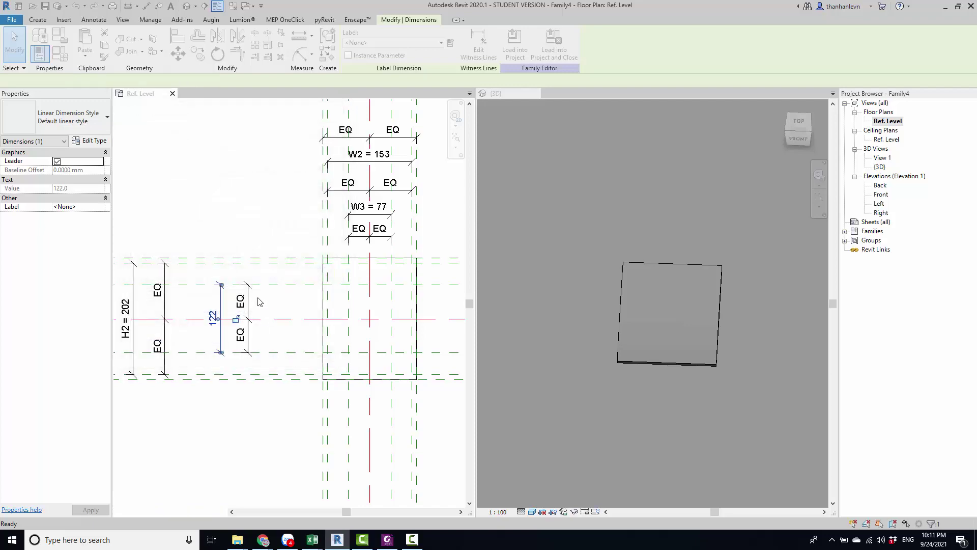
{"action": "left_click", "coordinate": [240, 203]}
Bring the W3 dimensions into view, then set L3 to 46 and W3 to 55 in Family Types
{"action": "mouse_move", "coordinate": [242, 243]}
{"action": "middle_mouse_down"}
{"action": "mouse_move", "coordinate": [190, 286]}
{"action": "mouse_move", "coordinate": [235, 287]}
{"action": "mouse_move", "coordinate": [282, 261]}
{"action": "middle_mouse_up"}
{"action": "scroll", "coordinate": [235, 287], "scroll_direction": "down", "scroll_amount": 2}
{"action": "scroll", "coordinate": [282, 261], "scroll_direction": "up", "scroll_amount": 2}
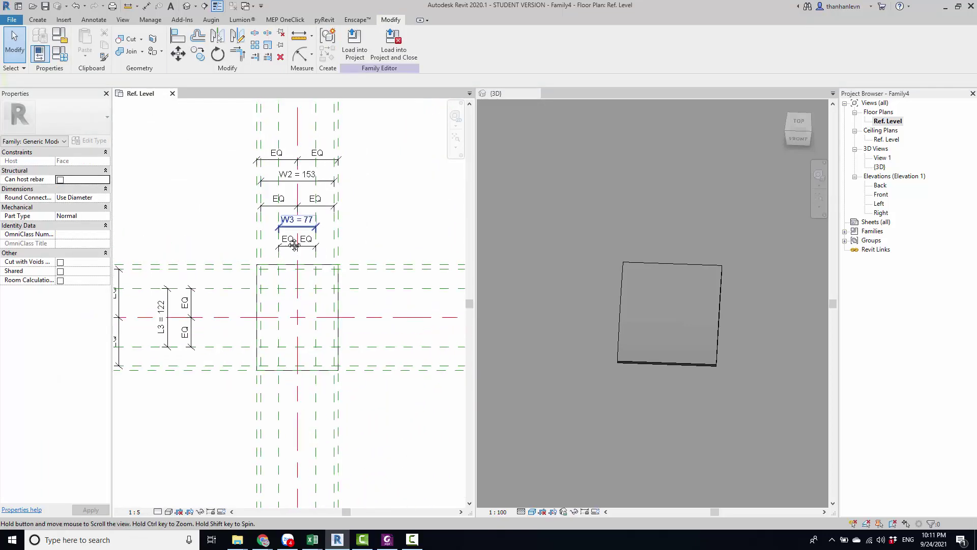
{"action": "scroll", "coordinate": [281, 261], "scroll_direction": "up", "scroll_amount": 1}
{"action": "scroll", "coordinate": [282, 261], "scroll_direction": "down", "scroll_amount": 1}
{"action": "scroll", "coordinate": [281, 262], "scroll_direction": "down", "scroll_amount": 1}
{"action": "mouse_move", "coordinate": [227, 279]}
{"action": "middle_mouse_down"}
{"action": "mouse_move", "coordinate": [279, 224]}
{"action": "mouse_move", "coordinate": [322, 259]}
{"action": "middle_mouse_up"}
{"action": "scroll", "coordinate": [321, 259], "scroll_direction": "up", "scroll_amount": 3}
{"action": "scroll", "coordinate": [305, 260], "scroll_direction": "up", "scroll_amount": 1}
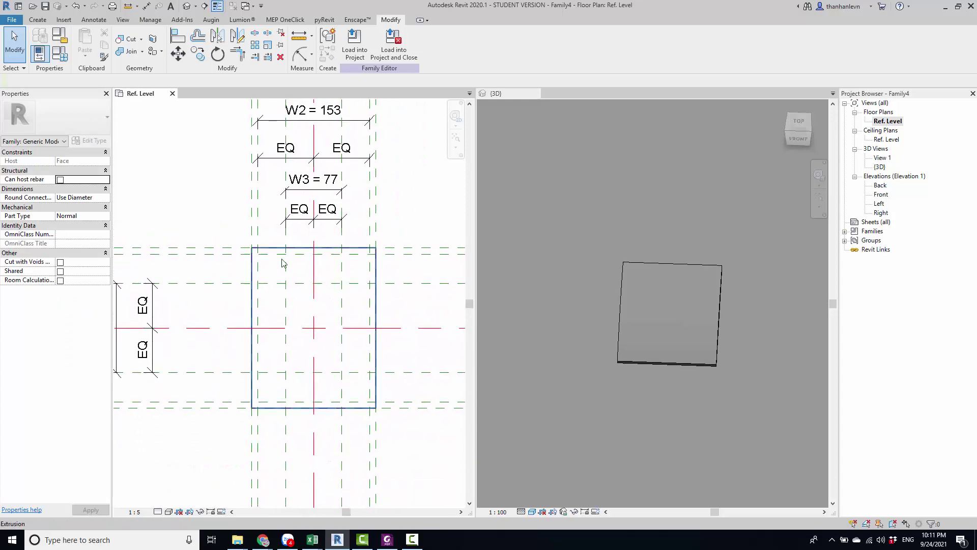
{"action": "scroll", "coordinate": [283, 262], "scroll_direction": "up", "scroll_amount": 1}
{"action": "scroll", "coordinate": [280, 267], "scroll_direction": "down", "scroll_amount": 2}
{"action": "scroll", "coordinate": [281, 282], "scroll_direction": "down", "scroll_amount": 1}
{"action": "scroll", "coordinate": [284, 281], "scroll_direction": "down", "scroll_amount": 1}
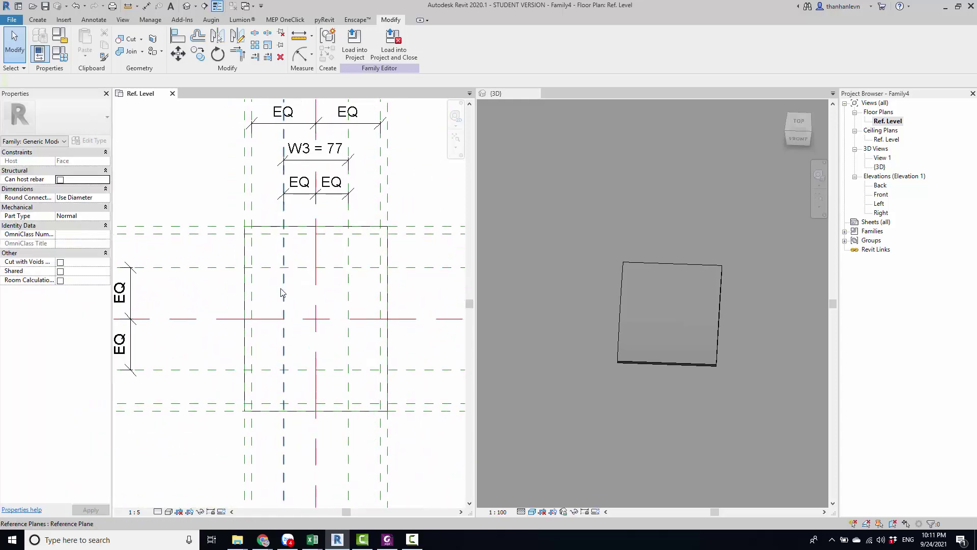
{"action": "scroll", "coordinate": [284, 284], "scroll_direction": "down", "scroll_amount": 1}
{"action": "left_click", "coordinate": [57, 54]}
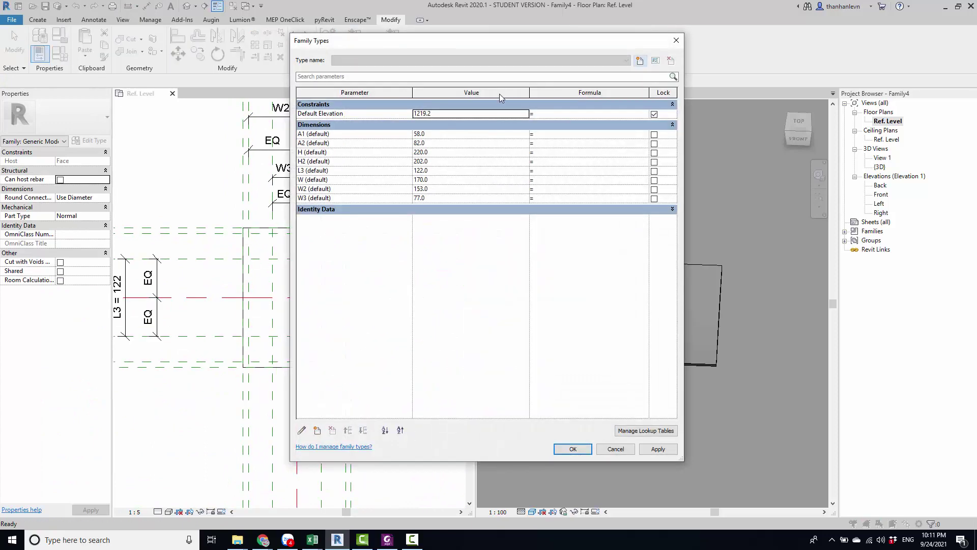
{"action": "left_click", "coordinate": [303, 192]}
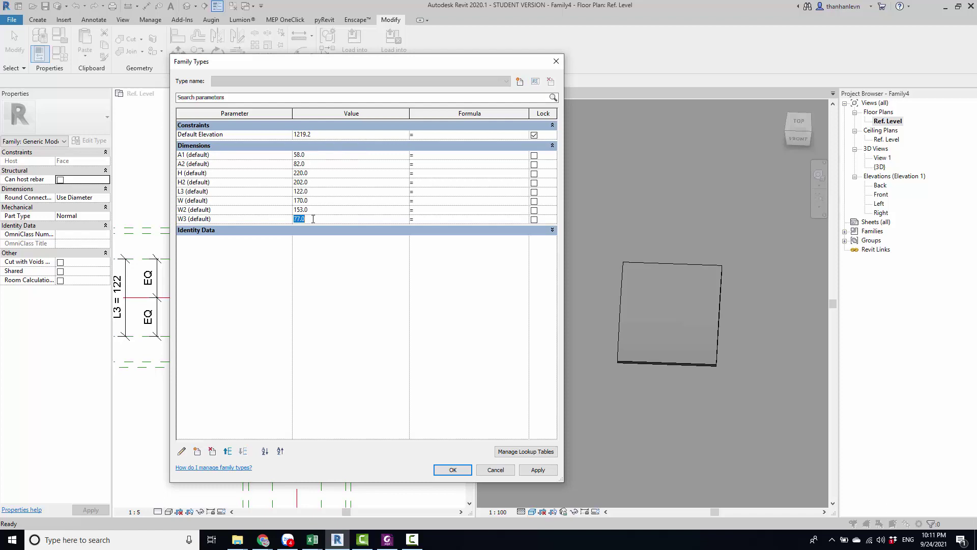
{"action": "left_click", "coordinate": [309, 202]}
{"action": "left_click", "coordinate": [534, 470]}
{"action": "left_click", "coordinate": [453, 470]}
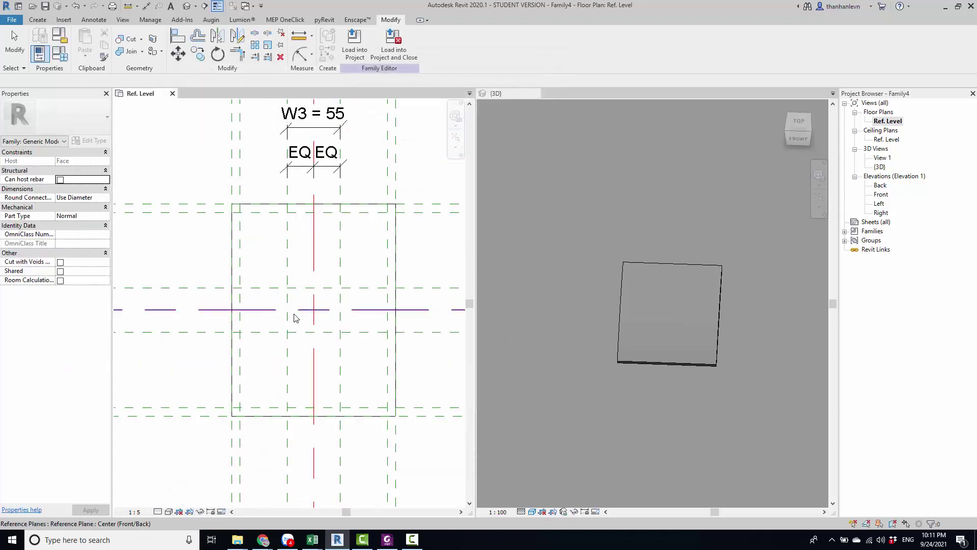
Change W3 to 109 in Family Types and apply it to flex the reference planes
{"action": "scroll", "coordinate": [295, 318], "scroll_direction": "down", "scroll_amount": 2}
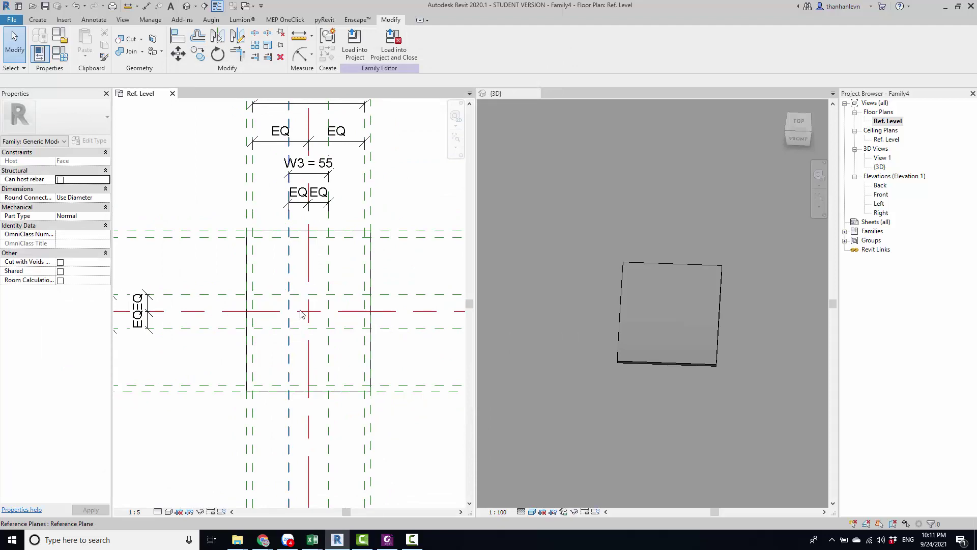
{"action": "left_click", "coordinate": [40, 53]}
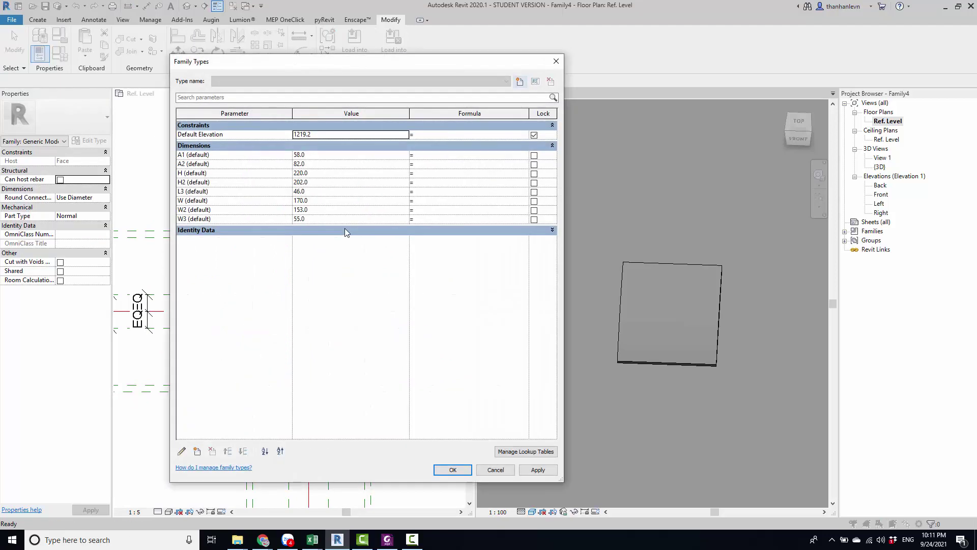
{"action": "left_click", "coordinate": [319, 219]}
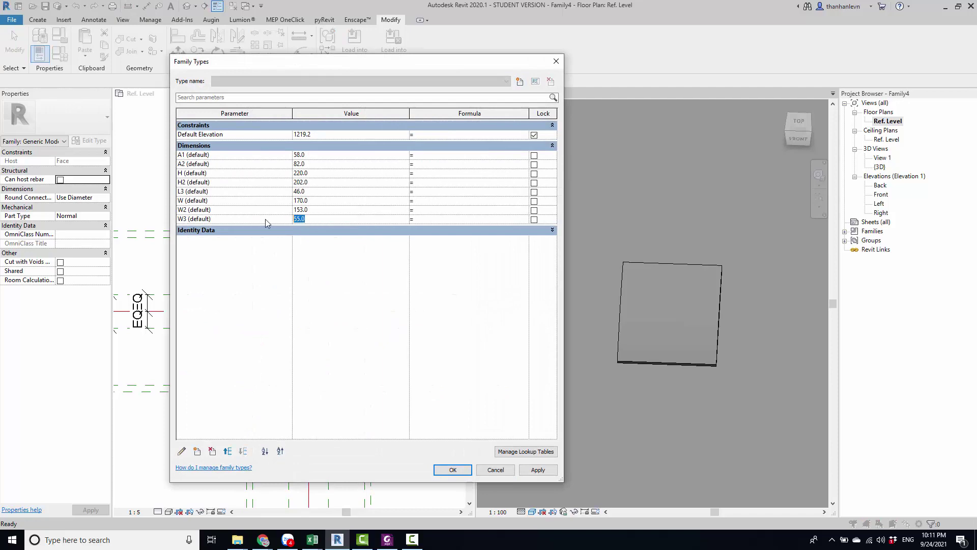
{"action": "key", "text": "BackSpace"}
{"action": "key", "text": "BackSpace"}
{"action": "key", "text": "BackSpace"}
{"action": "type", "text": "109"}
{"action": "left_click", "coordinate": [534, 465]}
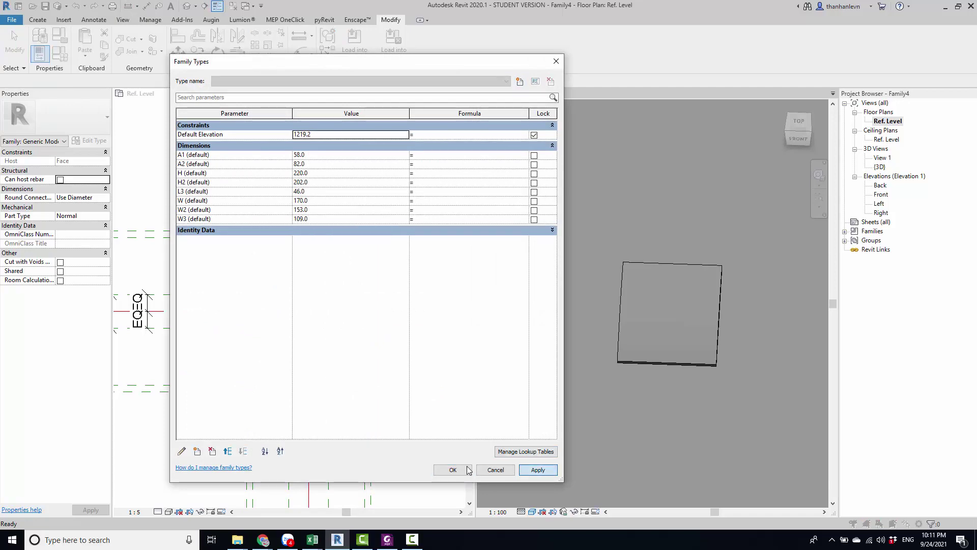
{"action": "left_click", "coordinate": [452, 469]}
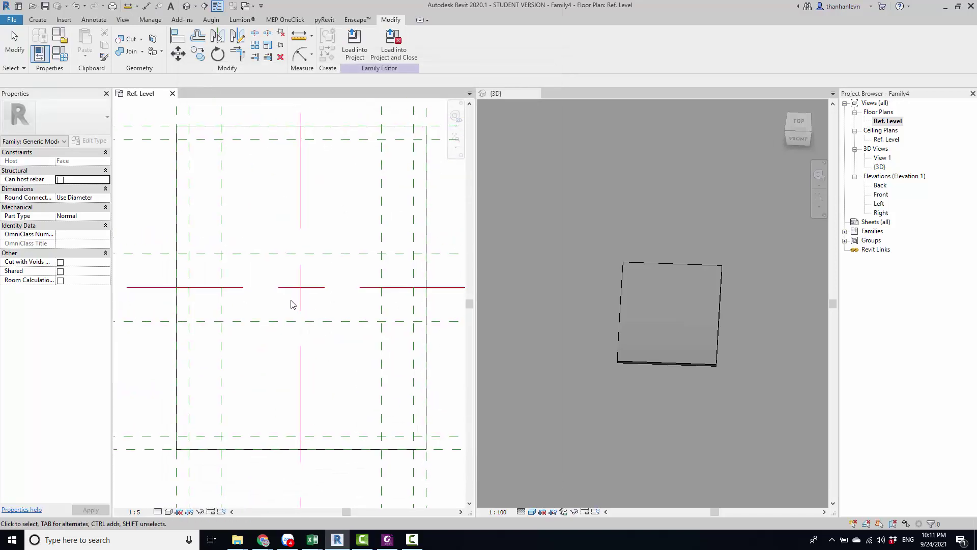
{"action": "scroll", "coordinate": [292, 300], "scroll_direction": "down", "scroll_amount": 2}
{"action": "middle_click_drag", "start_coordinate": [243, 300], "coordinate": [247, 301]}
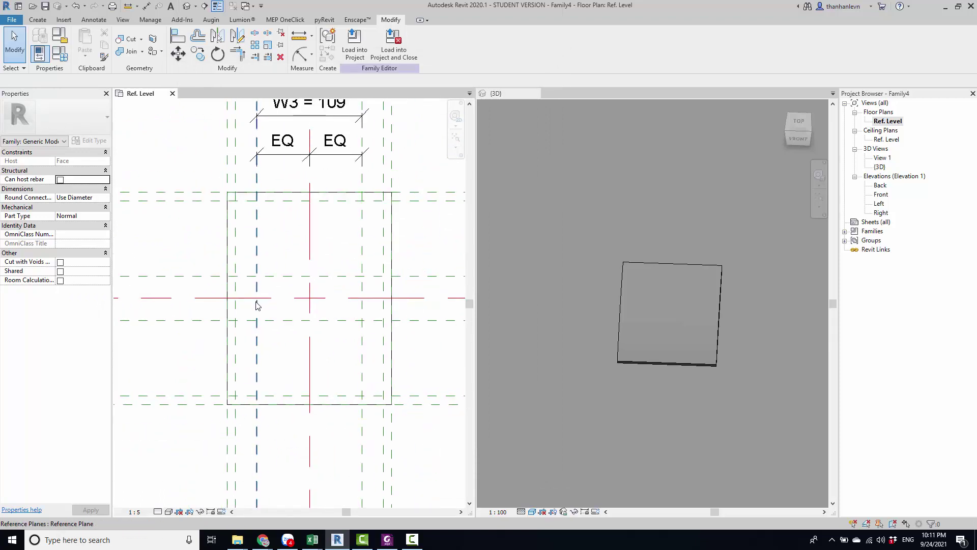
{"action": "left_click", "coordinate": [37, 21]}
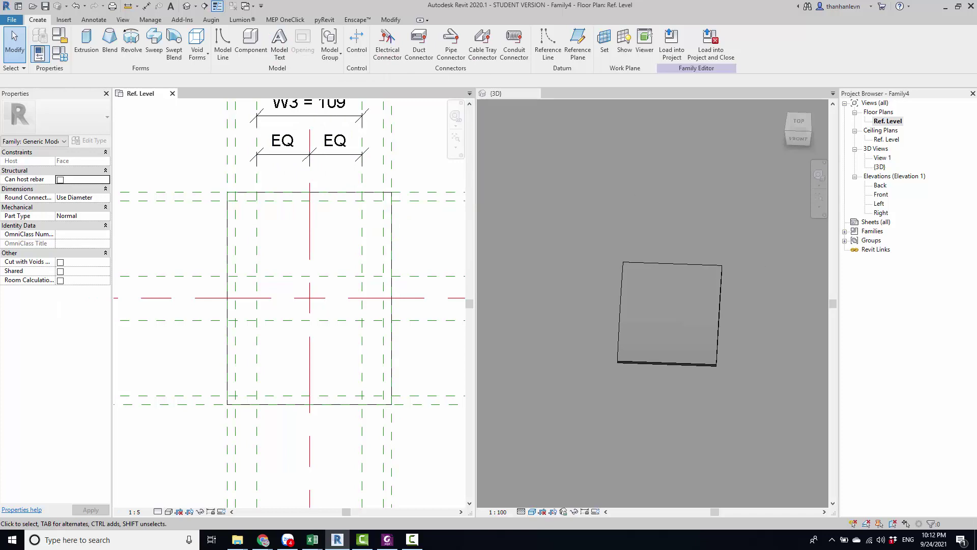
{"action": "key", "text": "F10"}
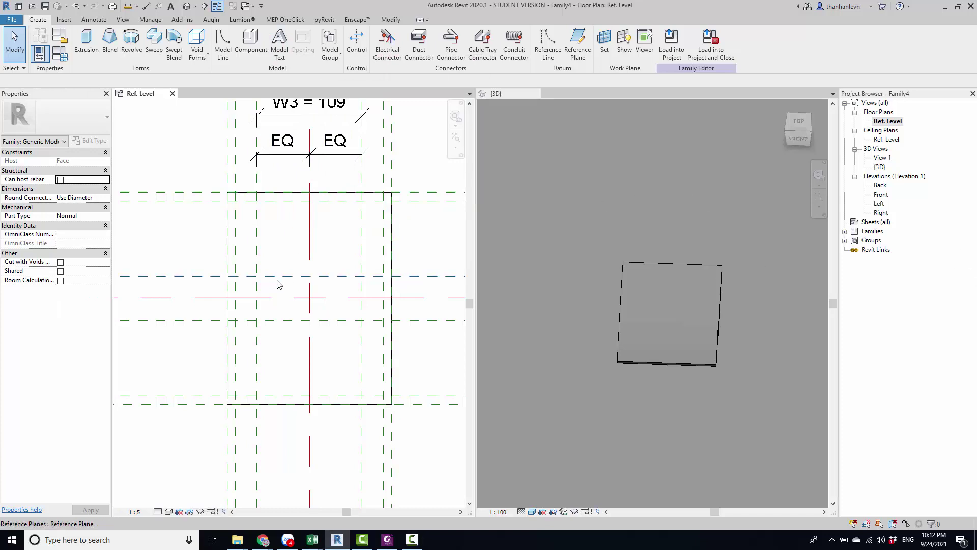
{"action": "scroll", "coordinate": [279, 283], "scroll_direction": "down", "scroll_amount": 2}
{"action": "scroll", "coordinate": [264, 295], "scroll_direction": "down", "scroll_amount": 2}
{"action": "scroll", "coordinate": [255, 311], "scroll_direction": "up", "scroll_amount": 2}
{"action": "middle_click_drag", "start_coordinate": [240, 311], "coordinate": [245, 324]}
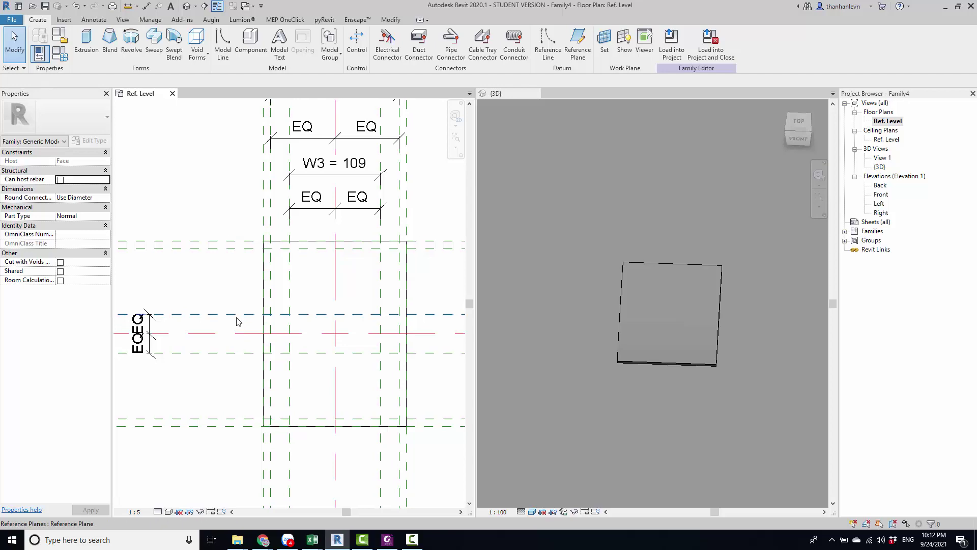
{"action": "scroll", "coordinate": [255, 315], "scroll_direction": "up", "scroll_amount": 3}
{"action": "left_click", "coordinate": [270, 307]}
{"action": "scroll", "coordinate": [301, 292], "scroll_direction": "down", "scroll_amount": 2}
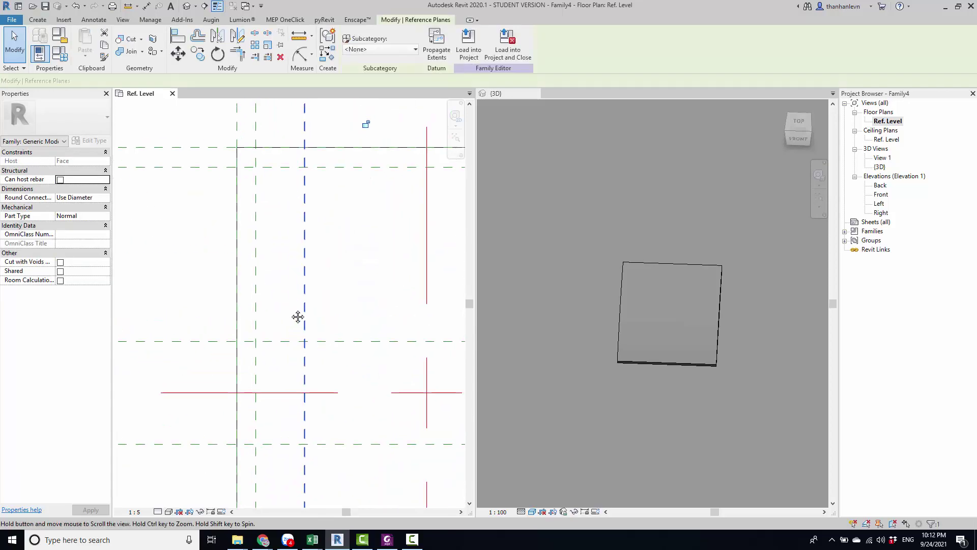
{"action": "scroll", "coordinate": [297, 317], "scroll_direction": "down", "scroll_amount": 1}
{"action": "key", "text": "c"}
{"action": "key", "text": "o"}
{"action": "left_click", "coordinate": [291, 298]}
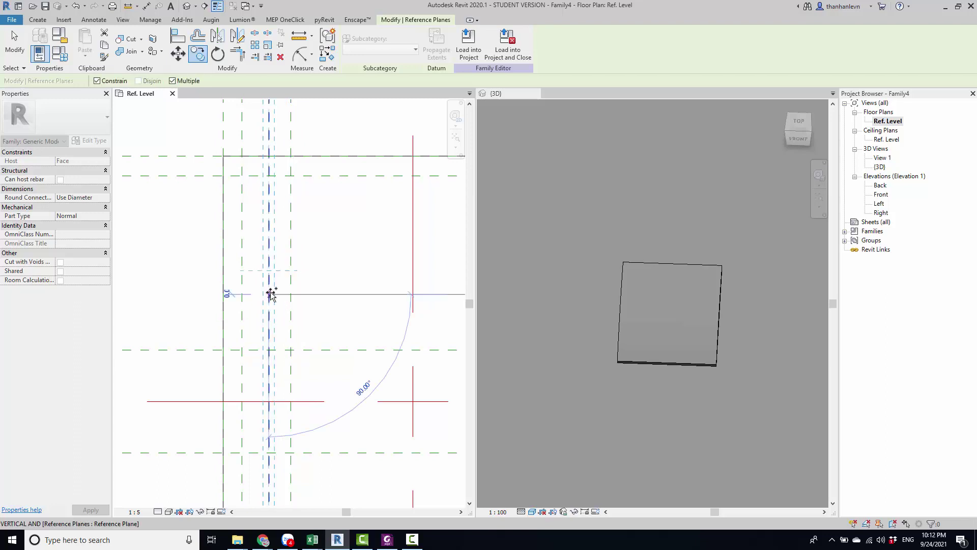
{"action": "key", "text": "Escape"}
{"action": "key", "text": "Escape"}
{"action": "scroll", "coordinate": [316, 300], "scroll_direction": "down", "scroll_amount": 3}
{"action": "scroll", "coordinate": [310, 305], "scroll_direction": "up", "scroll_amount": 1}
{"action": "scroll", "coordinate": [303, 307], "scroll_direction": "up", "scroll_amount": 1}
{"action": "left_click", "coordinate": [236, 306]}
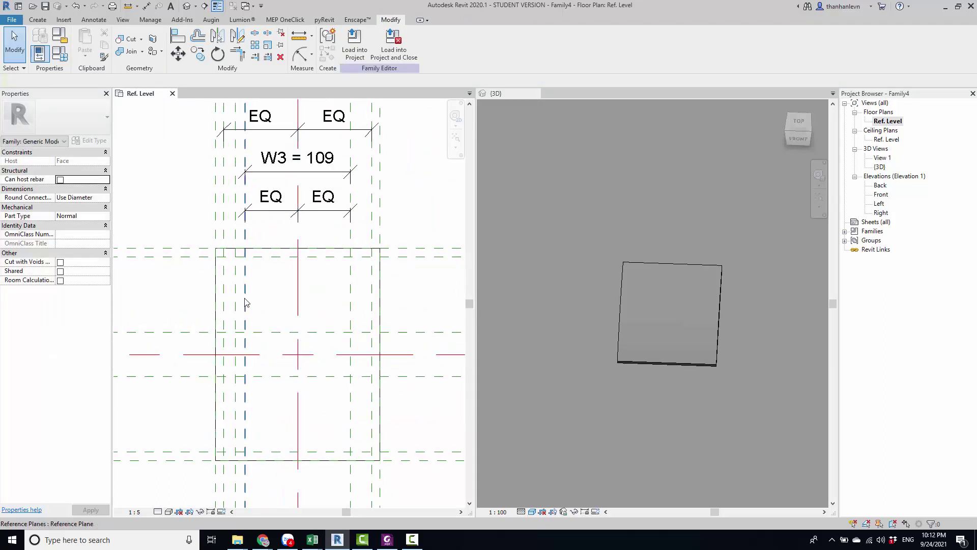
{"action": "left_click", "coordinate": [294, 297]}
{"action": "scroll", "coordinate": [237, 193], "scroll_direction": "up", "scroll_amount": 2}
Dimension the 10 gaps from the outer left and right reference planes beside the W3 EQ string
{"action": "left_click", "coordinate": [251, 219]}
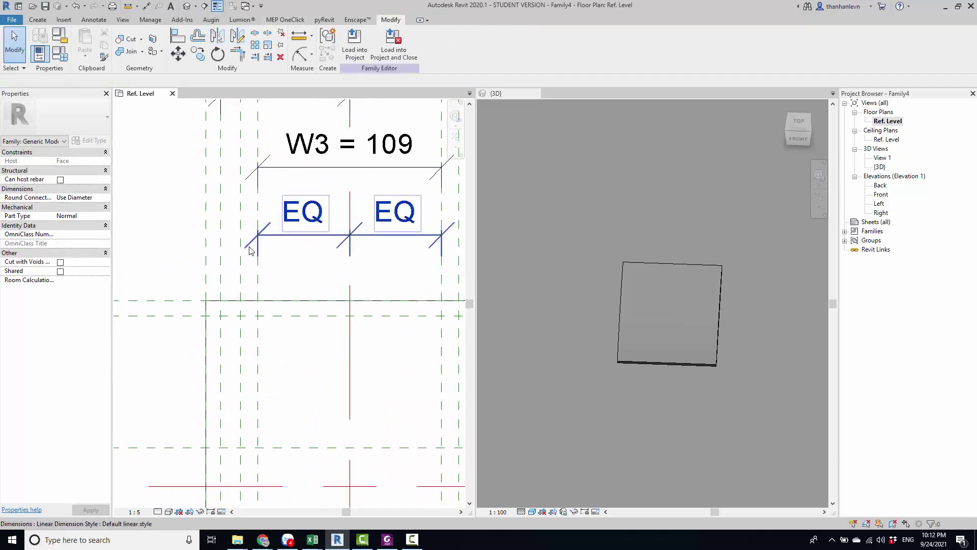
{"action": "key", "text": "d"}
{"action": "key", "text": "i"}
{"action": "left_click", "coordinate": [241, 257]}
{"action": "left_click", "coordinate": [246, 242]}
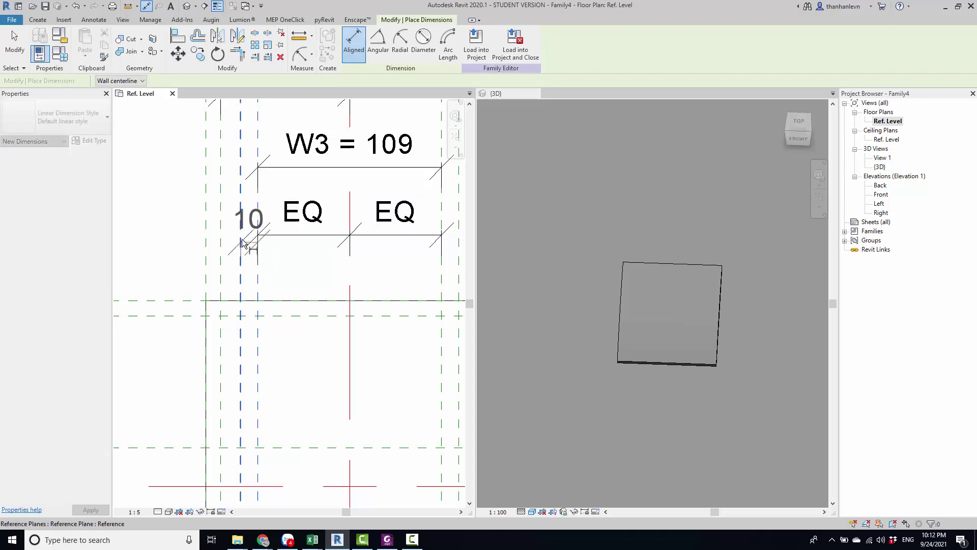
{"action": "scroll", "coordinate": [235, 242], "scroll_direction": "up", "scroll_amount": 1}
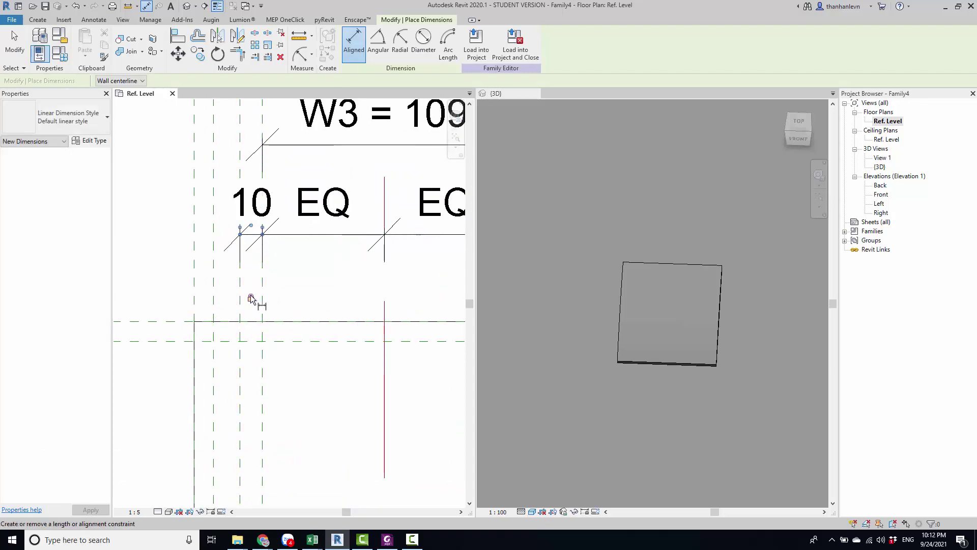
{"action": "scroll", "coordinate": [252, 295], "scroll_direction": "down", "scroll_amount": 2}
{"action": "scroll", "coordinate": [304, 303], "scroll_direction": "up", "scroll_amount": 2}
{"action": "left_click", "coordinate": [306, 301]}
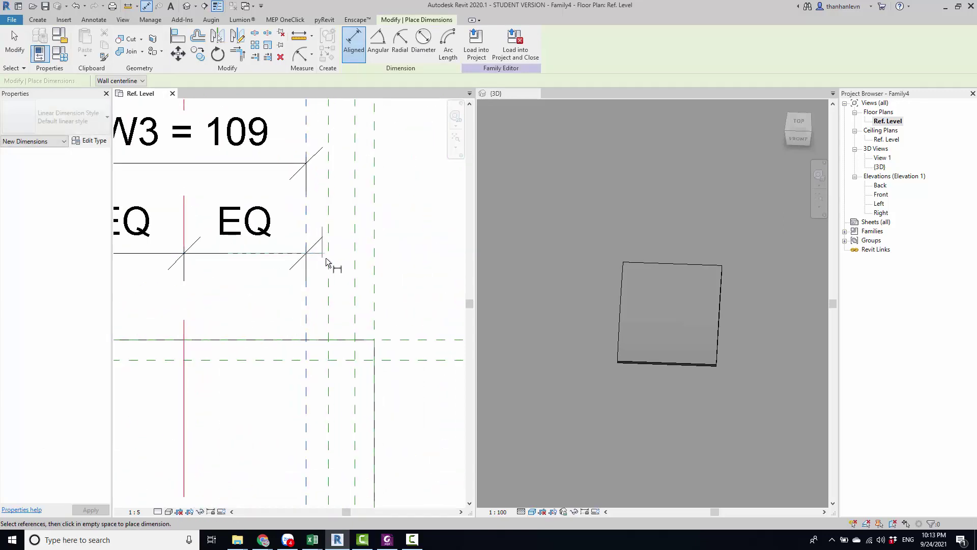
{"action": "left_click", "coordinate": [329, 276]}
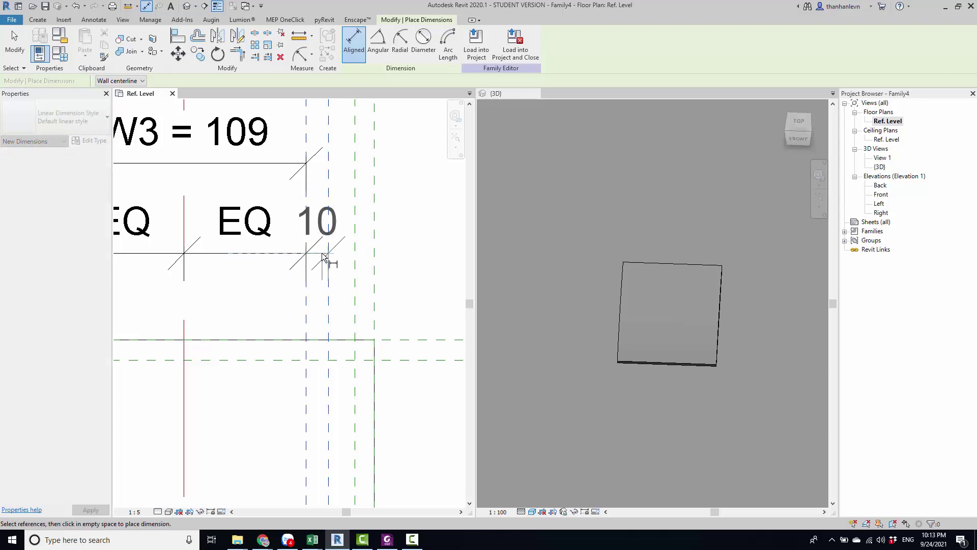
{"action": "left_click", "coordinate": [317, 314]}
{"action": "scroll", "coordinate": [319, 320], "scroll_direction": "down", "scroll_amount": 2}
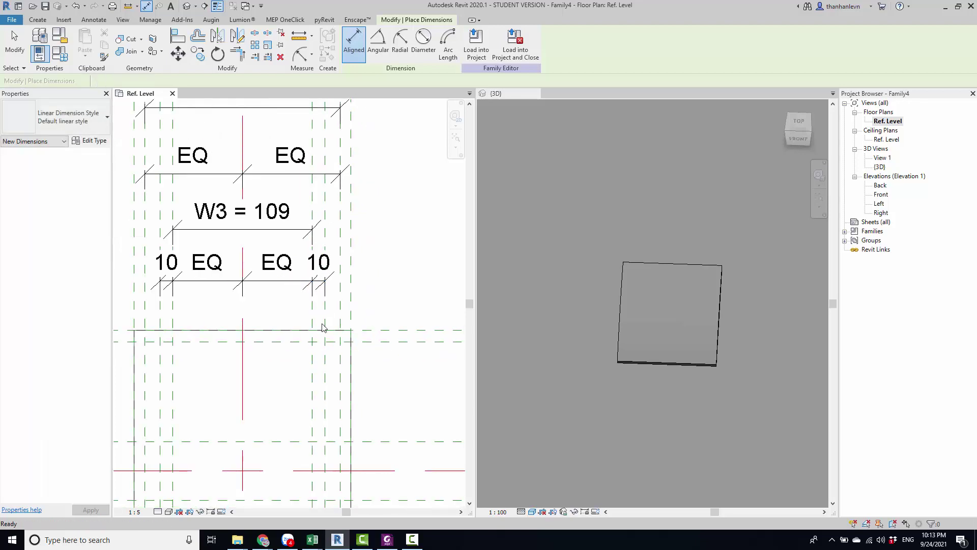
{"action": "scroll", "coordinate": [285, 310], "scroll_direction": "down", "scroll_amount": 1}
{"action": "key", "text": "Escape"}
Select a horizontal reference plane and start copying it with CO
{"action": "scroll", "coordinate": [259, 309], "scroll_direction": "up", "scroll_amount": 2}
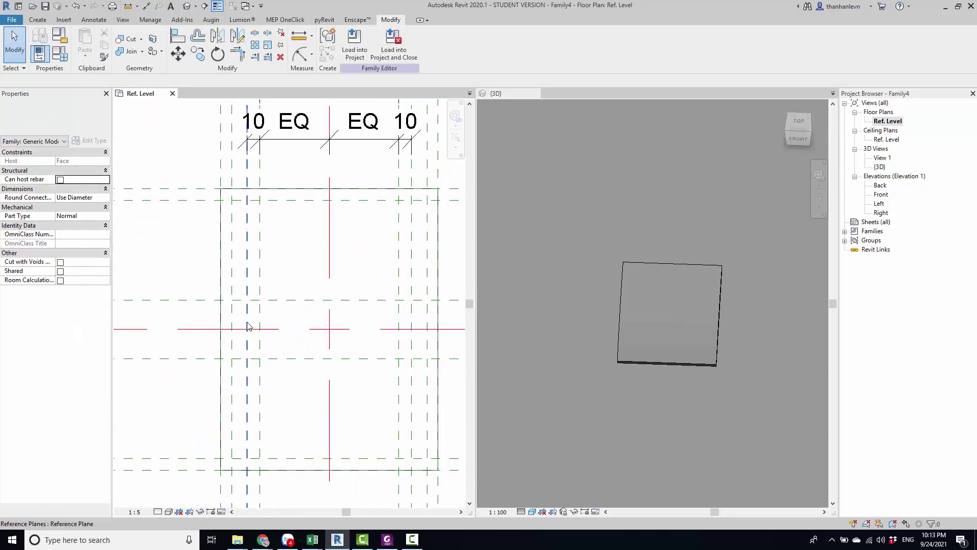
{"action": "scroll", "coordinate": [258, 309], "scroll_direction": "down", "scroll_amount": 1}
{"action": "left_click", "coordinate": [188, 319]}
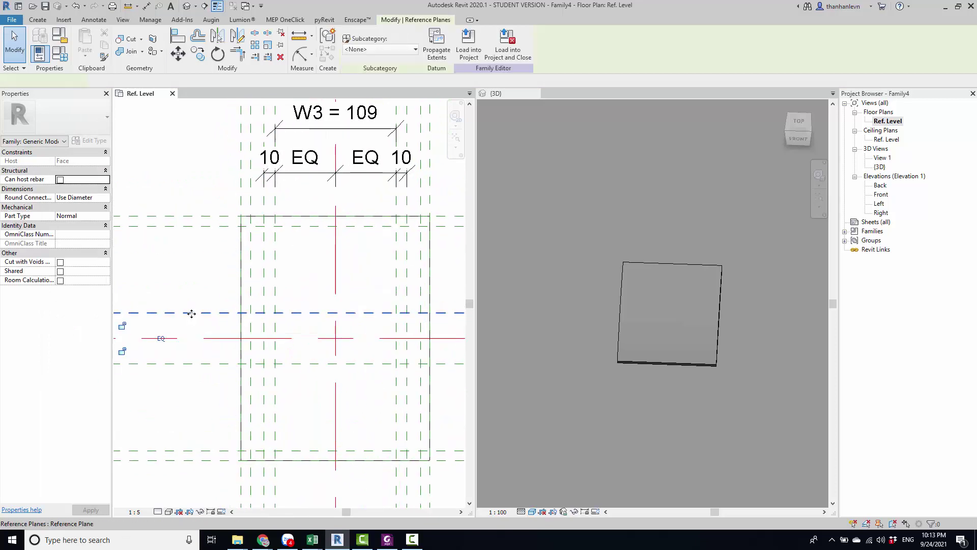
{"action": "middle_click_drag", "start_coordinate": [200, 321], "coordinate": [212, 336]}
{"action": "key", "text": "c"}
{"action": "key", "text": "o"}
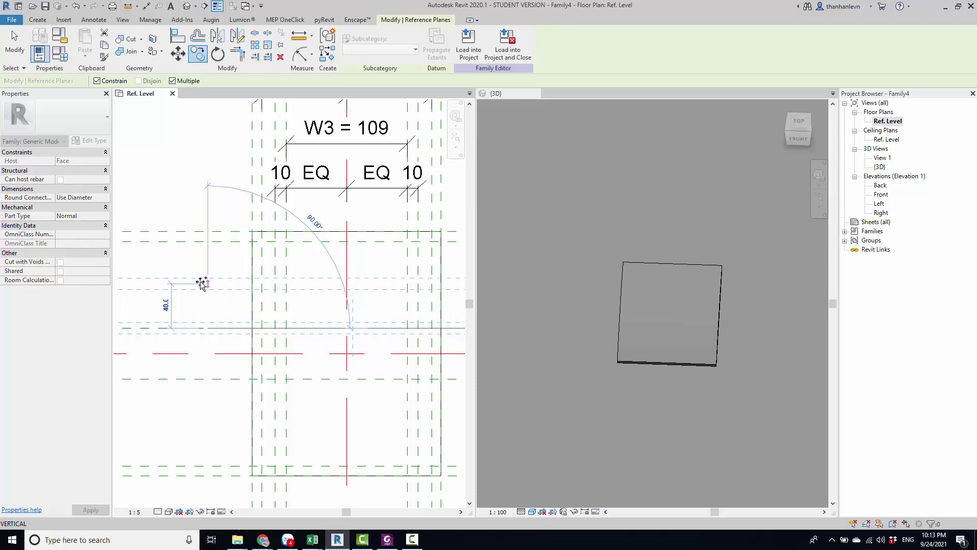
Place a copied reference plane and mirror it across the centre reference plane
{"action": "left_click", "coordinate": [203, 282]}
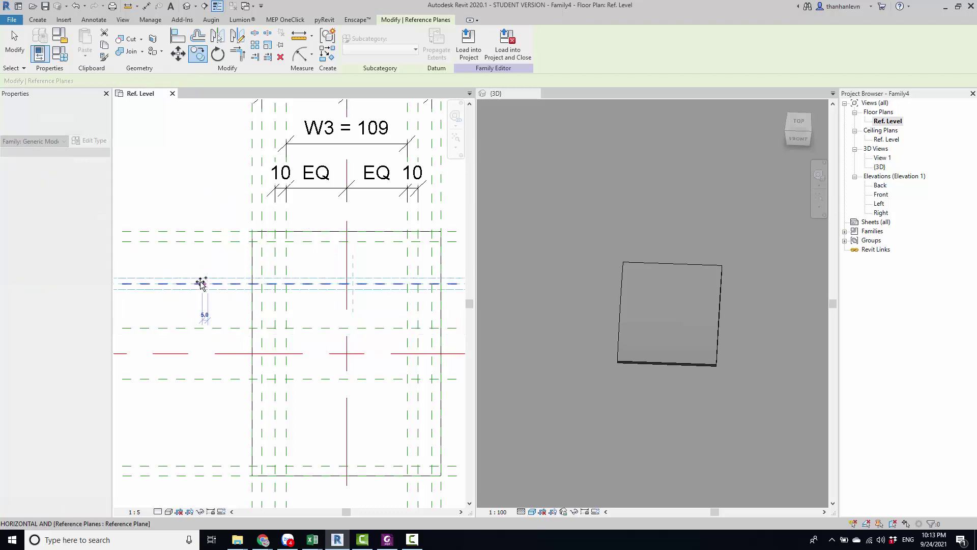
{"action": "left_click", "coordinate": [217, 36]}
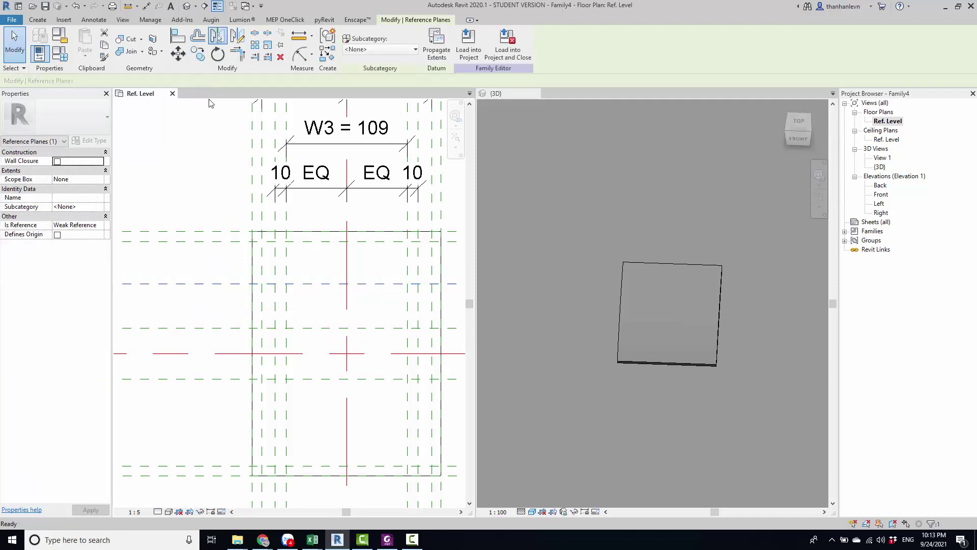
{"action": "left_click", "coordinate": [165, 357]}
{"action": "scroll", "coordinate": [214, 381], "scroll_direction": "down", "scroll_amount": 3}
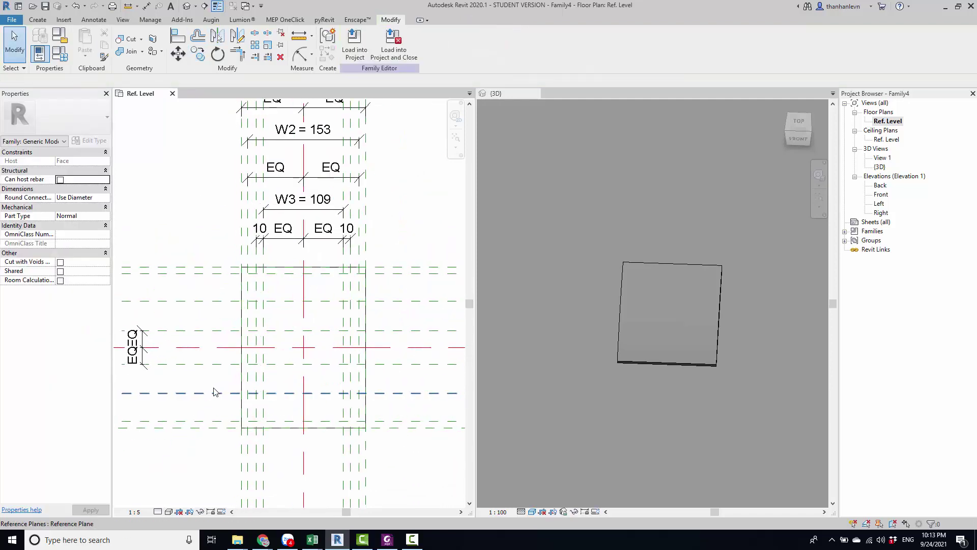
{"action": "scroll", "coordinate": [214, 392], "scroll_direction": "up", "scroll_amount": 1}
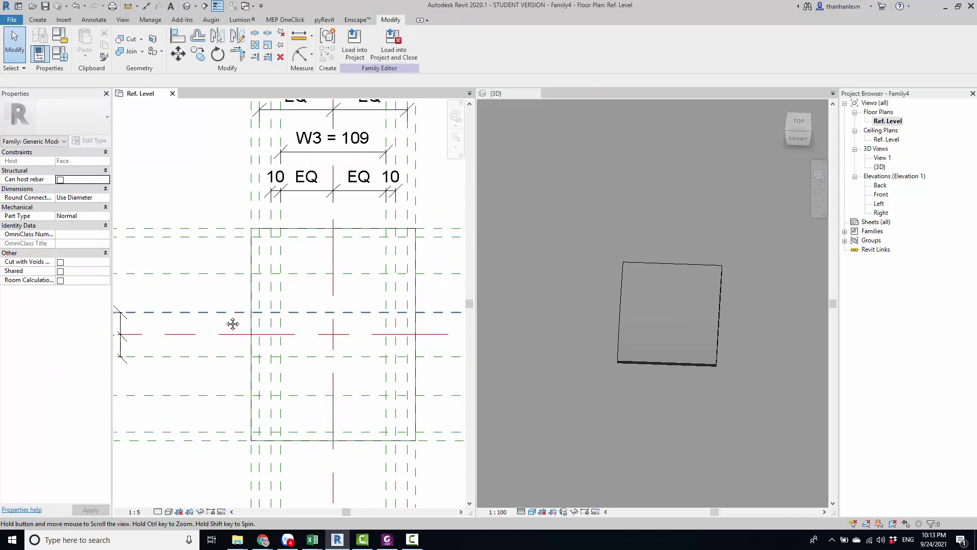
{"action": "middle_click_drag", "start_coordinate": [202, 325], "coordinate": [229, 328]}
Dimension the upper reference plane from the centre plane and change its 63 spacing to 40
{"action": "key", "text": "d"}
{"action": "key", "text": "i"}
{"action": "left_click", "coordinate": [222, 336]}
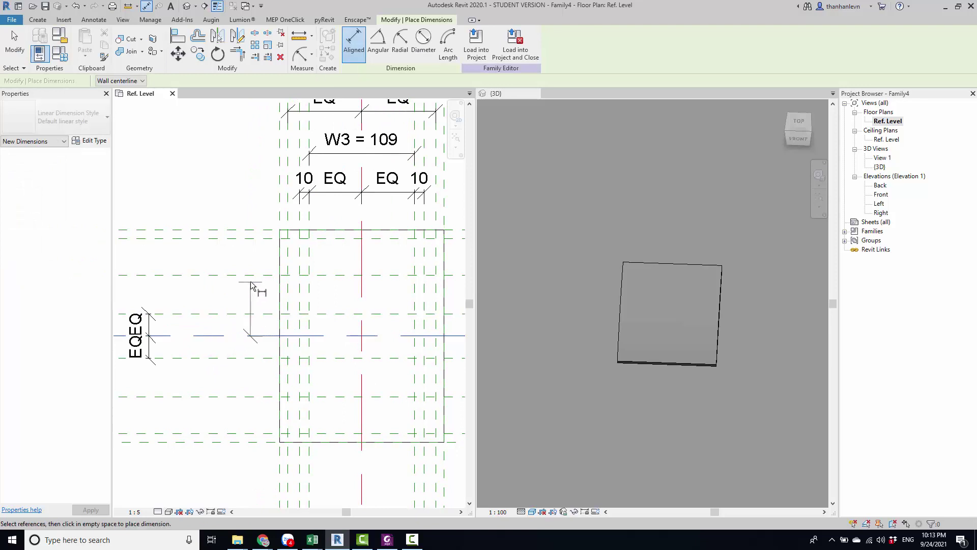
{"action": "left_click", "coordinate": [249, 275]}
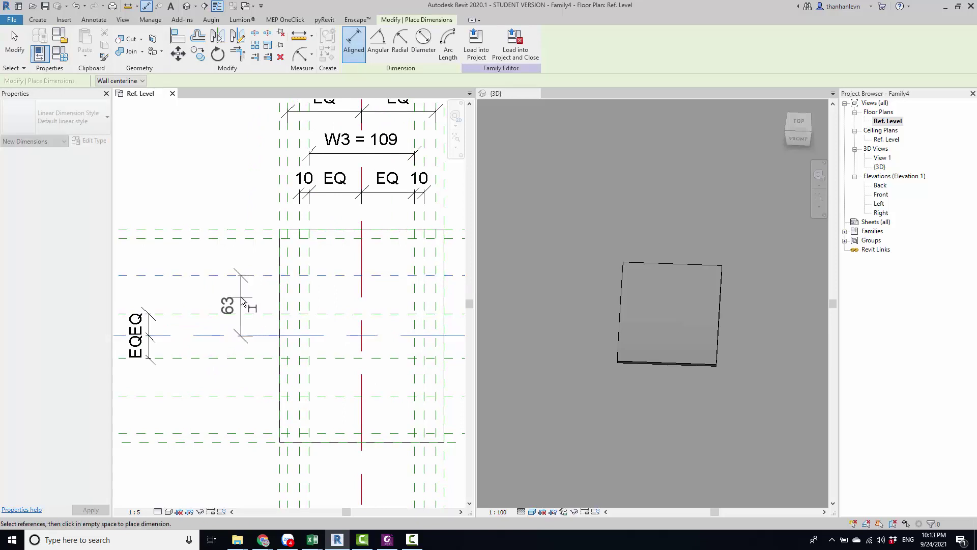
{"action": "left_click", "coordinate": [243, 301]}
{"action": "key", "text": "Escape"}
{"action": "key", "text": "Escape"}
{"action": "left_click", "coordinate": [255, 276]}
{"action": "left_click", "coordinate": [229, 305]}
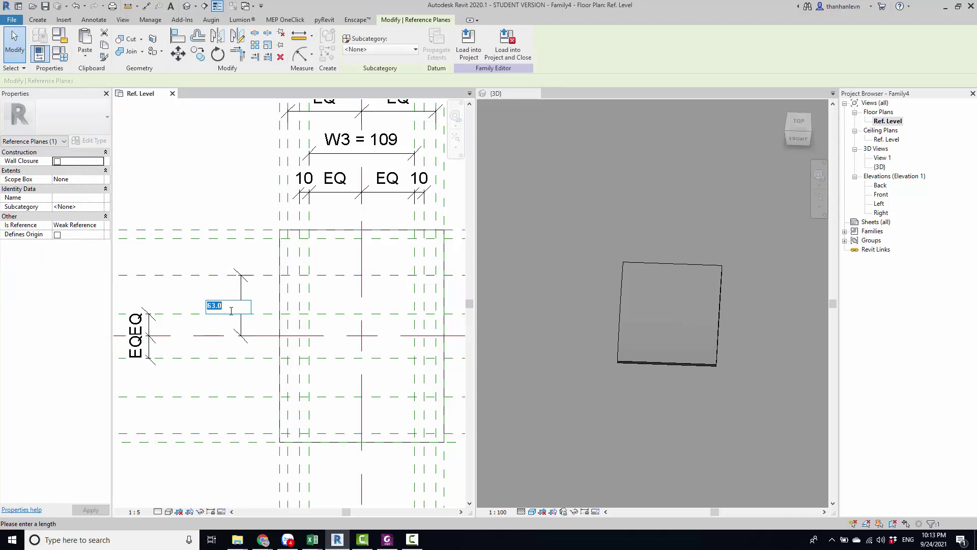
{"action": "key", "text": "Return"}
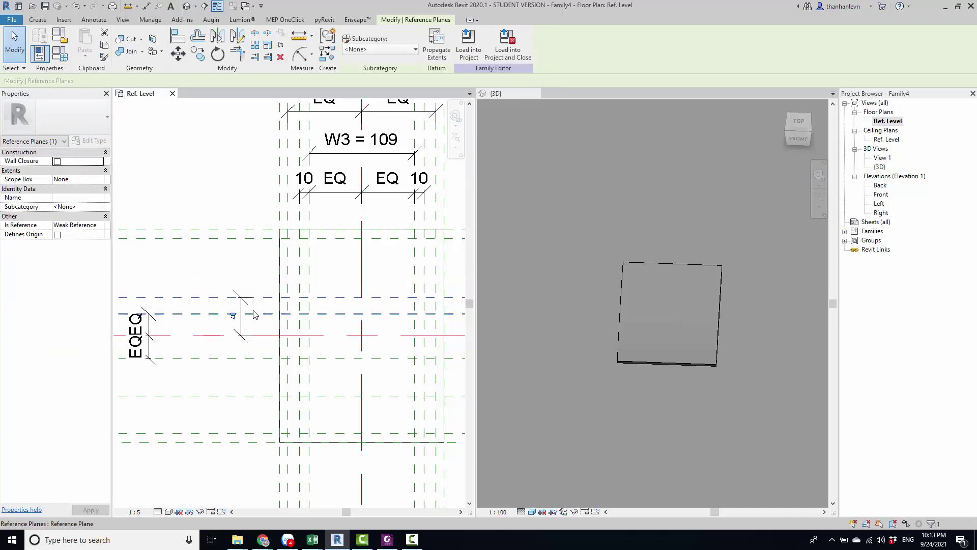
{"action": "key", "text": "Escape"}
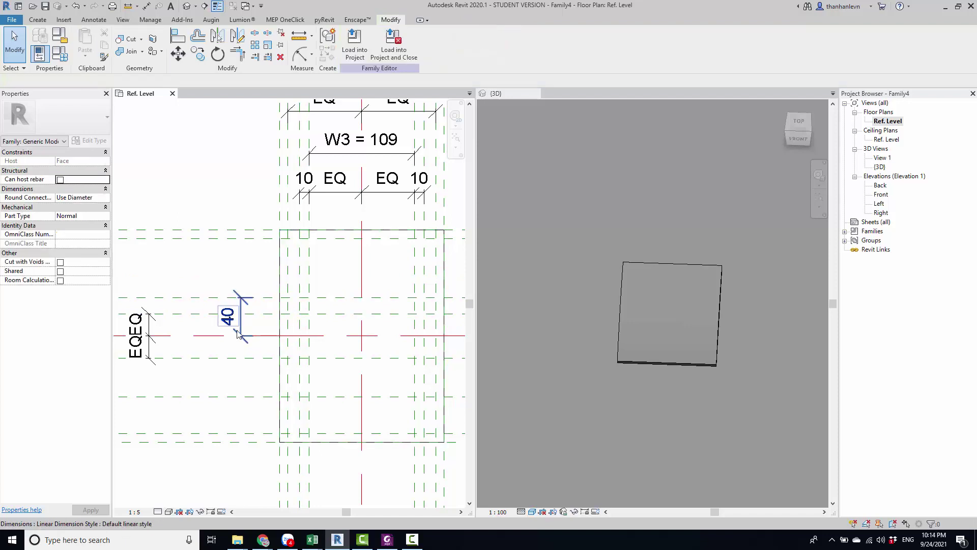
{"action": "scroll", "coordinate": [243, 340], "scroll_direction": "up", "scroll_amount": 2}
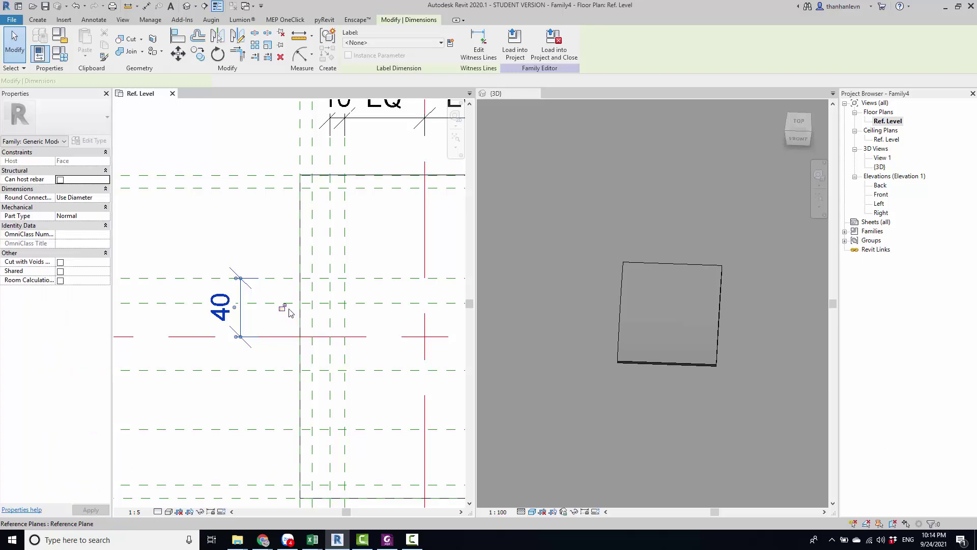
Dimension the lower reference plane and change its 63 spacing to 50
{"action": "key", "text": "d"}
{"action": "key", "text": "i"}
{"action": "scroll", "coordinate": [265, 338], "scroll_direction": "down", "scroll_amount": 1}
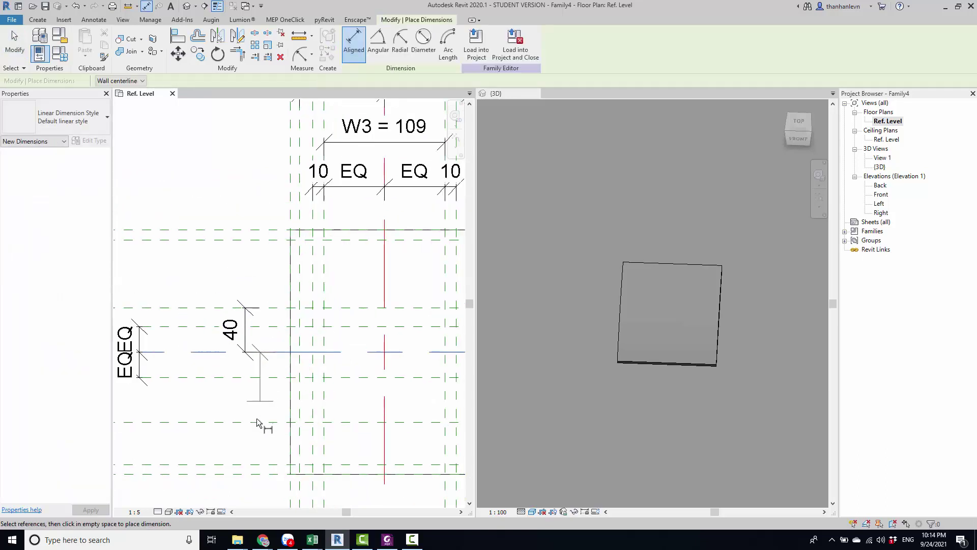
{"action": "scroll", "coordinate": [257, 418], "scroll_direction": "down", "scroll_amount": 1}
{"action": "left_click", "coordinate": [252, 415]}
{"action": "key", "text": "Escape"}
{"action": "key", "text": "Escape"}
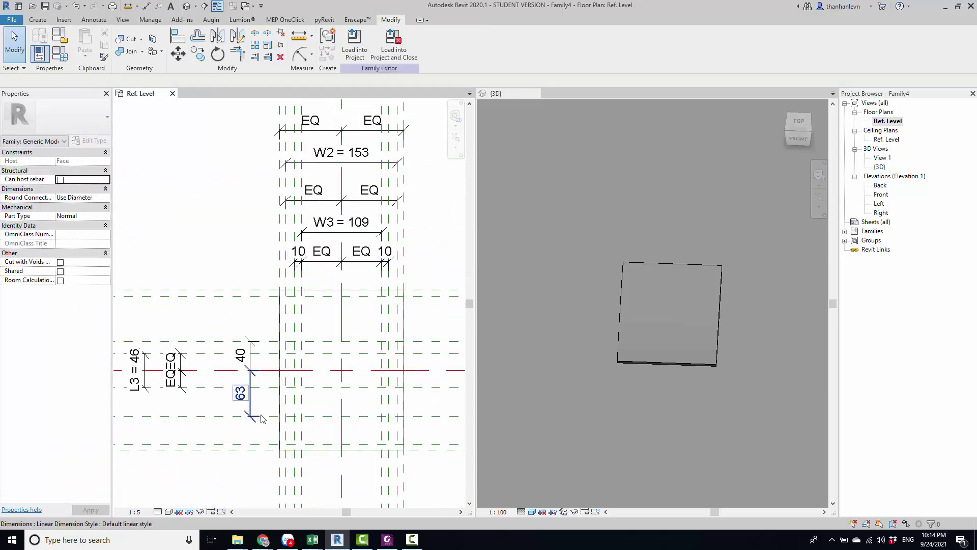
{"action": "middle_click_drag", "start_coordinate": [278, 412], "coordinate": [277, 379]}
{"action": "scroll", "coordinate": [277, 379], "scroll_direction": "up", "scroll_amount": 2}
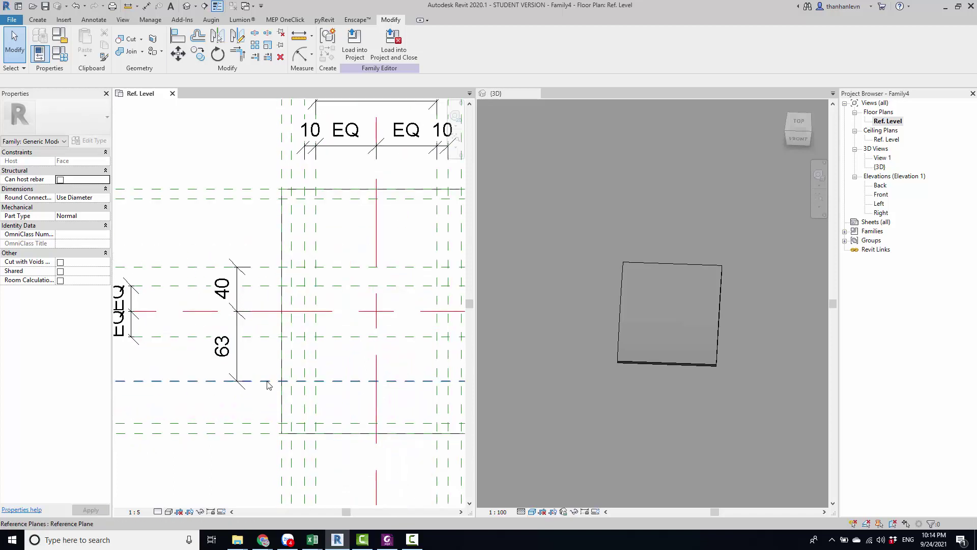
{"action": "left_click", "coordinate": [269, 381]}
{"action": "left_click", "coordinate": [229, 350]}
{"action": "type", "text": "50"}
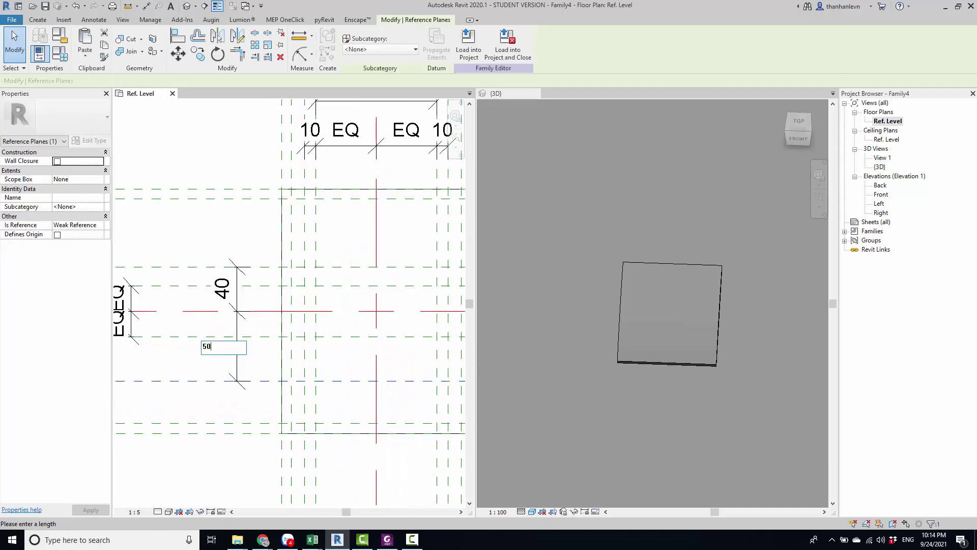
{"action": "key", "text": "Return"}
Review the 50 dimension and the full 10 EQ EQ 10 dimension string
{"action": "left_click", "coordinate": [236, 350]}
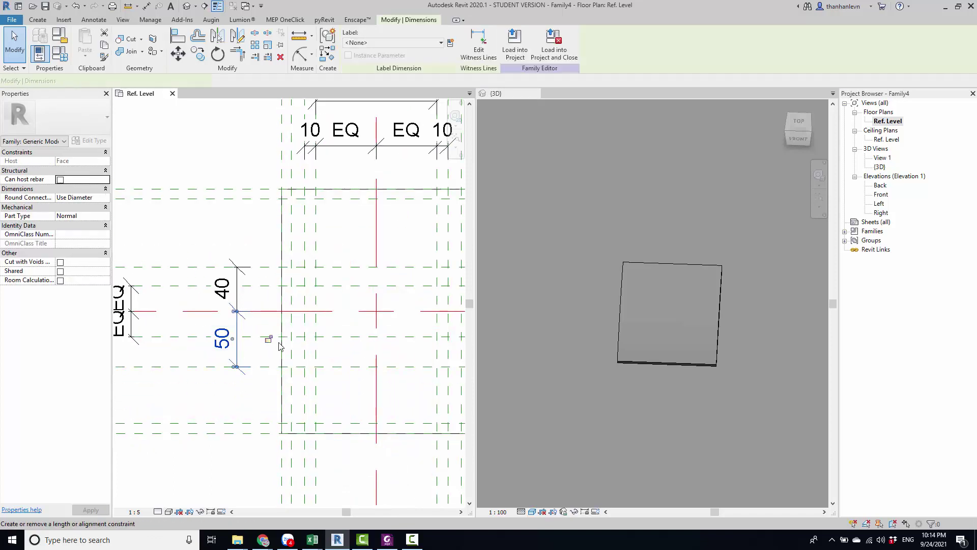
{"action": "scroll", "coordinate": [268, 339], "scroll_direction": "down", "scroll_amount": 2}
{"action": "key", "text": "Escape"}
{"action": "scroll", "coordinate": [270, 341], "scroll_direction": "up", "scroll_amount": 2}
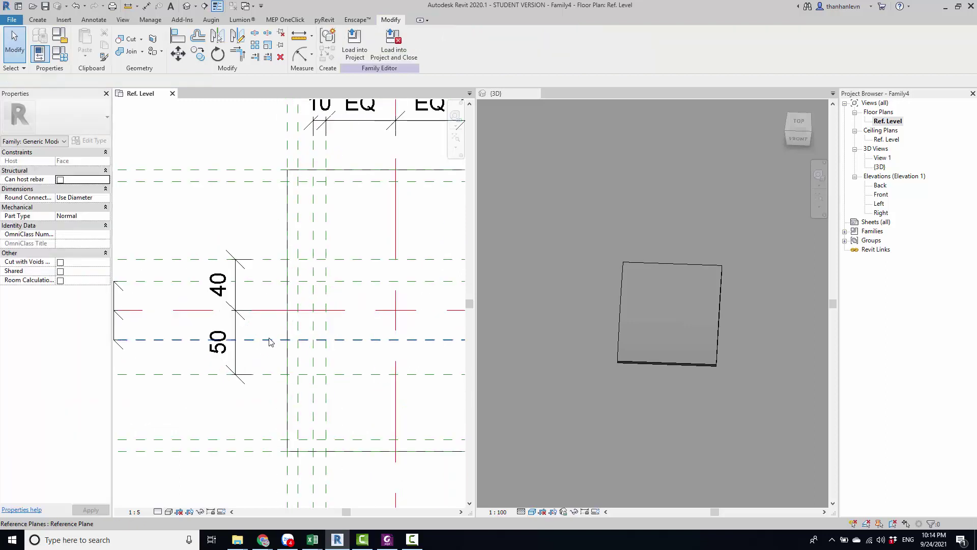
{"action": "middle_click_drag", "start_coordinate": [270, 341], "coordinate": [232, 350]}
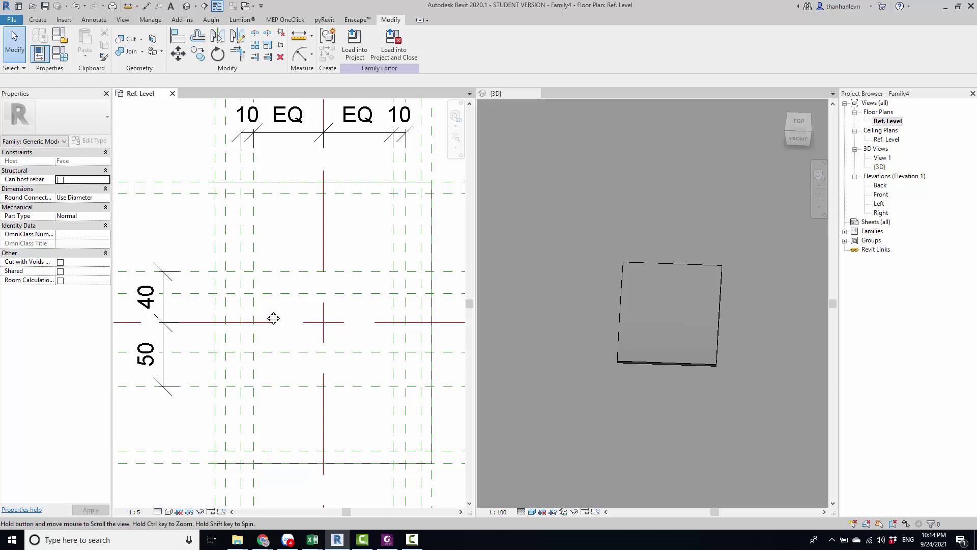
{"action": "middle_click_drag", "start_coordinate": [273, 317], "coordinate": [284, 321]}
{"action": "left_click", "coordinate": [42, 20]}
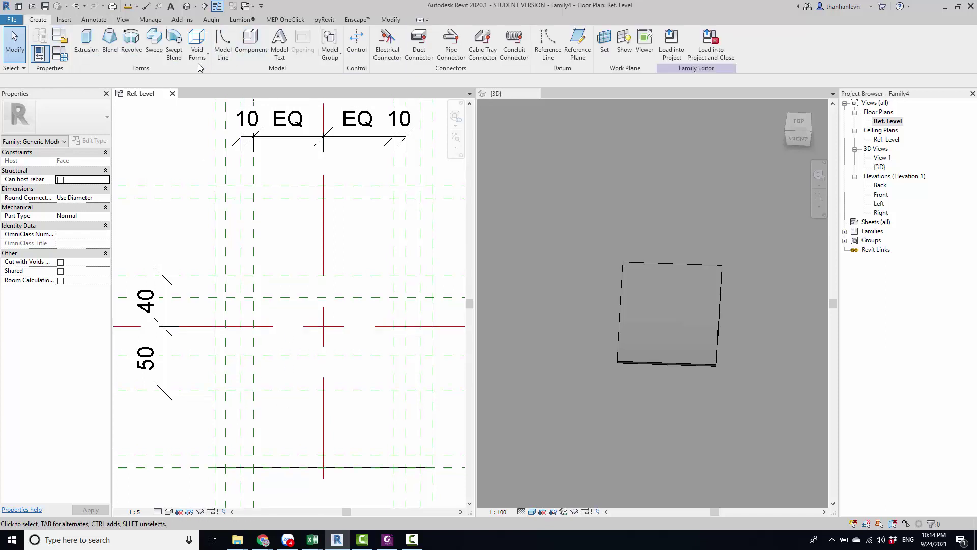
Start a void extrusion and sketch a rectangle between the upper-left and lower-right plane intersections
{"action": "left_click", "coordinate": [197, 48]}
{"action": "left_click", "coordinate": [219, 75]}
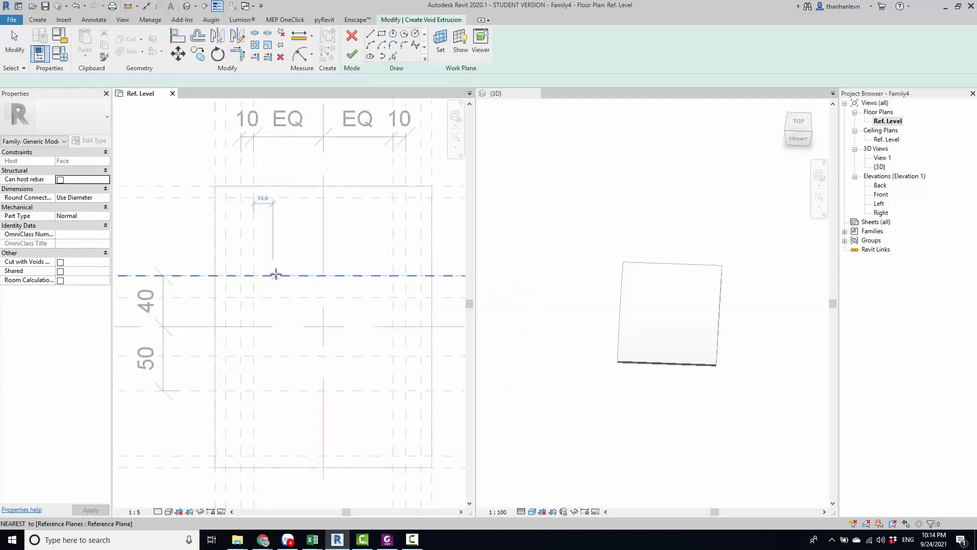
{"action": "scroll", "coordinate": [253, 275], "scroll_direction": "up", "scroll_amount": 2}
{"action": "scroll", "coordinate": [253, 275], "scroll_direction": "down", "scroll_amount": 3}
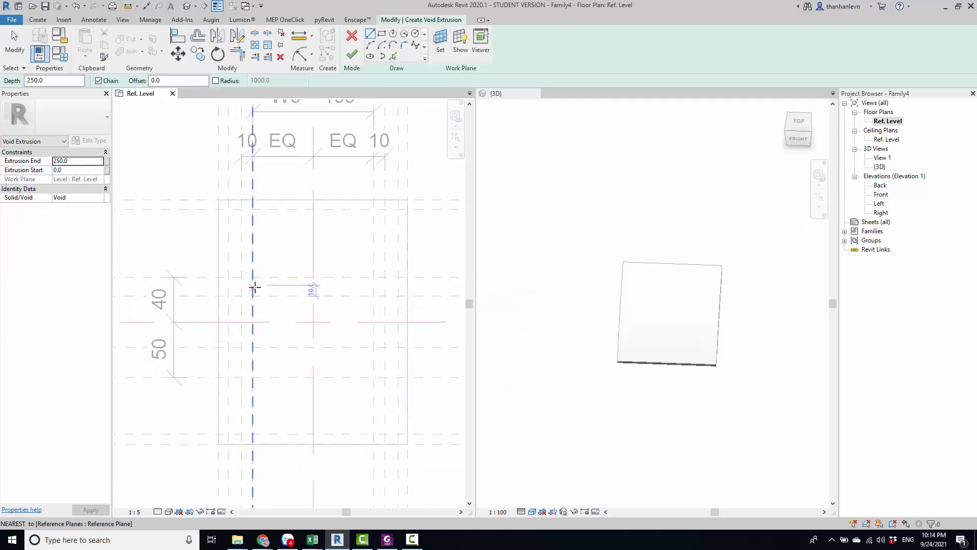
{"action": "scroll", "coordinate": [255, 288], "scroll_direction": "up", "scroll_amount": 1}
{"action": "left_click", "coordinate": [240, 275]}
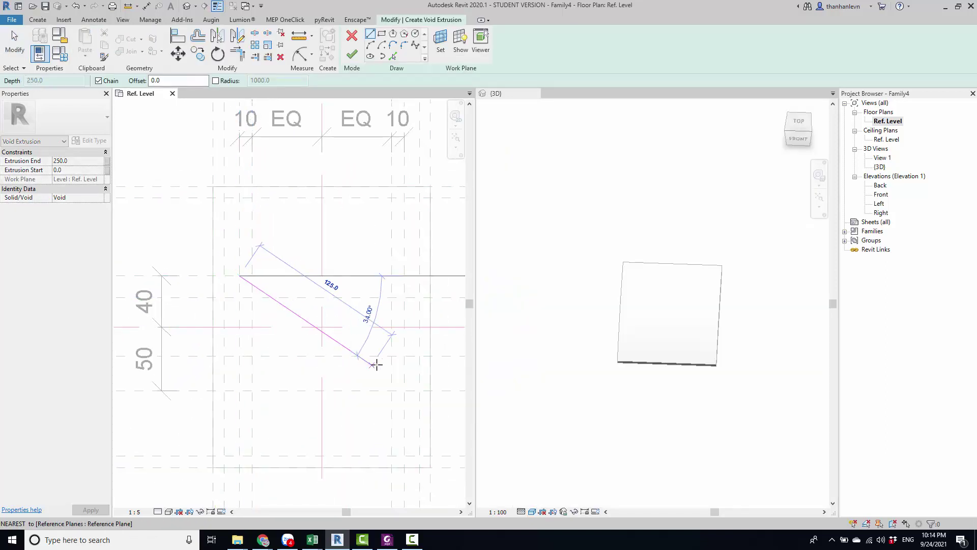
{"action": "key", "text": "Escape"}
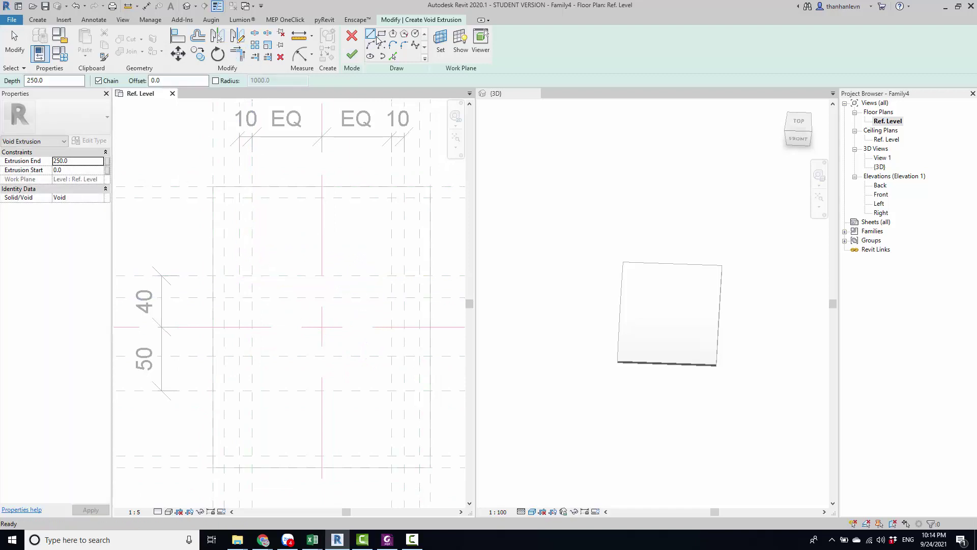
{"action": "left_click", "coordinate": [381, 33]}
{"action": "left_click", "coordinate": [240, 276]}
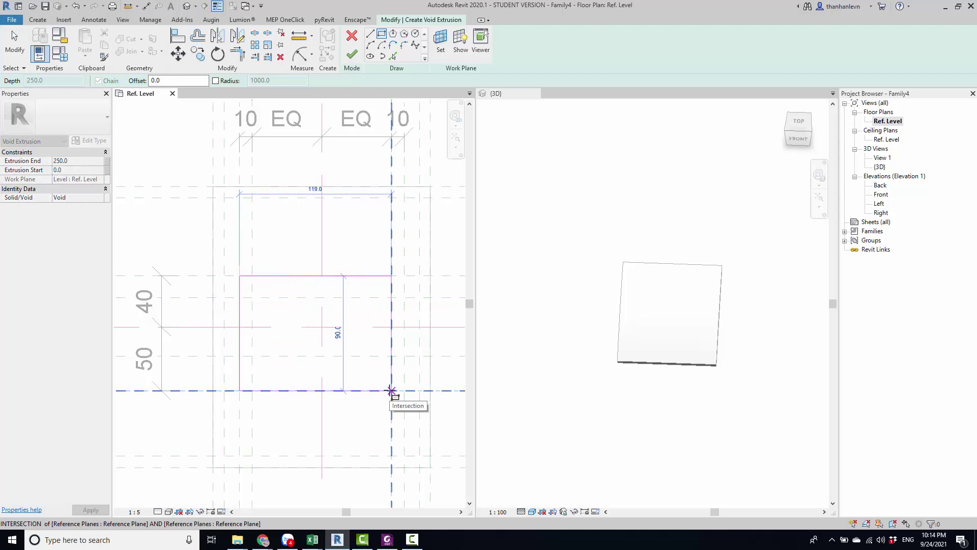
{"action": "left_click", "coordinate": [391, 390]}
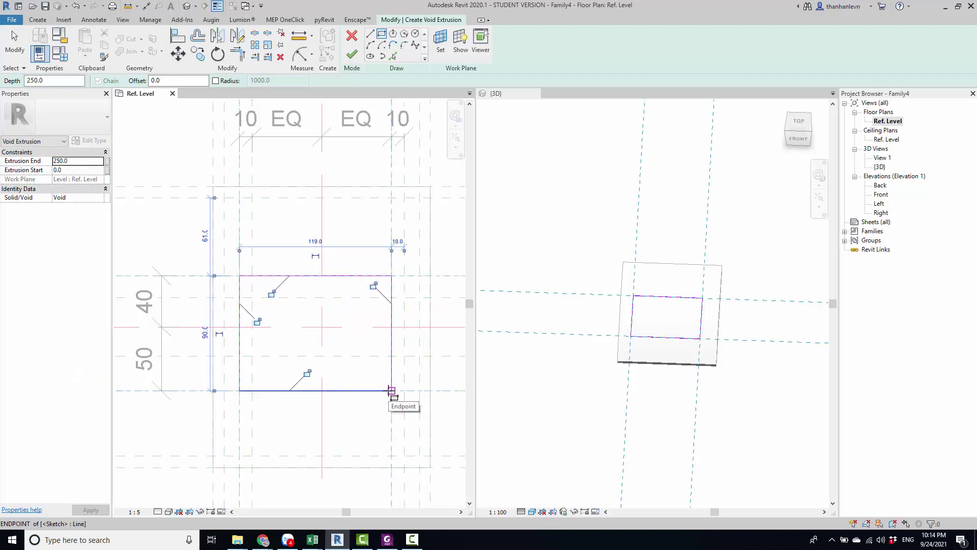
{"action": "key", "text": "Escape"}
{"action": "key", "text": "Escape"}
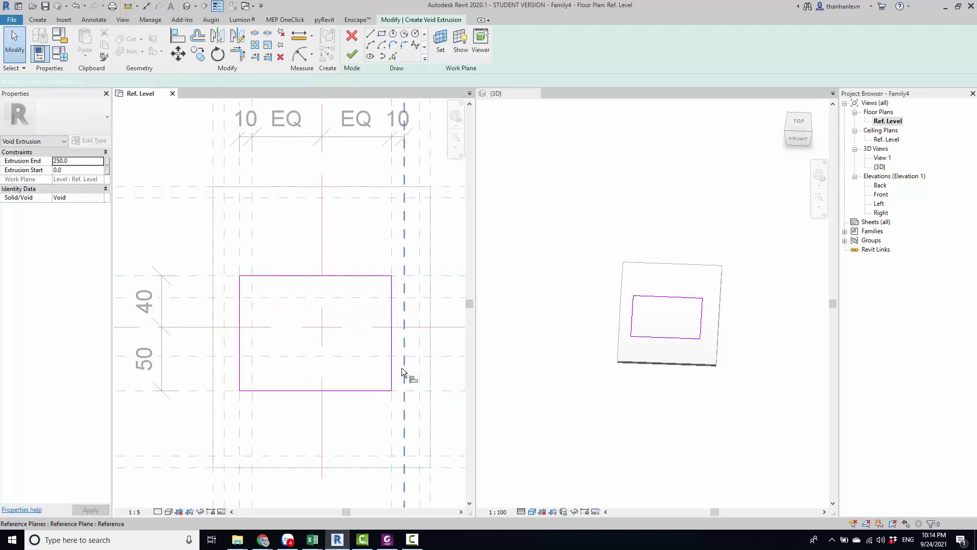
Align the rectangle's right, top and bottom edges to the reference planes and finish the sketch
{"action": "key", "text": "a"}
{"action": "key", "text": "l"}
{"action": "left_click", "coordinate": [404, 356]}
{"action": "left_click", "coordinate": [391, 315]}
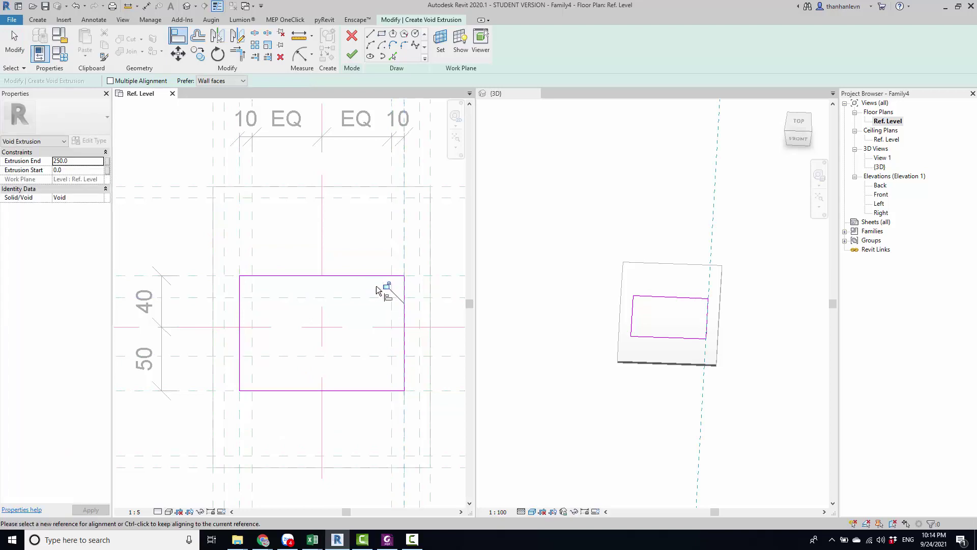
{"action": "left_click", "coordinate": [423, 276]}
{"action": "left_click", "coordinate": [290, 276]}
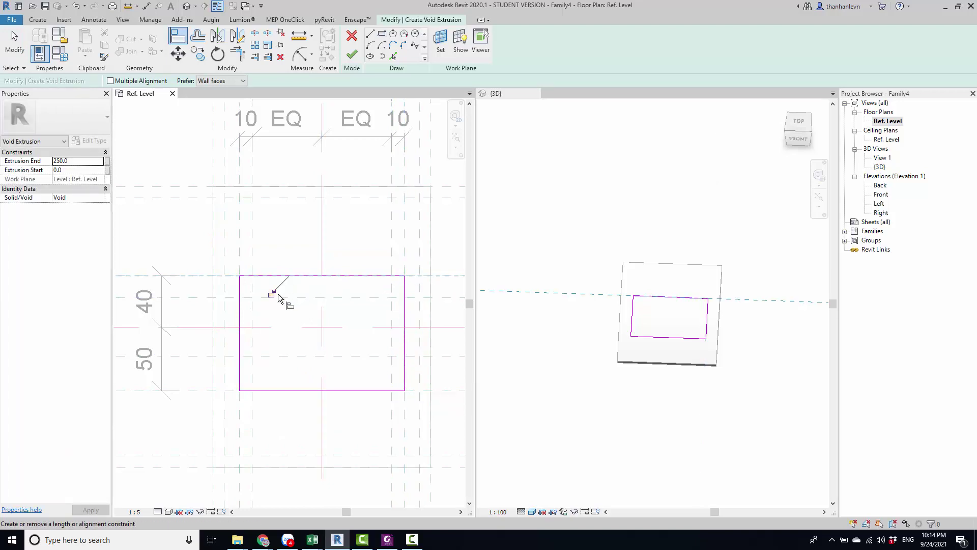
{"action": "left_click", "coordinate": [238, 241]}
{"action": "left_click", "coordinate": [255, 391]}
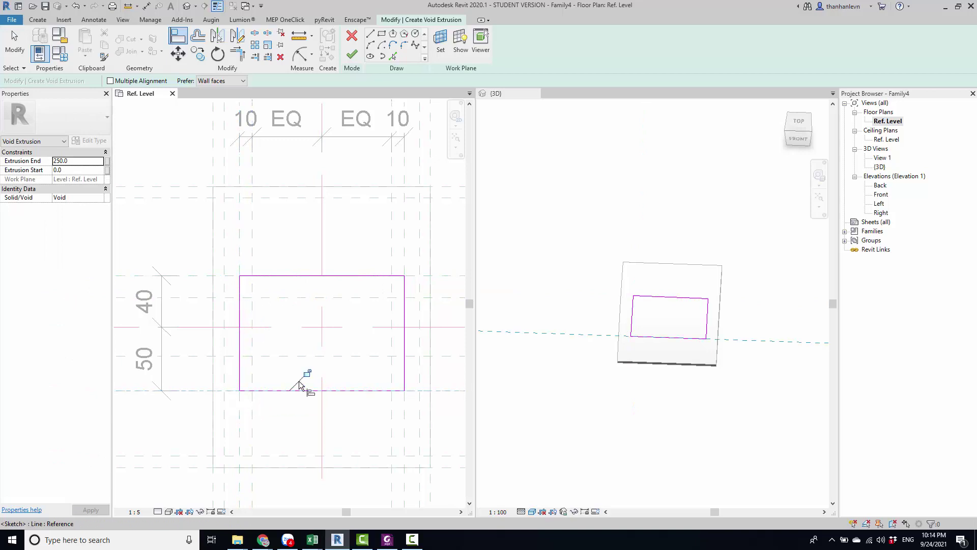
{"action": "left_click", "coordinate": [305, 390]}
{"action": "key", "text": "Escape"}
{"action": "key", "text": "Escape"}
{"action": "scroll", "coordinate": [236, 361], "scroll_direction": "down", "scroll_amount": 2}
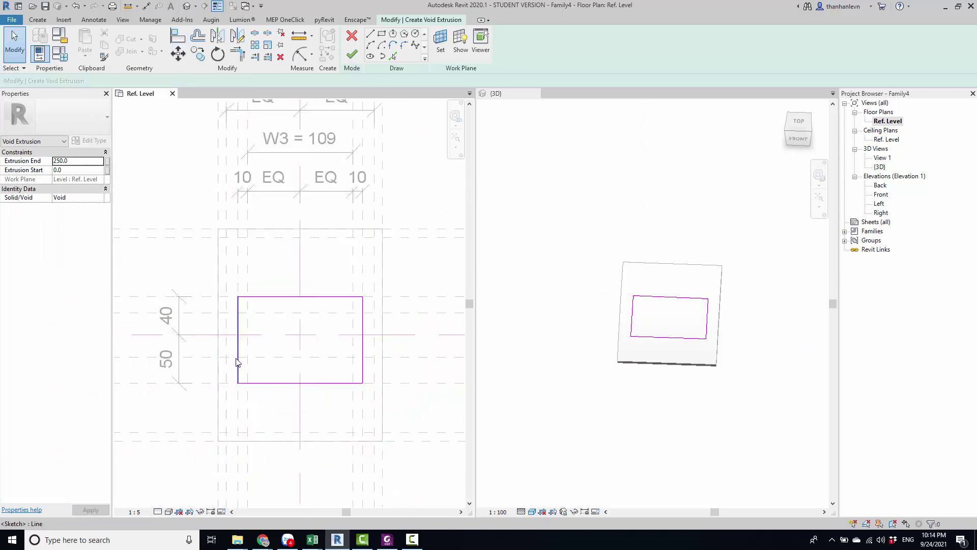
{"action": "scroll", "coordinate": [237, 363], "scroll_direction": "down", "scroll_amount": 1}
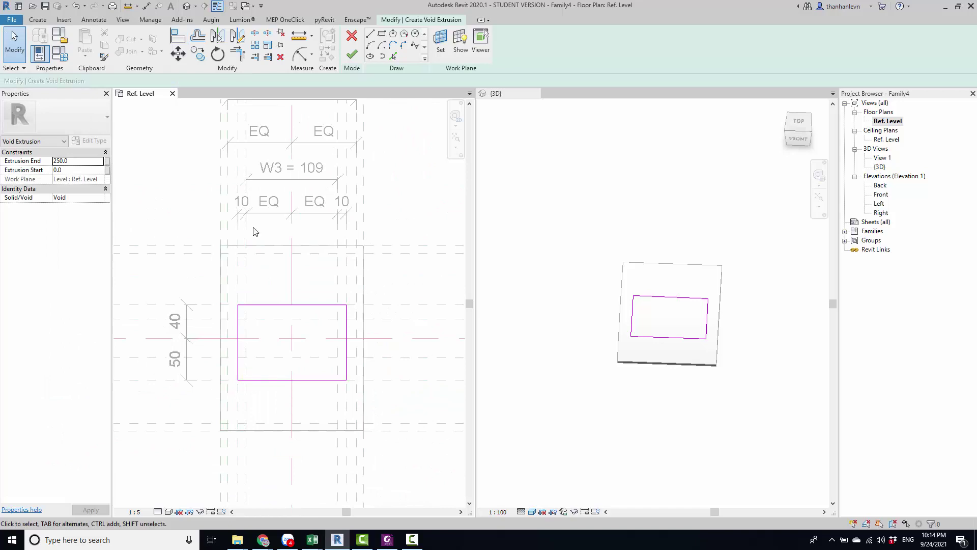
{"action": "left_click", "coordinate": [356, 56]}
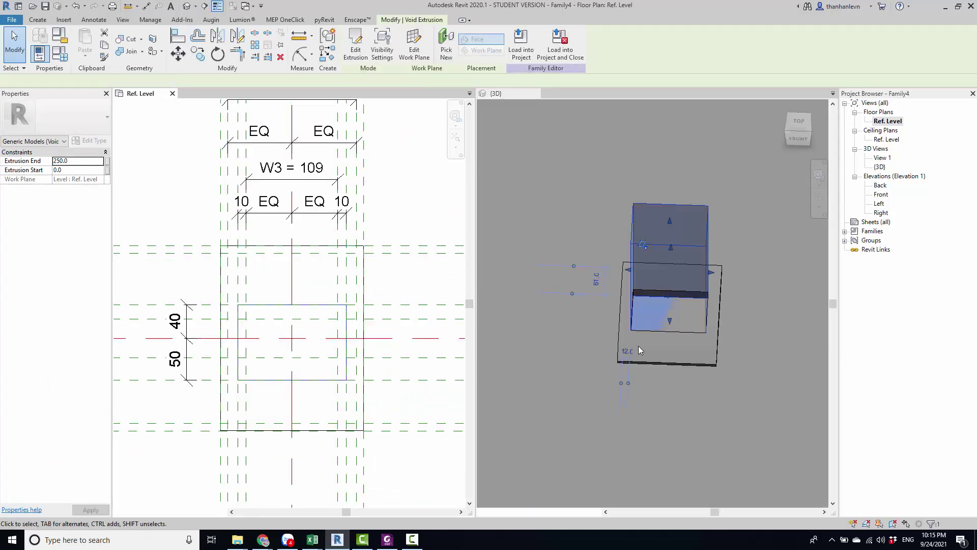
In the Front elevation, drag the void extrusion's top down to a depth of 24
{"action": "mouse_move", "coordinate": [646, 353]}
{"action": "middle_mouse_down", "text": "shift"}
{"action": "mouse_move", "coordinate": [560, 314]}
{"action": "mouse_move", "coordinate": [683, 304]}
{"action": "mouse_move", "coordinate": [668, 320]}
{"action": "middle_mouse_up", "text": "shift"}
{"action": "left_click_drag", "start_coordinate": [669, 219], "coordinate": [657, 275]}
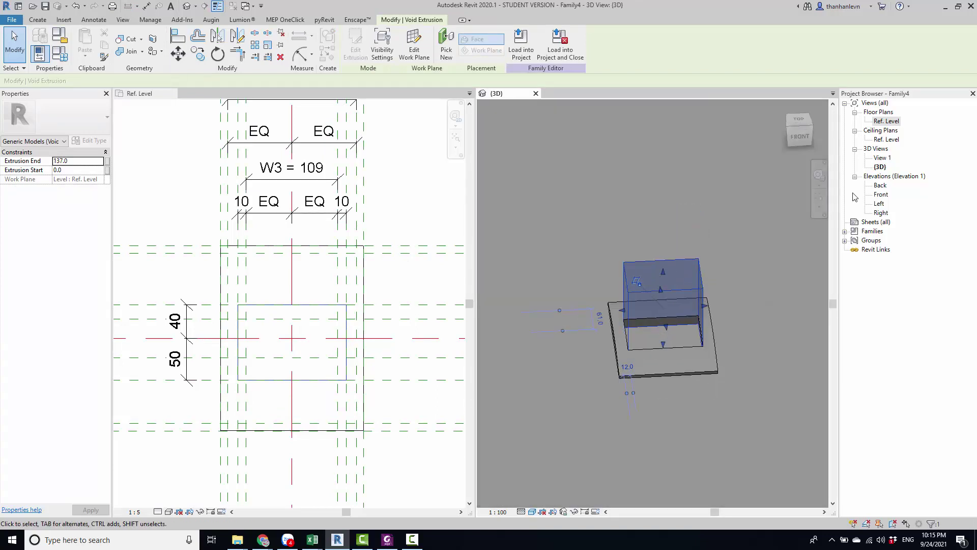
{"action": "left_click", "coordinate": [665, 204]}
{"action": "double_click", "coordinate": [881, 194]}
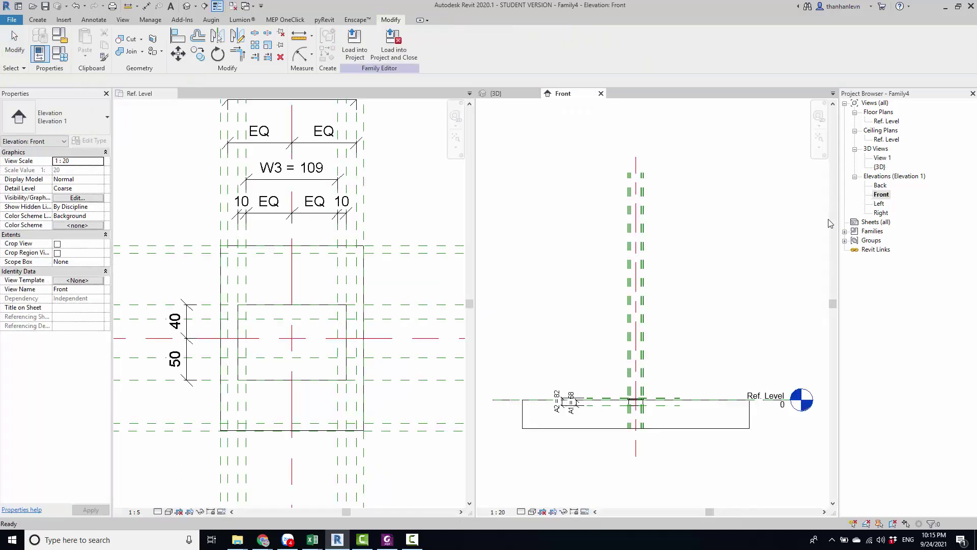
{"action": "scroll", "coordinate": [568, 379], "scroll_direction": "up", "scroll_amount": 2}
{"action": "scroll", "coordinate": [568, 380], "scroll_direction": "up", "scroll_amount": 2}
{"action": "scroll", "coordinate": [568, 379], "scroll_direction": "up", "scroll_amount": 2}
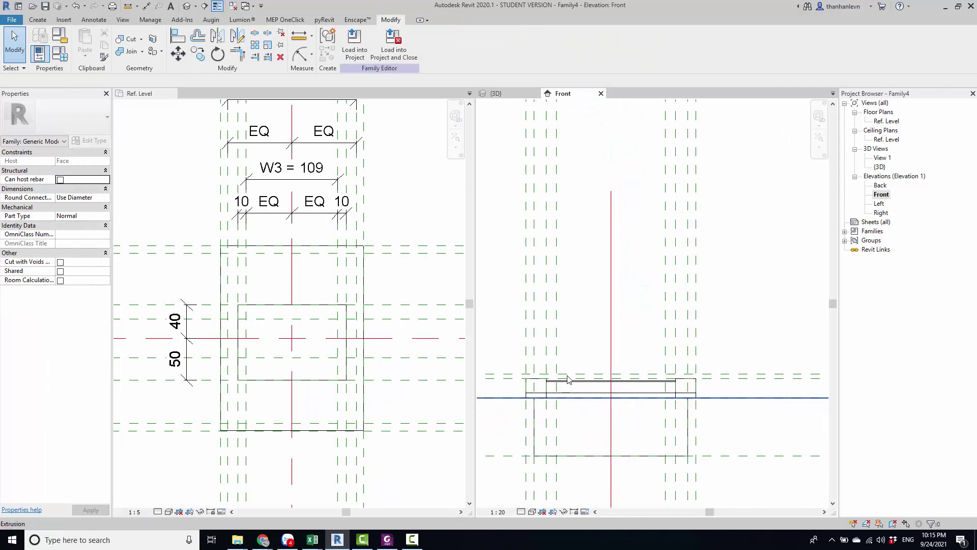
{"action": "scroll", "coordinate": [568, 379], "scroll_direction": "up", "scroll_amount": 2}
{"action": "left_click", "coordinate": [564, 359]}
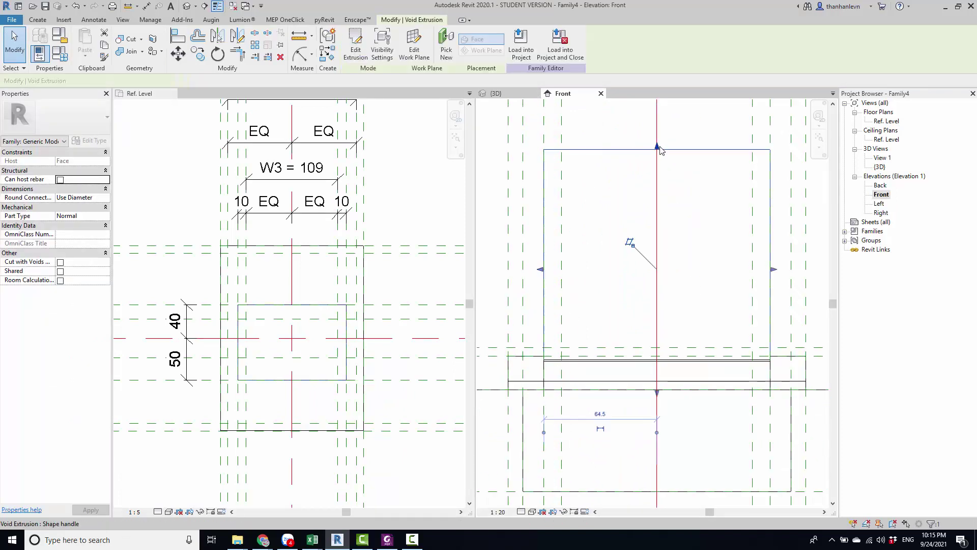
{"action": "left_click_drag", "start_coordinate": [657, 147], "coordinate": [657, 346]}
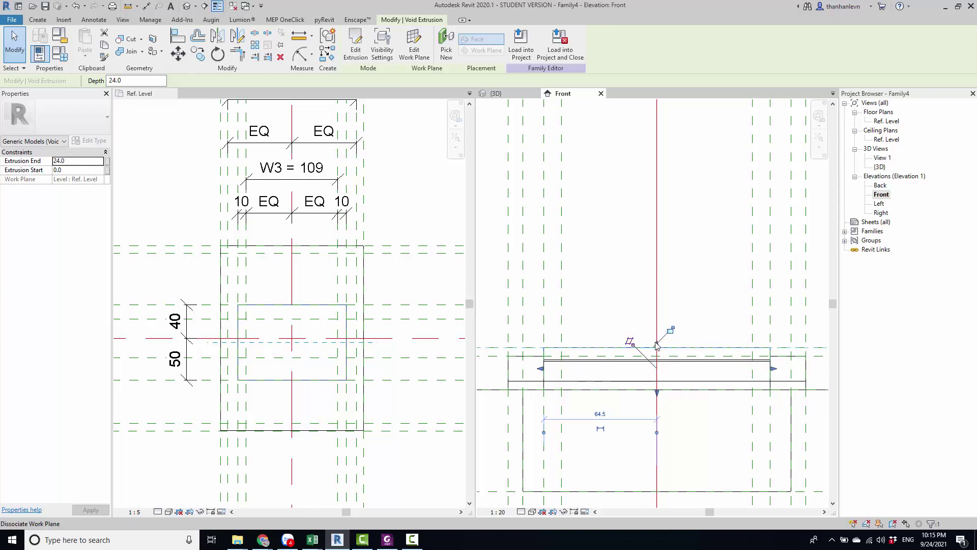
{"action": "key", "text": "Escape"}
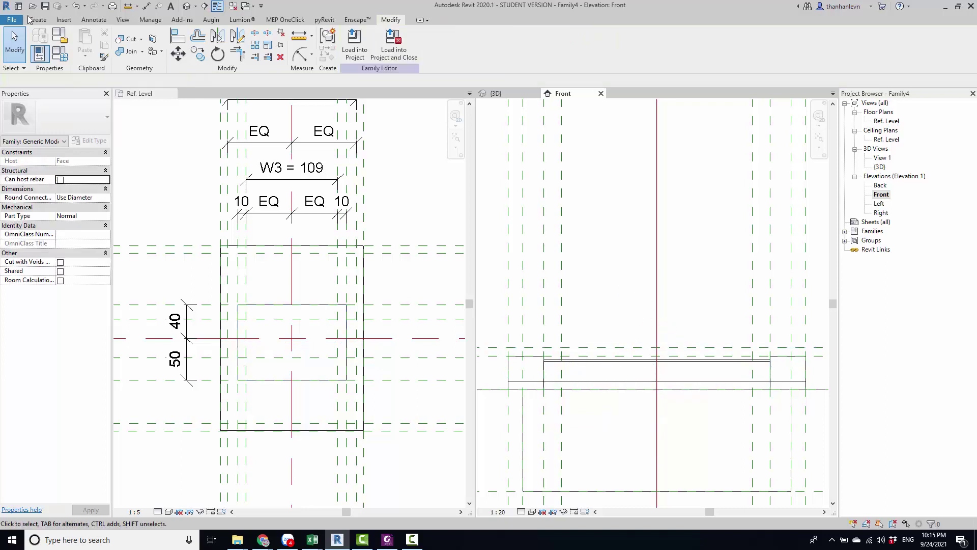
Orbit and zoom the 3D view to check the recess cut into the panel
{"action": "left_click", "coordinate": [187, 7]}
{"action": "middle_click_drag", "start_coordinate": [584, 264], "coordinate": [599, 401]}
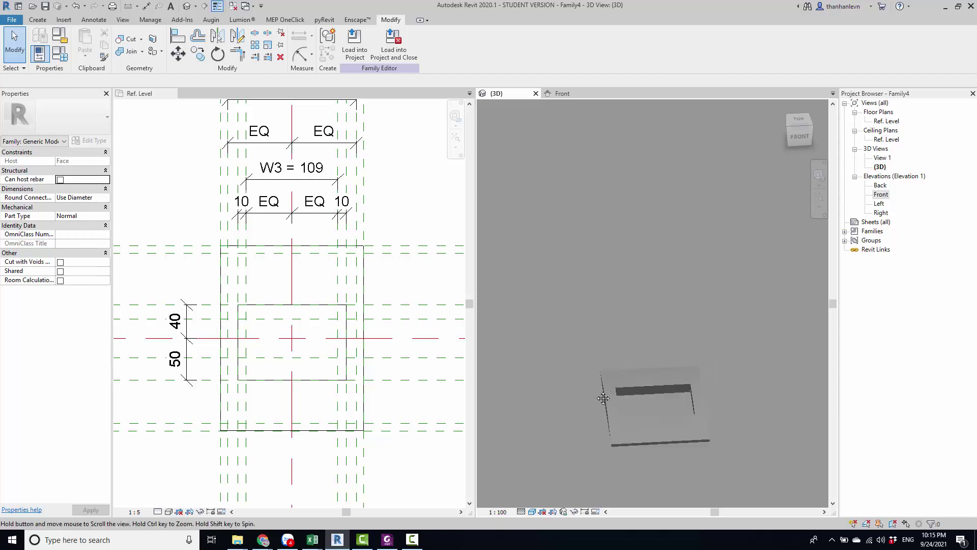
{"action": "scroll", "coordinate": [656, 354], "scroll_direction": "up", "scroll_amount": 3}
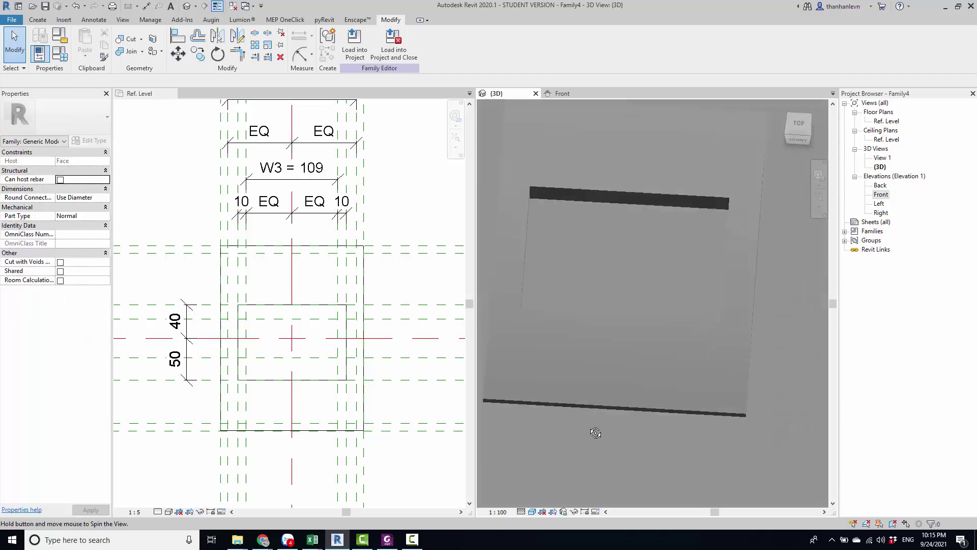
{"action": "middle_click_drag", "start_coordinate": [615, 358], "coordinate": [605, 418], "text": "shift"}
{"action": "scroll", "coordinate": [277, 352], "scroll_direction": "up", "scroll_amount": 2}
{"action": "scroll", "coordinate": [283, 371], "scroll_direction": "up", "scroll_amount": 2}
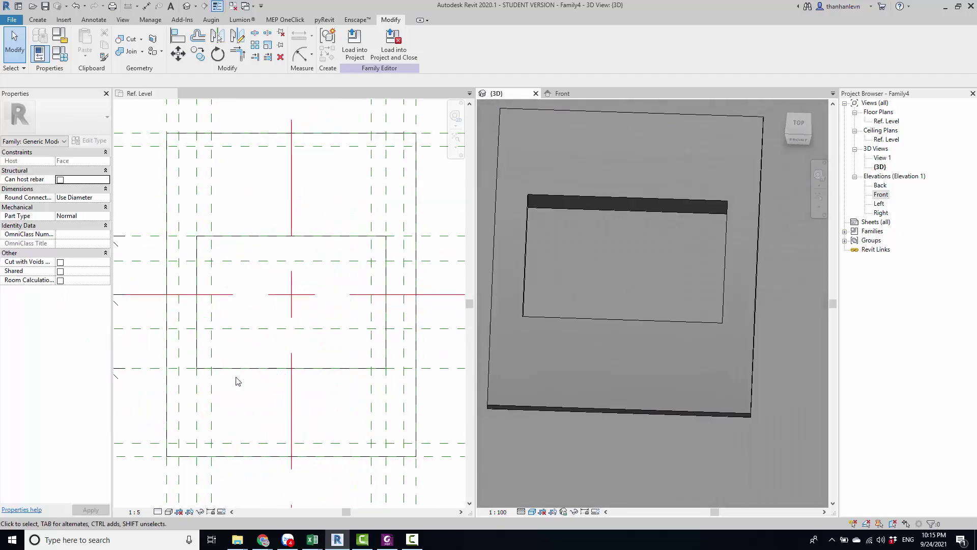
{"action": "scroll", "coordinate": [243, 356], "scroll_direction": "up", "scroll_amount": 2}
{"action": "scroll", "coordinate": [274, 342], "scroll_direction": "up", "scroll_amount": 2}
Copy the horizontal reference plane 50 below itself
{"action": "left_click", "coordinate": [189, 352]}
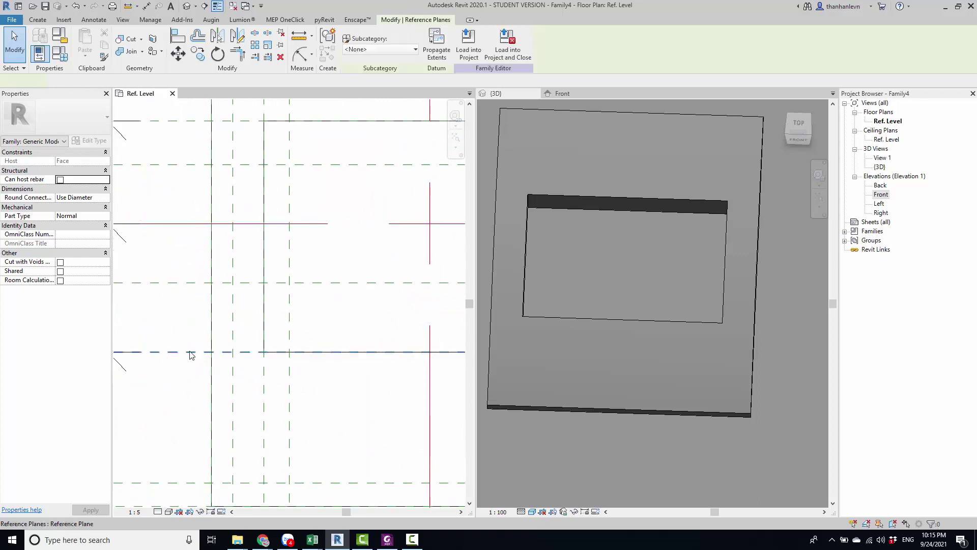
{"action": "key", "text": "c"}
{"action": "key", "text": "o"}
{"action": "left_click", "coordinate": [185, 358]}
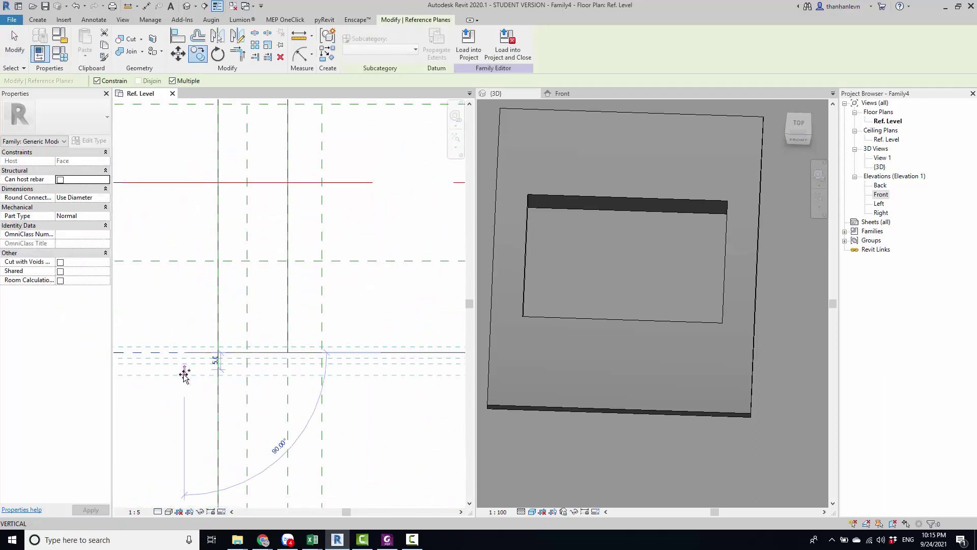
{"action": "scroll", "coordinate": [185, 379], "scroll_direction": "down", "scroll_amount": 1}
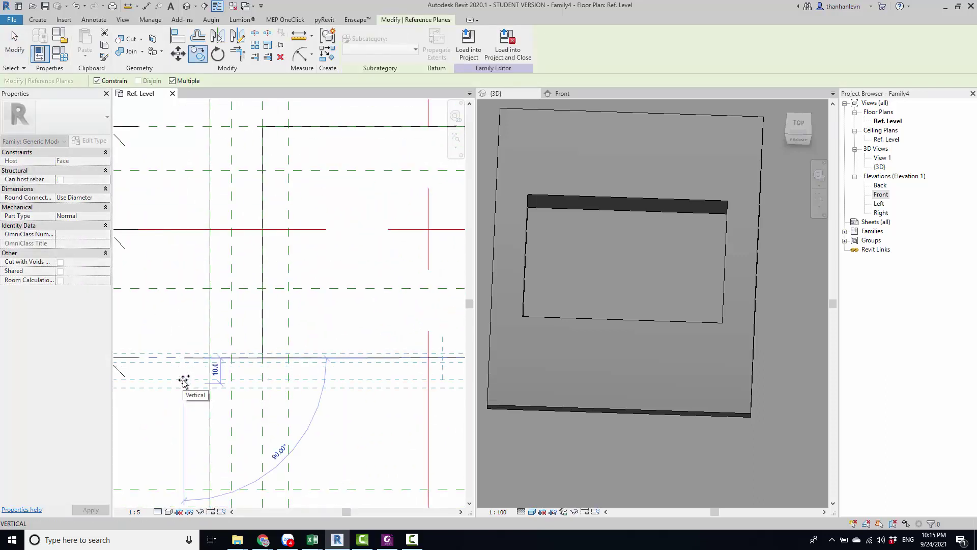
{"action": "type", "text": "150"}
{"action": "key", "text": "Return"}
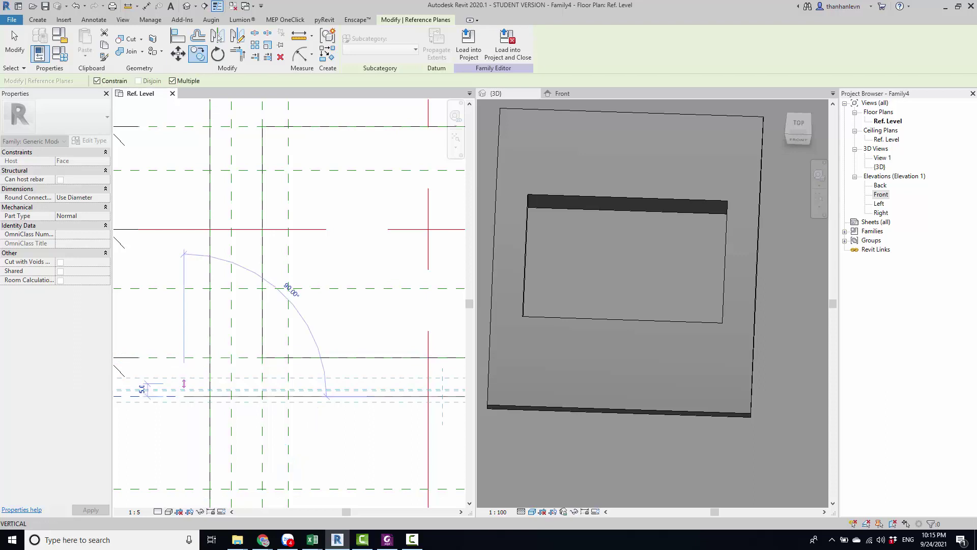
{"action": "key", "text": "Escape"}
{"action": "scroll", "coordinate": [181, 384], "scroll_direction": "down", "scroll_amount": 2}
Dimension the new plane from the plane above and change its 15 spacing to 10
{"action": "key", "text": "d"}
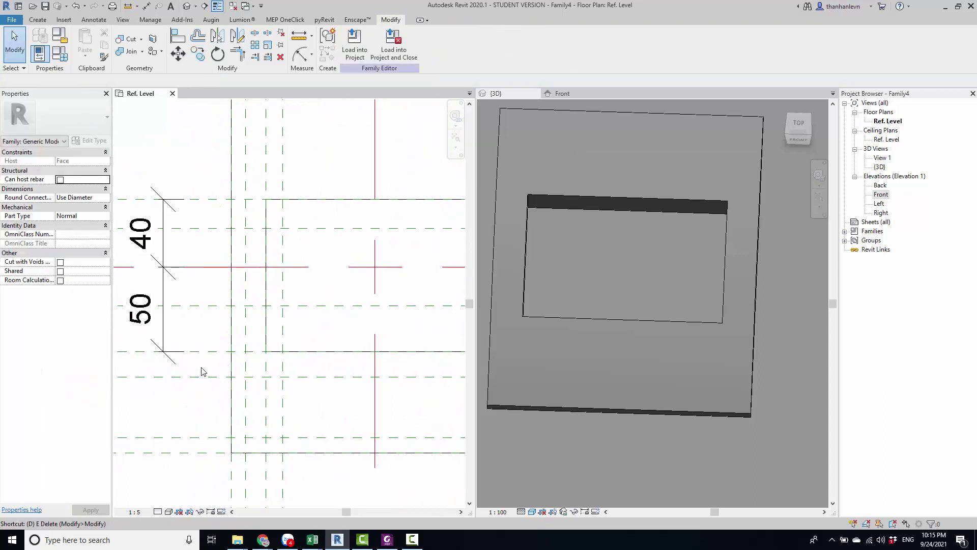
{"action": "key", "text": "i"}
{"action": "left_click", "coordinate": [196, 352]}
{"action": "left_click", "coordinate": [191, 377]}
{"action": "left_click", "coordinate": [166, 368]}
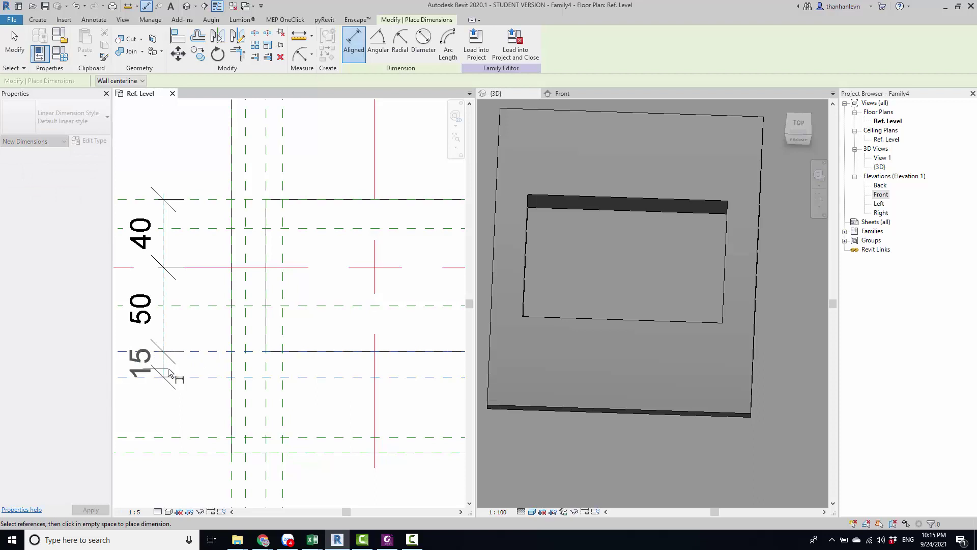
{"action": "key", "text": "Escape"}
{"action": "key", "text": "Escape"}
{"action": "left_click", "coordinate": [192, 378]}
{"action": "left_click", "coordinate": [153, 364]}
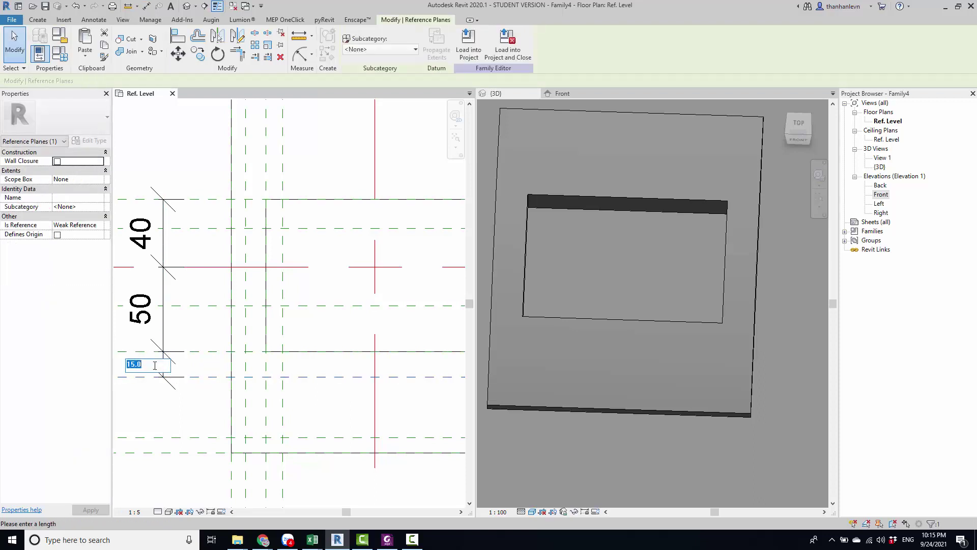
{"action": "type", "text": "10"}
{"action": "key", "text": "Return"}
{"action": "left_click", "coordinate": [163, 363]}
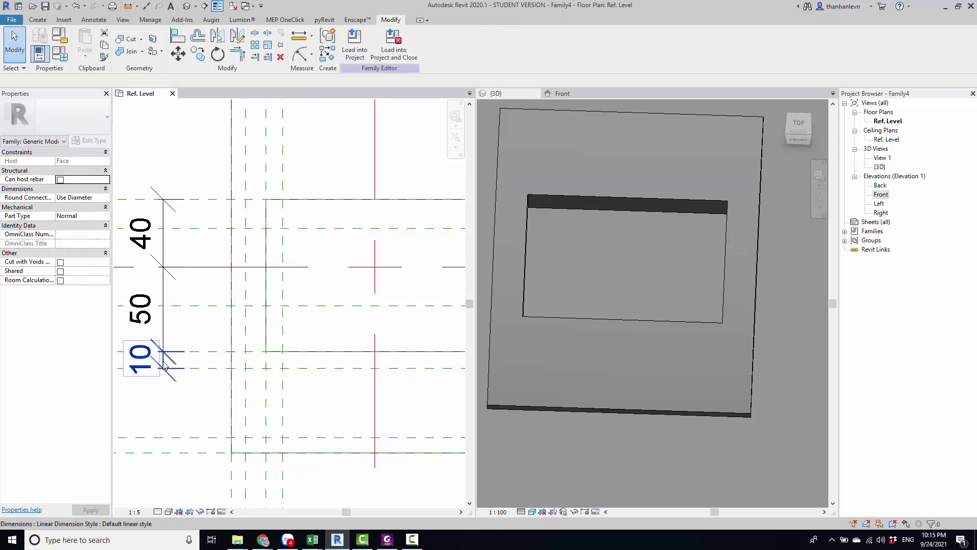
{"action": "key", "text": "Escape"}
Zoom the plan to fit and inspect the void extrusion
{"action": "key", "text": "z"}
{"action": "key", "text": "f"}
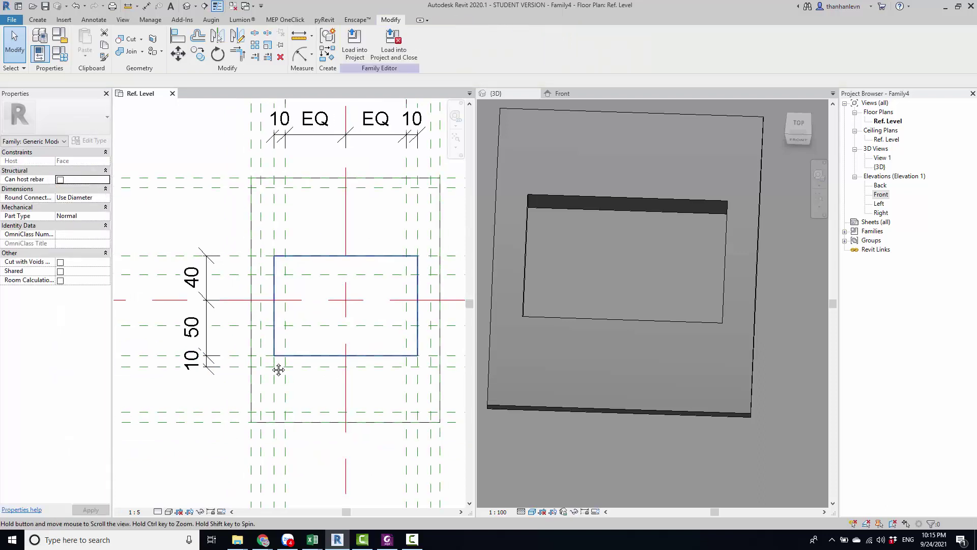
{"action": "scroll", "coordinate": [275, 364], "scroll_direction": "up", "scroll_amount": 1}
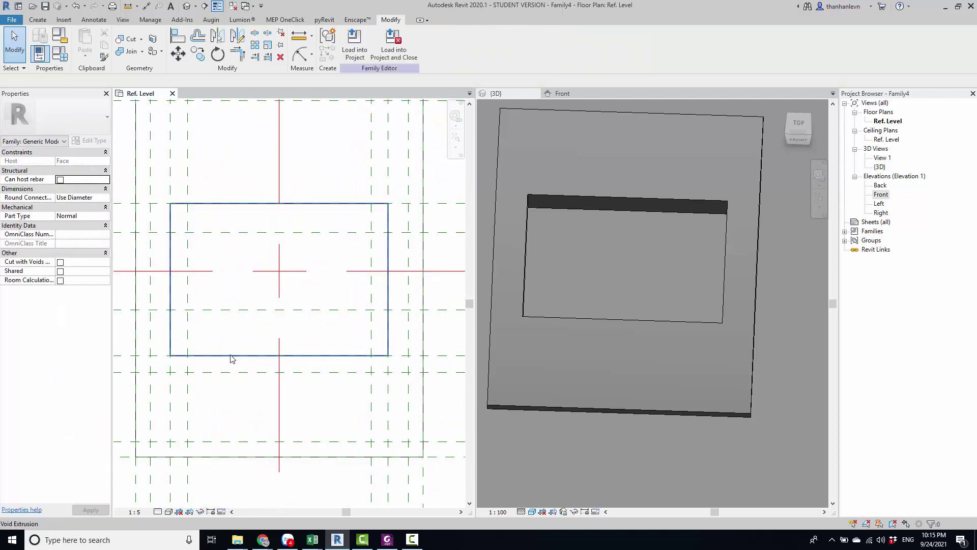
{"action": "left_click", "coordinate": [231, 358]}
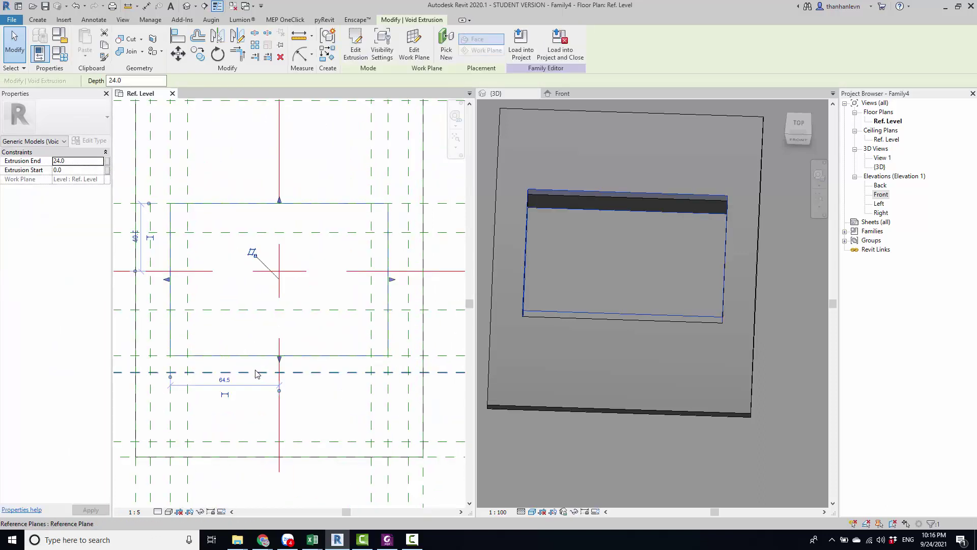
{"action": "left_click", "coordinate": [256, 368]}
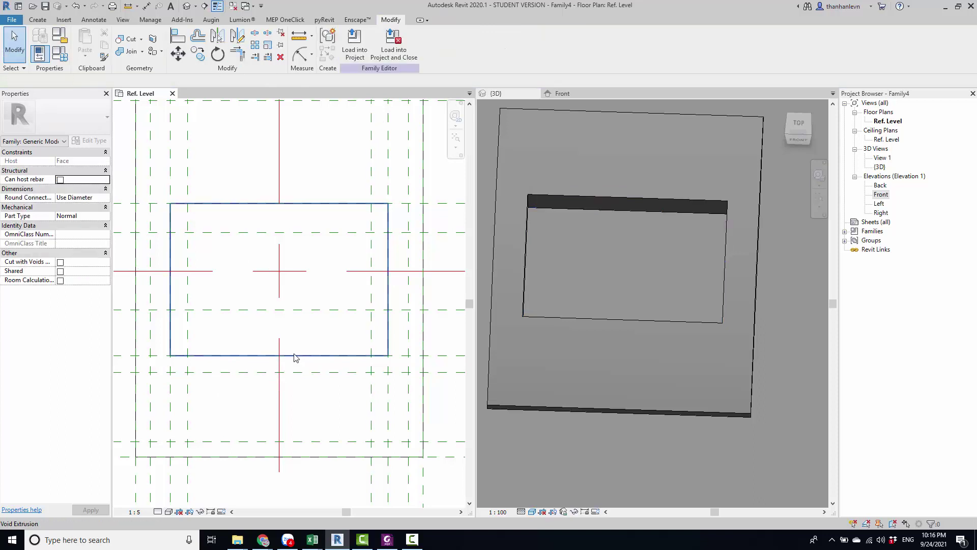
{"action": "left_click", "coordinate": [37, 20]}
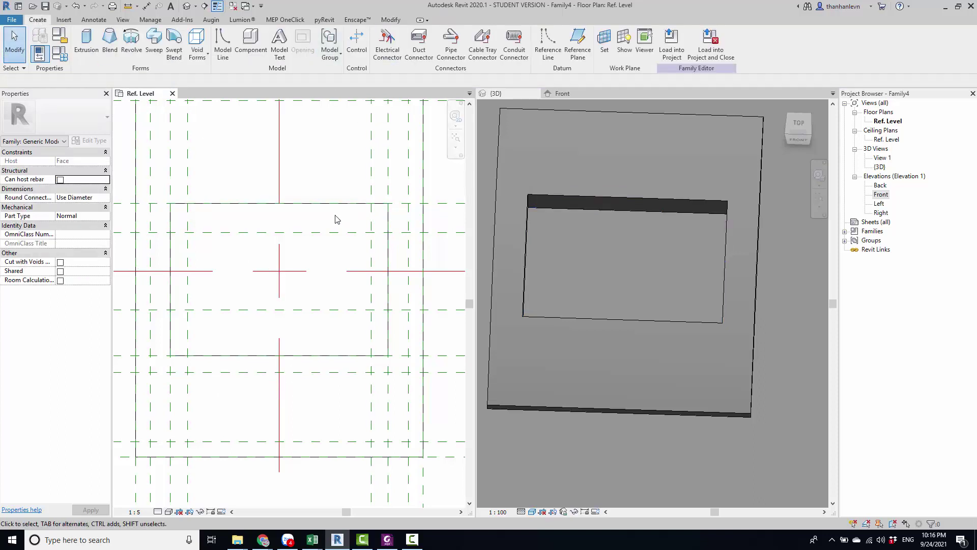
In the Front elevation, copy the top horizontal reference plane to just below it
{"action": "scroll", "coordinate": [290, 270], "scroll_direction": "down", "scroll_amount": 1}
{"action": "left_click", "coordinate": [562, 94]}
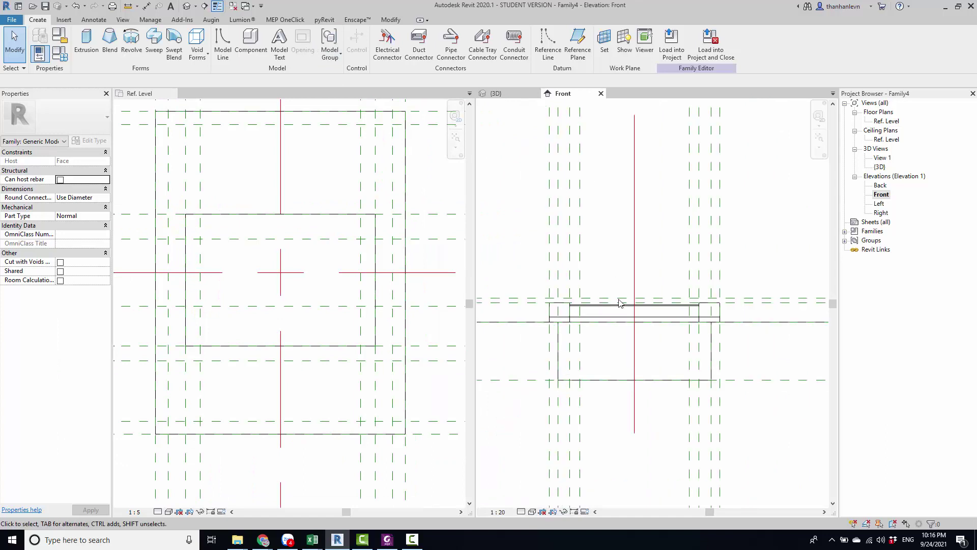
{"action": "scroll", "coordinate": [530, 301], "scroll_direction": "up", "scroll_amount": 1}
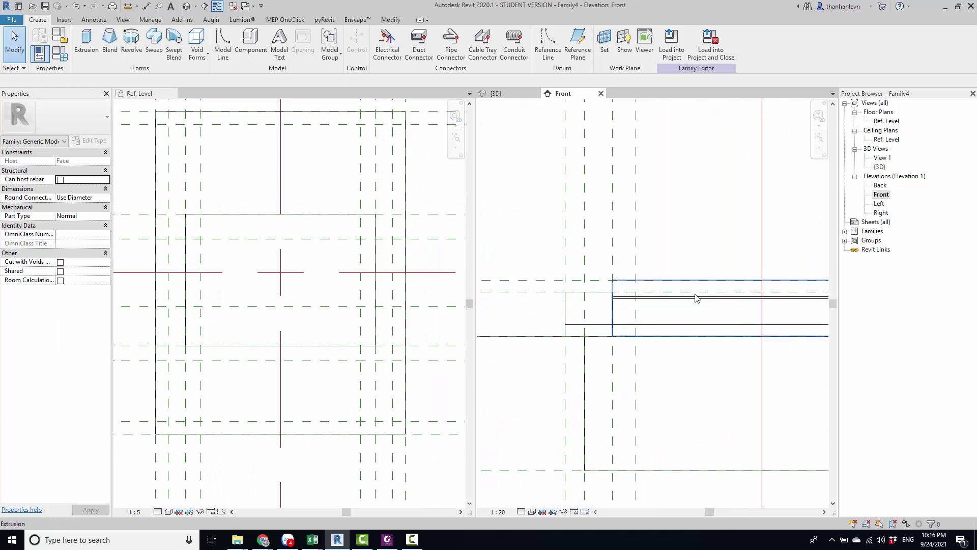
{"action": "scroll", "coordinate": [694, 299], "scroll_direction": "up", "scroll_amount": 1}
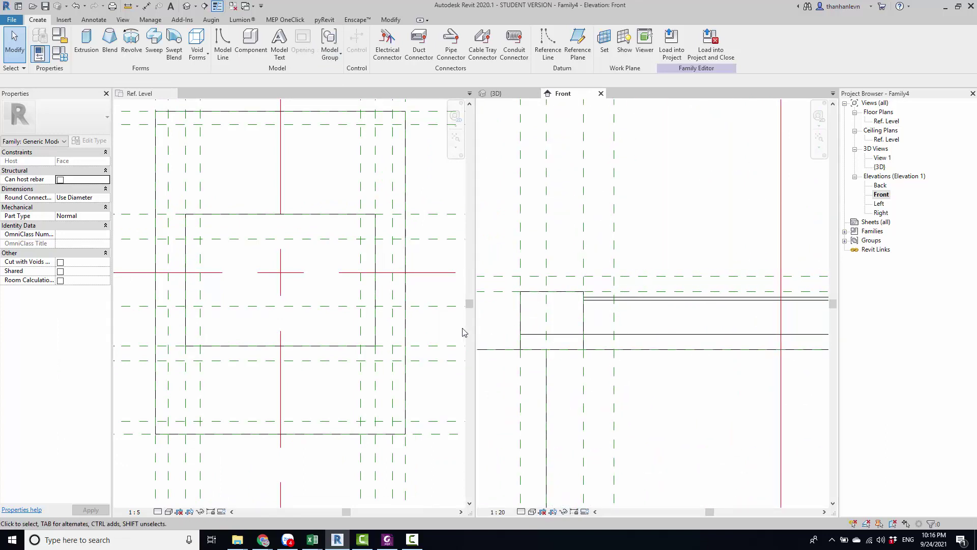
{"action": "scroll", "coordinate": [662, 324], "scroll_direction": "down", "scroll_amount": 1}
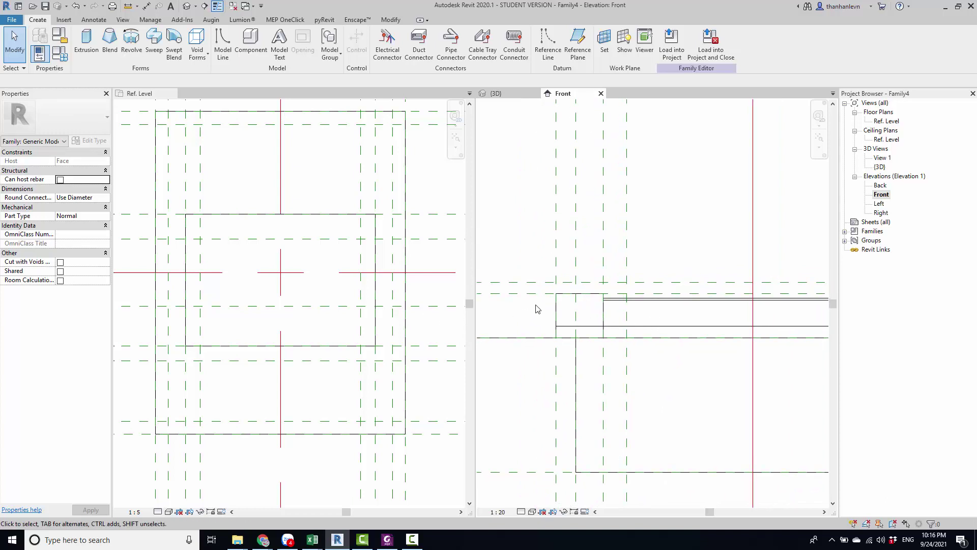
{"action": "left_click", "coordinate": [538, 293]}
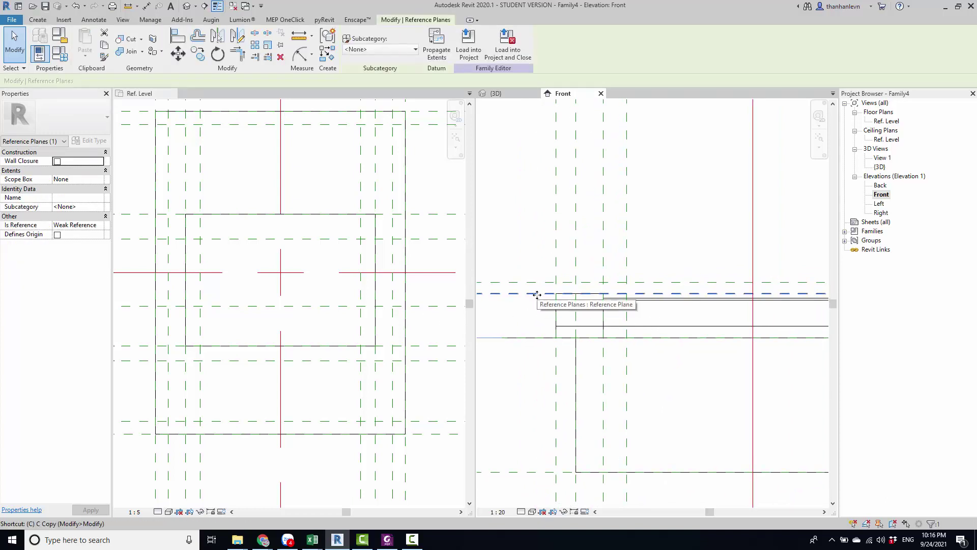
{"action": "key", "text": "o"}
{"action": "left_click", "coordinate": [538, 296]}
{"action": "left_click", "coordinate": [539, 314]}
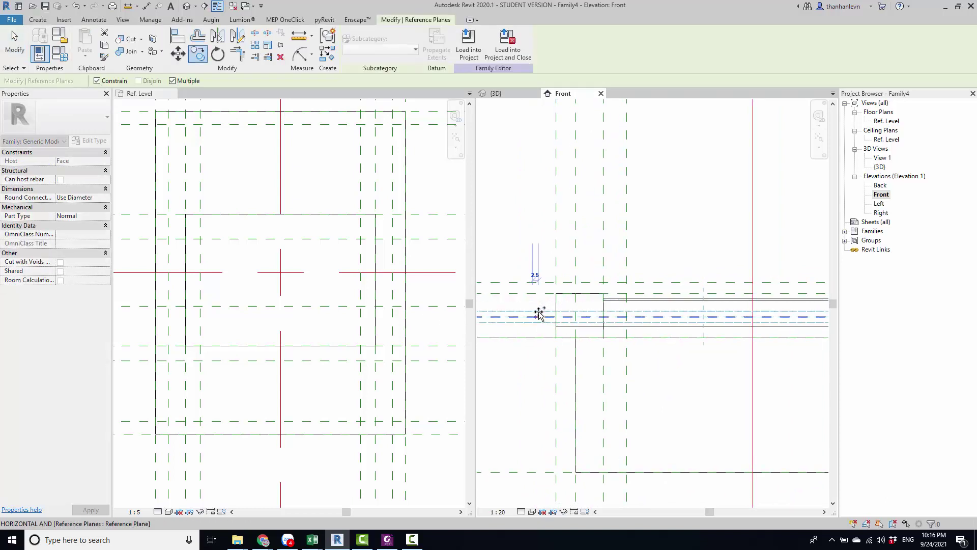
{"action": "key", "text": "Escape"}
{"action": "key", "text": "Escape"}
{"action": "scroll", "coordinate": [540, 315], "scroll_direction": "down", "scroll_amount": 1}
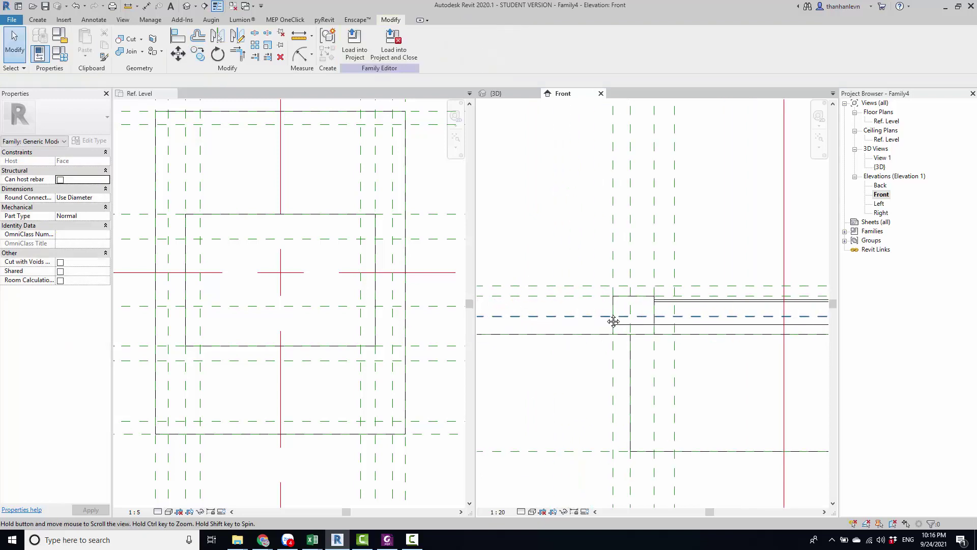
{"action": "middle_click_drag", "start_coordinate": [540, 315], "coordinate": [606, 319]}
Set the new plane's offset from the top plane to 5
{"action": "key", "text": "i"}
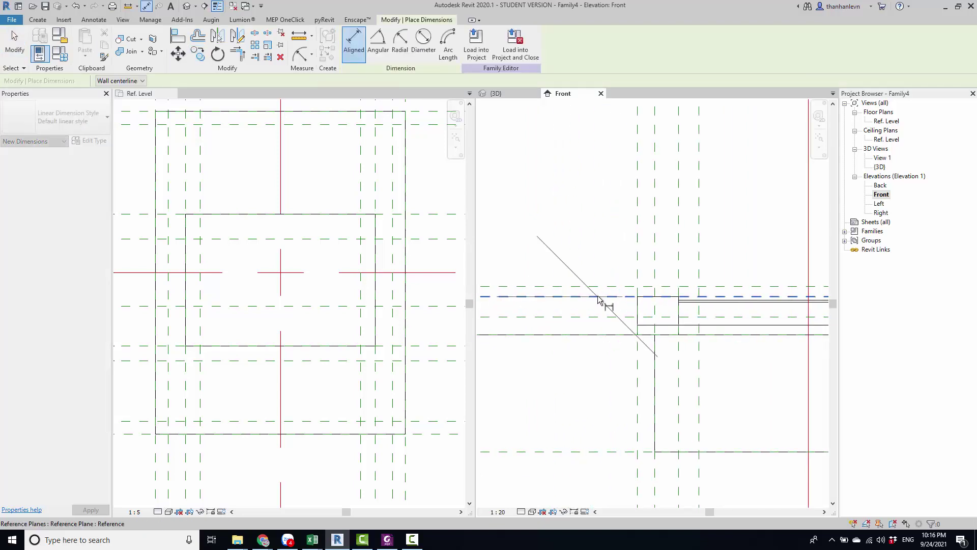
{"action": "key", "text": "Escape"}
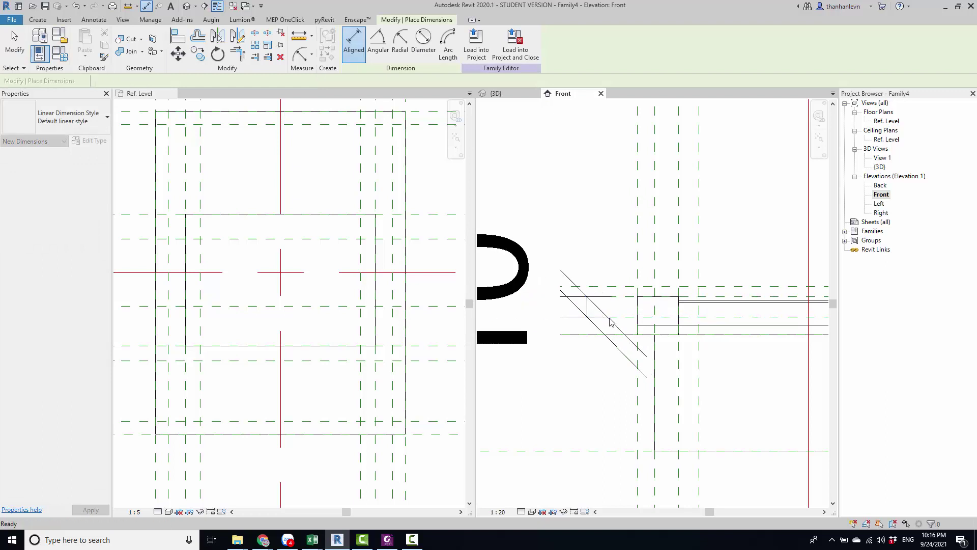
{"action": "left_click", "coordinate": [560, 334]}
{"action": "left_click", "coordinate": [553, 308]}
{"action": "type", "text": "5"}
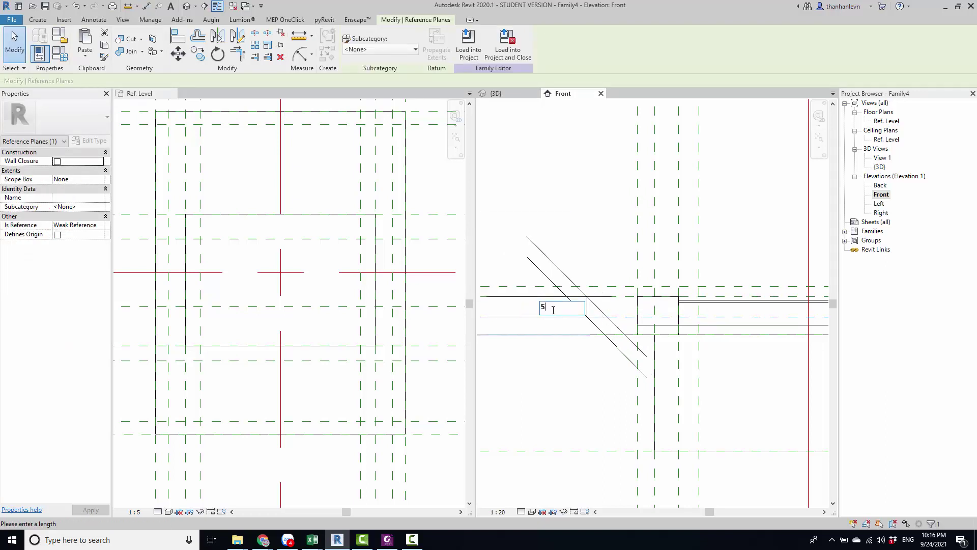
{"action": "key", "text": "Return"}
{"action": "left_click", "coordinate": [593, 309]}
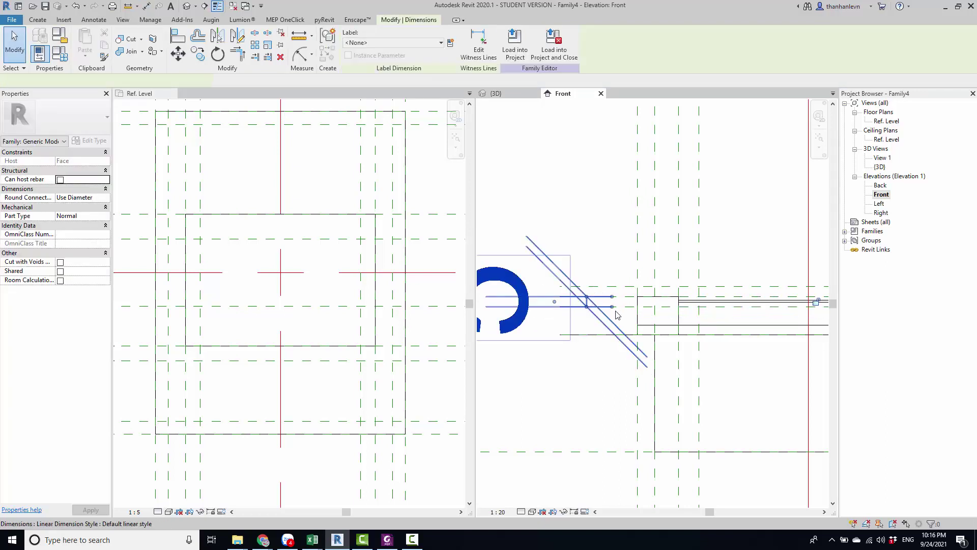
{"action": "scroll", "coordinate": [815, 306], "scroll_direction": "down", "scroll_amount": 3}
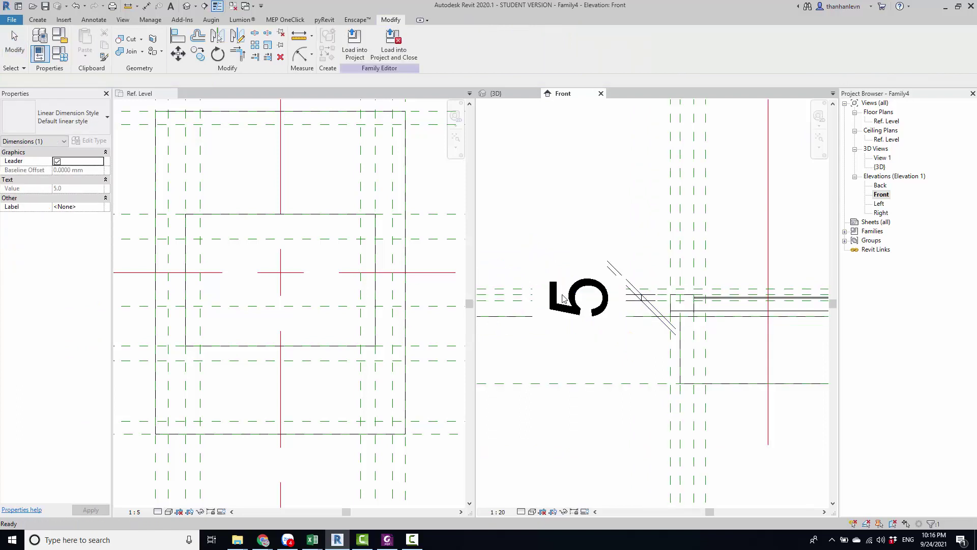
{"action": "key", "text": "Escape"}
{"action": "left_click", "coordinate": [259, 345]}
Copy a vertical reference plane to the right in the Ref. Level plan
{"action": "scroll", "coordinate": [261, 345], "scroll_direction": "down", "scroll_amount": 2}
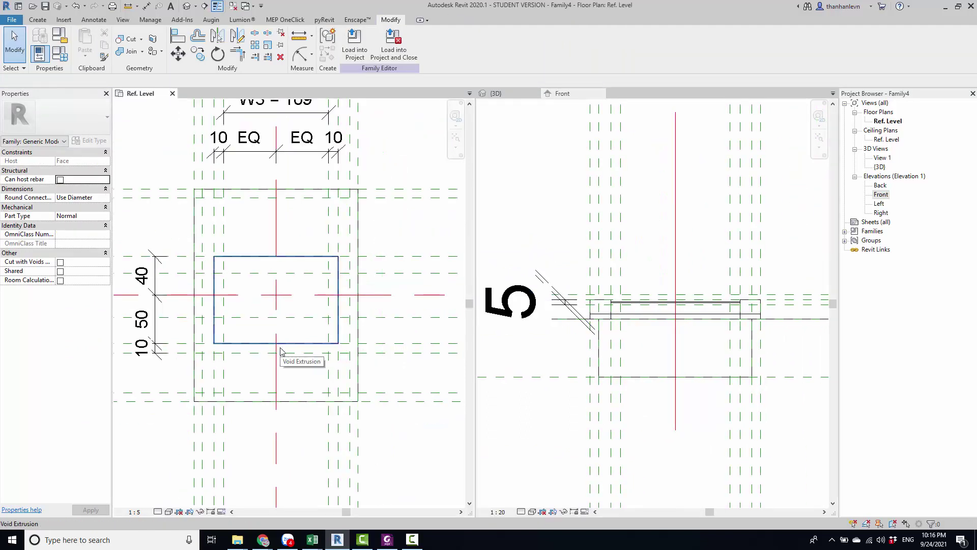
{"action": "scroll", "coordinate": [262, 360], "scroll_direction": "up", "scroll_amount": 2}
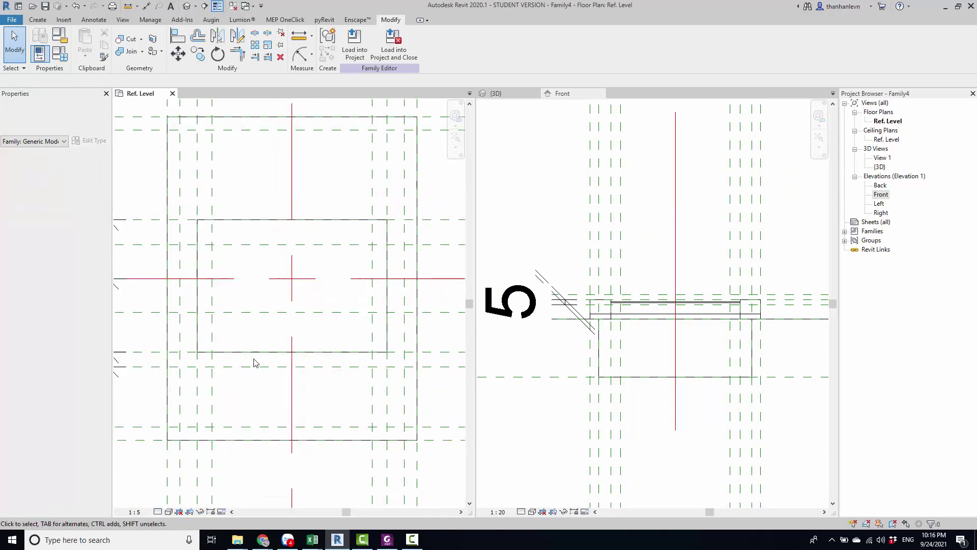
{"action": "scroll", "coordinate": [256, 360], "scroll_direction": "down", "scroll_amount": 2}
{"action": "left_click", "coordinate": [235, 384]}
{"action": "key", "text": "c"}
{"action": "key", "text": "c"}
{"action": "left_click", "coordinate": [235, 385]}
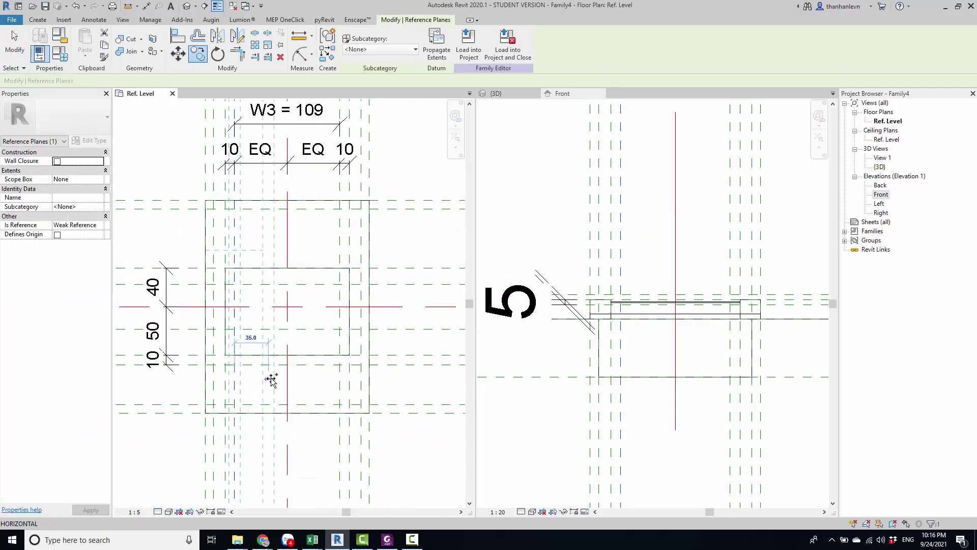
{"action": "scroll", "coordinate": [269, 381], "scroll_direction": "up", "scroll_amount": 1}
{"action": "scroll", "coordinate": [269, 381], "scroll_direction": "up", "scroll_amount": 1}
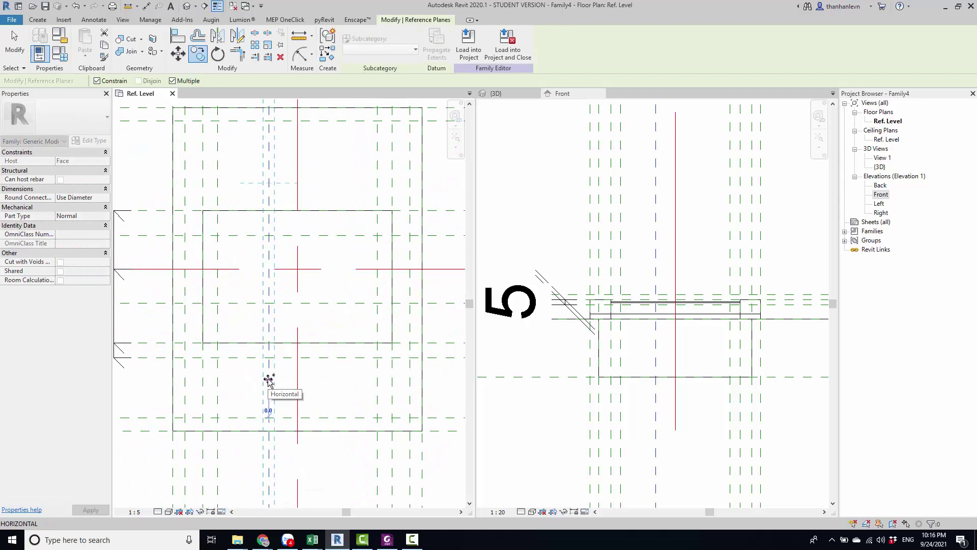
{"action": "left_click", "coordinate": [269, 381]}
{"action": "key", "text": "Escape"}
{"action": "scroll", "coordinate": [269, 381], "scroll_direction": "up", "scroll_amount": 2}
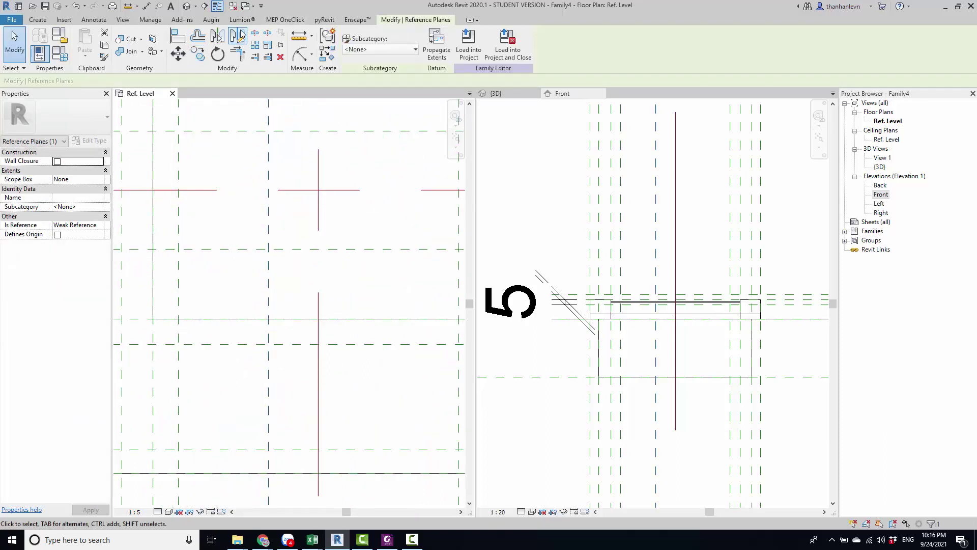
{"action": "left_click", "coordinate": [314, 359]}
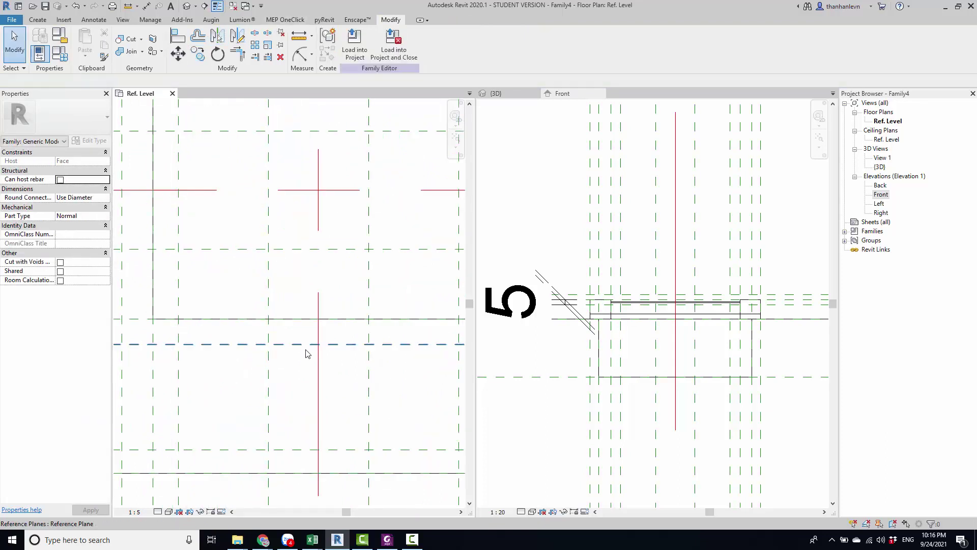
Dimension the three vertical reference planes with a 20/20 aligned chain
{"action": "scroll", "coordinate": [306, 348], "scroll_direction": "down", "scroll_amount": 1}
{"action": "scroll", "coordinate": [298, 350], "scroll_direction": "up", "scroll_amount": 1}
{"action": "scroll", "coordinate": [299, 361], "scroll_direction": "up", "scroll_amount": 1}
{"action": "key", "text": "d"}
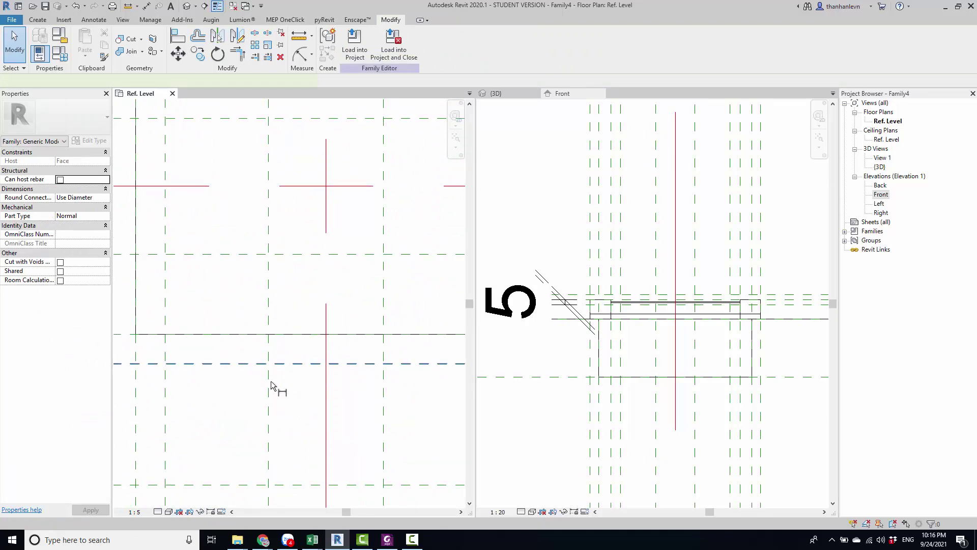
{"action": "key", "text": "i"}
{"action": "left_click", "coordinate": [268, 381]}
{"action": "left_click", "coordinate": [326, 394]}
{"action": "left_click", "coordinate": [384, 399]}
{"action": "scroll", "coordinate": [380, 398], "scroll_direction": "down", "scroll_amount": 1}
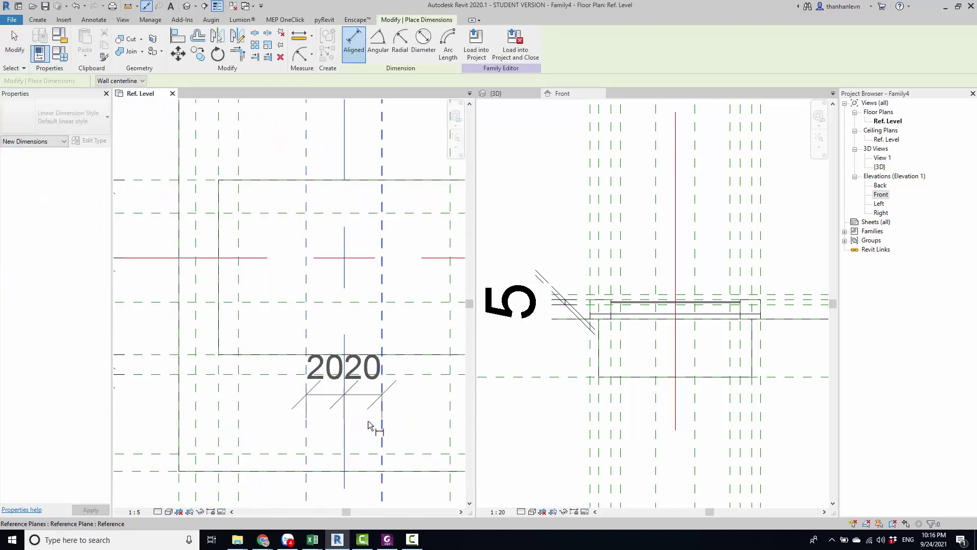
{"action": "scroll", "coordinate": [359, 352], "scroll_direction": "down", "scroll_amount": 1}
{"action": "scroll", "coordinate": [358, 368], "scroll_direction": "up", "scroll_amount": 1}
{"action": "left_click", "coordinate": [359, 368]}
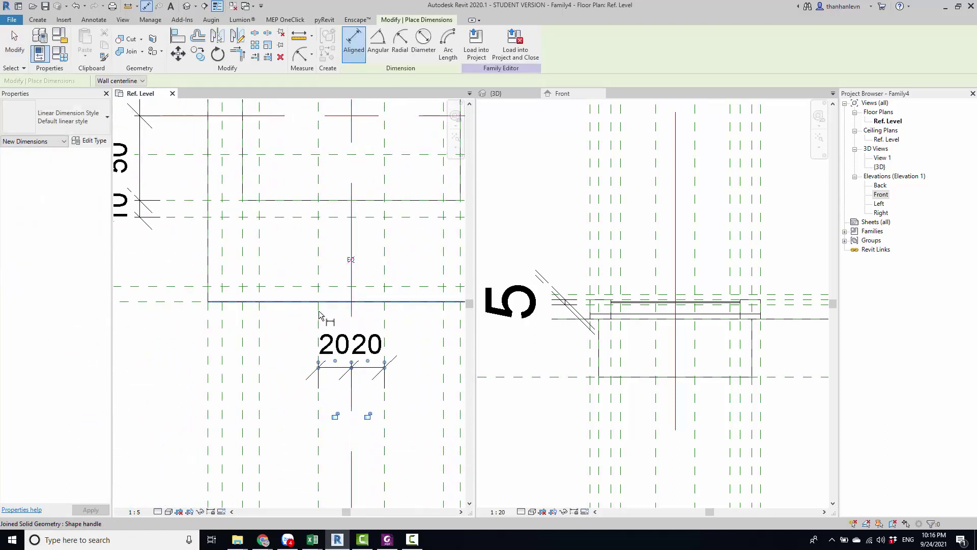
Add an overall 39 aligned dimension across the outer planes
{"action": "left_click", "coordinate": [319, 314]}
{"action": "left_click", "coordinate": [386, 322]}
{"action": "left_click", "coordinate": [367, 411]}
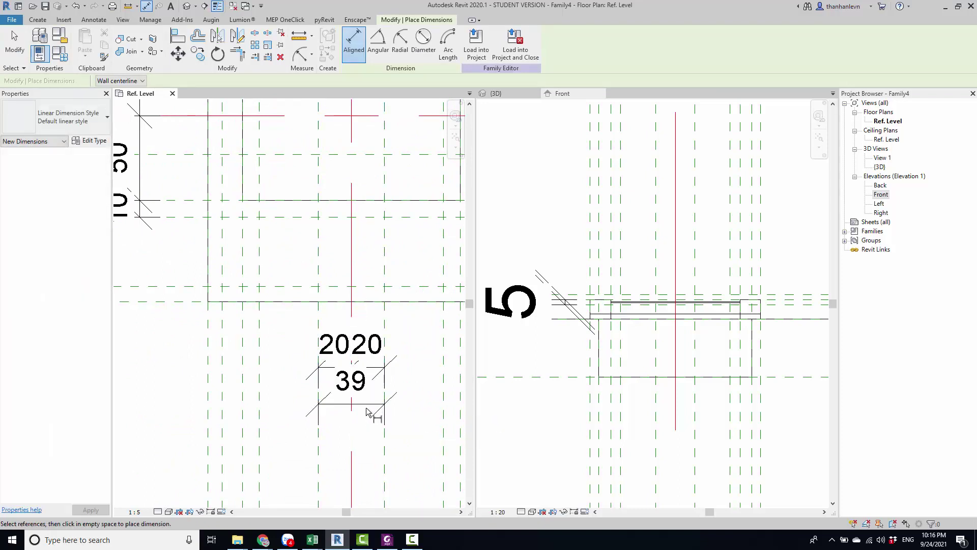
{"action": "key", "text": "Escape"}
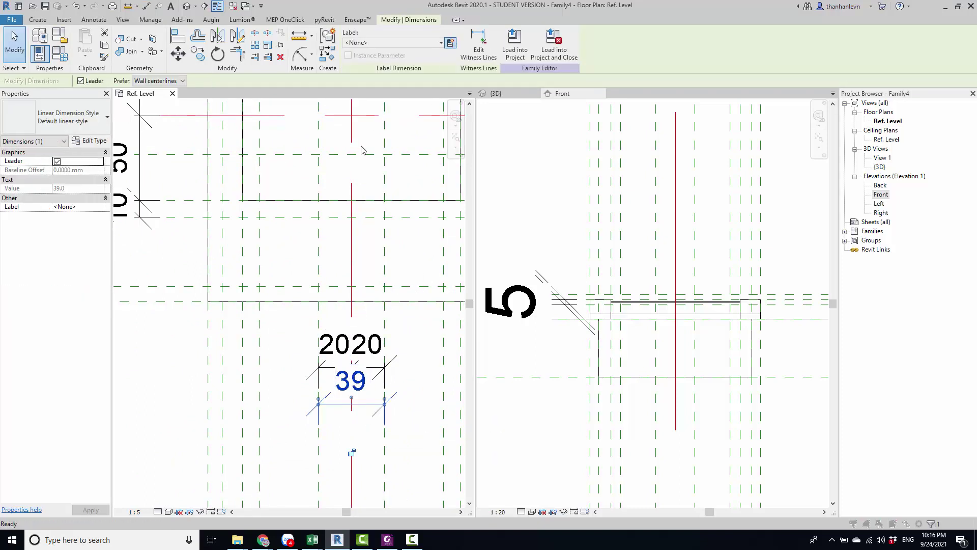
Label the 39 dimension with a new instance parameter B and set it to 30
{"action": "left_click", "coordinate": [451, 42]}
{"action": "type", "text": "b"}
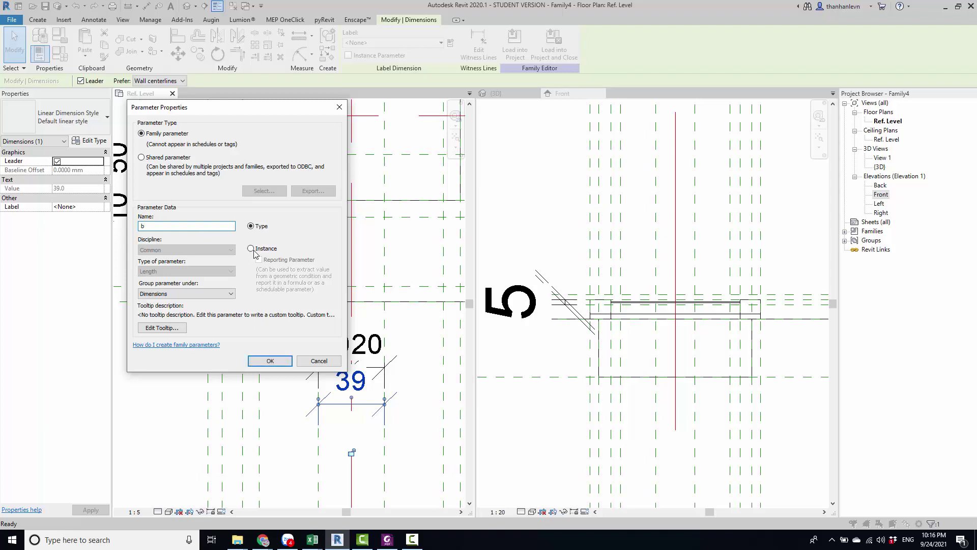
{"action": "left_click", "coordinate": [252, 249]}
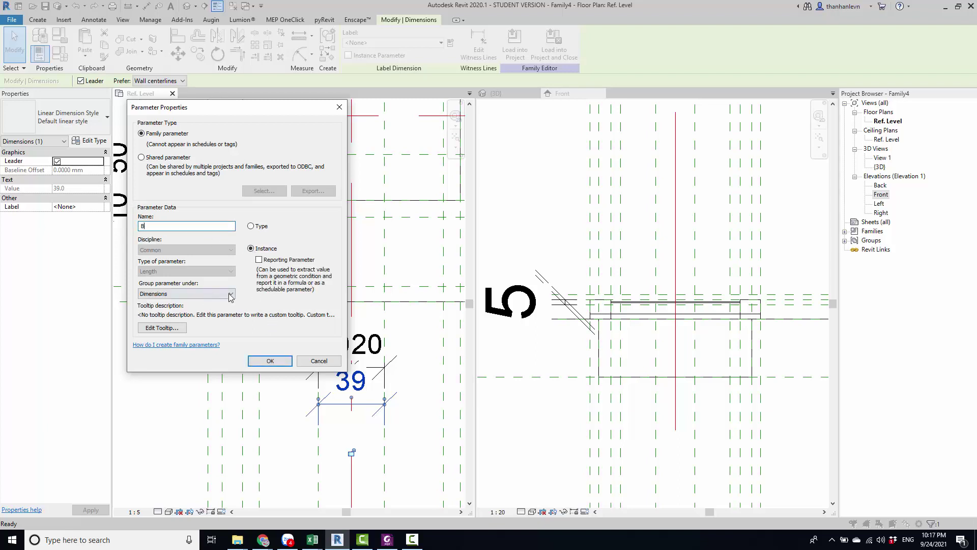
{"action": "left_click", "coordinate": [270, 361]}
{"action": "key", "text": "Escape"}
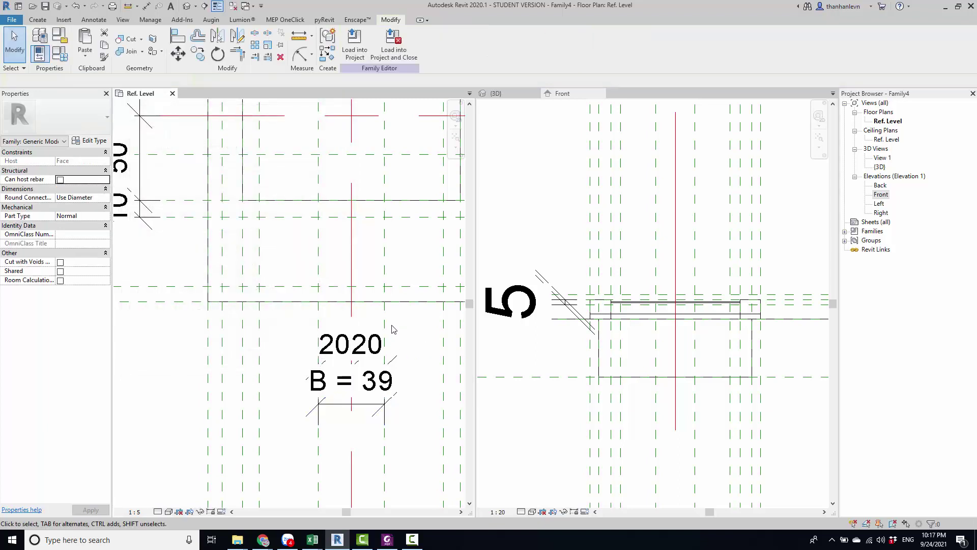
{"action": "scroll", "coordinate": [377, 330], "scroll_direction": "down", "scroll_amount": 2}
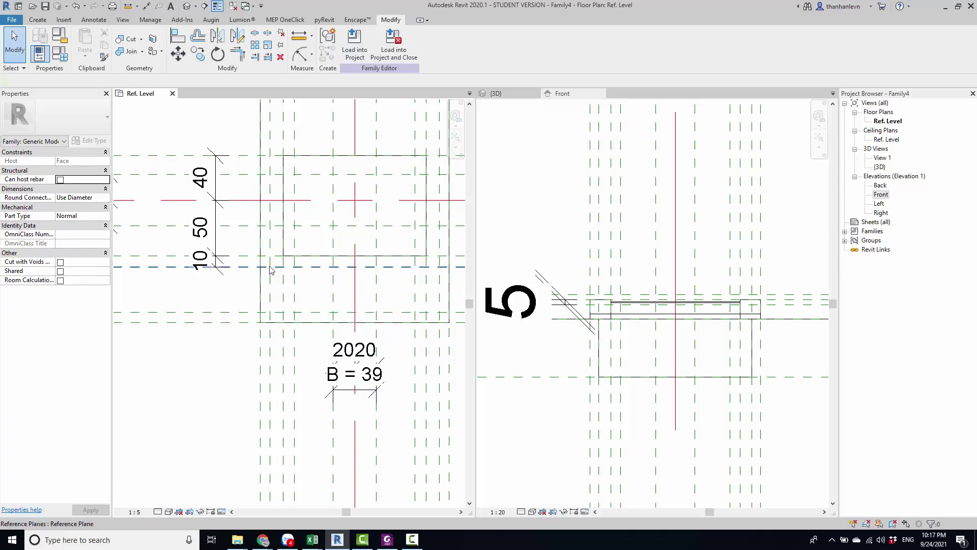
{"action": "left_click", "coordinate": [57, 56]}
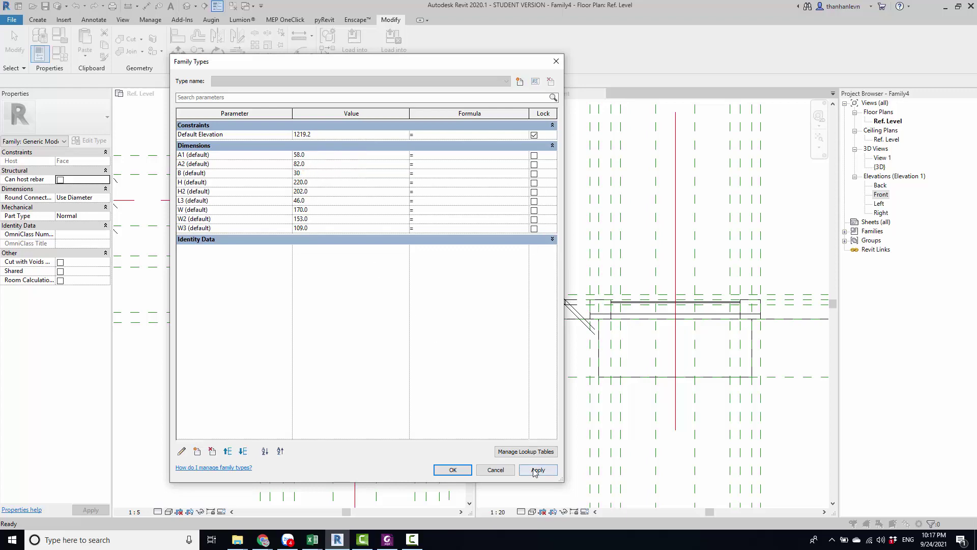
{"action": "left_click", "coordinate": [453, 470]}
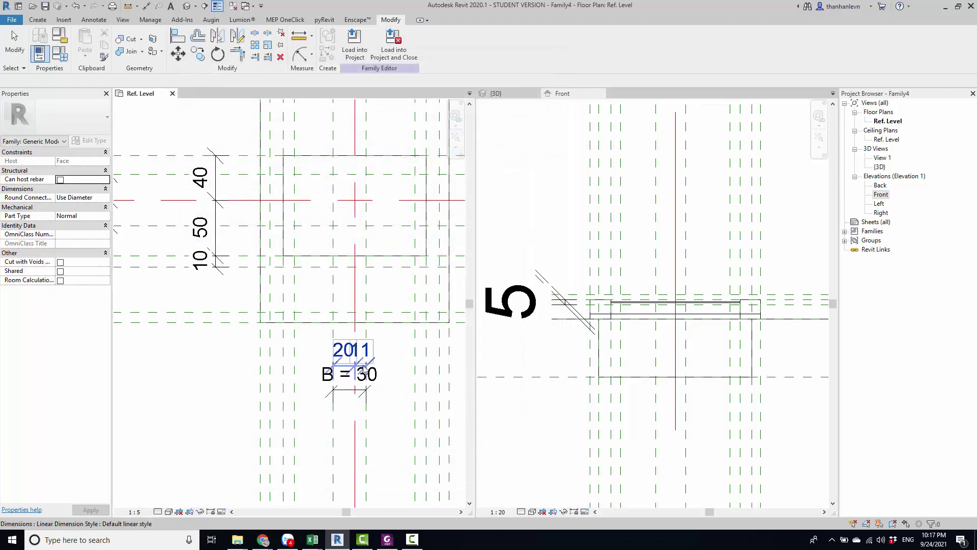
Make the 20/20 chain equal and confirm B = 30 in Family Types
{"action": "scroll", "coordinate": [364, 370], "scroll_direction": "up", "scroll_amount": 2}
{"action": "left_click", "coordinate": [364, 370]}
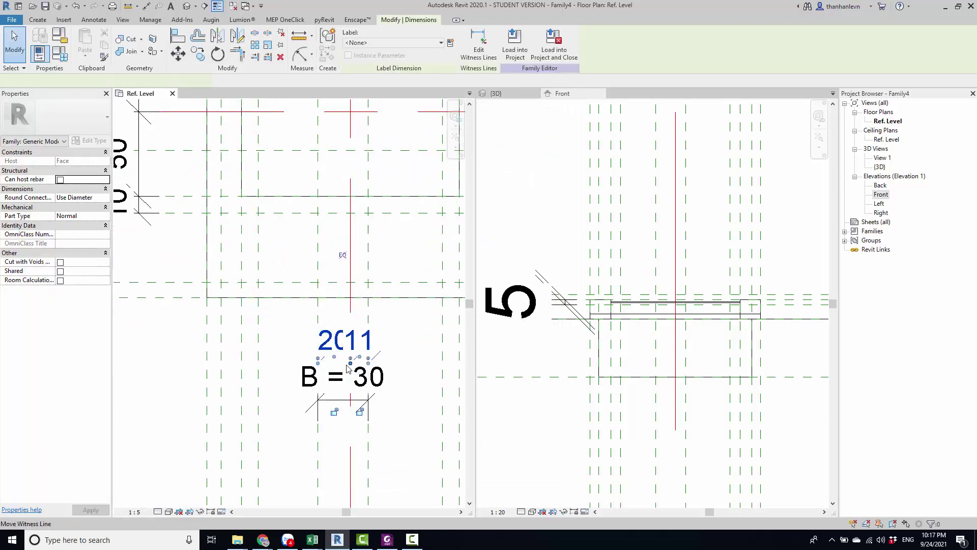
{"action": "left_click", "coordinate": [344, 256]}
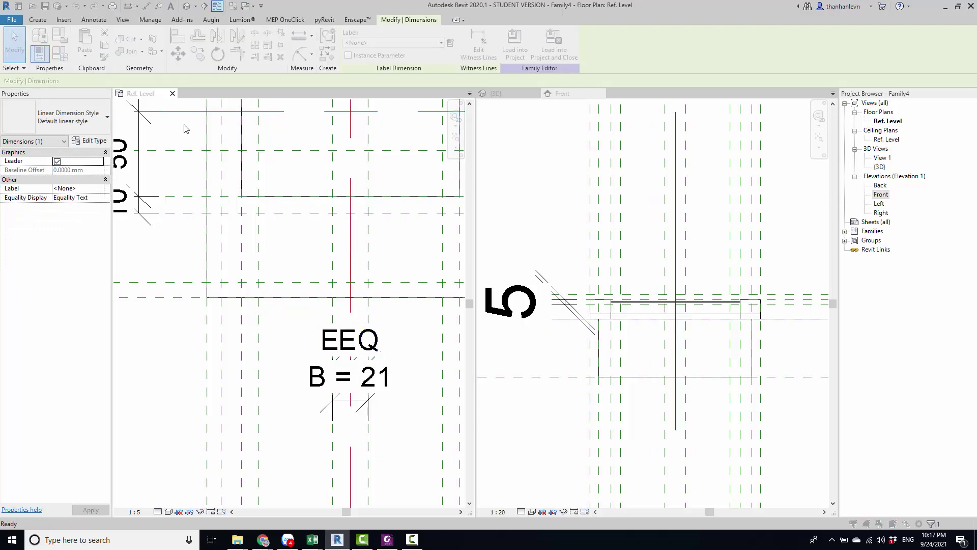
{"action": "left_click", "coordinate": [60, 36]}
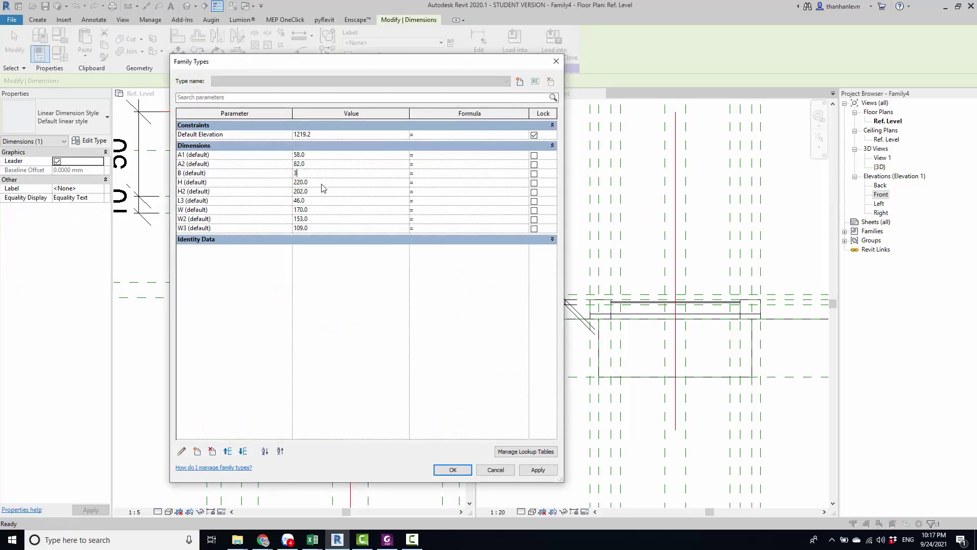
{"action": "left_click", "coordinate": [452, 470]}
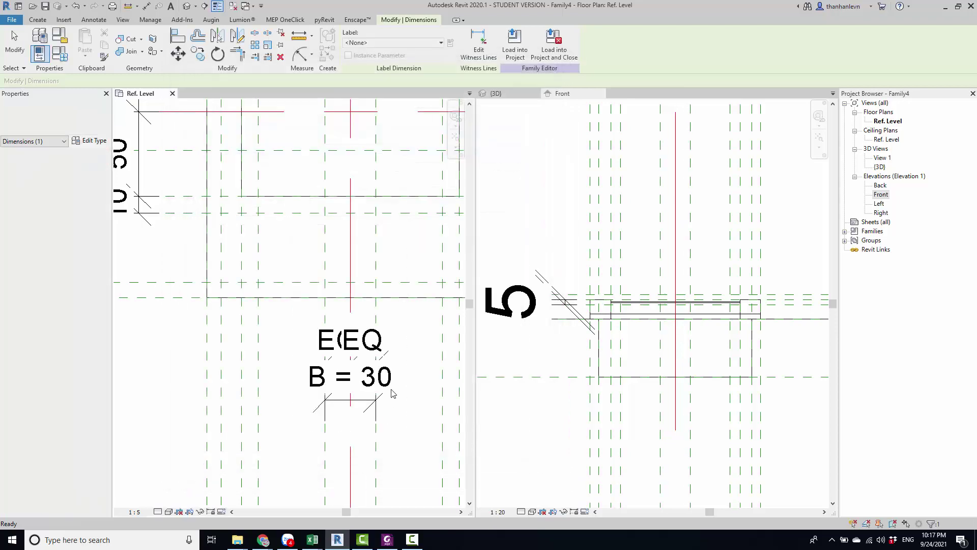
{"action": "key", "text": "Escape"}
Set the Ref. Level plan scale to 1:2 and pan to the box's lower edge
{"action": "left_click", "coordinate": [135, 512]}
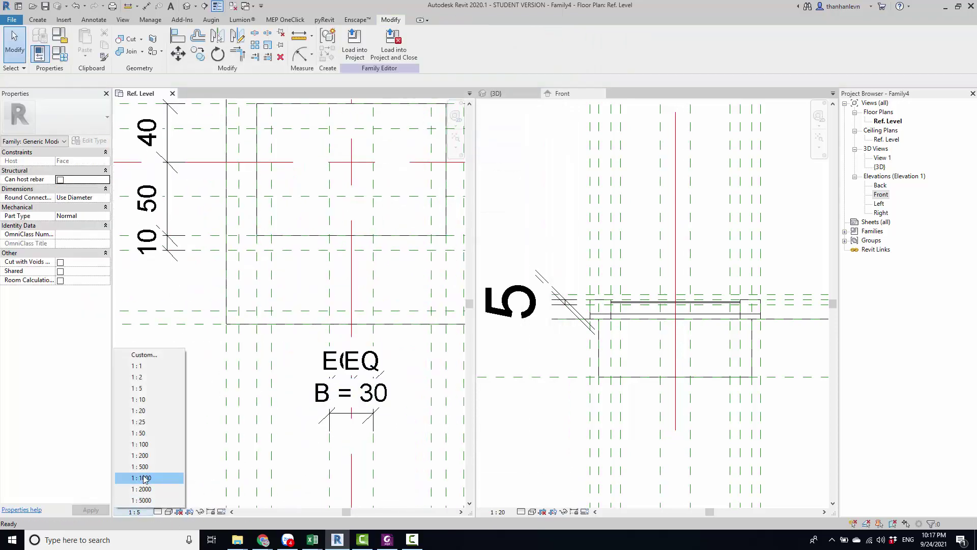
{"action": "left_click", "coordinate": [184, 391]}
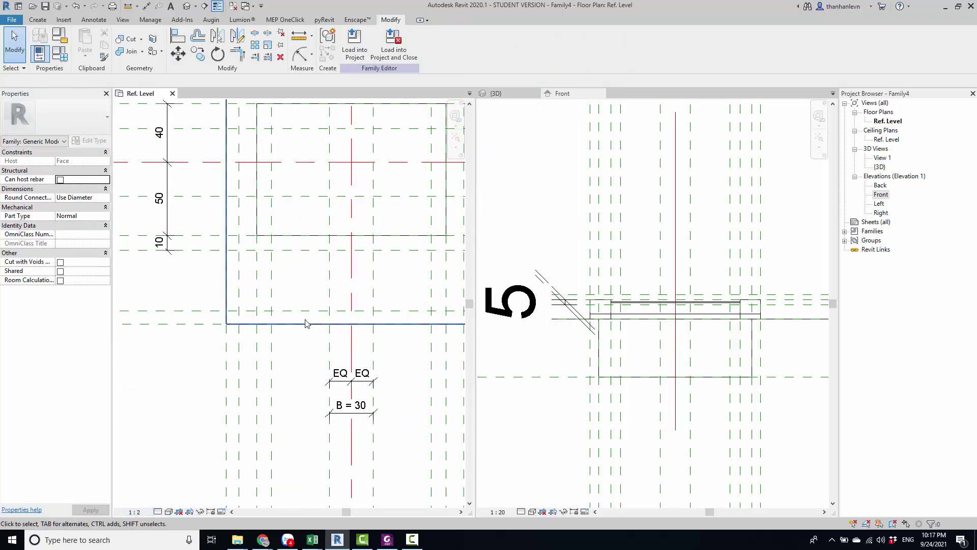
{"action": "scroll", "coordinate": [326, 334], "scroll_direction": "up", "scroll_amount": 2}
{"action": "scroll", "coordinate": [326, 336], "scroll_direction": "up", "scroll_amount": 2}
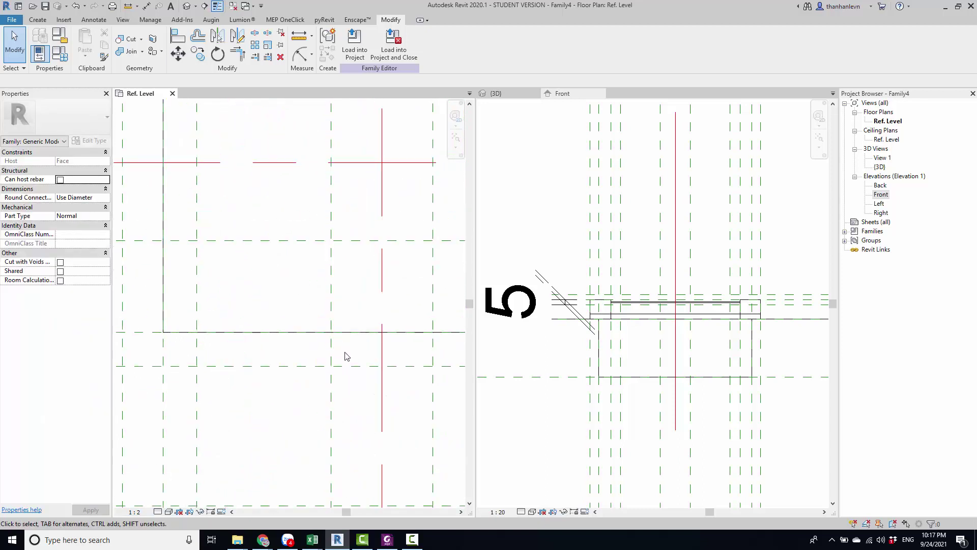
{"action": "middle_click_drag", "start_coordinate": [345, 354], "coordinate": [301, 362]}
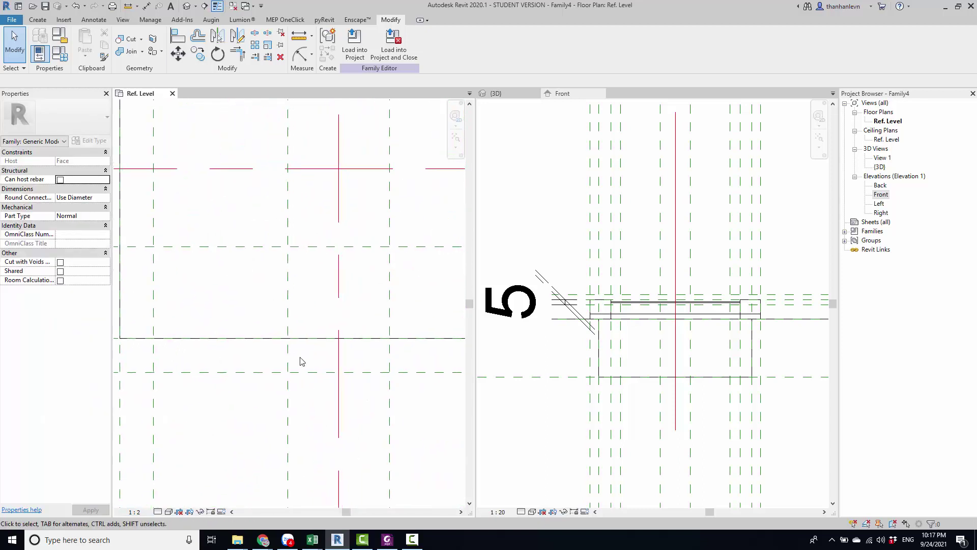
Start a void extrusion and sketch one slanted profile line from the box edge
{"action": "left_click", "coordinate": [38, 19]}
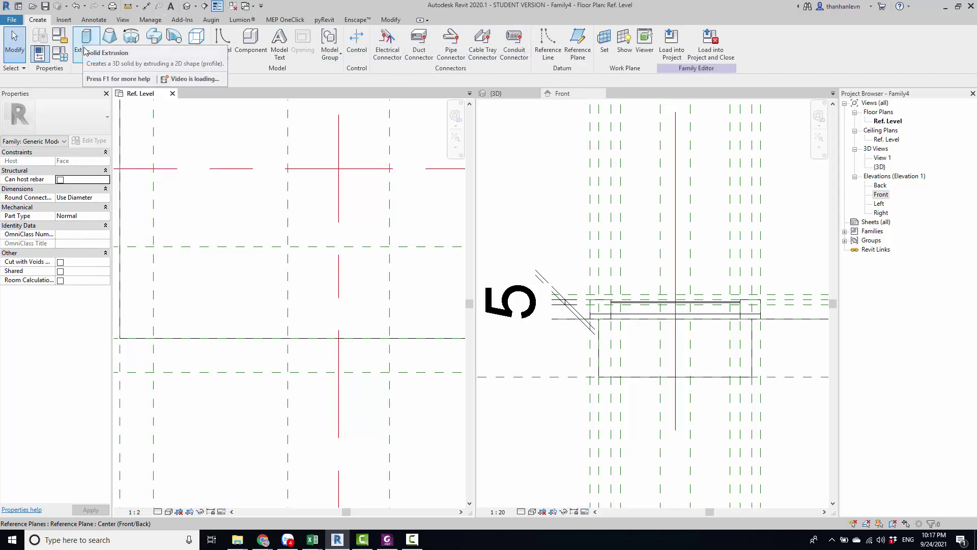
{"action": "left_click", "coordinate": [197, 47]}
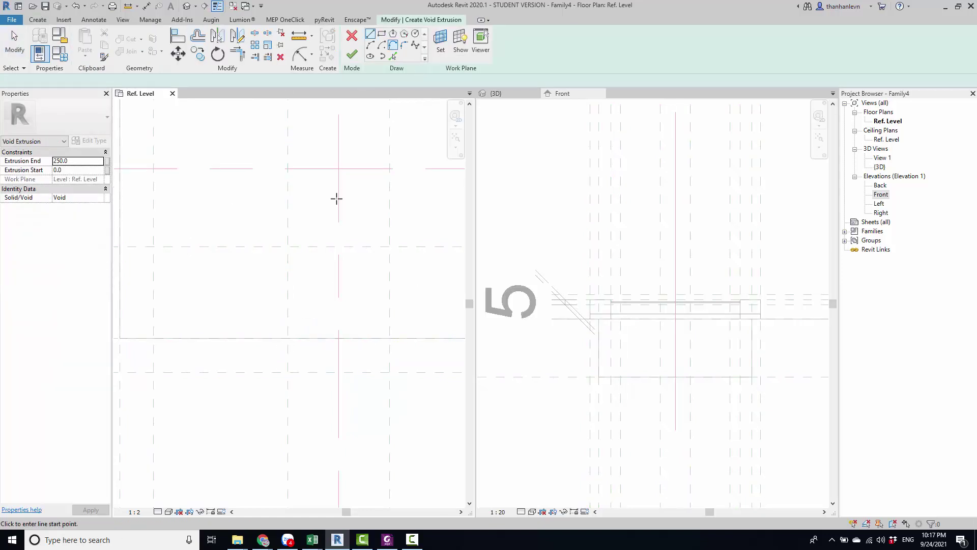
{"action": "left_click", "coordinate": [288, 338]}
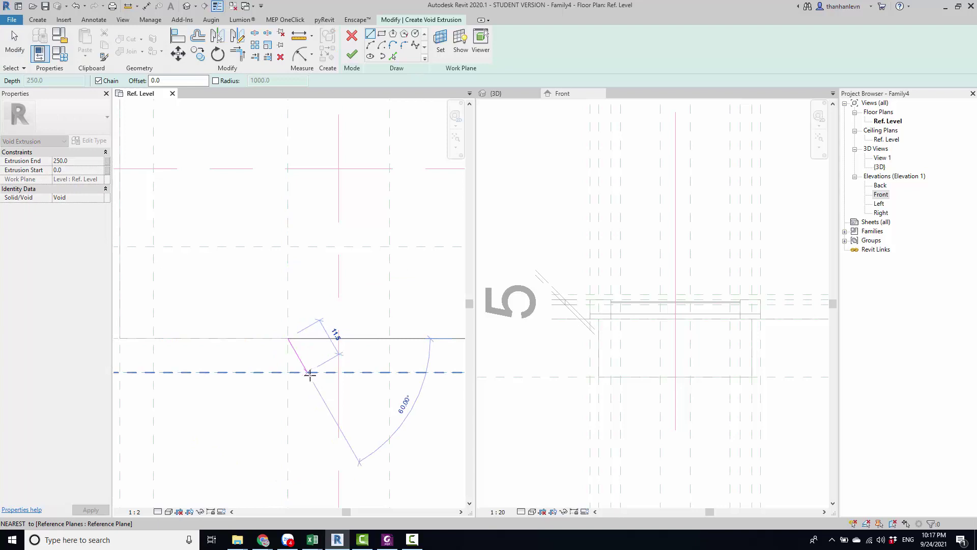
{"action": "left_click", "coordinate": [308, 373]}
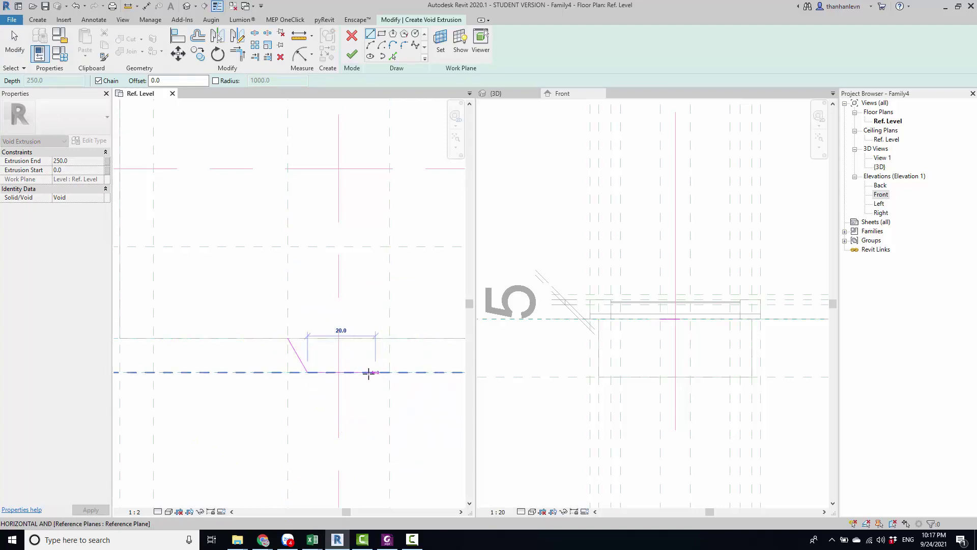
{"action": "key", "text": "Escape"}
{"action": "key", "text": "Escape"}
{"action": "left_click", "coordinate": [301, 361]}
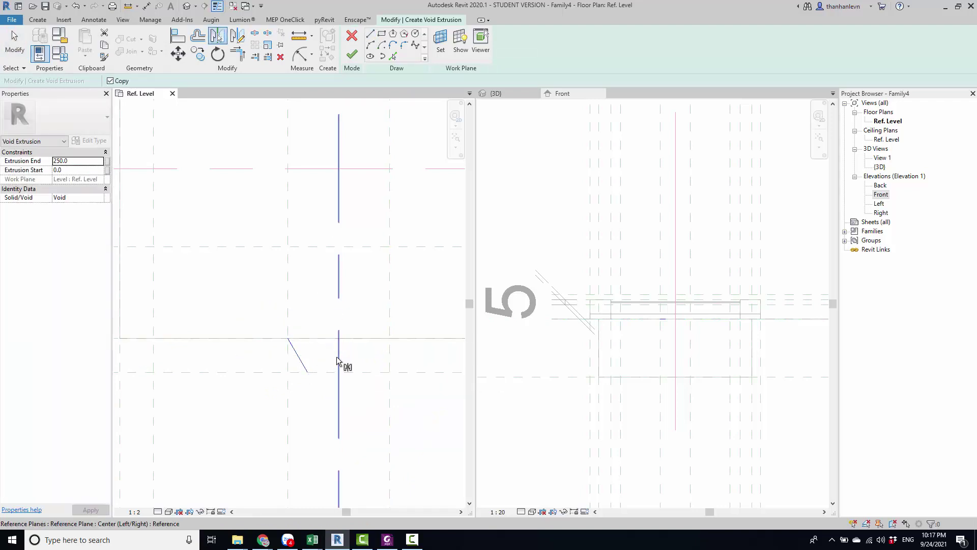
Mirror the slanted line across the centre plane, close the trapezoid with bottom and top lines, and finish
{"action": "left_click", "coordinate": [337, 357]}
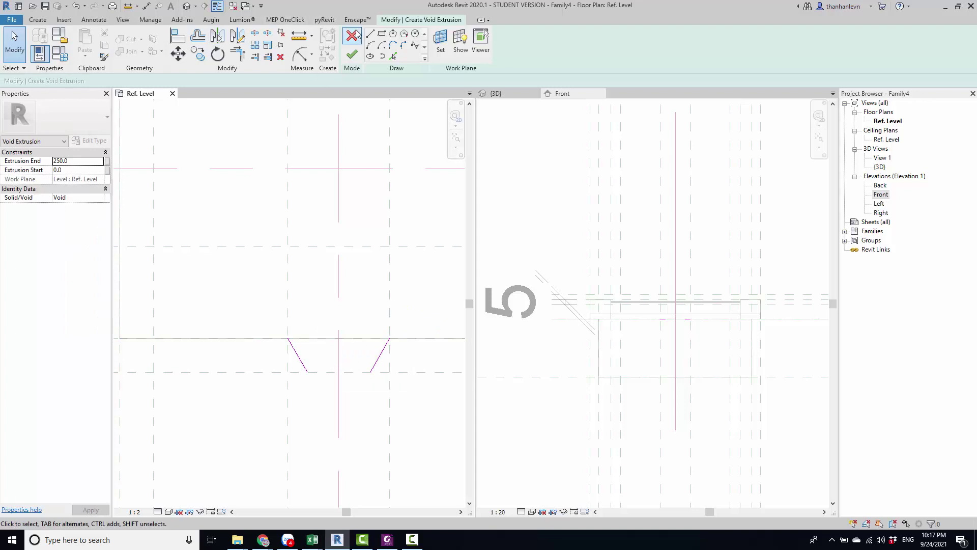
{"action": "left_click", "coordinate": [308, 372]}
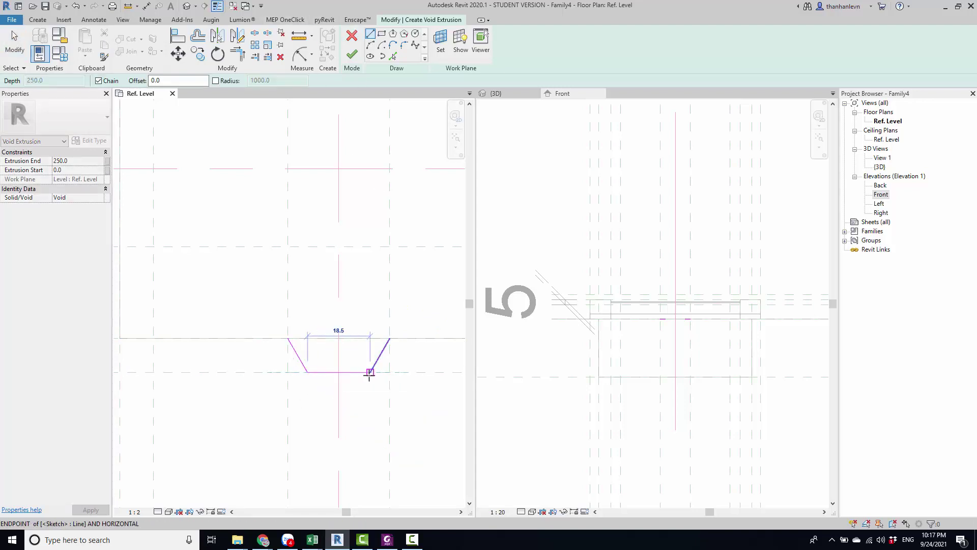
{"action": "left_click", "coordinate": [370, 372]}
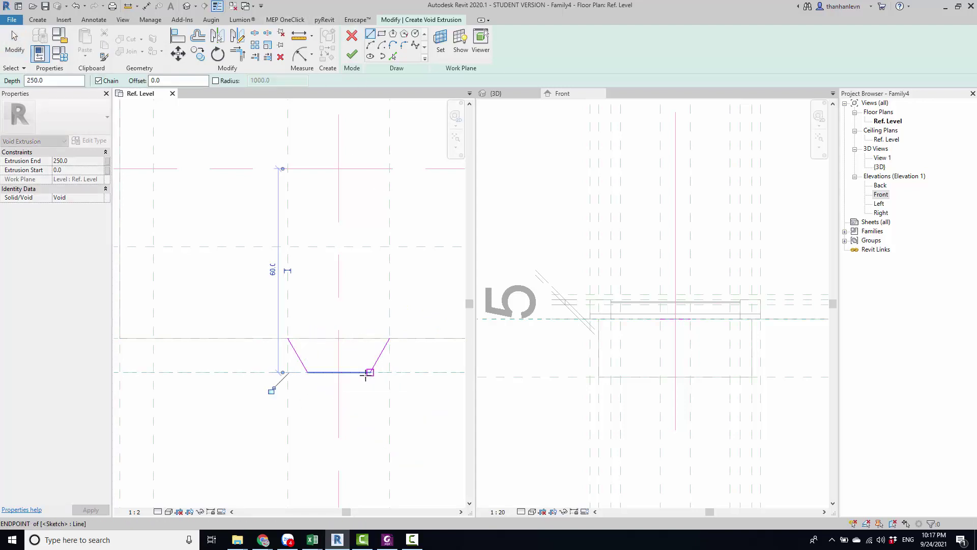
{"action": "left_click", "coordinate": [390, 338]}
{"action": "left_click", "coordinate": [352, 54]}
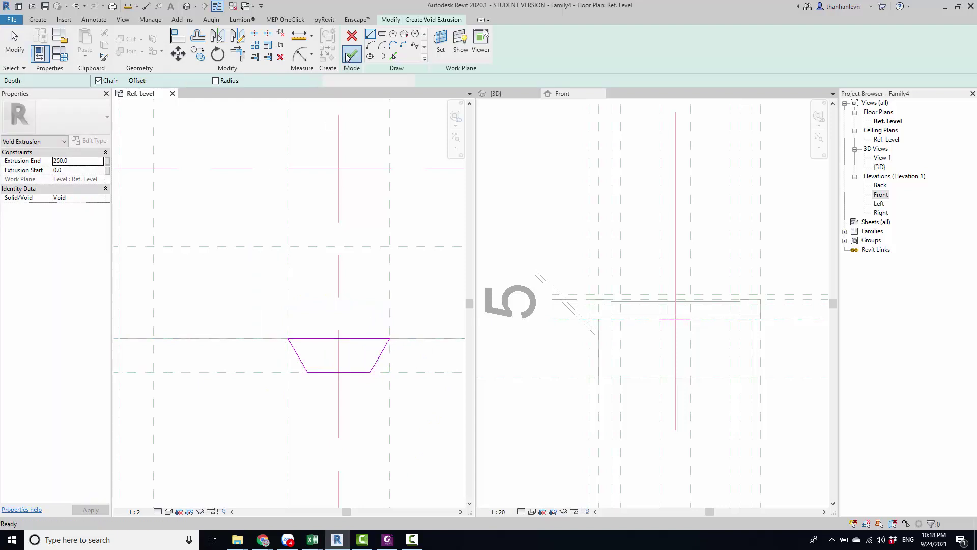
In 3D, drag the void's top shape handle down to 101.9
{"action": "scroll", "coordinate": [344, 336], "scroll_direction": "down", "scroll_amount": 2}
{"action": "scroll", "coordinate": [344, 336], "scroll_direction": "down", "scroll_amount": 2}
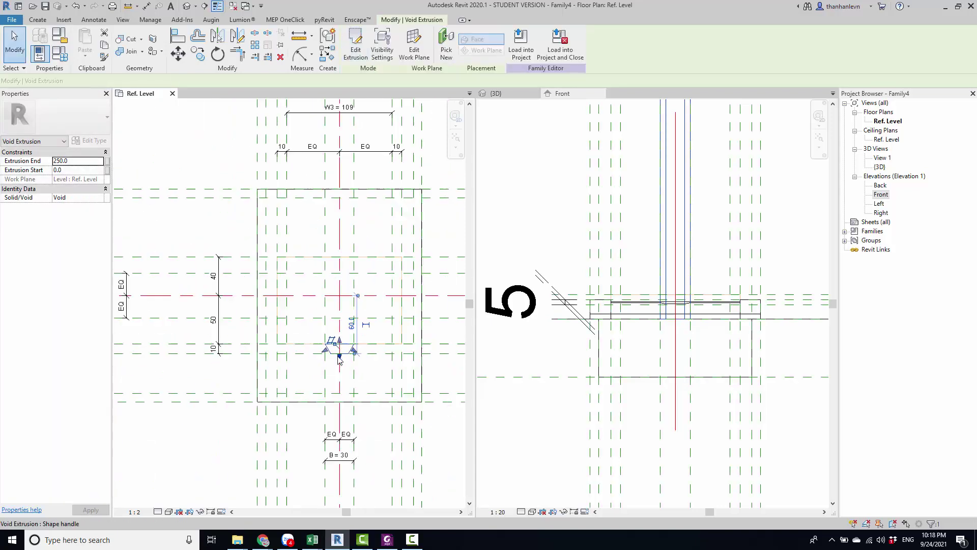
{"action": "left_click", "coordinate": [494, 92]}
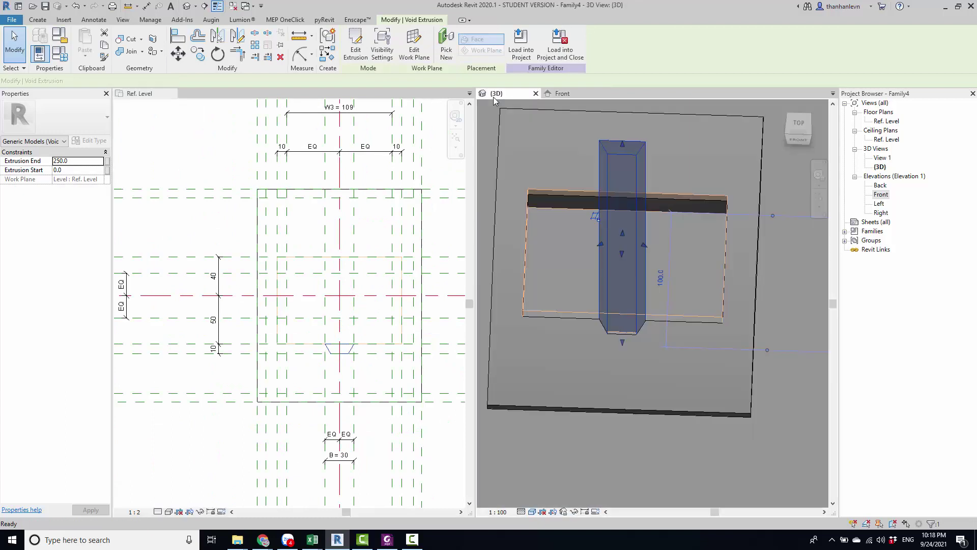
{"action": "mouse_move", "coordinate": [543, 334]}
{"action": "middle_mouse_down", "text": "shift"}
{"action": "mouse_move", "coordinate": [656, 324]}
{"action": "mouse_move", "coordinate": [690, 307]}
{"action": "middle_mouse_up", "text": "shift"}
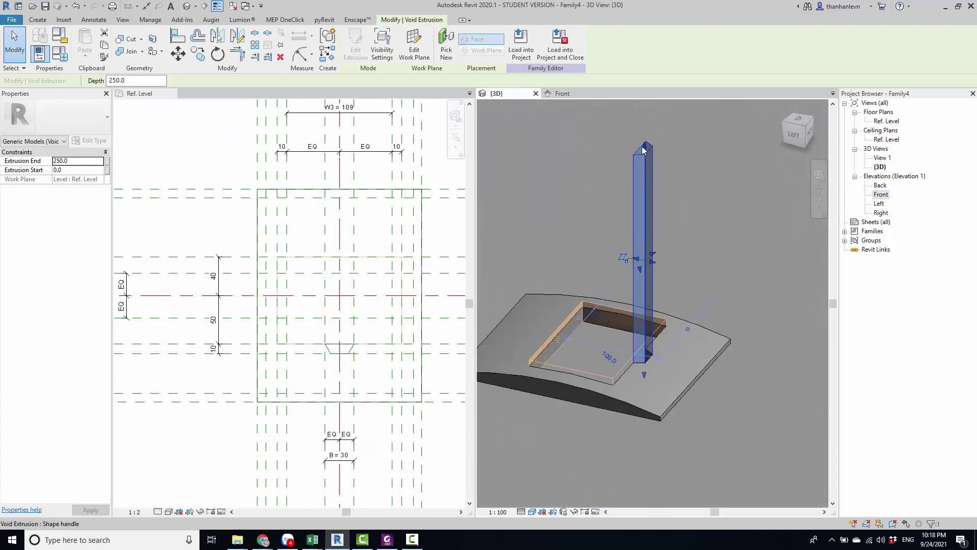
{"action": "left_click_drag", "start_coordinate": [643, 149], "coordinate": [643, 219]}
In the Front elevation, drag the void's extents to run from 14 to 24
{"action": "left_click", "coordinate": [562, 93]}
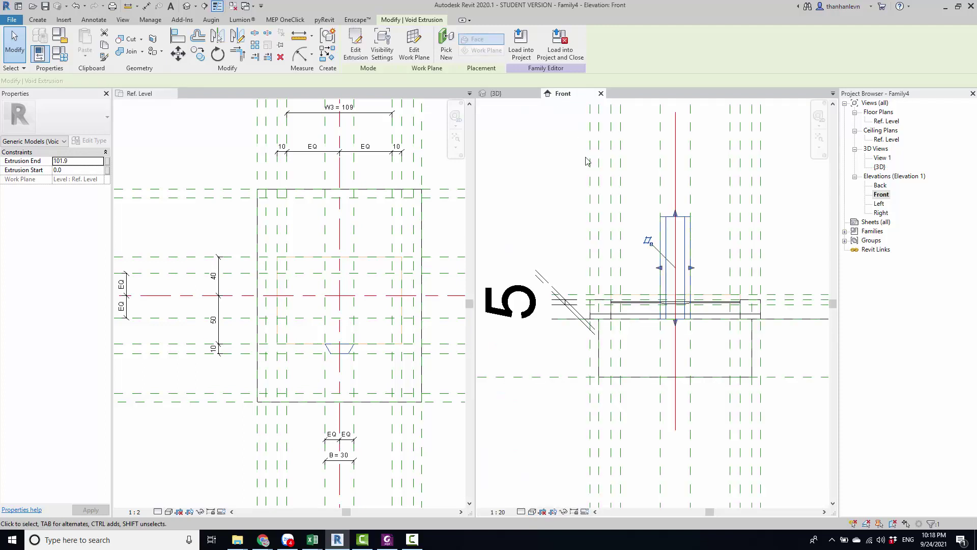
{"action": "scroll", "coordinate": [682, 317], "scroll_direction": "up", "scroll_amount": 3}
{"action": "scroll", "coordinate": [668, 340], "scroll_direction": "down", "scroll_amount": 1}
{"action": "middle_click_drag", "start_coordinate": [669, 340], "coordinate": [725, 360]}
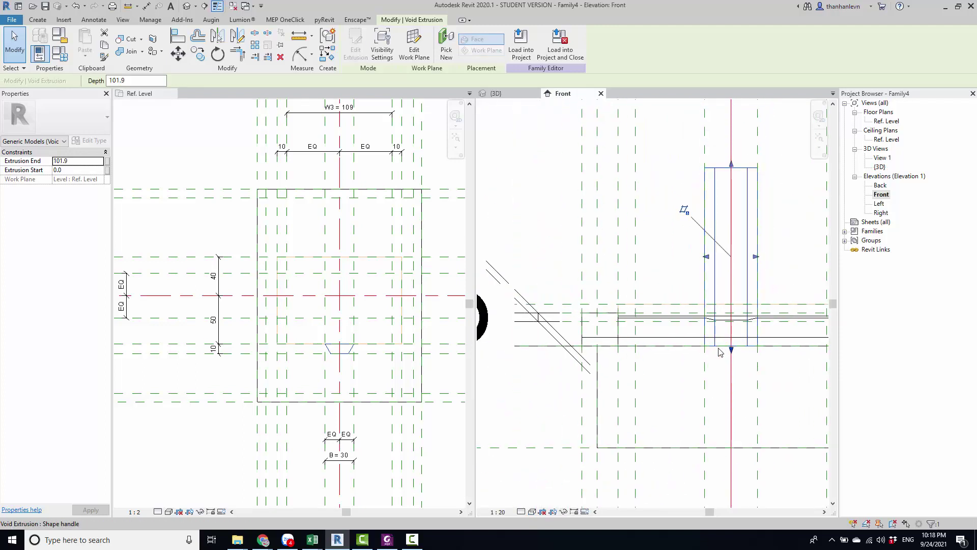
{"action": "scroll", "coordinate": [719, 351], "scroll_direction": "down", "scroll_amount": 1}
{"action": "scroll", "coordinate": [728, 352], "scroll_direction": "up", "scroll_amount": 2}
{"action": "left_click_drag", "start_coordinate": [731, 350], "coordinate": [731, 321]}
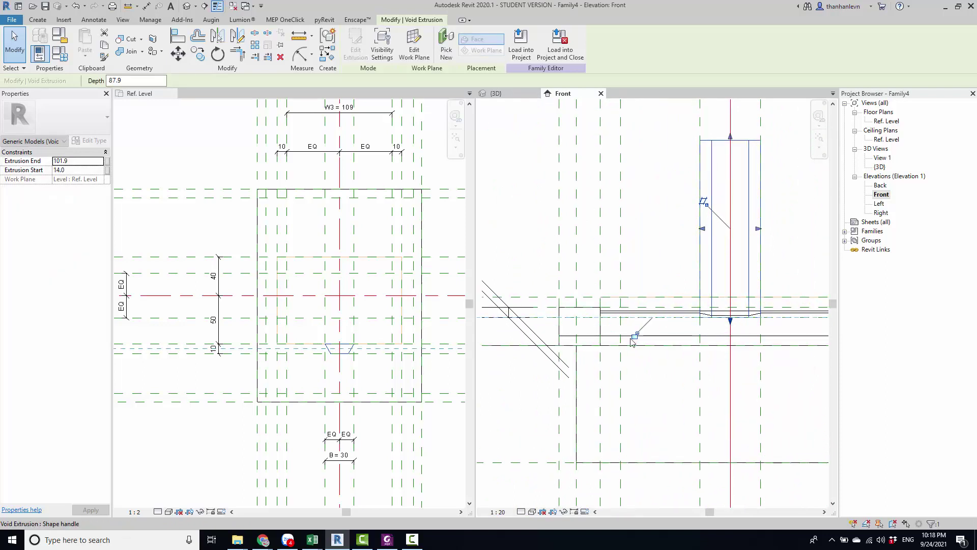
{"action": "left_click_drag", "start_coordinate": [731, 136], "coordinate": [735, 301]}
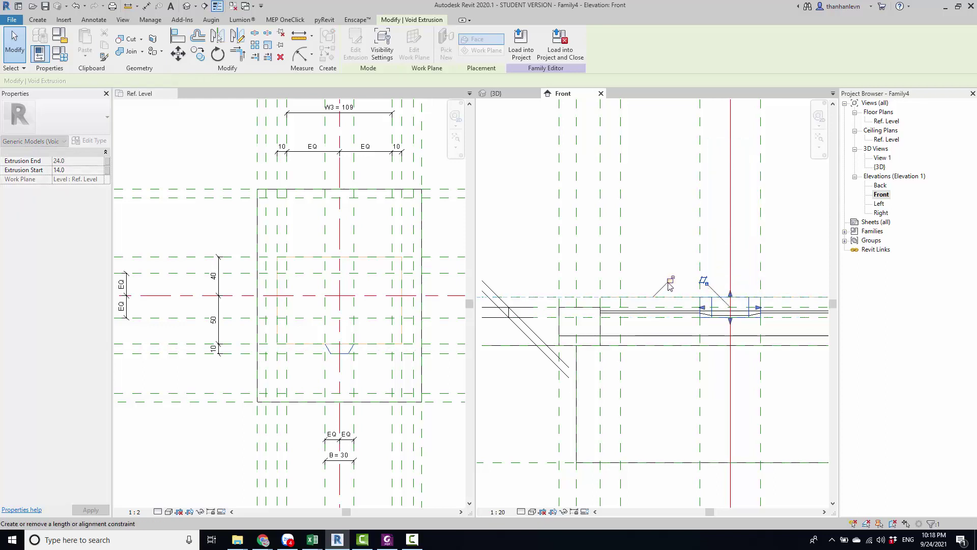
Orbit the 3D view to inspect the notch, then return to the Ref. Level plan
{"action": "left_click", "coordinate": [516, 92]}
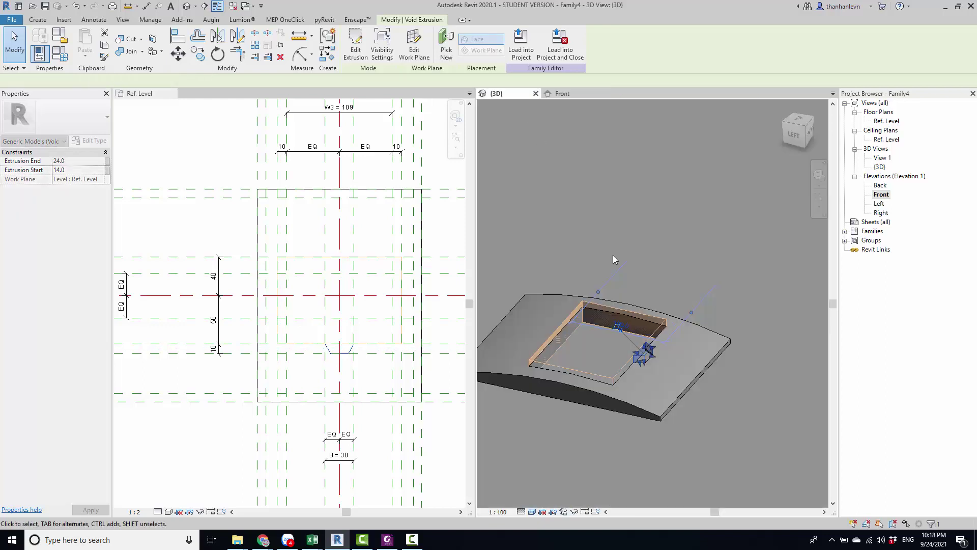
{"action": "left_click", "coordinate": [708, 283]}
{"action": "mouse_move", "coordinate": [662, 336]}
{"action": "middle_mouse_down", "text": "shift"}
{"action": "mouse_move", "coordinate": [695, 313]}
{"action": "mouse_move", "coordinate": [620, 319]}
{"action": "middle_mouse_up", "text": "shift"}
{"action": "scroll", "coordinate": [714, 334], "scroll_direction": "down", "scroll_amount": 4}
{"action": "mouse_move", "coordinate": [714, 334]}
{"action": "middle_mouse_down", "text": "shift"}
{"action": "mouse_move", "coordinate": [649, 299]}
{"action": "mouse_move", "coordinate": [569, 333]}
{"action": "mouse_move", "coordinate": [703, 328]}
{"action": "mouse_move", "coordinate": [626, 317]}
{"action": "mouse_move", "coordinate": [709, 292]}
{"action": "mouse_move", "coordinate": [573, 360]}
{"action": "middle_mouse_up", "text": "shift"}
{"action": "scroll", "coordinate": [649, 322], "scroll_direction": "up", "scroll_amount": 3}
{"action": "scroll", "coordinate": [649, 326], "scroll_direction": "down", "scroll_amount": 3}
{"action": "left_click", "coordinate": [573, 359]}
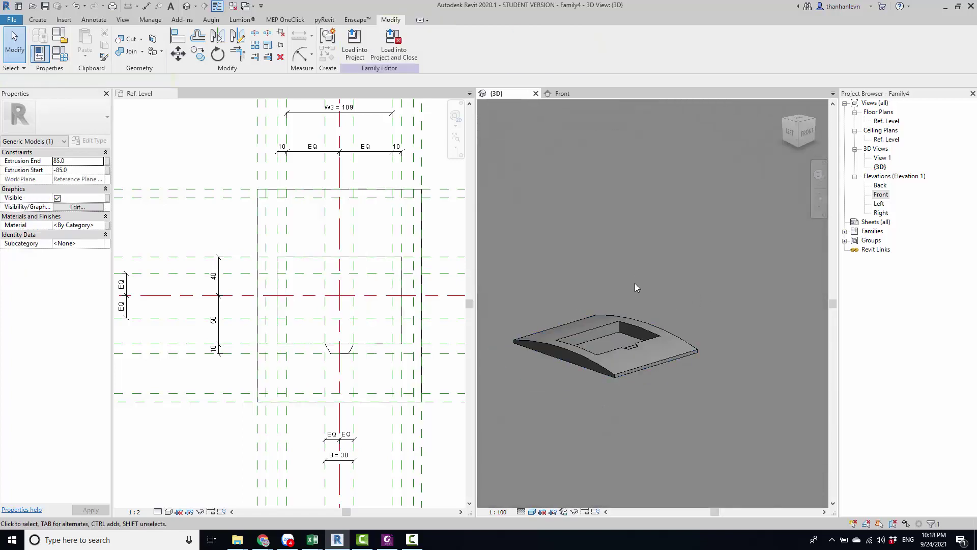
{"action": "left_click", "coordinate": [635, 288]}
{"action": "middle_click_drag", "start_coordinate": [636, 287], "coordinate": [675, 299], "text": "shift"}
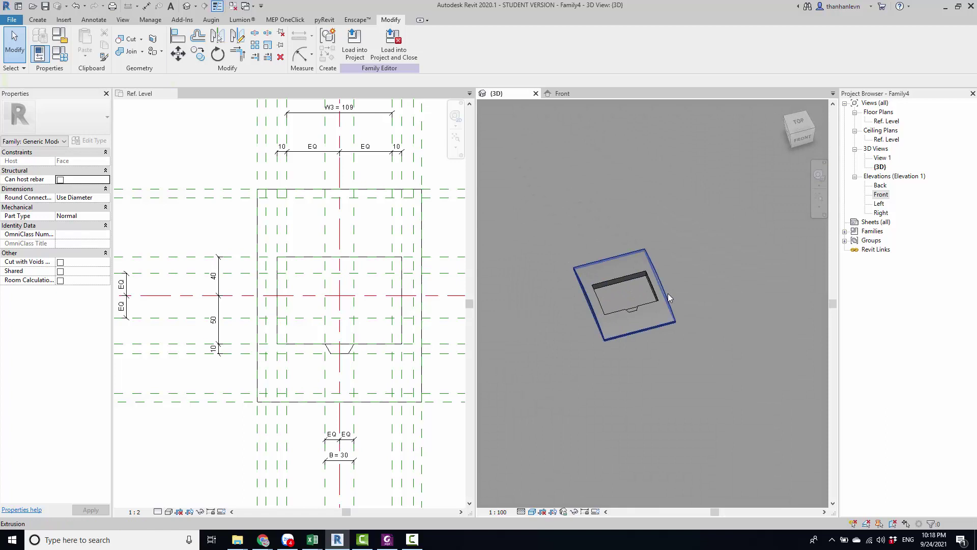
{"action": "mouse_move", "coordinate": [666, 285]}
{"action": "middle_mouse_down", "text": "shift"}
{"action": "mouse_move", "coordinate": [625, 286]}
{"action": "mouse_move", "coordinate": [622, 301]}
{"action": "middle_mouse_up", "text": "shift"}
{"action": "scroll", "coordinate": [625, 286], "scroll_direction": "up", "scroll_amount": 4}
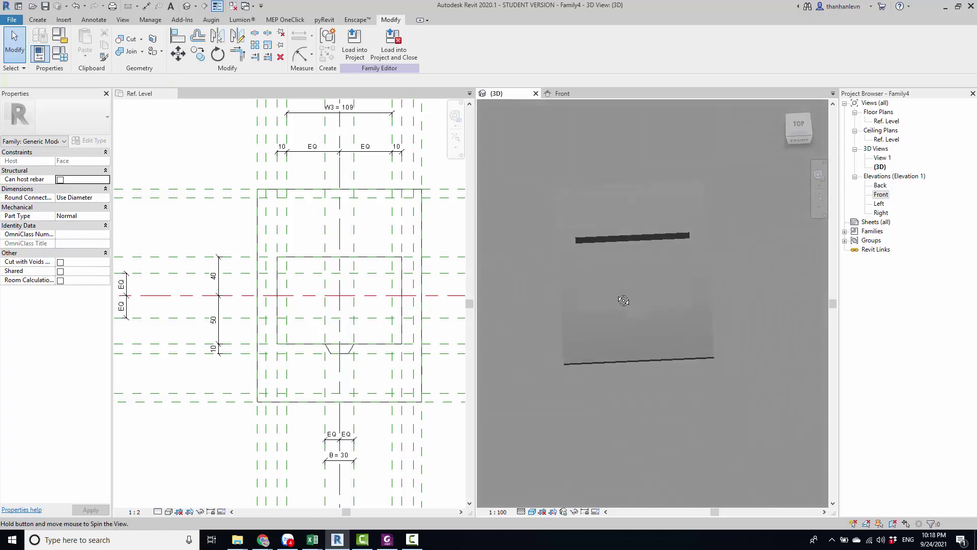
{"action": "left_click", "coordinate": [334, 287]}
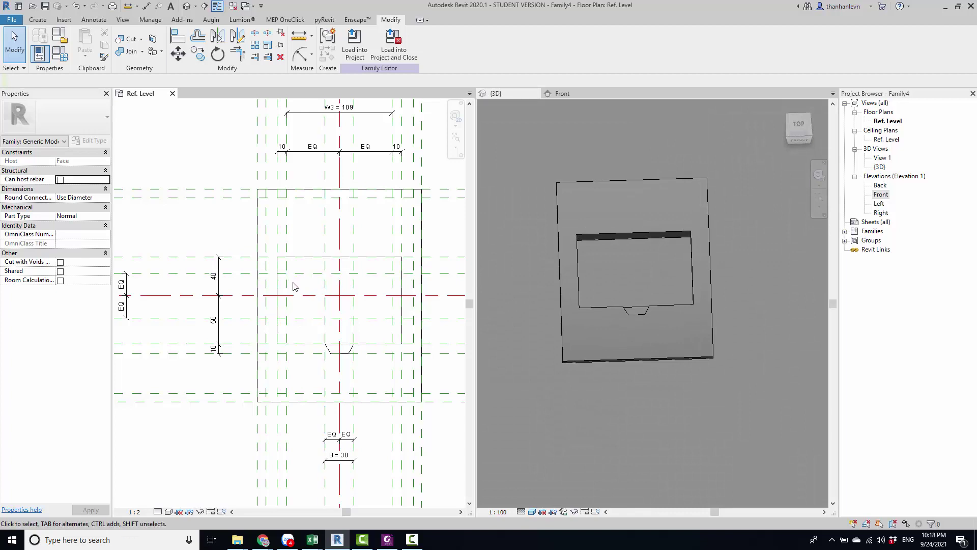
Sketch a 109 by 46 rectangle as a new void extrusion inside the recess and finish it
{"action": "left_click", "coordinate": [37, 20]}
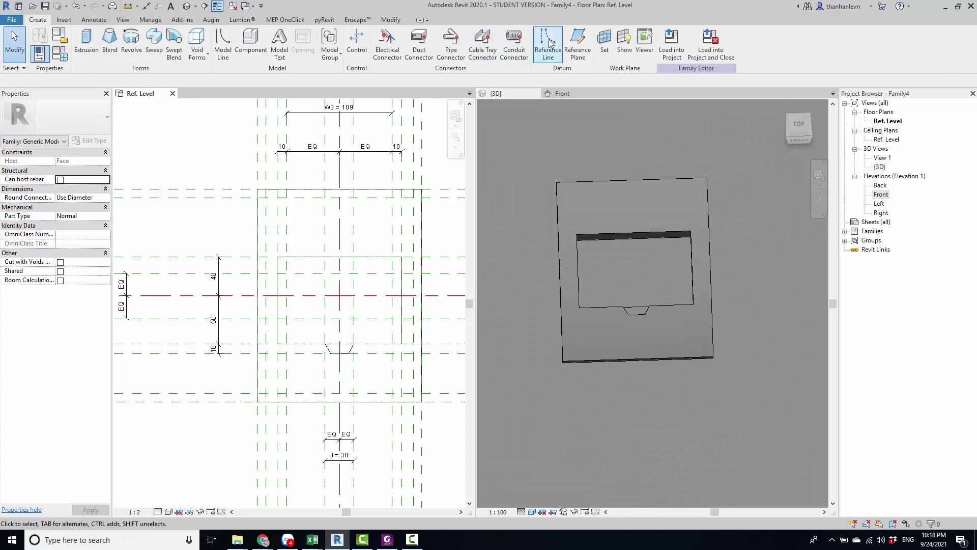
{"action": "left_click", "coordinate": [196, 59]}
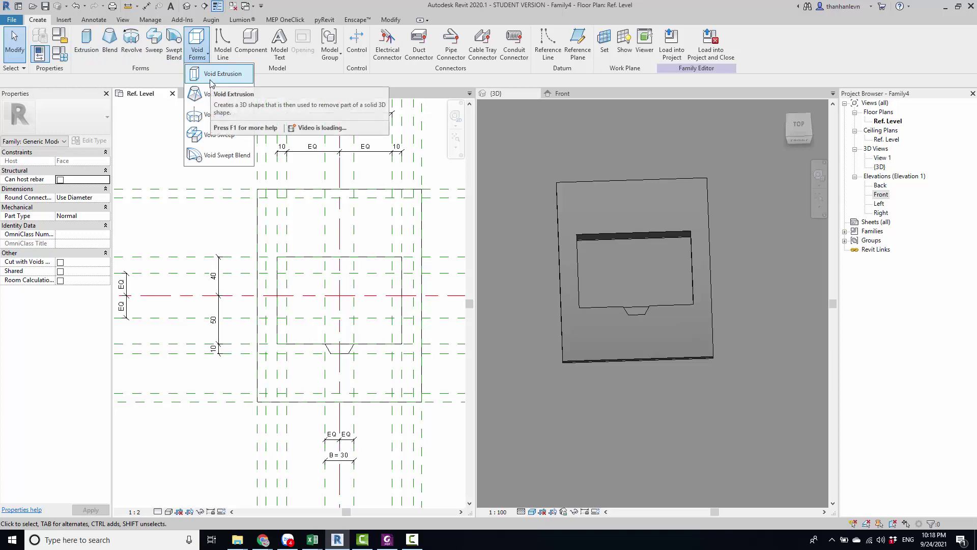
{"action": "mouse_move", "coordinate": [221, 74]}
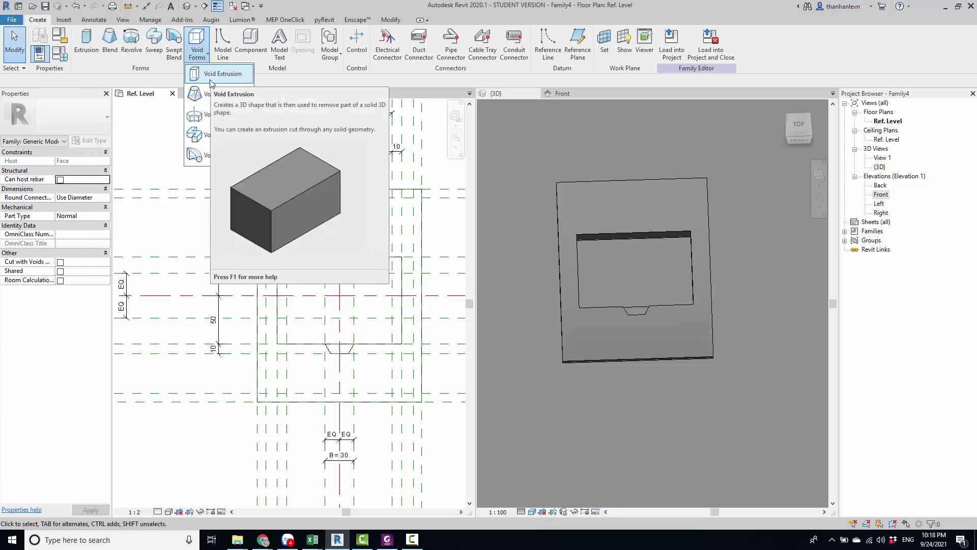
{"action": "left_click", "coordinate": [212, 76]}
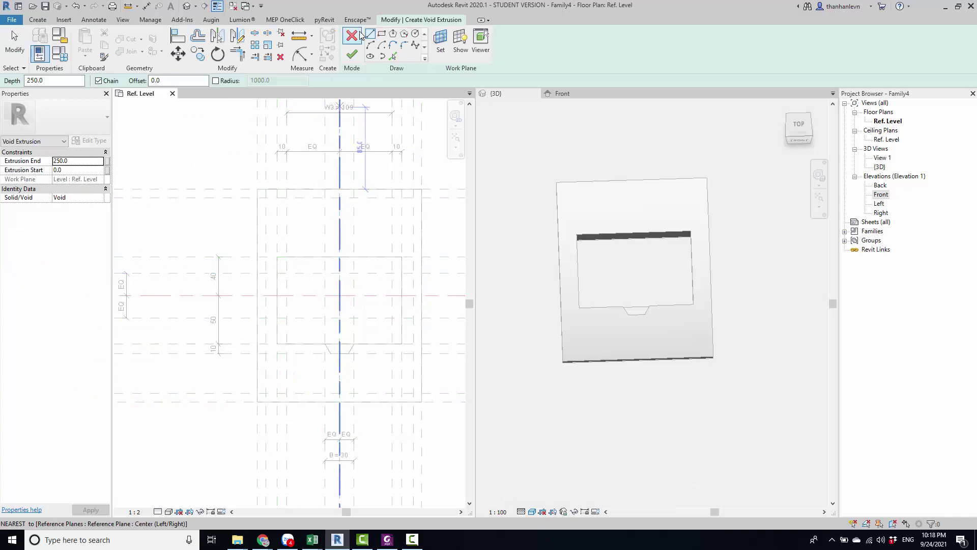
{"action": "left_click", "coordinate": [382, 34]}
{"action": "left_click", "coordinate": [287, 273]}
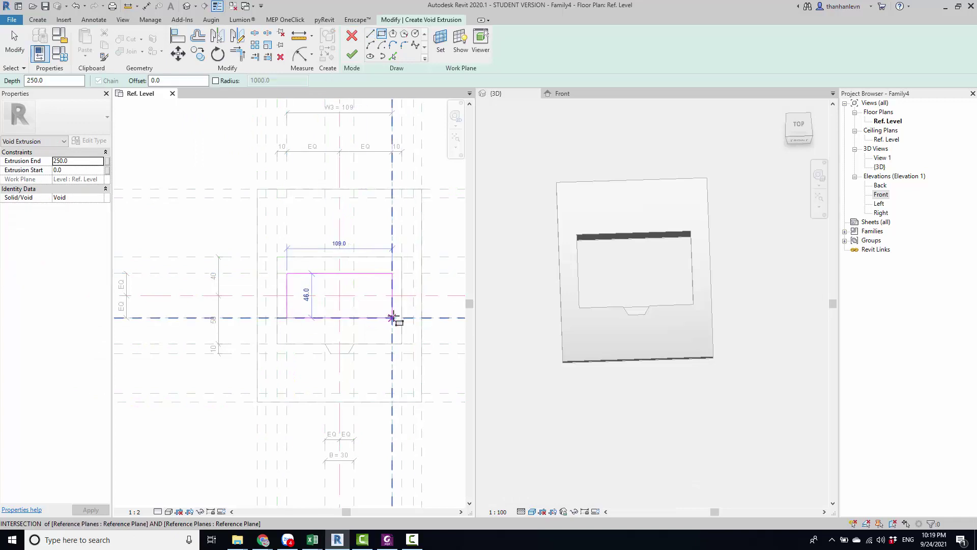
{"action": "left_click", "coordinate": [393, 317]}
{"action": "left_click", "coordinate": [392, 318]}
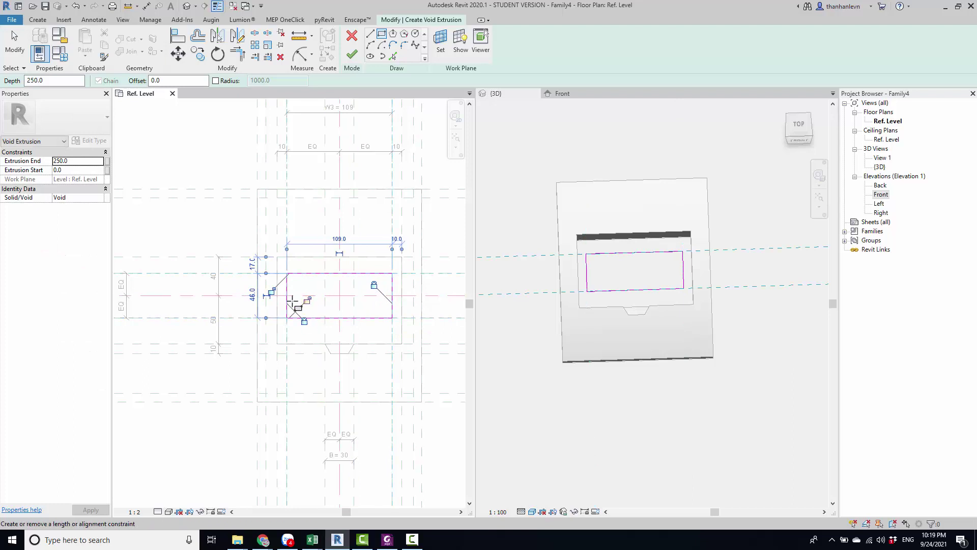
{"action": "key", "text": "Escape"}
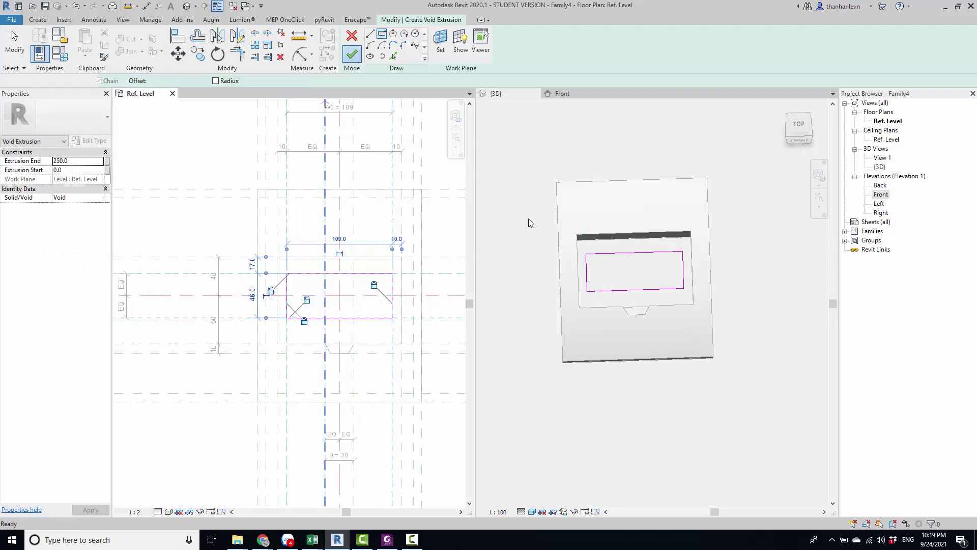
{"action": "key", "text": "Return"}
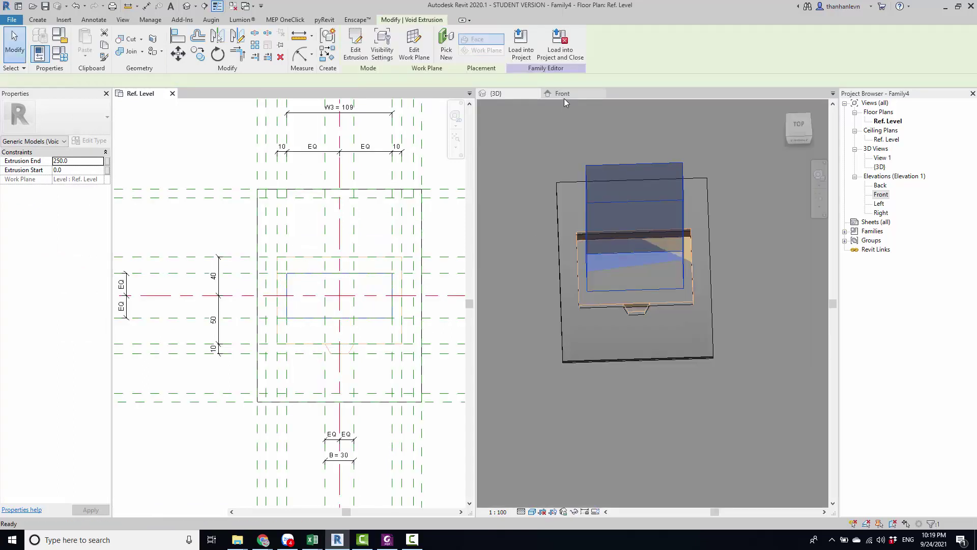
In the Front elevation, raise the rectangular void's bottom, then check it in 3D
{"action": "left_click", "coordinate": [563, 97]}
{"action": "middle_click_drag", "start_coordinate": [707, 366], "coordinate": [643, 342]}
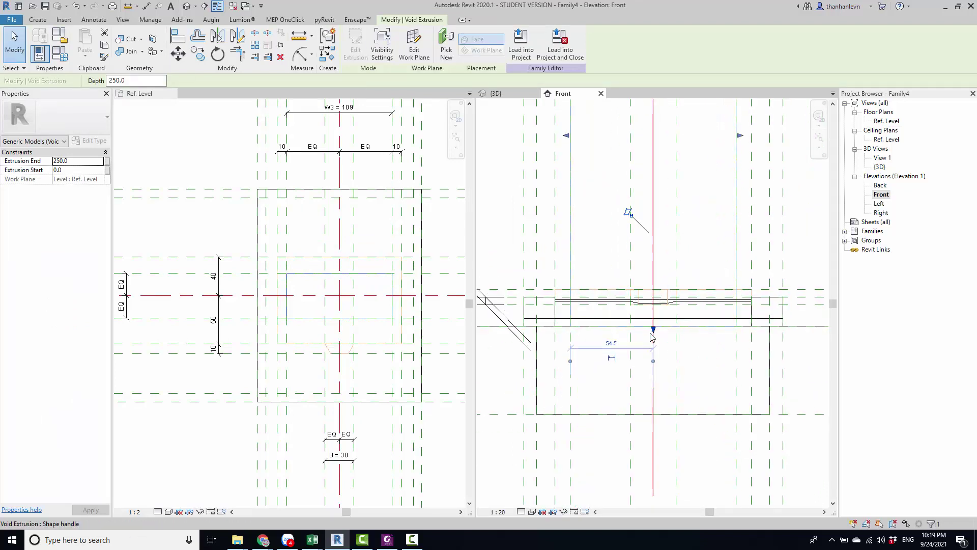
{"action": "scroll", "coordinate": [654, 337], "scroll_direction": "down", "scroll_amount": 3}
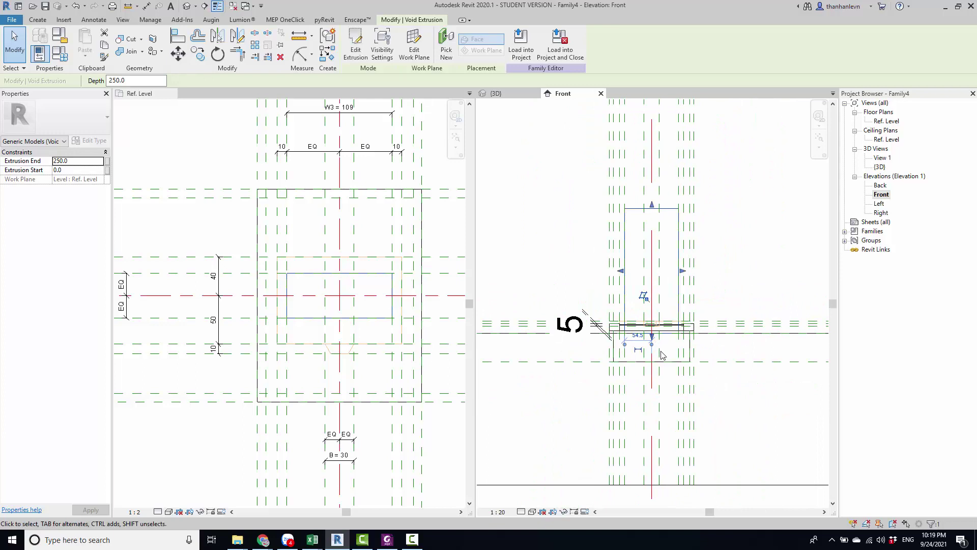
{"action": "mouse_move", "coordinate": [649, 329]}
{"action": "left_mouse_down"}
{"action": "mouse_move", "coordinate": [649, 278]}
{"action": "mouse_move", "coordinate": [649, 322]}
{"action": "left_mouse_up"}
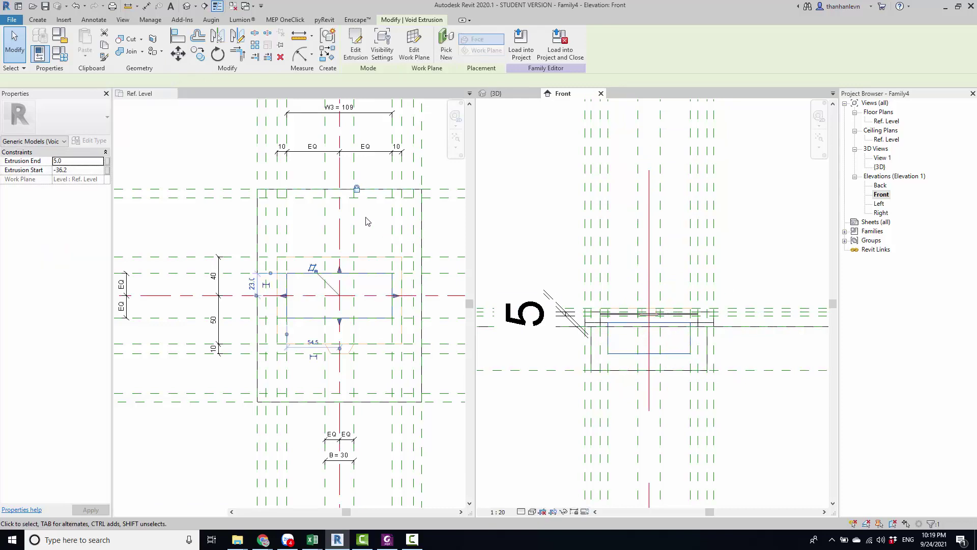
{"action": "left_click", "coordinate": [320, 100]}
{"action": "left_click", "coordinate": [499, 96]}
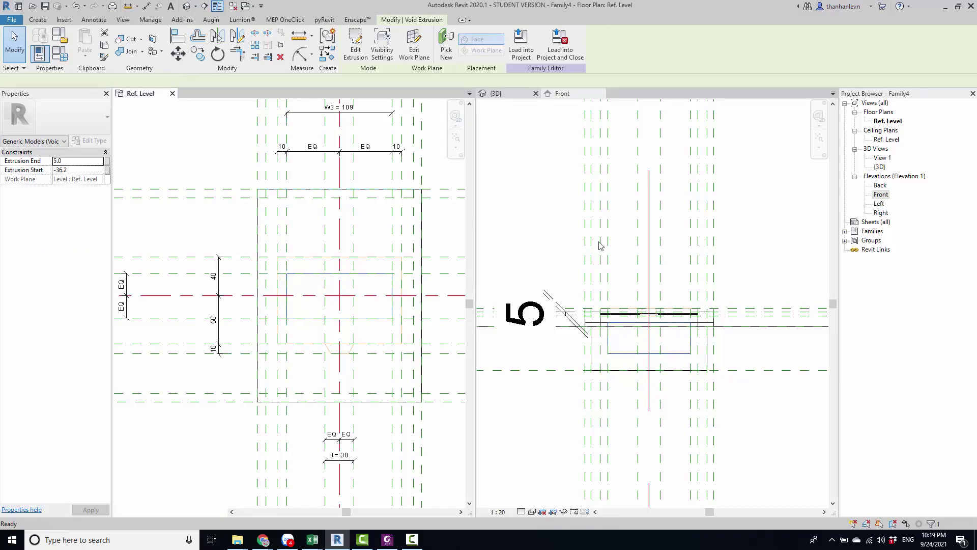
{"action": "left_click", "coordinate": [678, 293]}
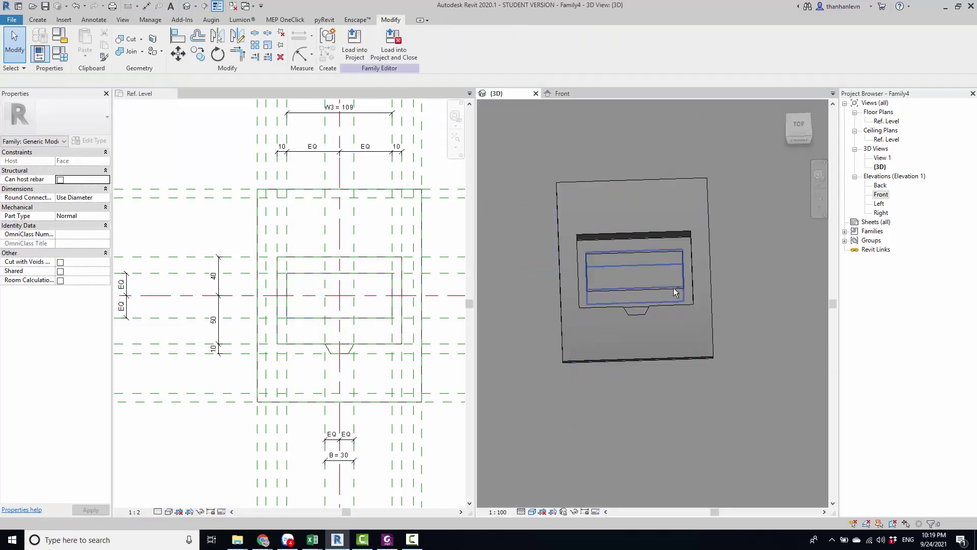
{"action": "middle_click_drag", "start_coordinate": [679, 293], "coordinate": [677, 334], "text": "shift"}
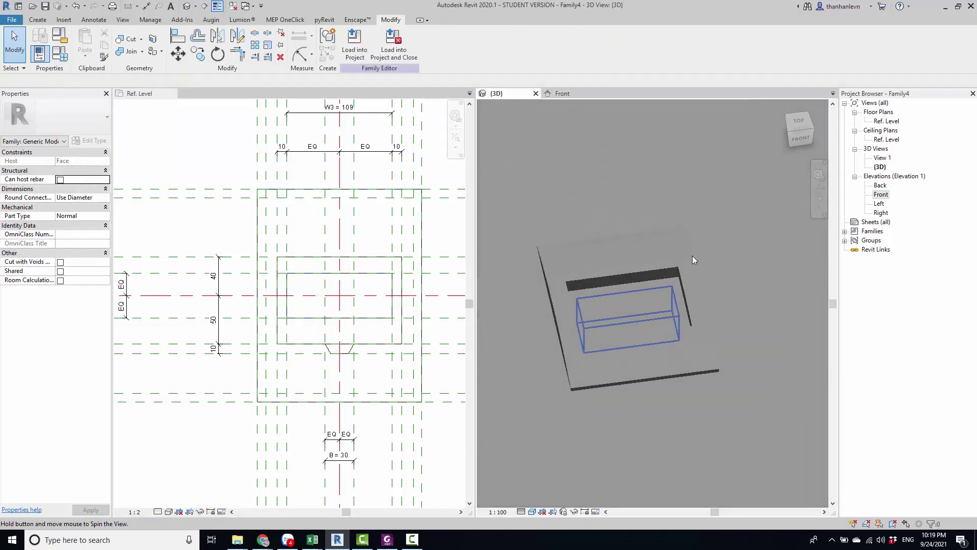
{"action": "left_click", "coordinate": [747, 306]}
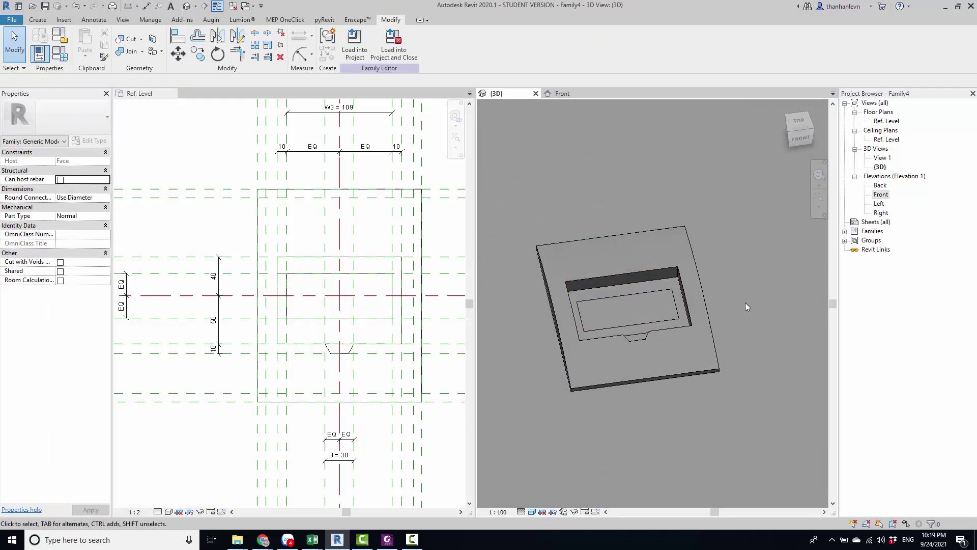
Stretch the void's top above the panel to 24, dismissing the constraint errors
{"action": "left_click", "coordinate": [564, 93]}
{"action": "left_click", "coordinate": [657, 335]}
{"action": "scroll", "coordinate": [657, 335], "scroll_direction": "up", "scroll_amount": 1}
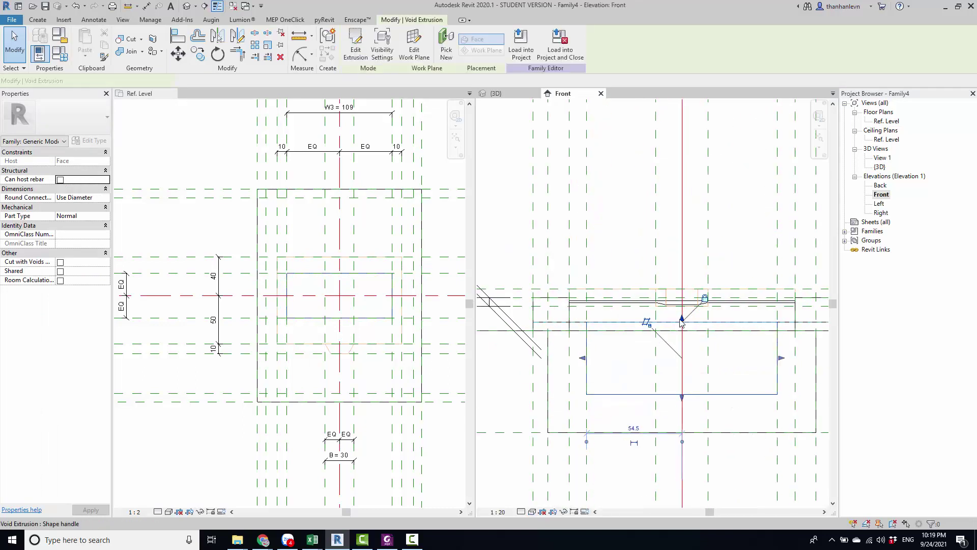
{"action": "left_click_drag", "start_coordinate": [655, 323], "coordinate": [721, 357]}
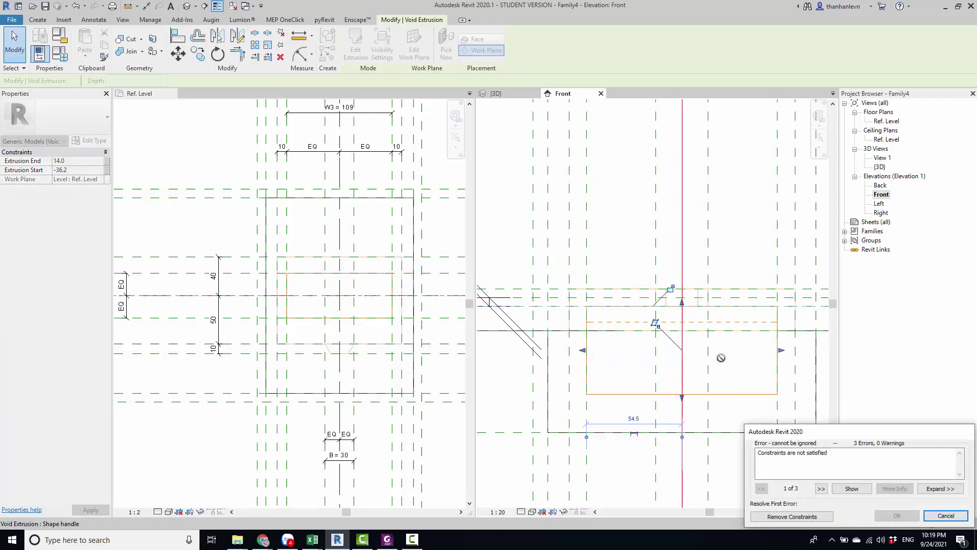
{"action": "left_click", "coordinate": [777, 515]}
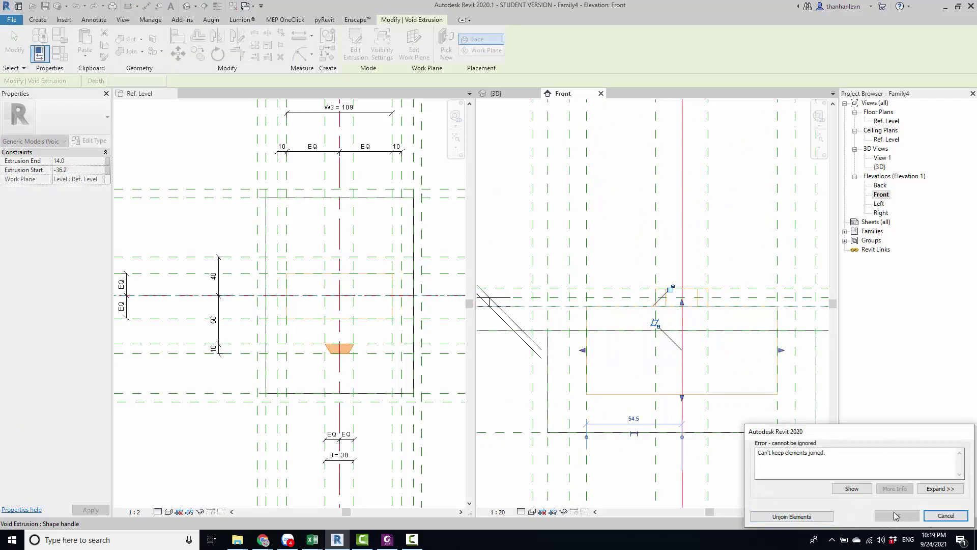
{"action": "left_click", "coordinate": [945, 516]}
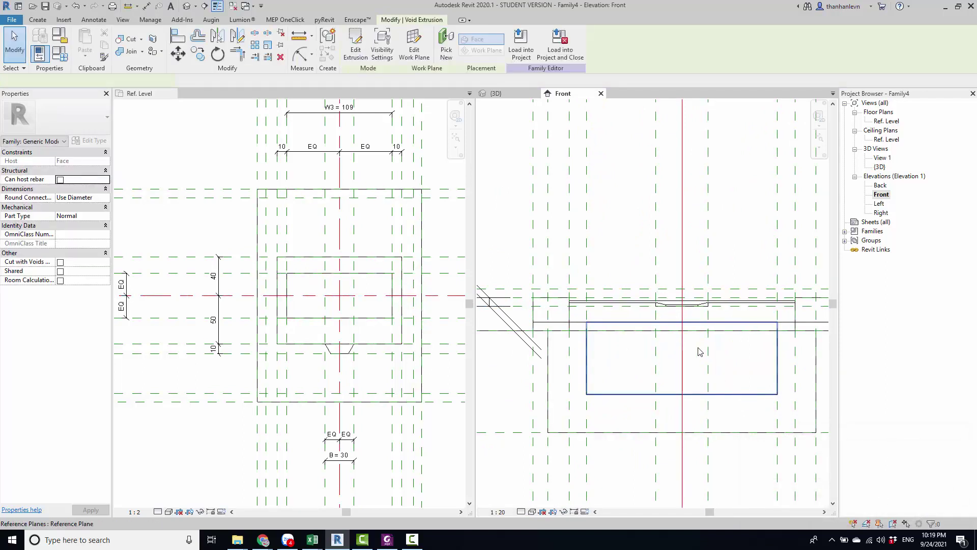
{"action": "left_click", "coordinate": [698, 304]}
{"action": "left_click_drag", "start_coordinate": [682, 318], "coordinate": [681, 289]}
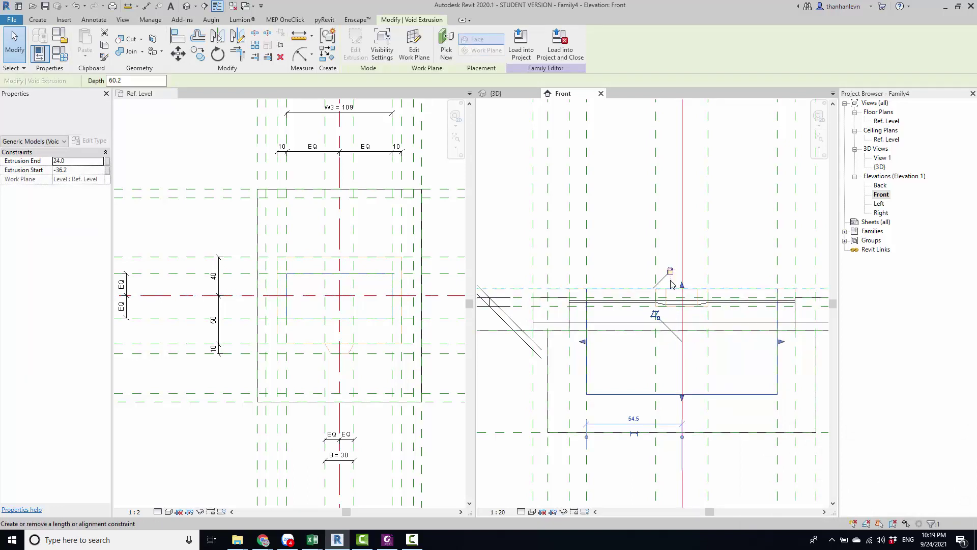
{"action": "left_click", "coordinate": [187, 6]}
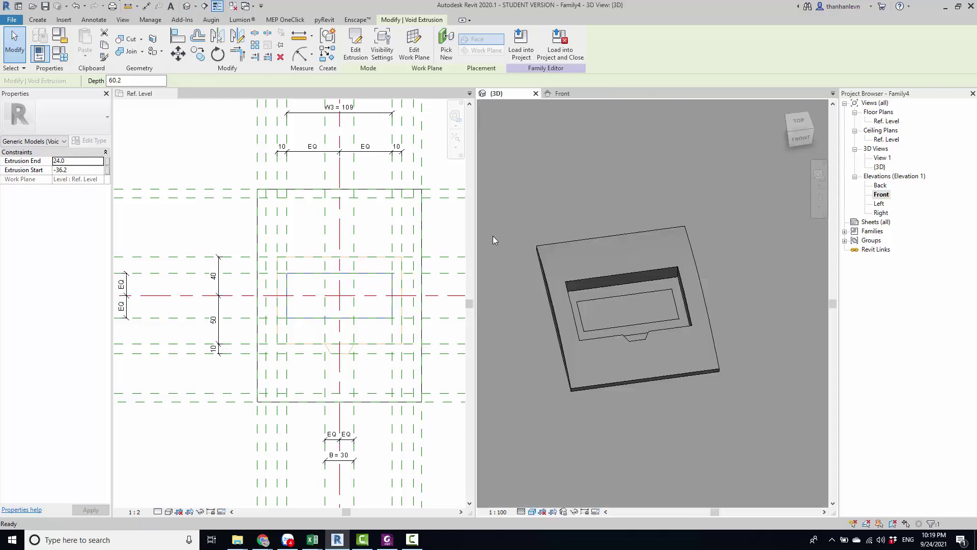
Temporarily hide the flat base slab with HH and orbit to view the recess from above
{"action": "key", "text": "Escape"}
{"action": "scroll", "coordinate": [621, 322], "scroll_direction": "up", "scroll_amount": 3}
{"action": "scroll", "coordinate": [611, 326], "scroll_direction": "up", "scroll_amount": 2}
{"action": "middle_click_drag", "start_coordinate": [600, 329], "coordinate": [630, 362], "text": "shift"}
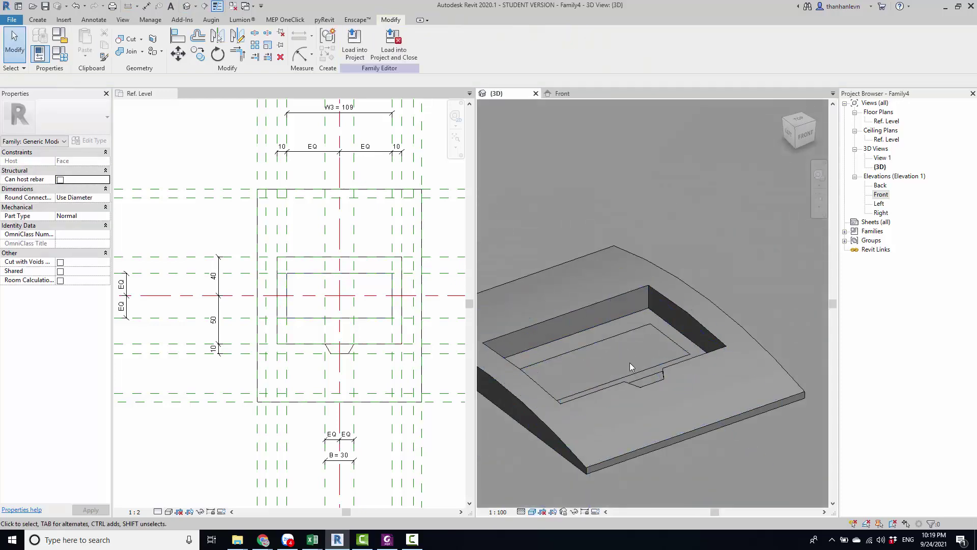
{"action": "scroll", "coordinate": [628, 365], "scroll_direction": "down", "scroll_amount": 5}
{"action": "scroll", "coordinate": [636, 368], "scroll_direction": "up", "scroll_amount": 4}
{"action": "scroll", "coordinate": [657, 397], "scroll_direction": "down", "scroll_amount": 2}
{"action": "left_click", "coordinate": [667, 425]}
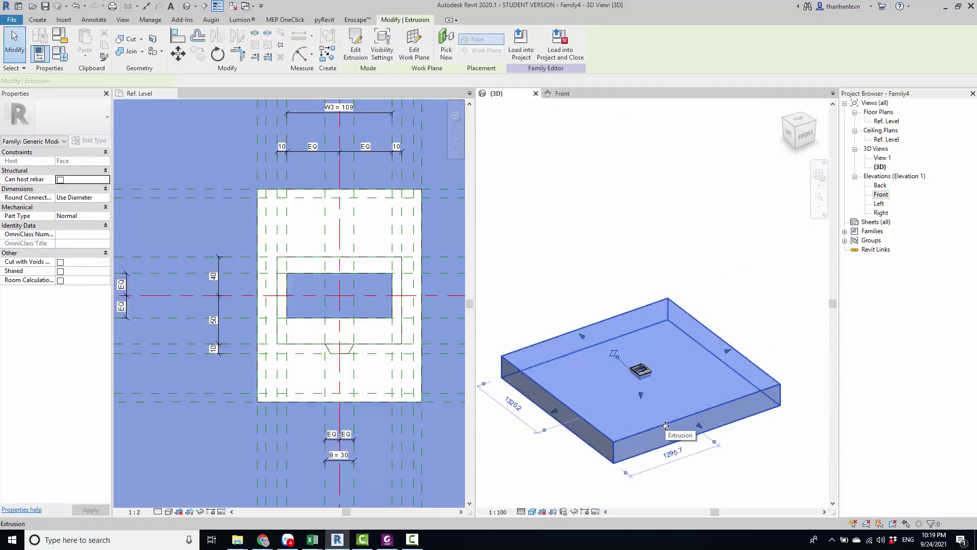
{"action": "key", "text": "h"}
{"action": "key", "text": "h"}
{"action": "mouse_move", "coordinate": [657, 408]}
{"action": "middle_mouse_down", "text": "shift"}
{"action": "mouse_move", "coordinate": [667, 462]}
{"action": "mouse_move", "coordinate": [654, 246]}
{"action": "middle_mouse_up", "text": "shift"}
{"action": "scroll", "coordinate": [701, 270], "scroll_direction": "up", "scroll_amount": 2}
{"action": "scroll", "coordinate": [701, 270], "scroll_direction": "down", "scroll_amount": 3}
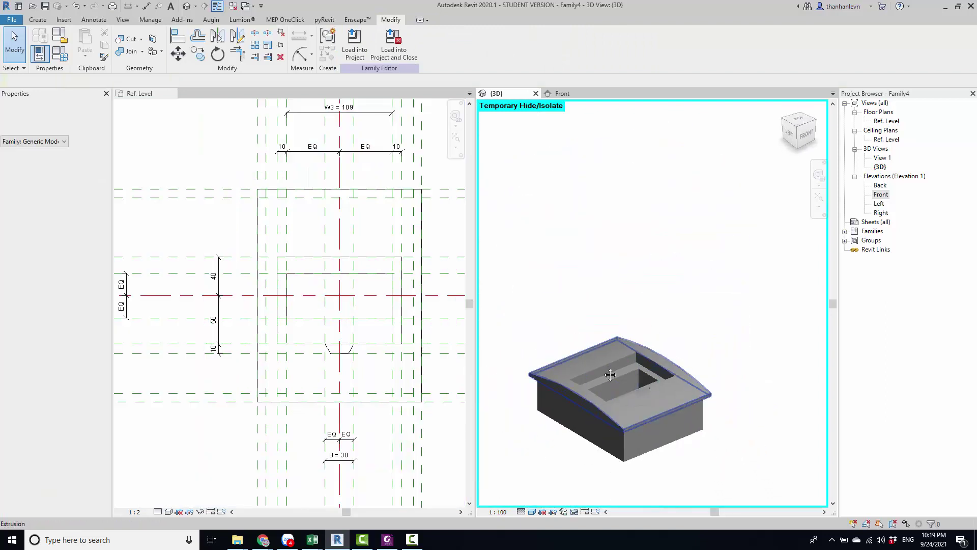
{"action": "mouse_move", "coordinate": [701, 270]}
{"action": "middle_mouse_down", "text": "shift"}
{"action": "mouse_move", "coordinate": [653, 380]}
{"action": "mouse_move", "coordinate": [654, 326]}
{"action": "mouse_move", "coordinate": [655, 337]}
{"action": "middle_mouse_up", "text": "shift"}
{"action": "scroll", "coordinate": [653, 329], "scroll_direction": "up", "scroll_amount": 3}
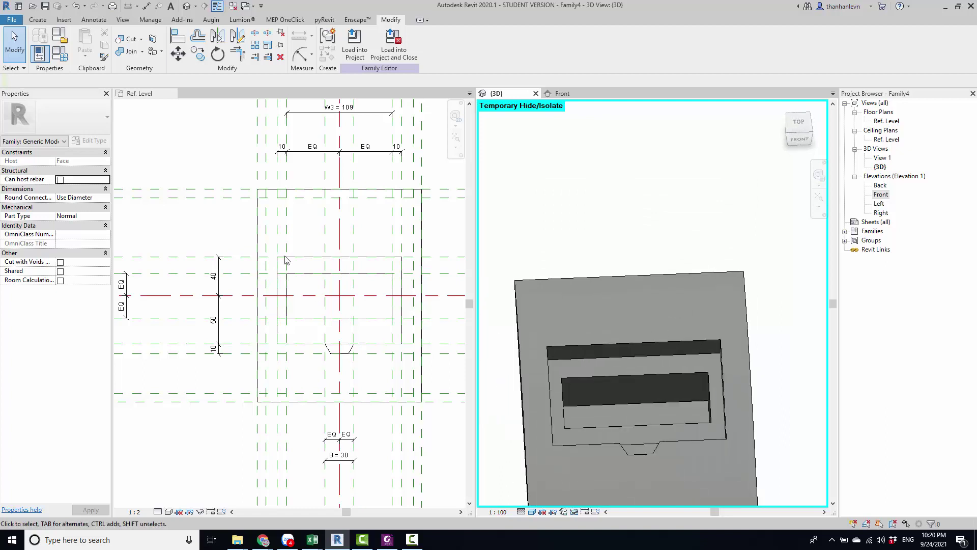
{"action": "scroll", "coordinate": [264, 221], "scroll_direction": "up", "scroll_amount": 2}
{"action": "left_click", "coordinate": [269, 214]}
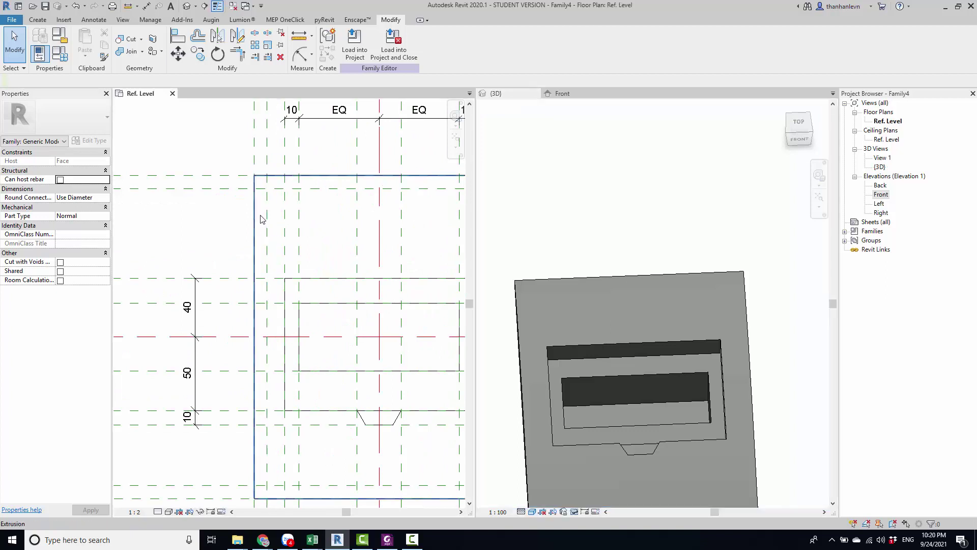
{"action": "scroll", "coordinate": [275, 209], "scroll_direction": "down", "scroll_amount": 3}
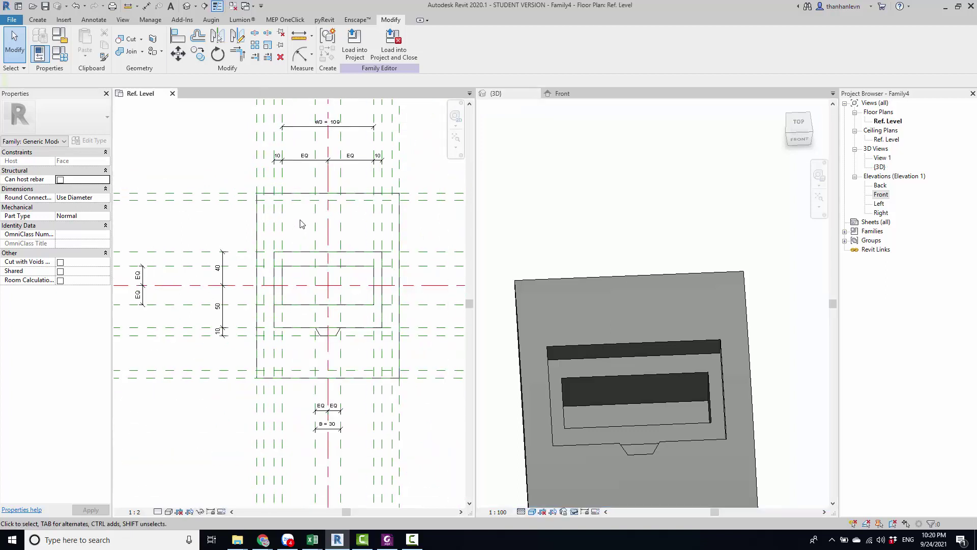
{"action": "scroll", "coordinate": [280, 219], "scroll_direction": "up", "scroll_amount": 1}
{"action": "scroll", "coordinate": [261, 211], "scroll_direction": "up", "scroll_amount": 1}
{"action": "scroll", "coordinate": [261, 209], "scroll_direction": "up", "scroll_amount": 1}
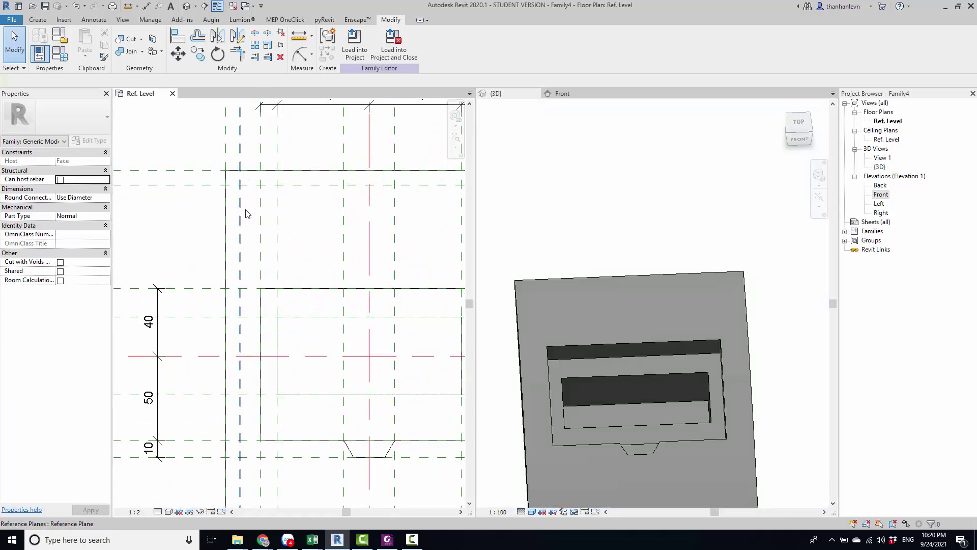
{"action": "left_click", "coordinate": [46, 21]}
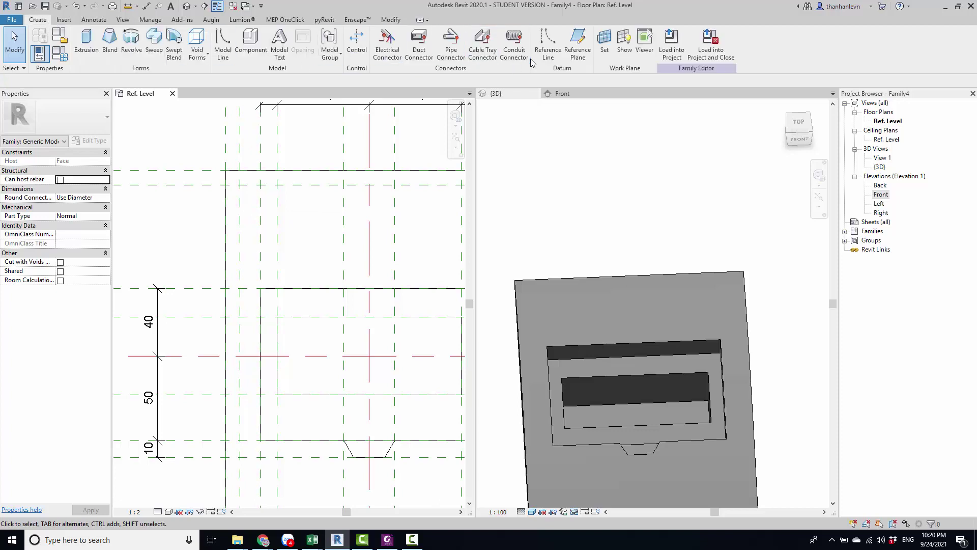
{"action": "left_click", "coordinate": [194, 56]}
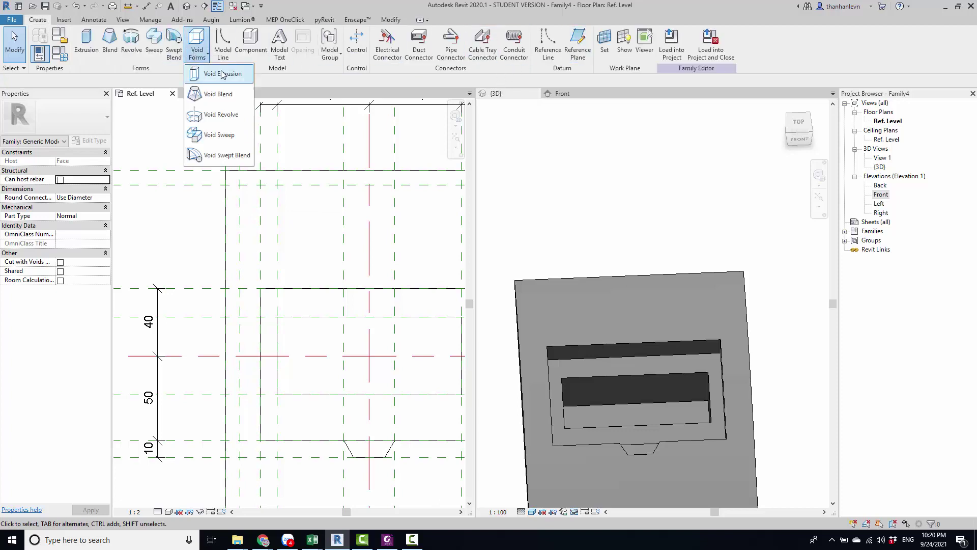
{"action": "left_click", "coordinate": [220, 74]}
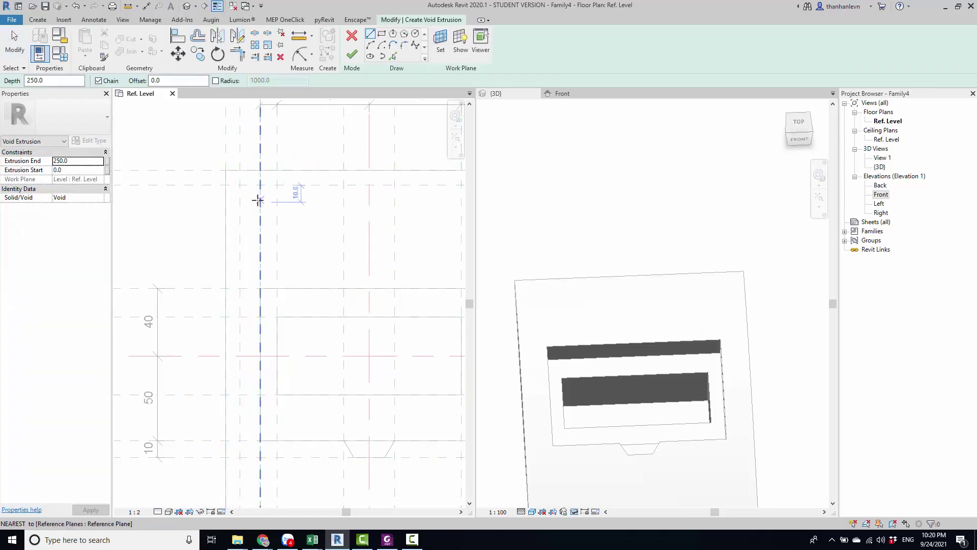
{"action": "key", "text": "Escape"}
{"action": "left_click", "coordinate": [351, 34]}
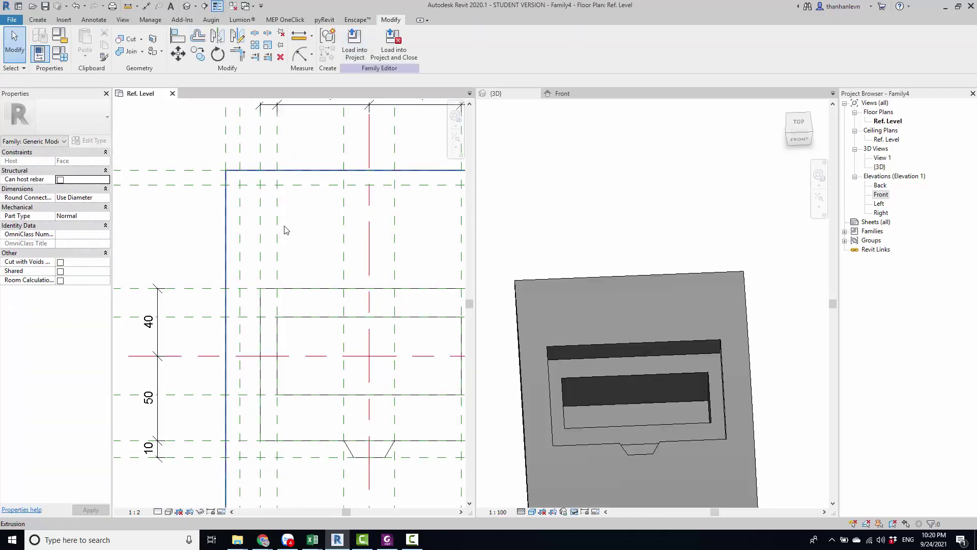
{"action": "scroll", "coordinate": [347, 286], "scroll_direction": "down", "scroll_amount": 5}
{"action": "scroll", "coordinate": [346, 286], "scroll_direction": "down", "scroll_amount": 2}
{"action": "scroll", "coordinate": [346, 287], "scroll_direction": "down", "scroll_amount": 2}
{"action": "scroll", "coordinate": [601, 322], "scroll_direction": "down", "scroll_amount": 3}
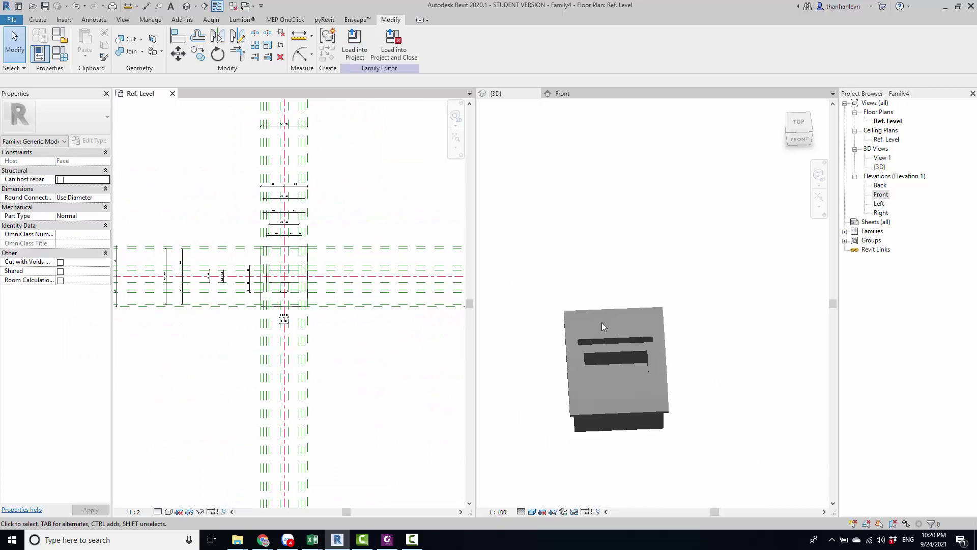
{"action": "left_click", "coordinate": [616, 501]}
{"action": "mouse_move", "coordinate": [615, 499]}
{"action": "middle_mouse_down", "text": "shift"}
{"action": "mouse_move", "coordinate": [550, 411]}
{"action": "mouse_move", "coordinate": [575, 418]}
{"action": "middle_mouse_up", "text": "shift"}
{"action": "scroll", "coordinate": [579, 421], "scroll_direction": "up", "scroll_amount": 2}
{"action": "scroll", "coordinate": [599, 357], "scroll_direction": "up", "scroll_amount": 2}
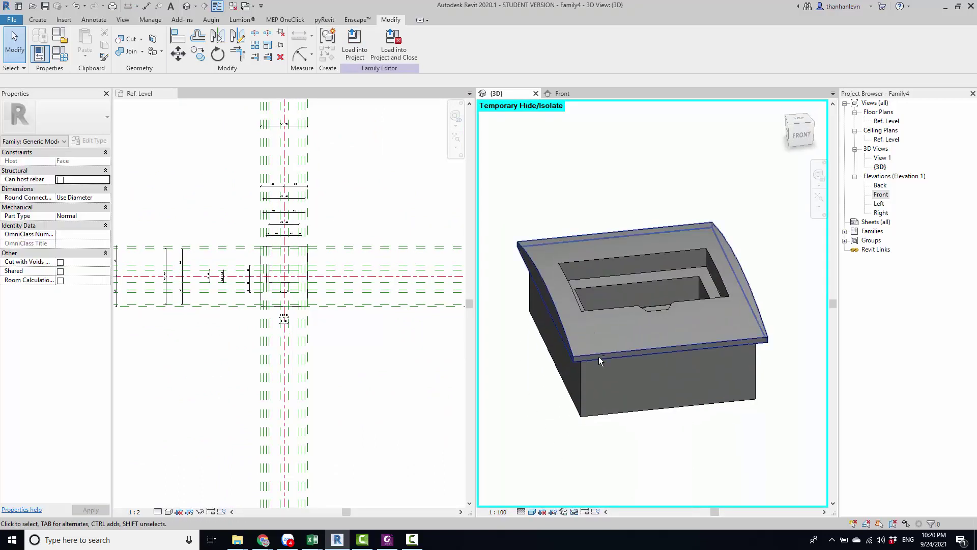
{"action": "scroll", "coordinate": [578, 372], "scroll_direction": "up", "scroll_amount": 2}
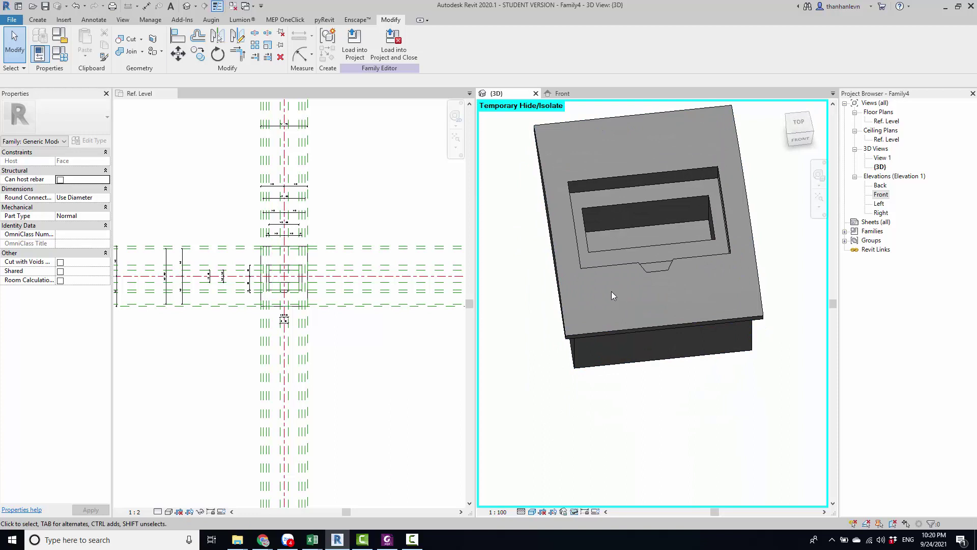
{"action": "mouse_move", "coordinate": [616, 285]}
{"action": "middle_mouse_down", "text": "shift"}
{"action": "mouse_move", "coordinate": [660, 349]}
{"action": "mouse_move", "coordinate": [611, 244]}
{"action": "mouse_move", "coordinate": [679, 281]}
{"action": "mouse_move", "coordinate": [671, 274]}
{"action": "mouse_move", "coordinate": [673, 301]}
{"action": "middle_mouse_up", "text": "shift"}
{"action": "scroll", "coordinate": [607, 239], "scroll_direction": "up", "scroll_amount": 3}
{"action": "scroll", "coordinate": [671, 274], "scroll_direction": "down", "scroll_amount": 2}
{"action": "scroll", "coordinate": [289, 278], "scroll_direction": "up", "scroll_amount": 1}
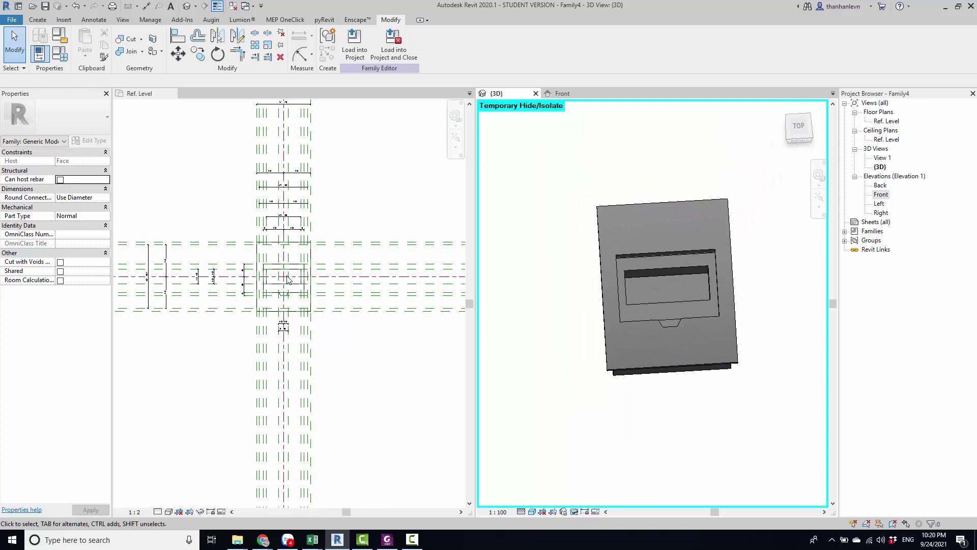
{"action": "left_click", "coordinate": [369, 188]}
{"action": "scroll", "coordinate": [266, 263], "scroll_direction": "up", "scroll_amount": 2}
{"action": "scroll", "coordinate": [265, 264], "scroll_direction": "up", "scroll_amount": 1}
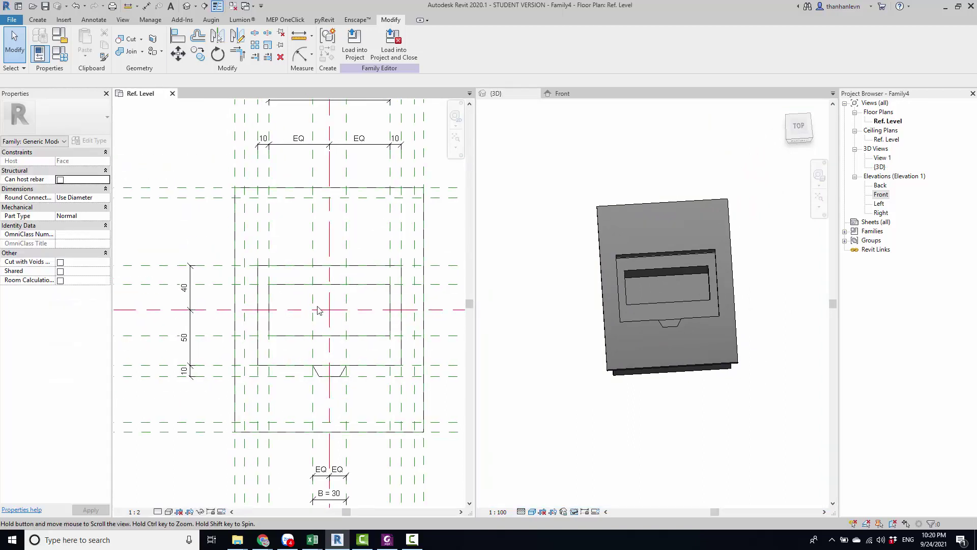
{"action": "scroll", "coordinate": [265, 264], "scroll_direction": "up", "scroll_amount": 1}
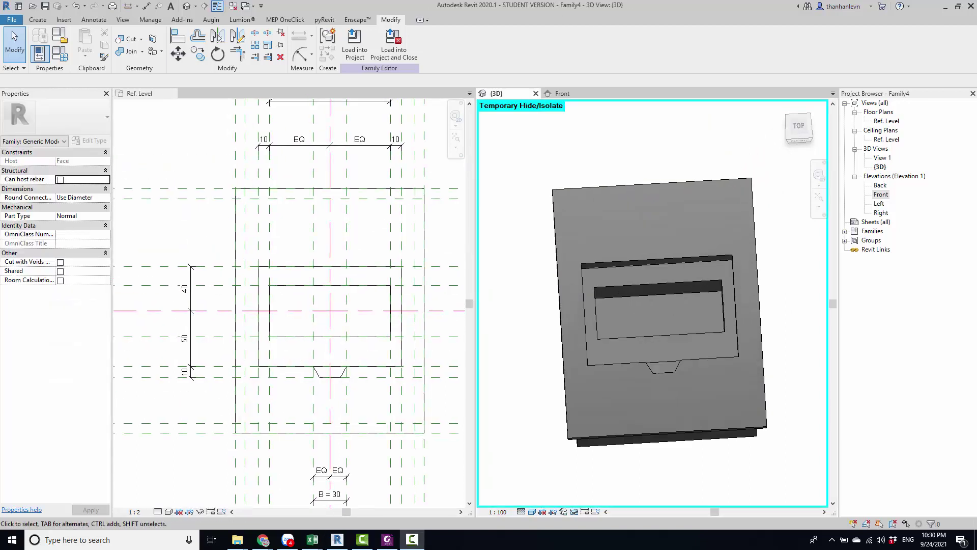
{"action": "left_click", "coordinate": [233, 324]}
{"action": "scroll", "coordinate": [233, 324], "scroll_direction": "down", "scroll_amount": 3}
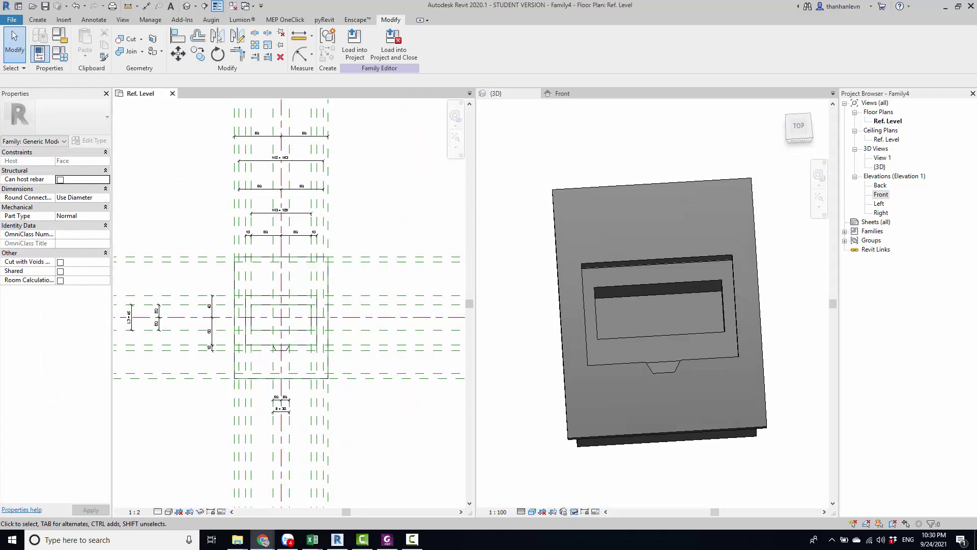
{"action": "left_click", "coordinate": [545, 286]}
{"action": "left_click", "coordinate": [302, 284]}
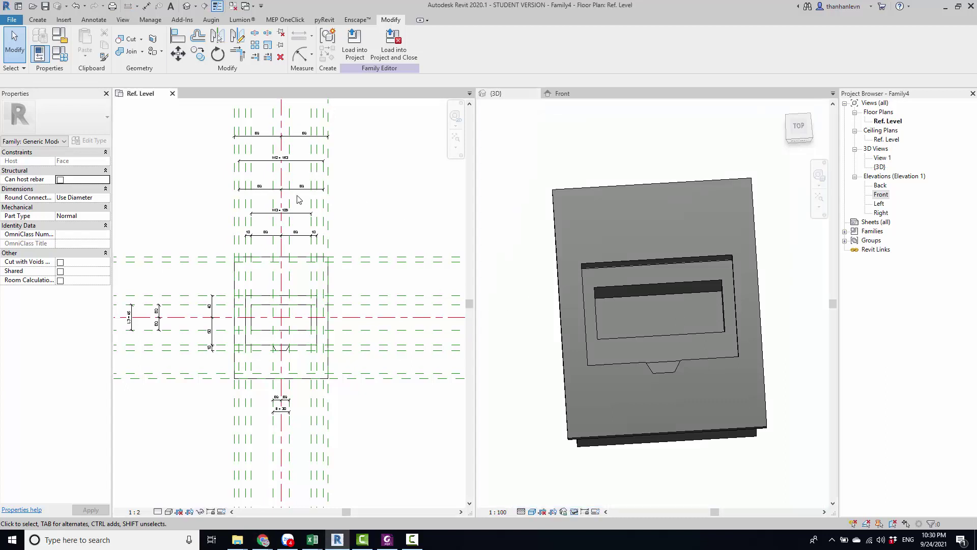
{"action": "scroll", "coordinate": [302, 283], "scroll_direction": "up", "scroll_amount": 2}
{"action": "middle_click_drag", "start_coordinate": [302, 243], "coordinate": [302, 283]}
{"action": "scroll", "coordinate": [302, 284], "scroll_direction": "down", "scroll_amount": 2}
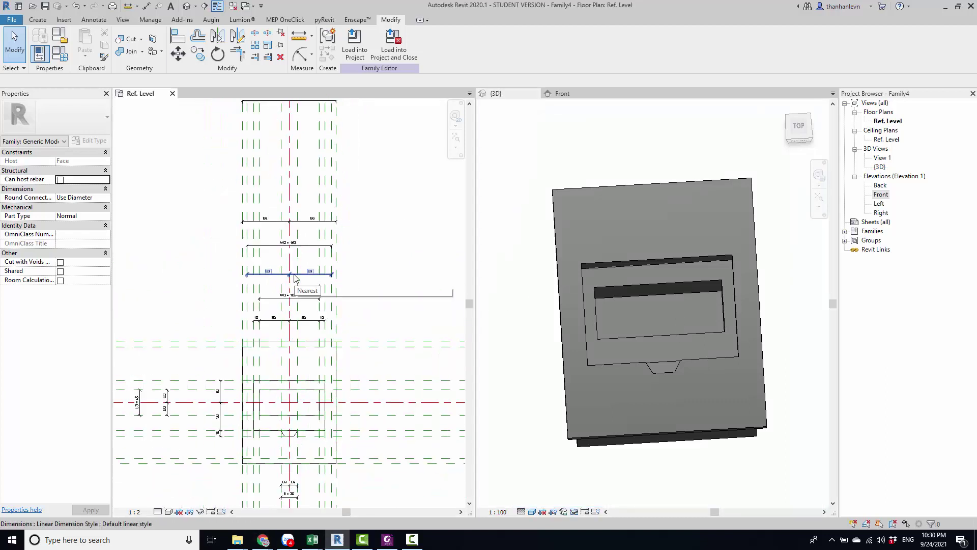
{"action": "middle_click_drag", "start_coordinate": [306, 135], "coordinate": [314, 169]}
{"action": "left_click", "coordinate": [315, 135]}
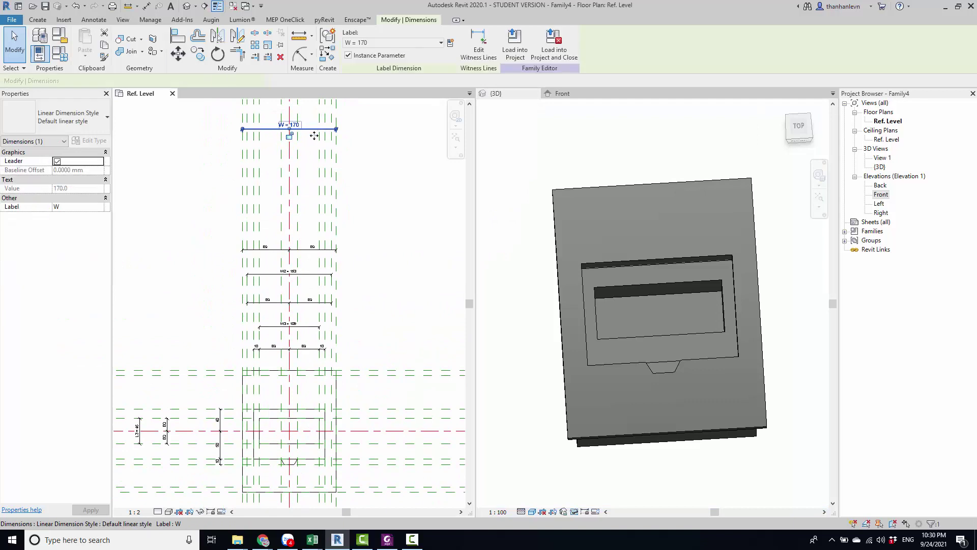
{"action": "left_click", "coordinate": [377, 306]}
{"action": "scroll", "coordinate": [334, 349], "scroll_direction": "up", "scroll_amount": 2}
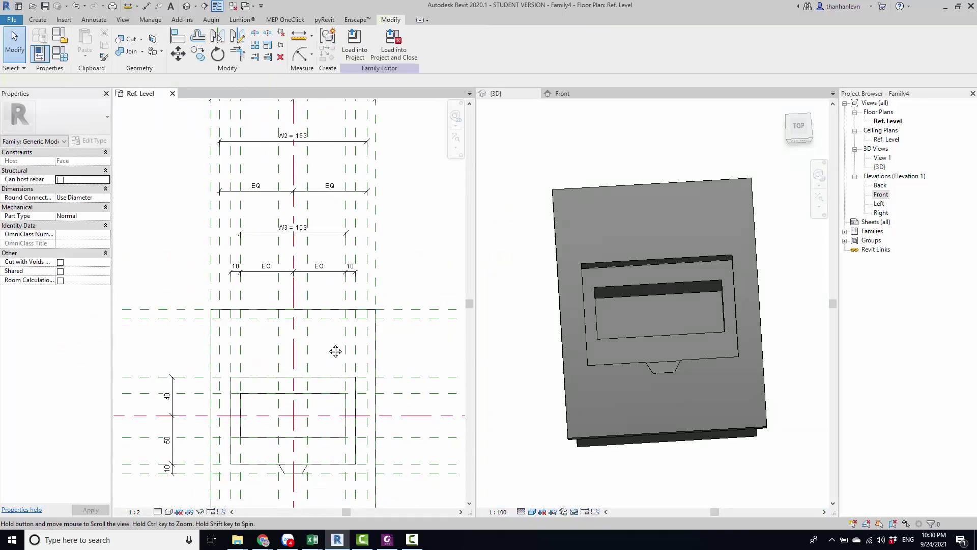
{"action": "middle_click_drag", "start_coordinate": [328, 352], "coordinate": [324, 306]}
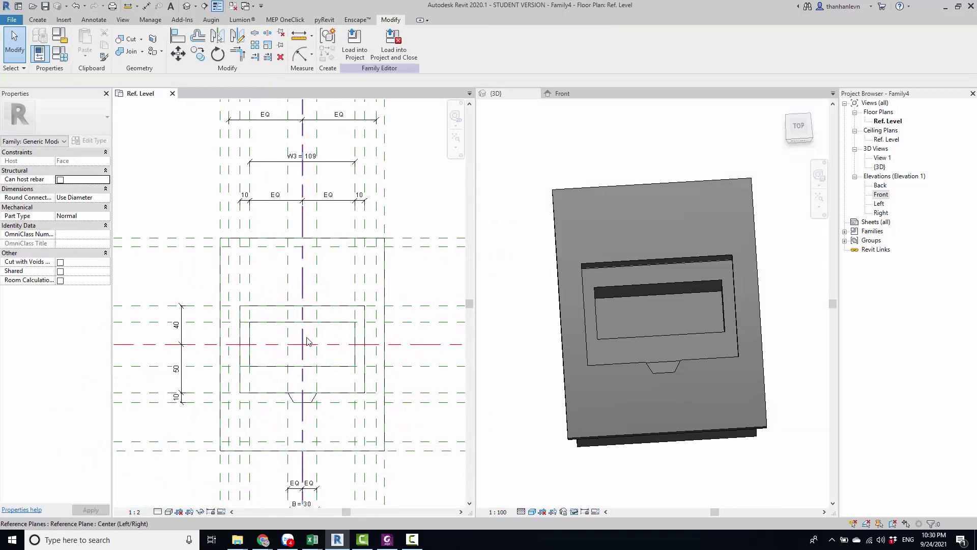
{"action": "scroll", "coordinate": [273, 312], "scroll_direction": "up", "scroll_amount": 2}
{"action": "scroll", "coordinate": [218, 273], "scroll_direction": "up", "scroll_amount": 1}
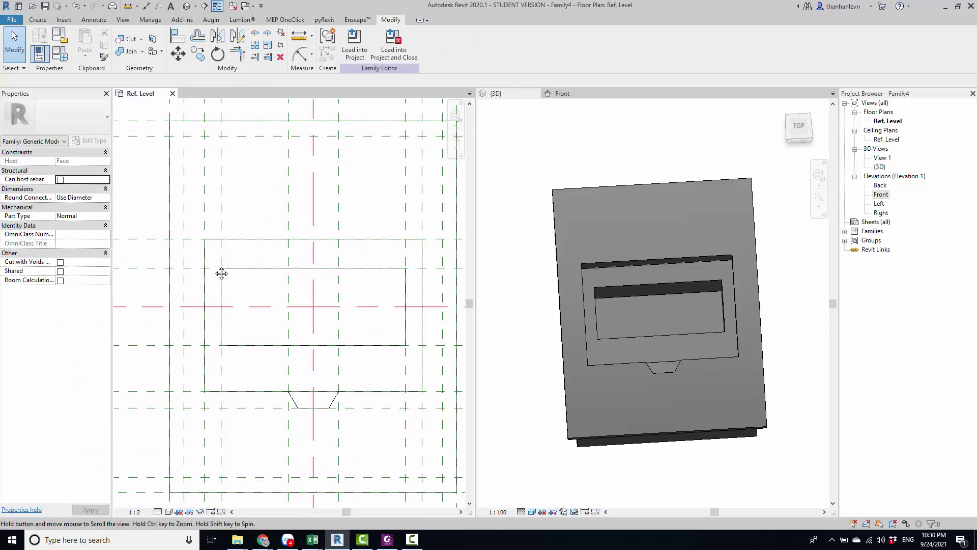
{"action": "scroll", "coordinate": [212, 256], "scroll_direction": "up", "scroll_amount": 2}
{"action": "left_click", "coordinate": [214, 258]}
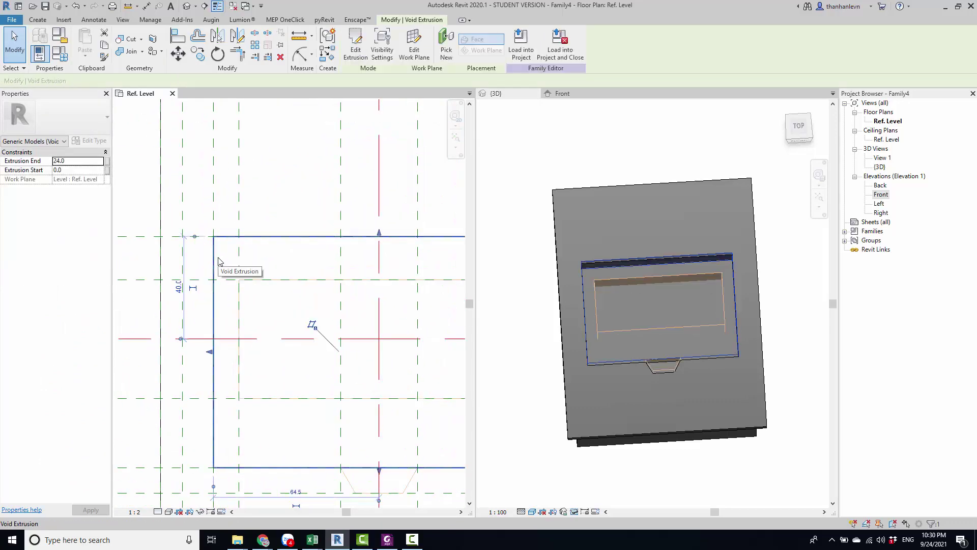
{"action": "scroll", "coordinate": [312, 323], "scroll_direction": "down", "scroll_amount": 2}
{"action": "scroll", "coordinate": [263, 289], "scroll_direction": "down", "scroll_amount": 1}
{"action": "scroll", "coordinate": [305, 311], "scroll_direction": "up", "scroll_amount": 1}
{"action": "scroll", "coordinate": [331, 285], "scroll_direction": "up", "scroll_amount": 1}
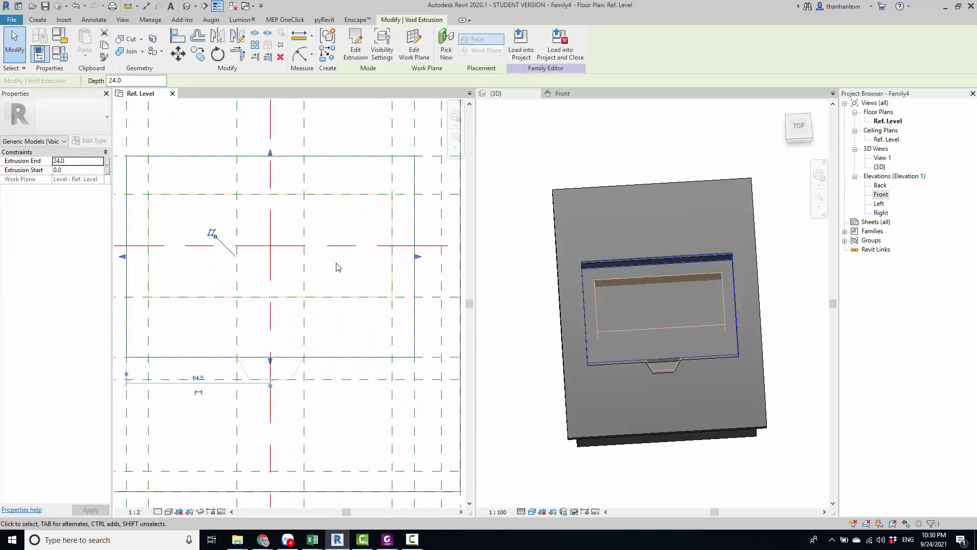
{"action": "left_click", "coordinate": [338, 382]}
{"action": "scroll", "coordinate": [672, 380], "scroll_direction": "up", "scroll_amount": 3}
{"action": "scroll", "coordinate": [658, 358], "scroll_direction": "up", "scroll_amount": 2}
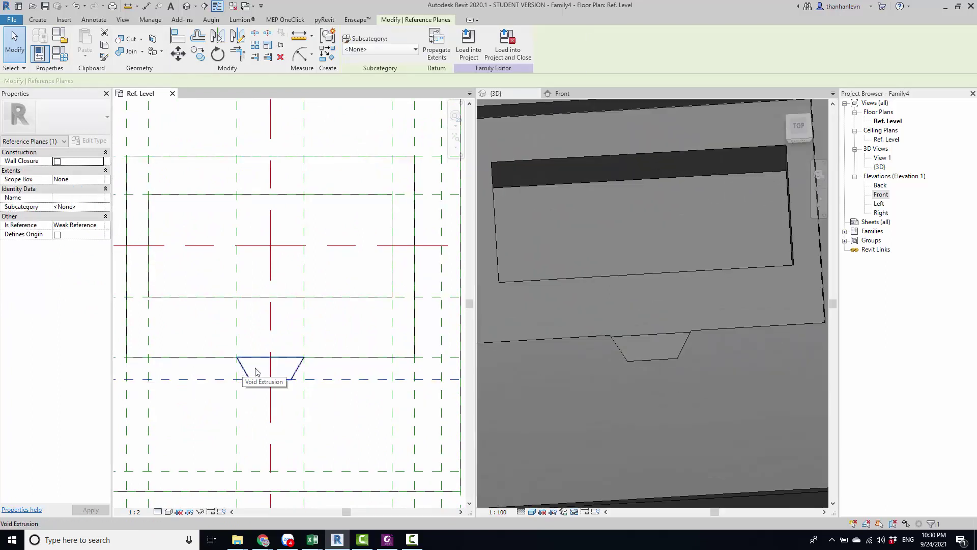
{"action": "key", "text": "Escape"}
{"action": "scroll", "coordinate": [322, 374], "scroll_direction": "down", "scroll_amount": 1}
{"action": "scroll", "coordinate": [315, 367], "scroll_direction": "up", "scroll_amount": 2, "text": "ctrl"}
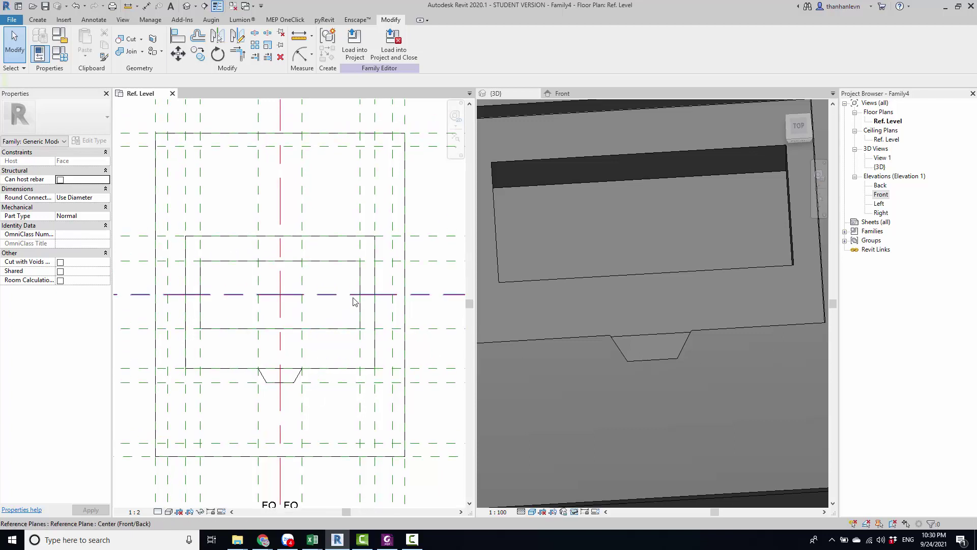
{"action": "scroll", "coordinate": [222, 275], "scroll_direction": "up", "scroll_amount": 2}
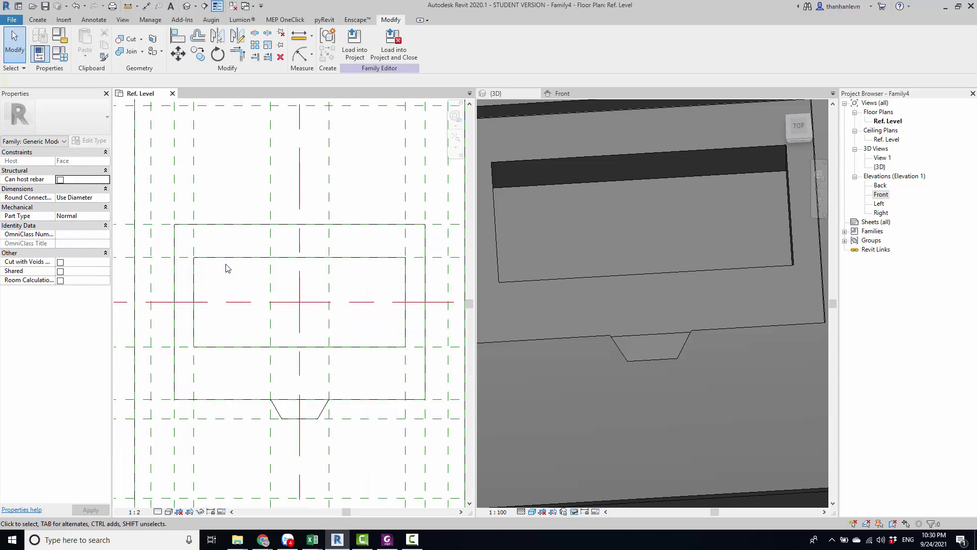
{"action": "left_click", "coordinate": [226, 268]}
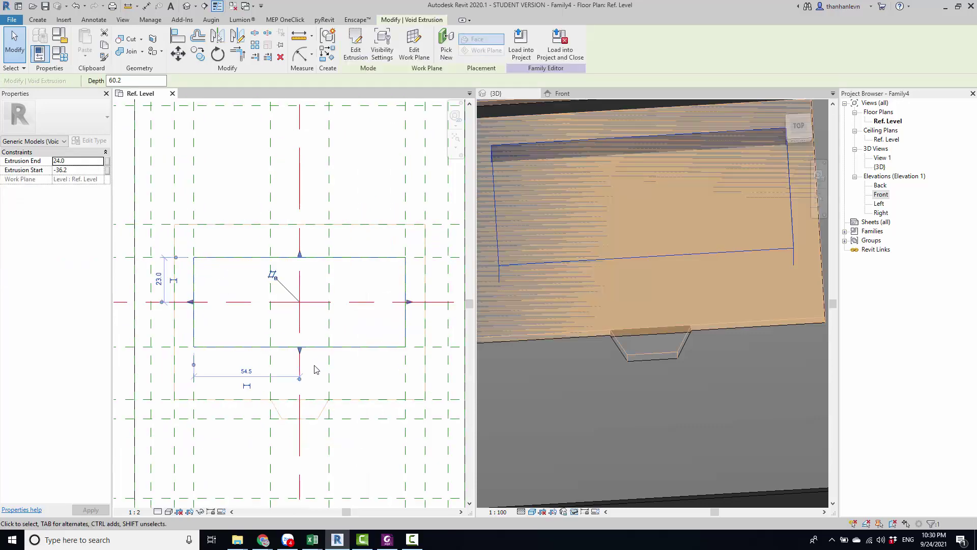
{"action": "left_click", "coordinate": [351, 376]}
{"action": "scroll", "coordinate": [350, 375], "scroll_direction": "down", "scroll_amount": 4}
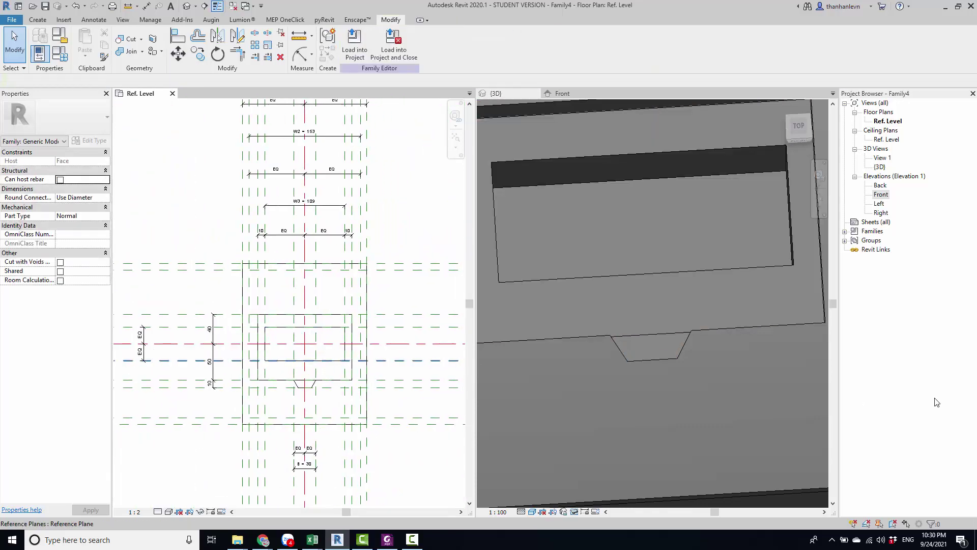
{"action": "scroll", "coordinate": [248, 346], "scroll_direction": "up", "scroll_amount": 2}
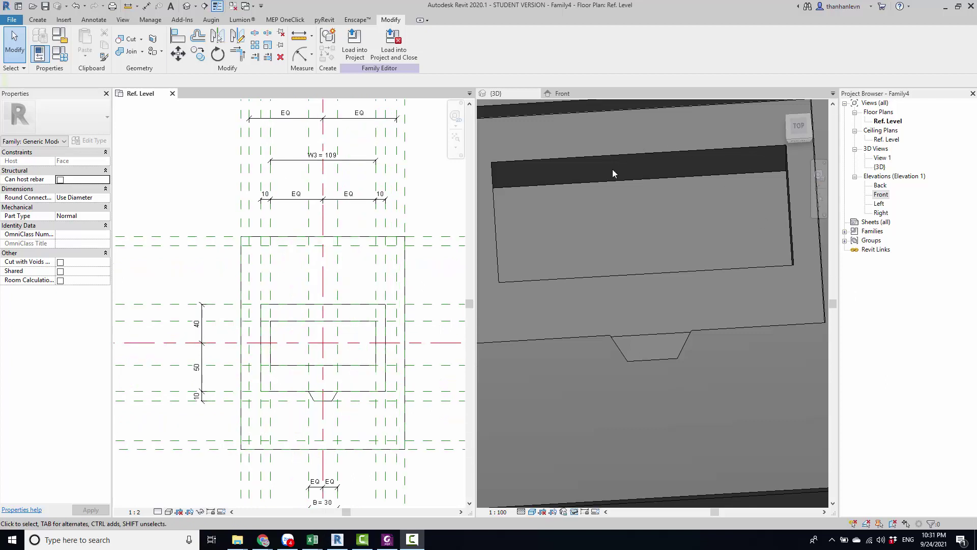
{"action": "left_click", "coordinate": [879, 203]}
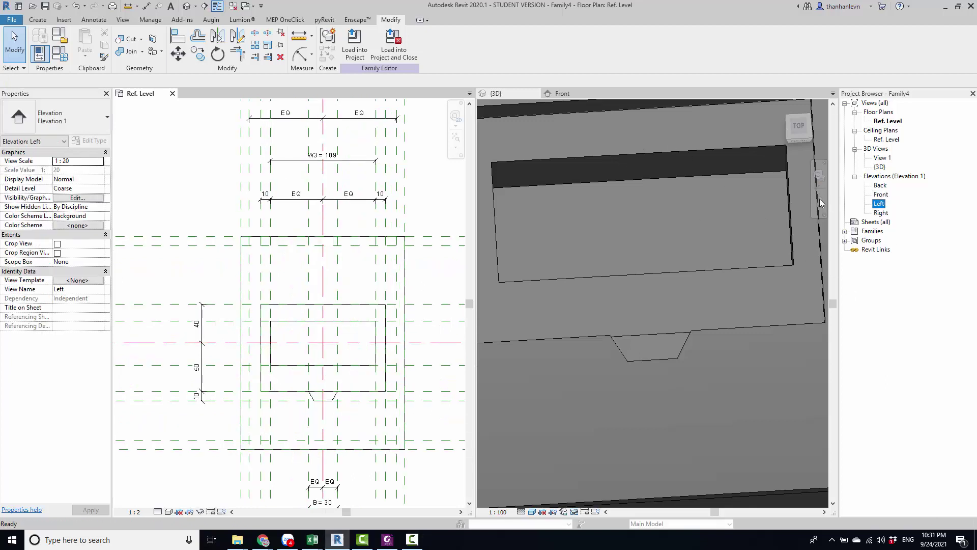
Open the Left elevation, dismiss the save reminder, and dock it beside the plan
{"action": "double_click", "coordinate": [880, 205]}
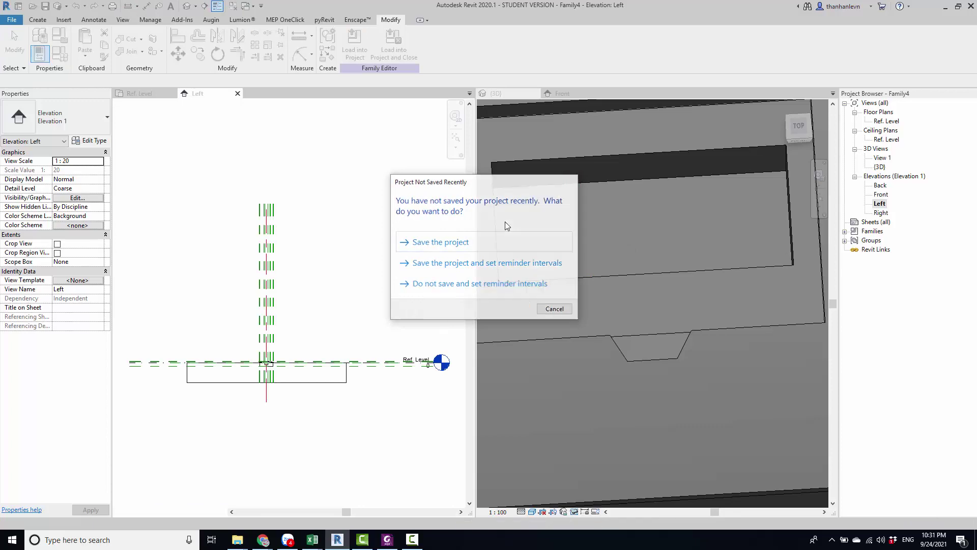
{"action": "key", "text": "Escape"}
{"action": "left_click_drag", "start_coordinate": [198, 94], "coordinate": [587, 98]}
{"action": "scroll", "coordinate": [625, 387], "scroll_direction": "up", "scroll_amount": 5}
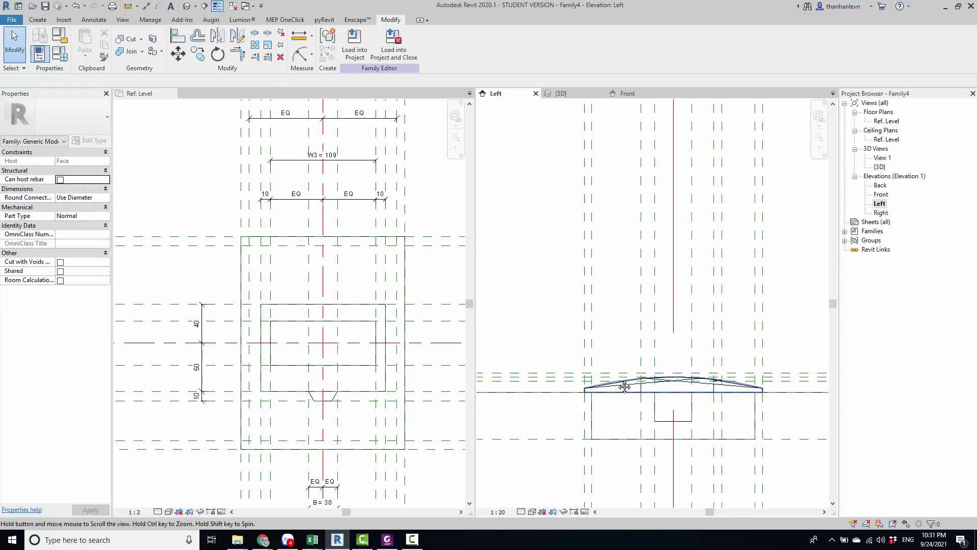
{"action": "scroll", "coordinate": [625, 386], "scroll_direction": "up", "scroll_amount": 2}
{"action": "scroll", "coordinate": [577, 349], "scroll_direction": "up", "scroll_amount": 3}
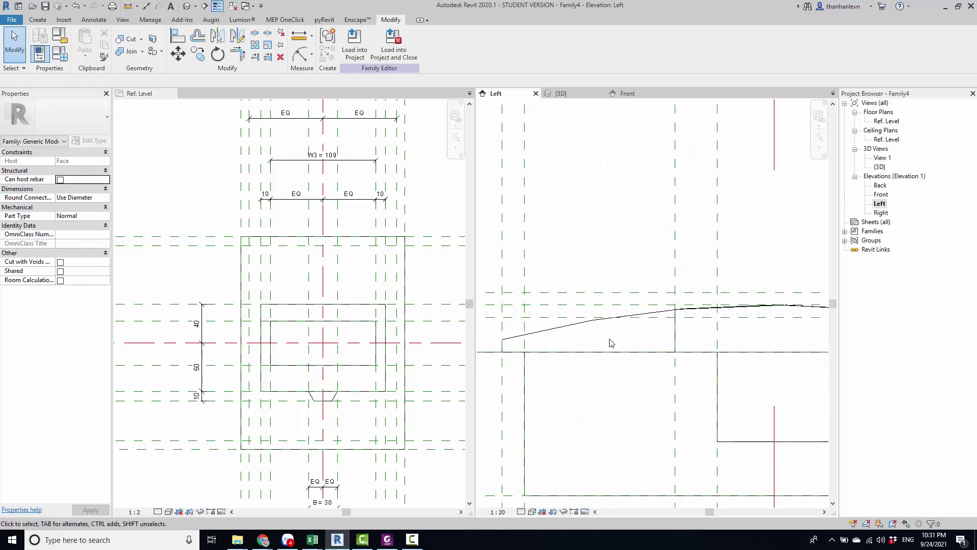
{"action": "scroll", "coordinate": [585, 342], "scroll_direction": "down", "scroll_amount": 1}
{"action": "scroll", "coordinate": [560, 342], "scroll_direction": "down", "scroll_amount": 2}
{"action": "scroll", "coordinate": [568, 341], "scroll_direction": "down", "scroll_amount": 1}
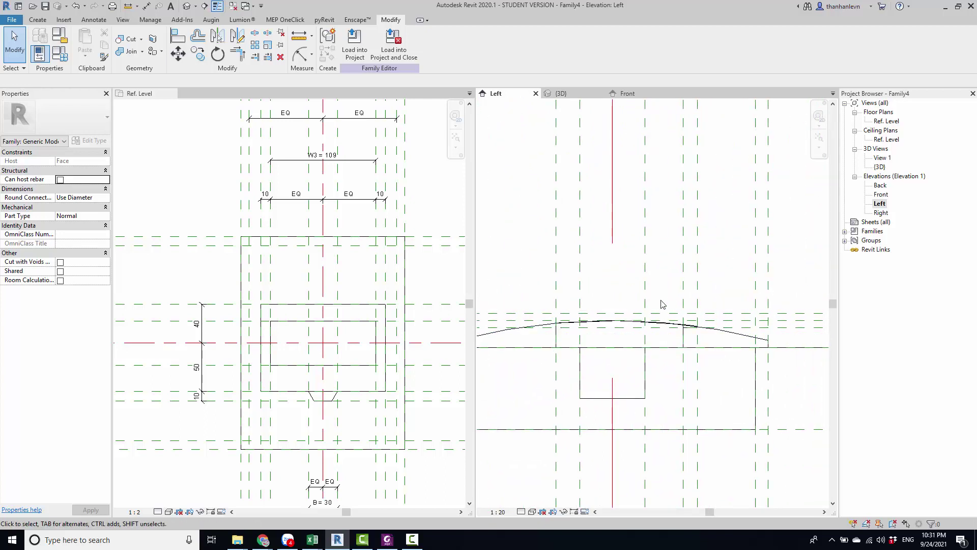
Center the panel's arched top in the Left elevation and show the Create tools
{"action": "scroll", "coordinate": [570, 328], "scroll_direction": "up", "scroll_amount": 1}
{"action": "scroll", "coordinate": [598, 328], "scroll_direction": "up", "scroll_amount": 1}
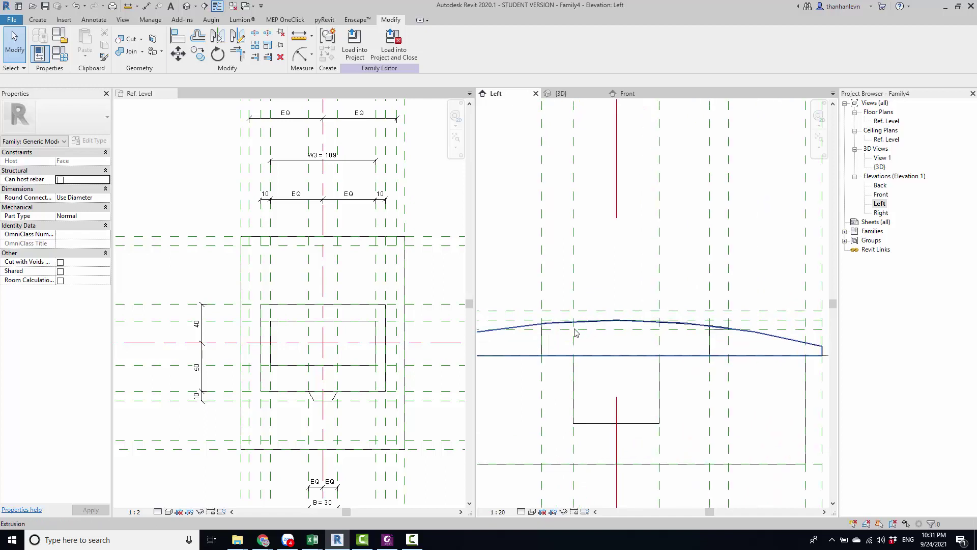
{"action": "scroll", "coordinate": [577, 333], "scroll_direction": "up", "scroll_amount": 1}
{"action": "scroll", "coordinate": [535, 314], "scroll_direction": "up", "scroll_amount": 2}
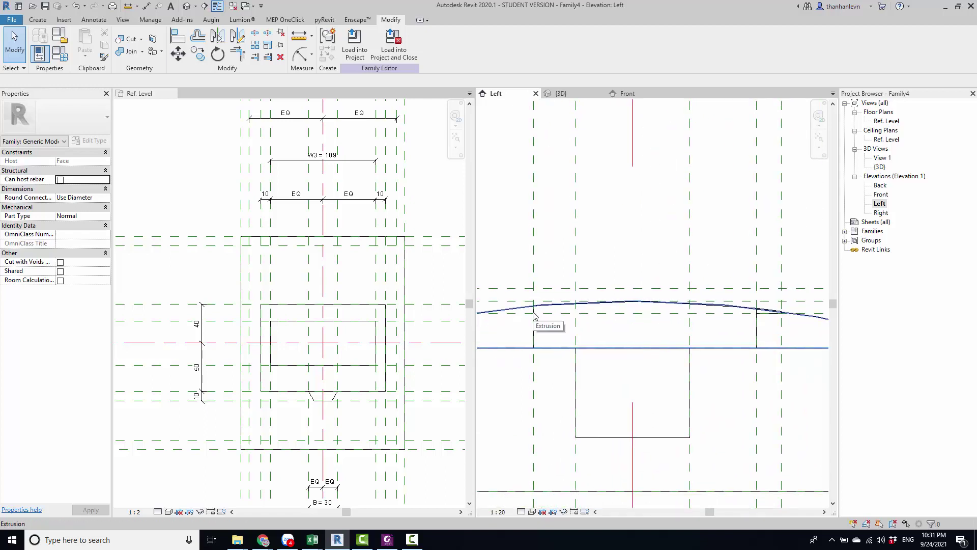
{"action": "middle_click_drag", "start_coordinate": [551, 312], "coordinate": [571, 310]}
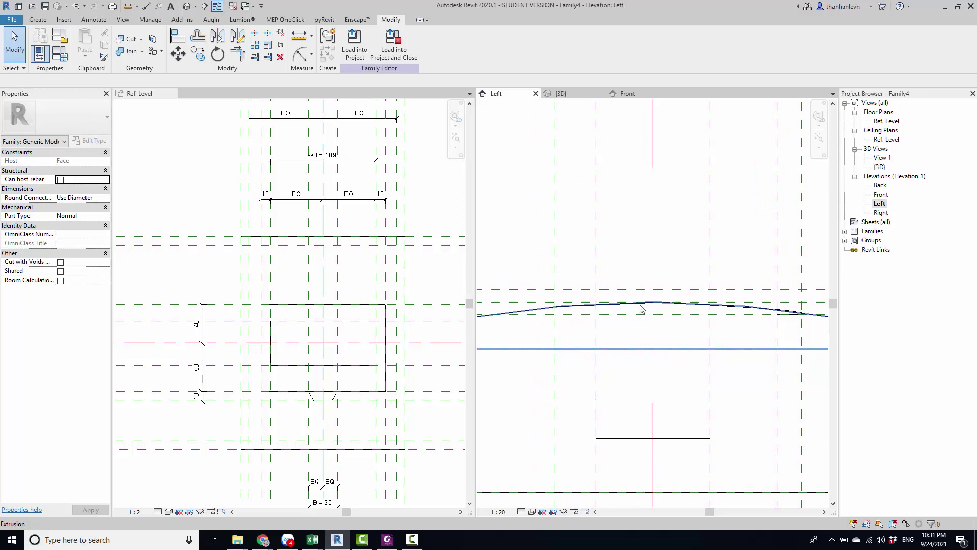
{"action": "scroll", "coordinate": [631, 315], "scroll_direction": "down", "scroll_amount": 3}
{"action": "middle_click_drag", "start_coordinate": [583, 326], "coordinate": [579, 324]}
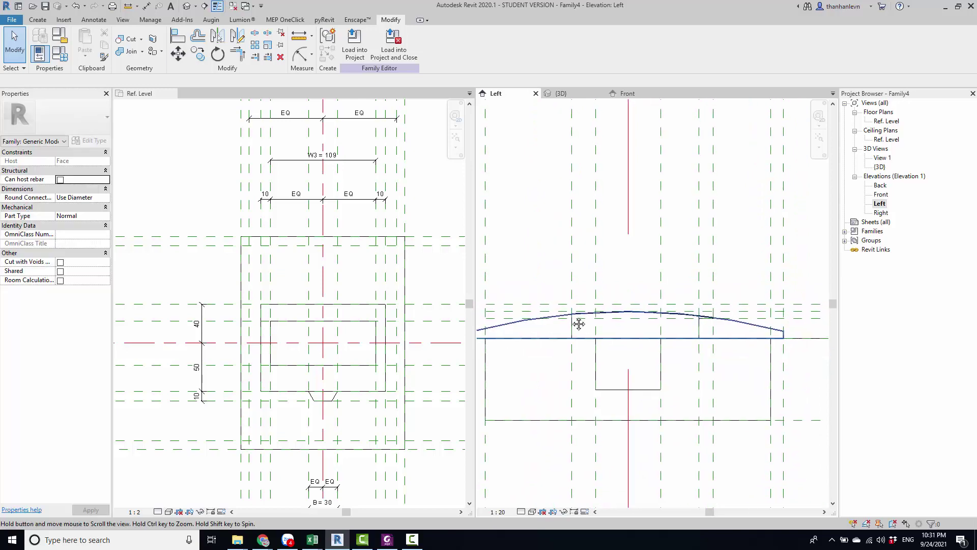
{"action": "left_click", "coordinate": [33, 20]}
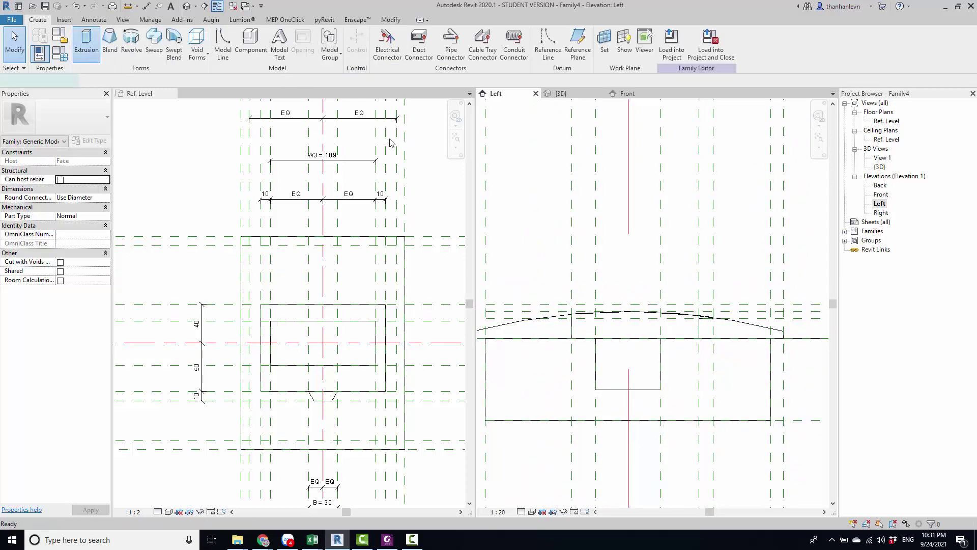
Start a solid extrusion, then try a first vertical sketch line and cancel it
{"action": "left_click", "coordinate": [86, 45]}
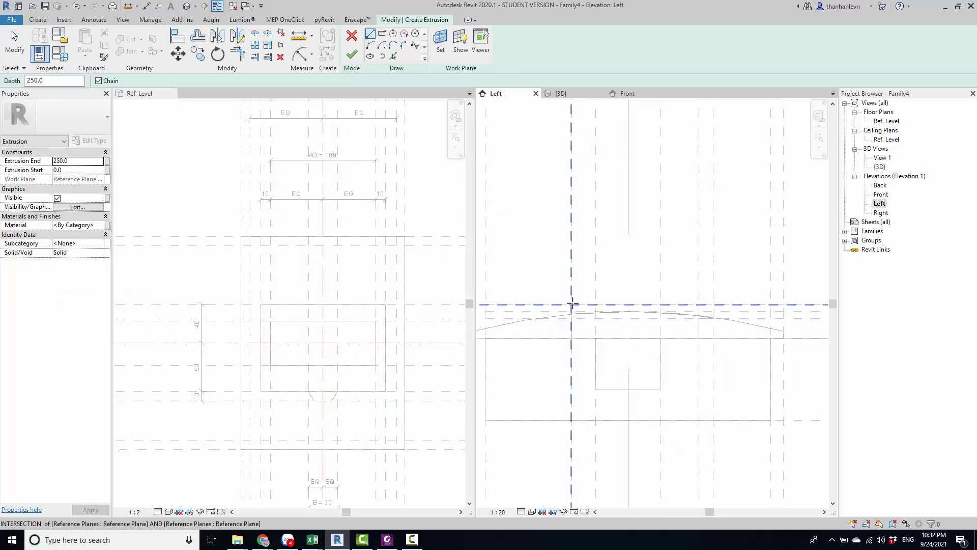
{"action": "scroll", "coordinate": [565, 328], "scroll_direction": "up", "scroll_amount": 3}
{"action": "scroll", "coordinate": [559, 336], "scroll_direction": "up", "scroll_amount": 1}
{"action": "left_click", "coordinate": [557, 336]}
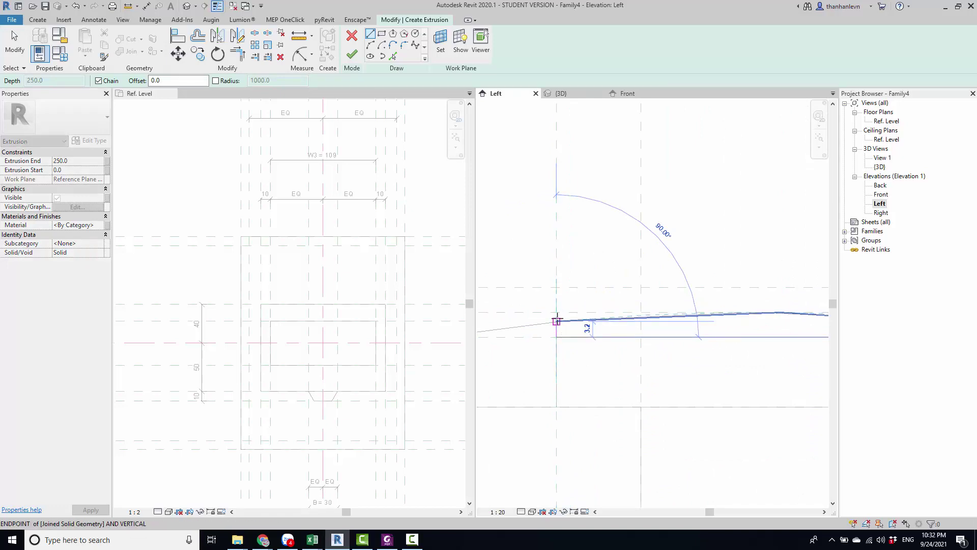
{"action": "left_click", "coordinate": [556, 321]}
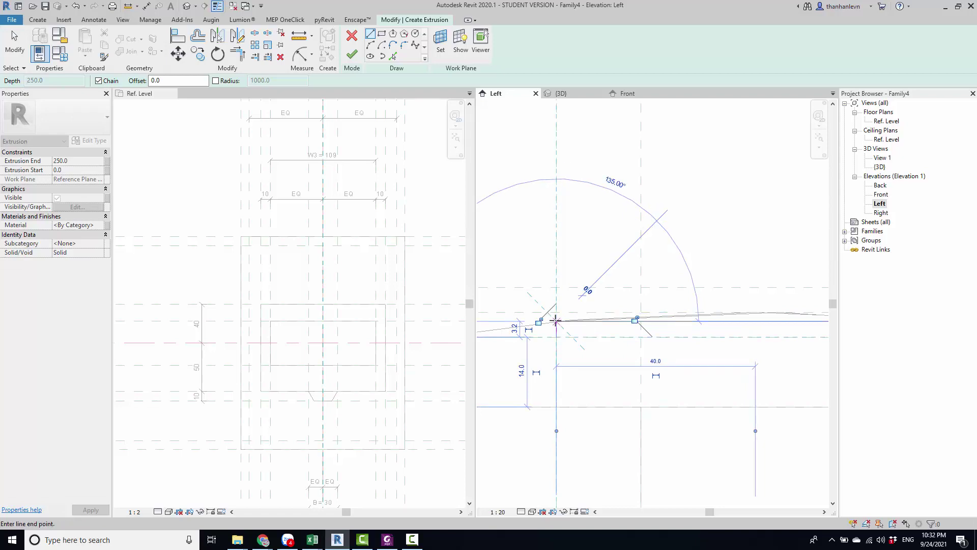
{"action": "key", "text": "Escape"}
{"action": "mouse_move", "coordinate": [572, 327]}
{"action": "middle_mouse_down"}
{"action": "mouse_move", "coordinate": [560, 335]}
{"action": "mouse_move", "coordinate": [532, 323]}
{"action": "middle_mouse_up"}
{"action": "key", "text": "Escape"}
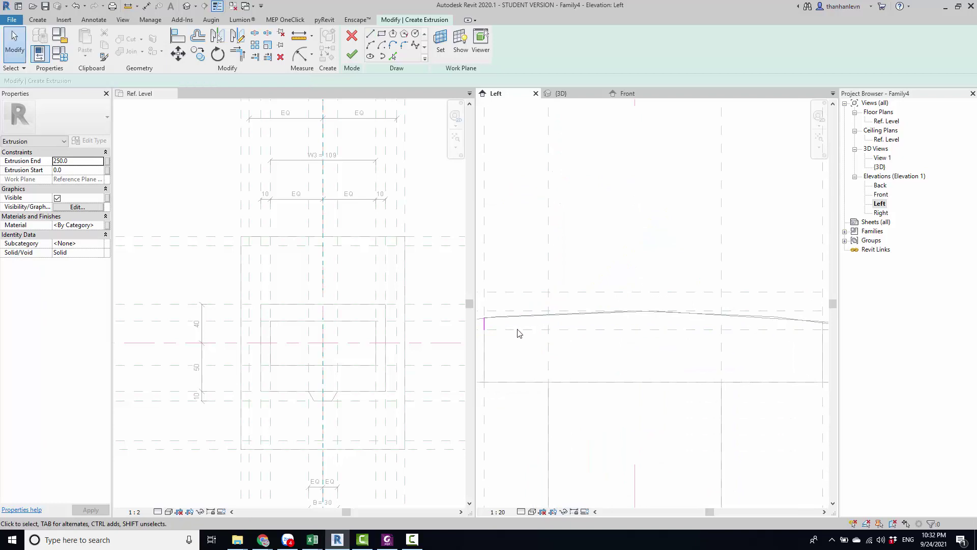
Draw a horizontal sketch line beneath the curved top, spanning the panel
{"action": "left_click", "coordinate": [370, 33]}
{"action": "left_click", "coordinate": [484, 329]}
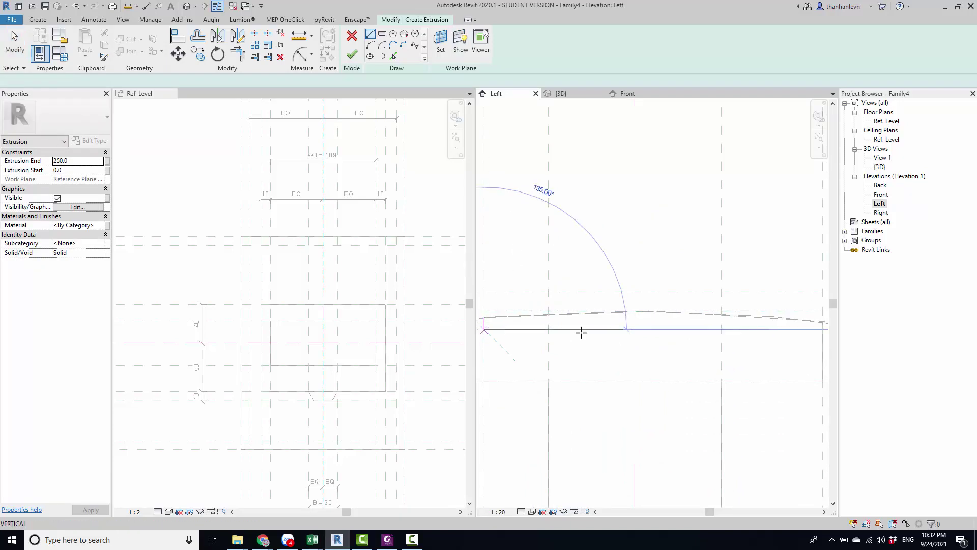
{"action": "scroll", "coordinate": [722, 330], "scroll_direction": "down", "scroll_amount": 1}
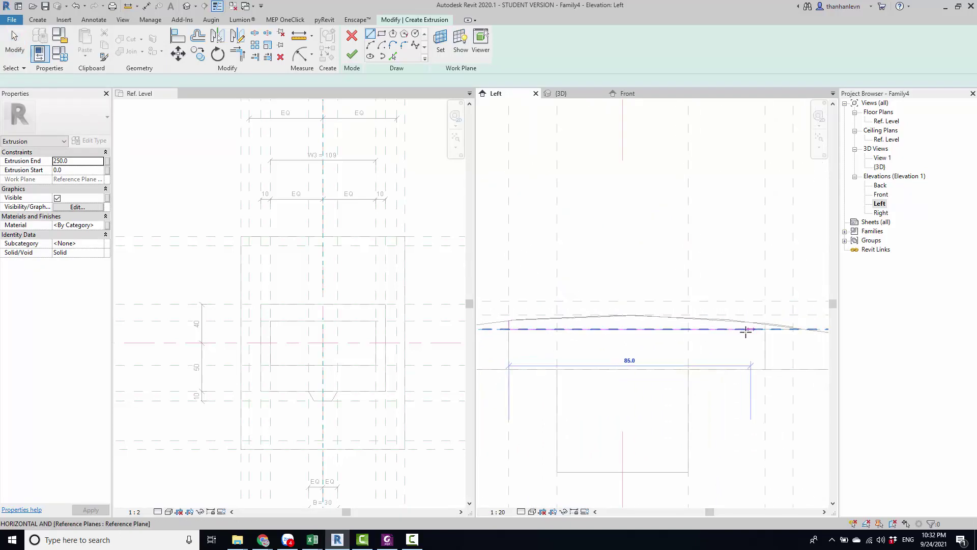
{"action": "scroll", "coordinate": [738, 330], "scroll_direction": "down", "scroll_amount": 1}
{"action": "middle_click_drag", "start_coordinate": [746, 331], "coordinate": [750, 331]}
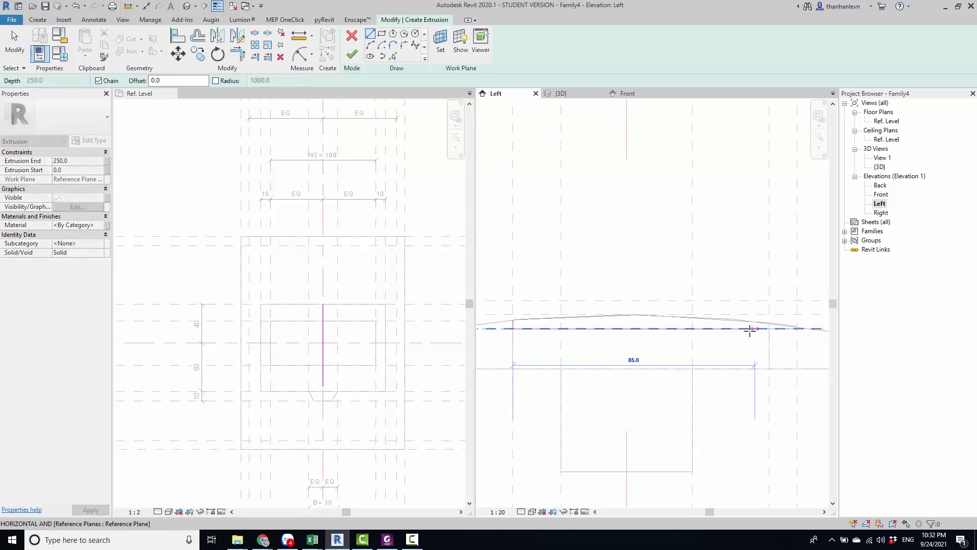
{"action": "scroll", "coordinate": [764, 330], "scroll_direction": "down", "scroll_amount": 1}
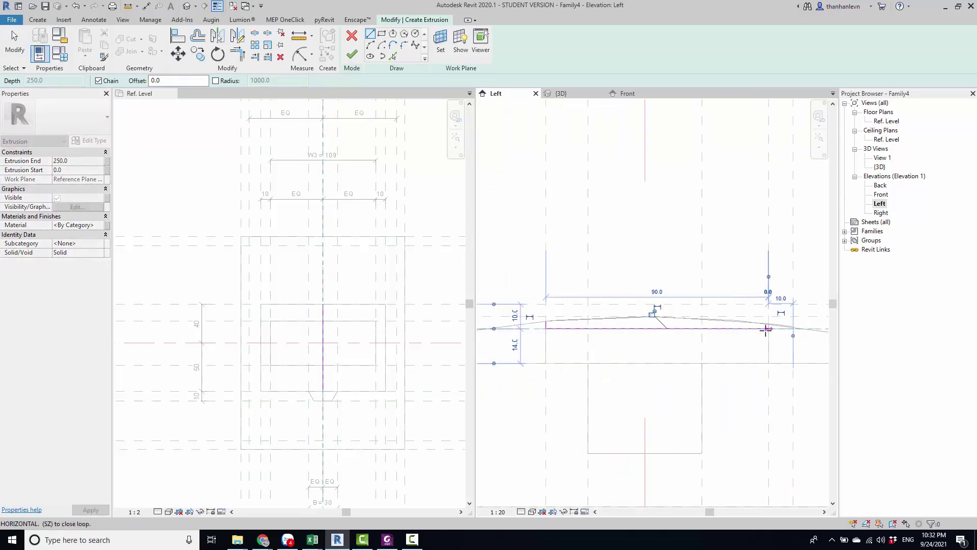
{"action": "scroll", "coordinate": [766, 330], "scroll_direction": "down", "scroll_amount": 1}
{"action": "left_click", "coordinate": [766, 330]}
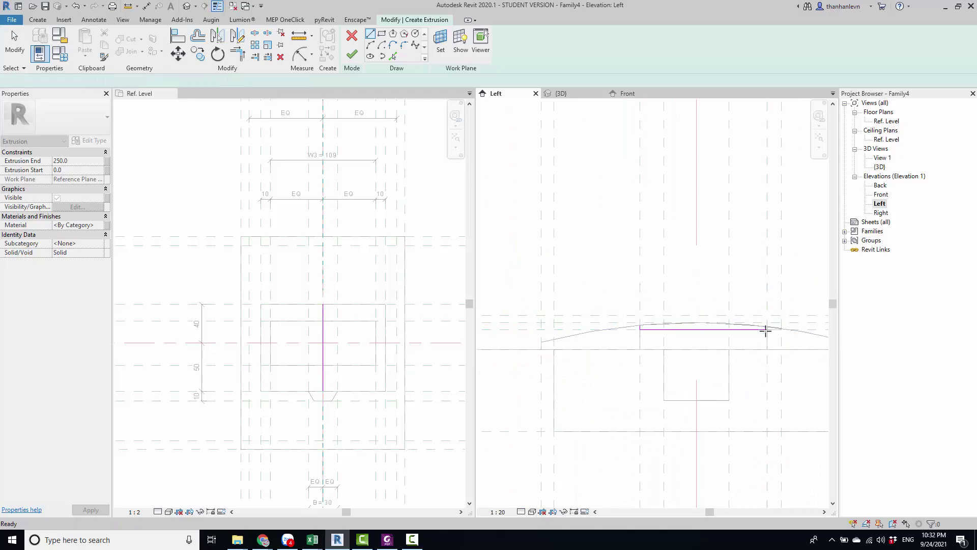
{"action": "key", "text": "Escape"}
Select the horizontal sketch line to check its dimensions, then deselect it
{"action": "scroll", "coordinate": [738, 330], "scroll_direction": "down", "scroll_amount": 2}
{"action": "scroll", "coordinate": [723, 340], "scroll_direction": "down", "scroll_amount": 1}
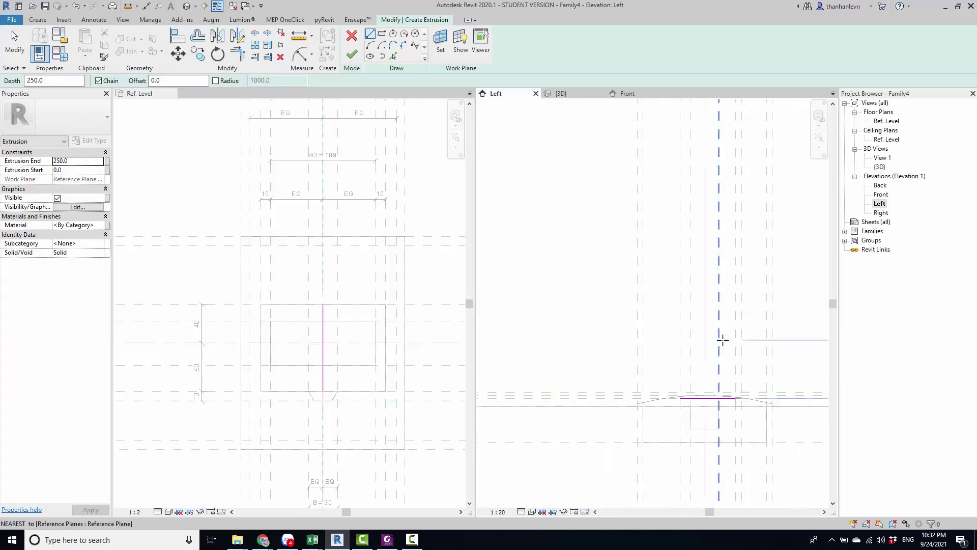
{"action": "scroll", "coordinate": [710, 356], "scroll_direction": "up", "scroll_amount": 1}
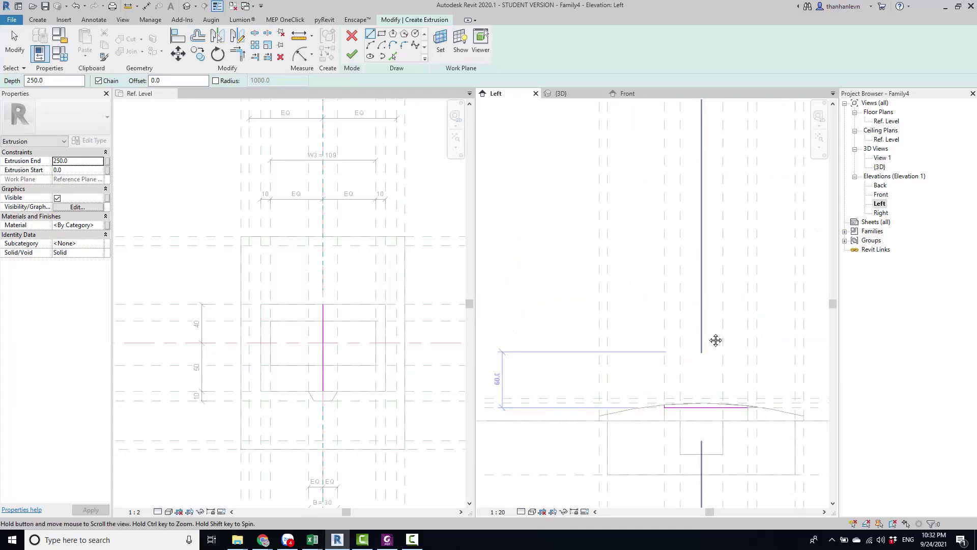
{"action": "scroll", "coordinate": [716, 339], "scroll_direction": "up", "scroll_amount": 1}
{"action": "key", "text": "Escape"}
{"action": "key", "text": "Escape"}
{"action": "scroll", "coordinate": [694, 395], "scroll_direction": "up", "scroll_amount": 1}
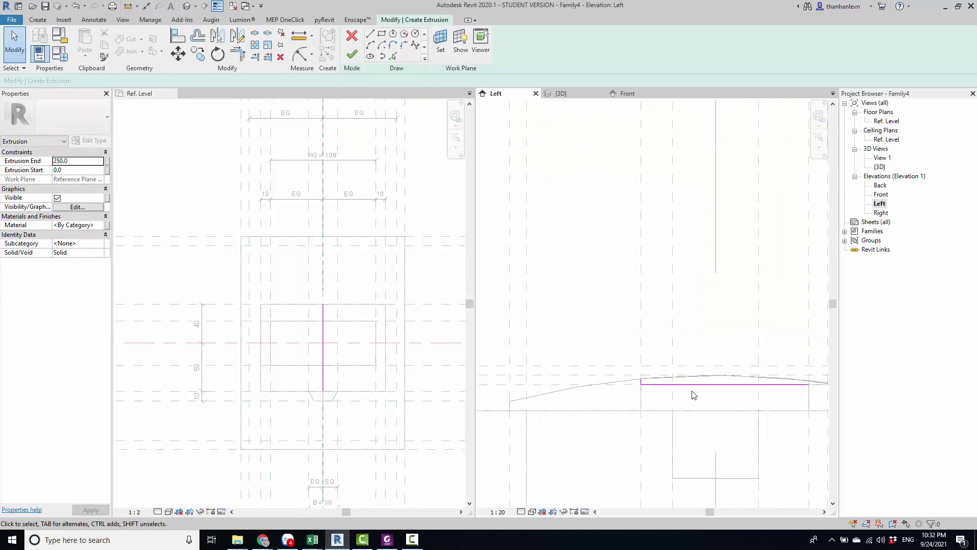
{"action": "scroll", "coordinate": [674, 373], "scroll_direction": "up", "scroll_amount": 1}
{"action": "scroll", "coordinate": [634, 358], "scroll_direction": "up", "scroll_amount": 1}
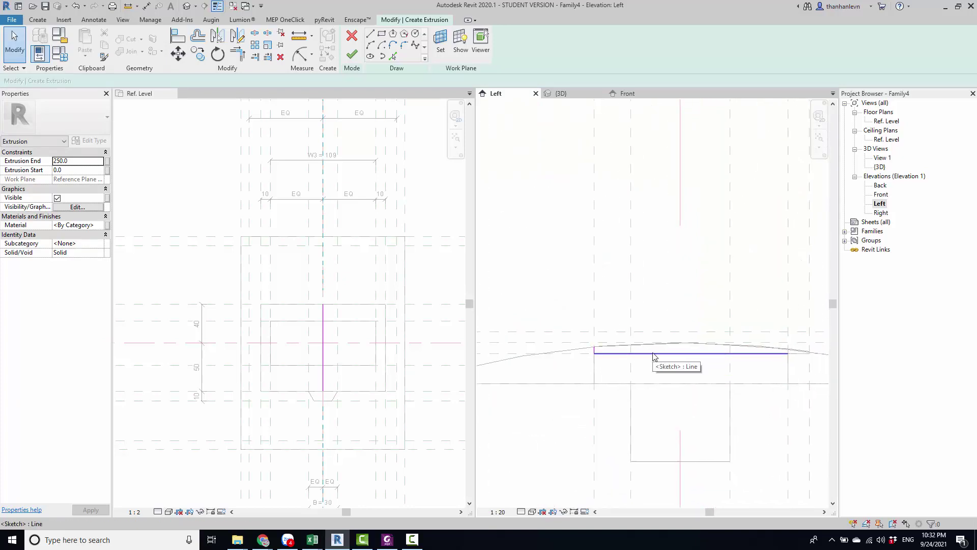
{"action": "middle_click_drag", "start_coordinate": [653, 355], "coordinate": [641, 350]}
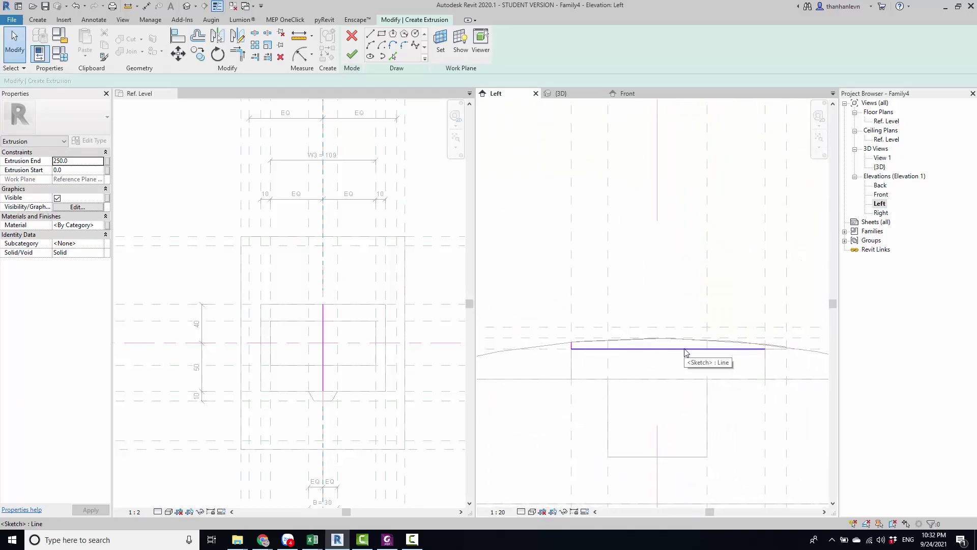
{"action": "scroll", "coordinate": [589, 343], "scroll_direction": "up", "scroll_amount": 1}
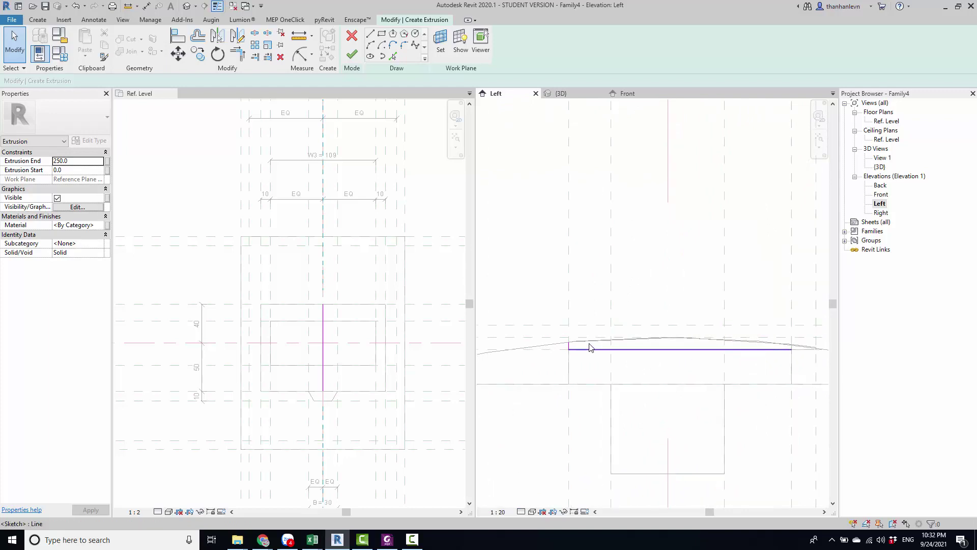
{"action": "scroll", "coordinate": [589, 342], "scroll_direction": "up", "scroll_amount": 1}
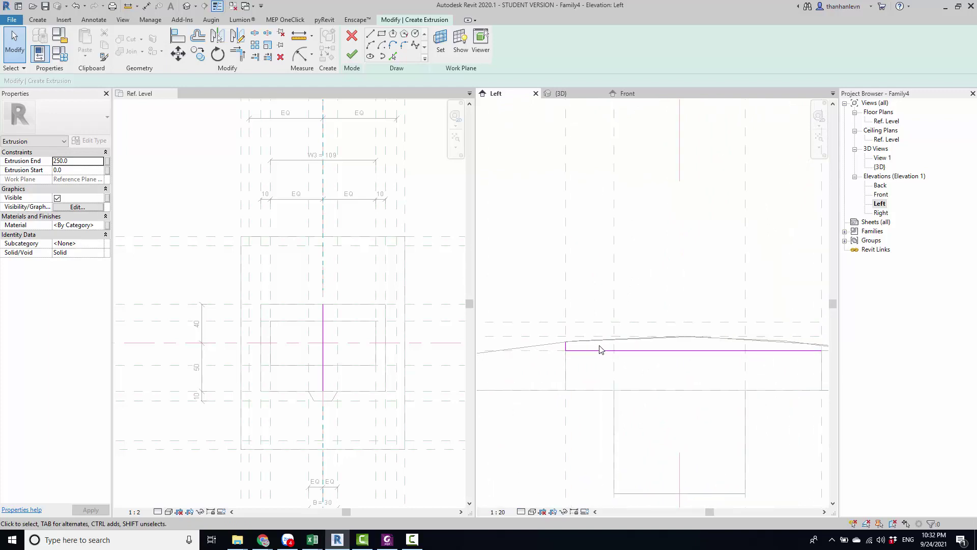
{"action": "left_click", "coordinate": [570, 349]}
{"action": "scroll", "coordinate": [673, 168], "scroll_direction": "down", "scroll_amount": 1}
{"action": "mouse_move", "coordinate": [676, 185]}
{"action": "middle_mouse_down"}
{"action": "mouse_move", "coordinate": [640, 210]}
{"action": "mouse_move", "coordinate": [646, 222]}
{"action": "middle_mouse_up"}
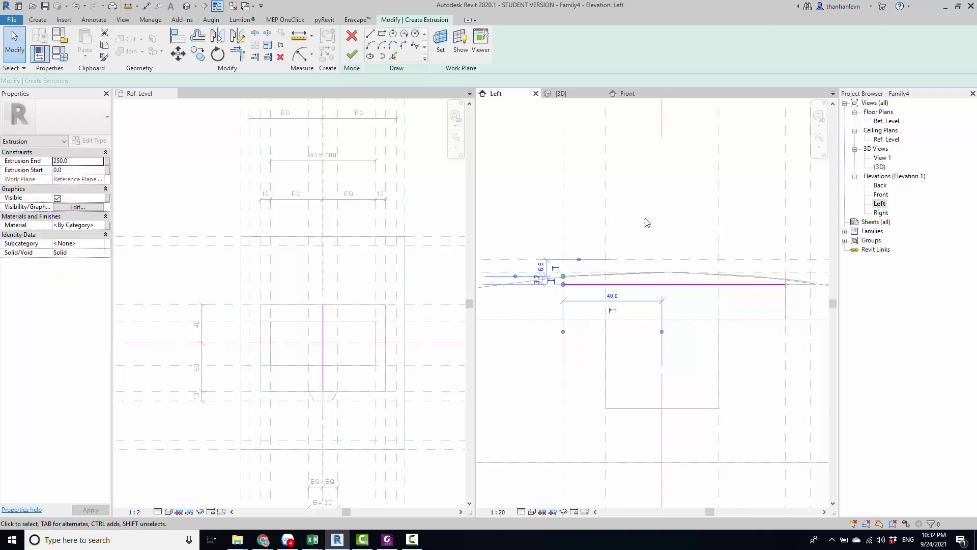
{"action": "scroll", "coordinate": [755, 259], "scroll_direction": "down", "scroll_amount": 1}
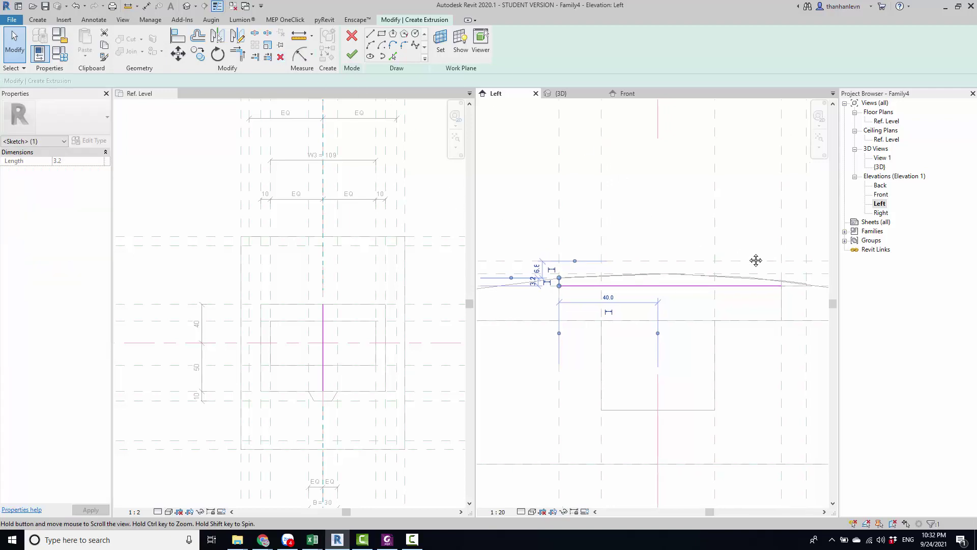
{"action": "left_click", "coordinate": [742, 277]}
Pan along the sketch line to bring both of its ends into view
{"action": "scroll", "coordinate": [596, 290], "scroll_direction": "up", "scroll_amount": 2}
{"action": "middle_click_drag", "start_coordinate": [596, 291], "coordinate": [515, 278]}
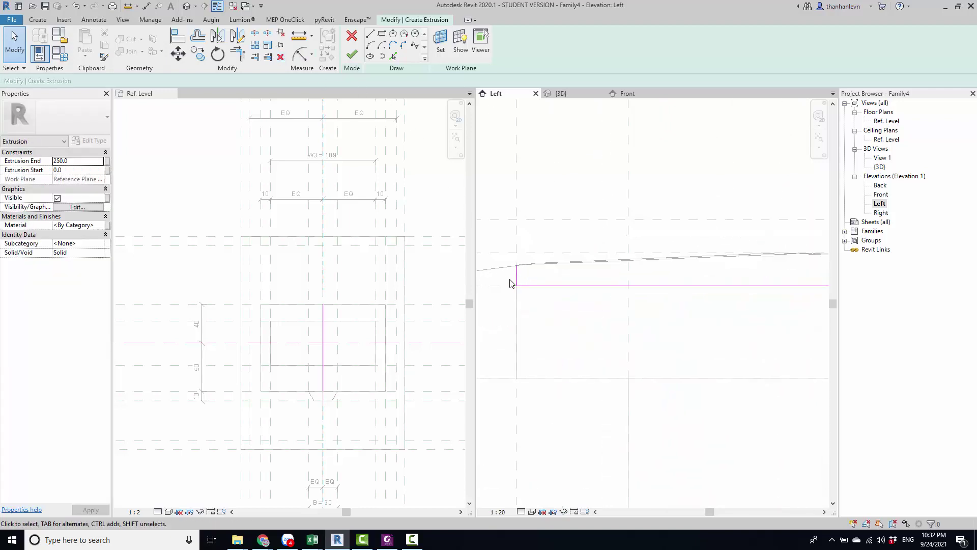
{"action": "scroll", "coordinate": [616, 279], "scroll_direction": "up", "scroll_amount": 1}
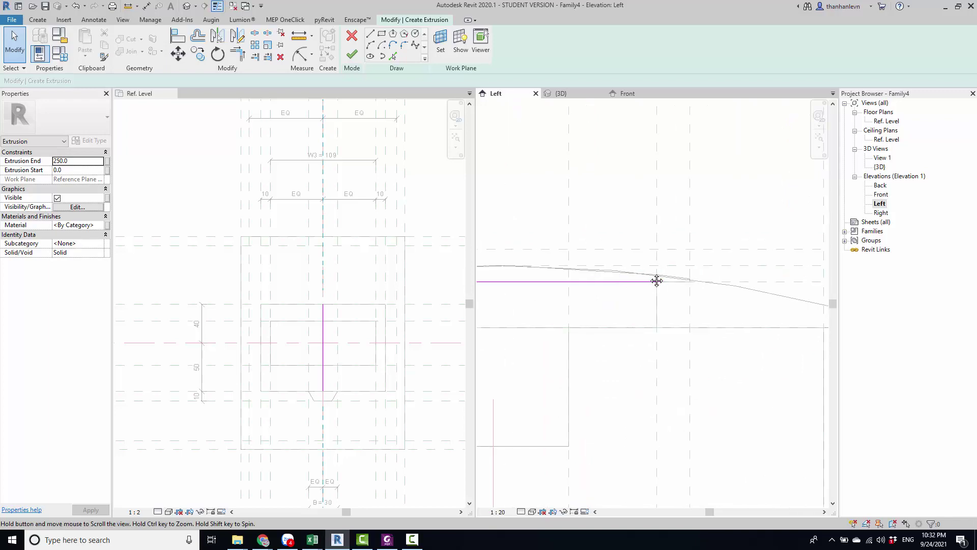
{"action": "middle_click_drag", "start_coordinate": [657, 279], "coordinate": [696, 284]}
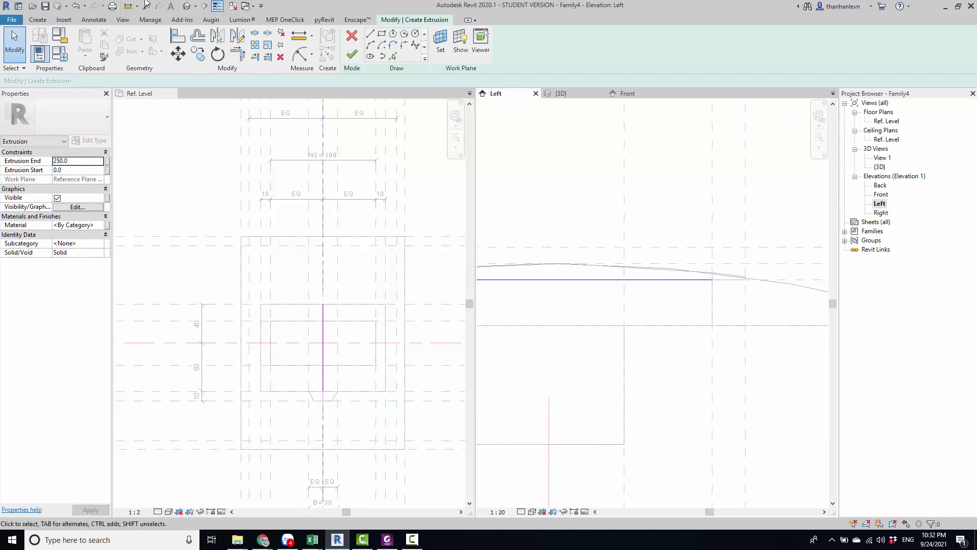
{"action": "left_click", "coordinate": [371, 36]}
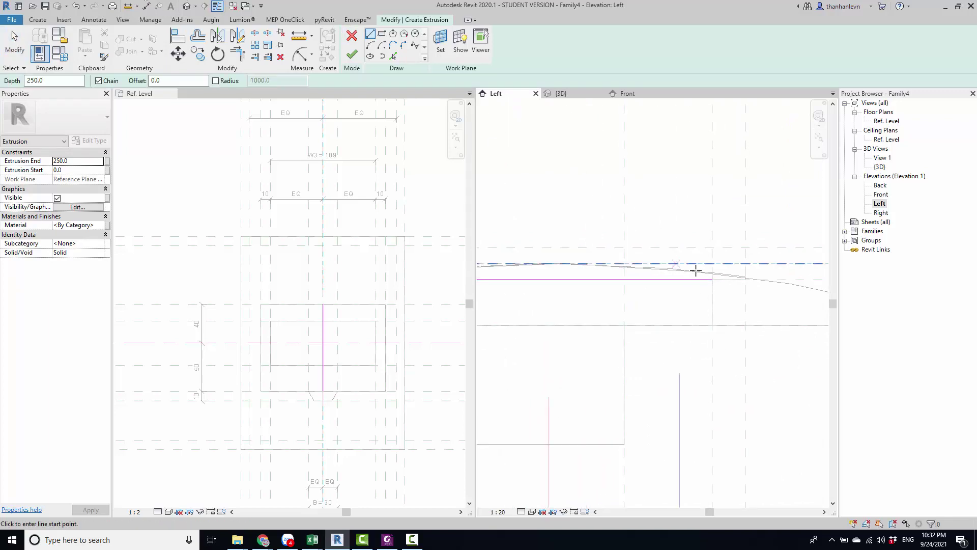
Draw a short vertical segment from the line's right end up to the curve
{"action": "left_click", "coordinate": [712, 280]}
{"action": "scroll", "coordinate": [712, 276], "scroll_direction": "up", "scroll_amount": 1}
{"action": "scroll", "coordinate": [711, 276], "scroll_direction": "up", "scroll_amount": 1}
{"action": "scroll", "coordinate": [714, 270], "scroll_direction": "up", "scroll_amount": 1}
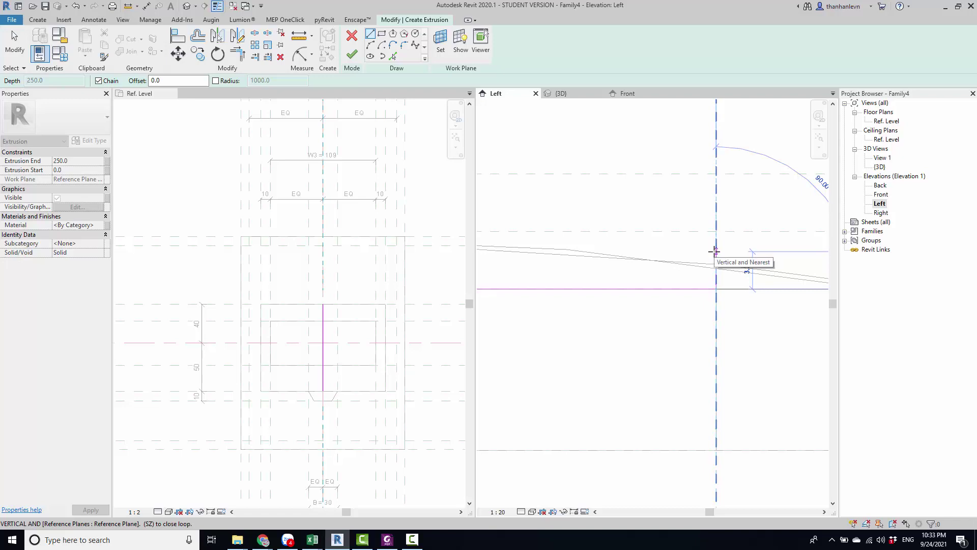
{"action": "left_click", "coordinate": [715, 251]}
{"action": "scroll", "coordinate": [715, 252], "scroll_direction": "down", "scroll_amount": 2}
{"action": "key", "text": "Escape"}
{"action": "key", "text": "Escape"}
{"action": "mouse_move", "coordinate": [723, 265]}
{"action": "middle_mouse_down"}
{"action": "mouse_move", "coordinate": [733, 273]}
{"action": "mouse_move", "coordinate": [637, 268]}
{"action": "middle_mouse_up"}
{"action": "scroll", "coordinate": [637, 271], "scroll_direction": "down", "scroll_amount": 2}
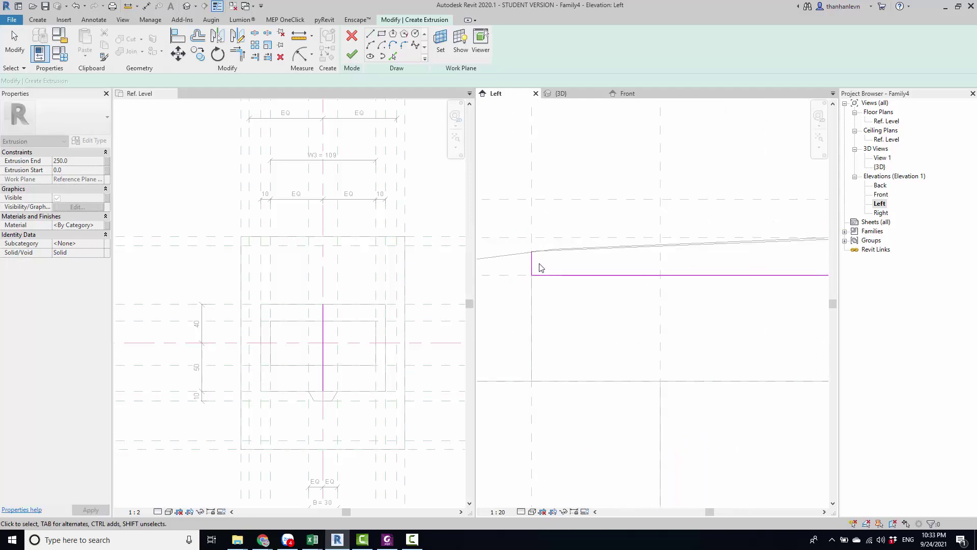
Change the short vertical line's length from 3.2 to 3.0
{"action": "left_click", "coordinate": [533, 265]}
{"action": "scroll", "coordinate": [530, 272], "scroll_direction": "down", "scroll_amount": 1}
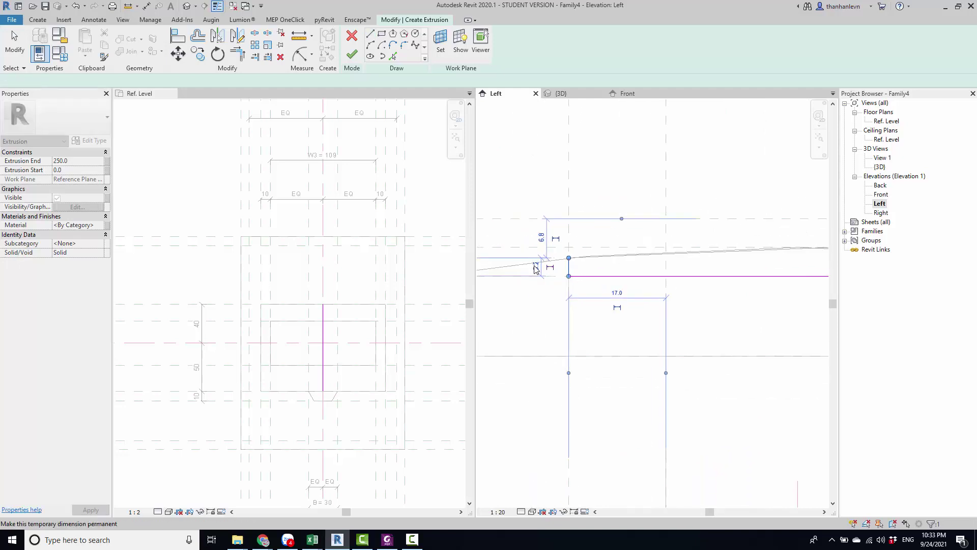
{"action": "scroll", "coordinate": [536, 268], "scroll_direction": "up", "scroll_amount": 1}
{"action": "left_click", "coordinate": [536, 267]}
{"action": "type", "text": "3"}
{"action": "key", "text": "Return"}
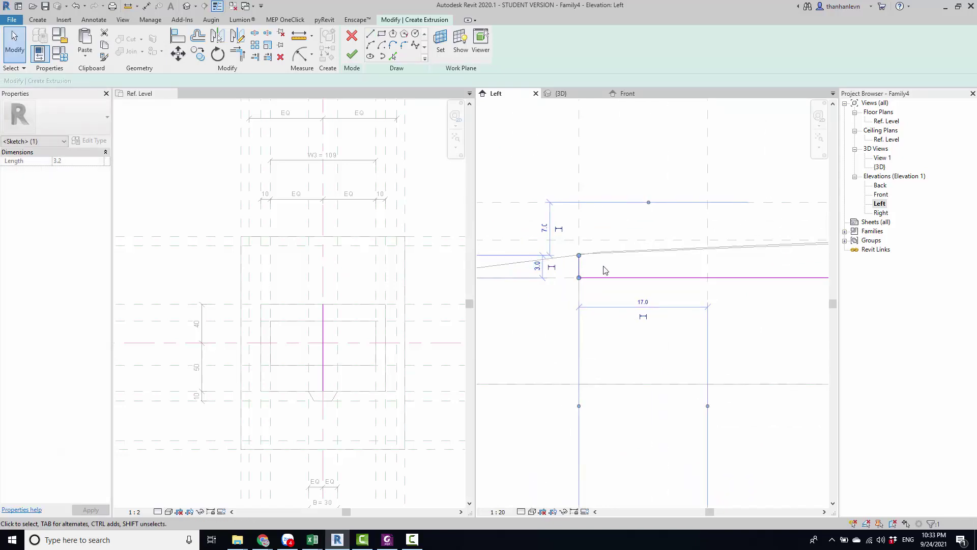
{"action": "key", "text": "Escape"}
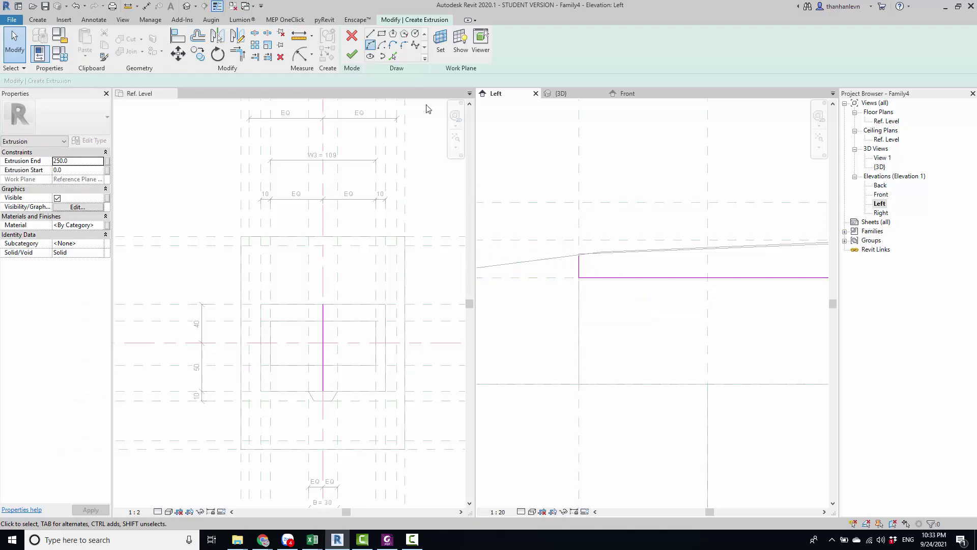
Sketch the arc from the corner to close the curved-lid profile, then exit drawing
{"action": "scroll", "coordinate": [578, 260], "scroll_direction": "up", "scroll_amount": 2}
{"action": "scroll", "coordinate": [581, 261], "scroll_direction": "up", "scroll_amount": 2}
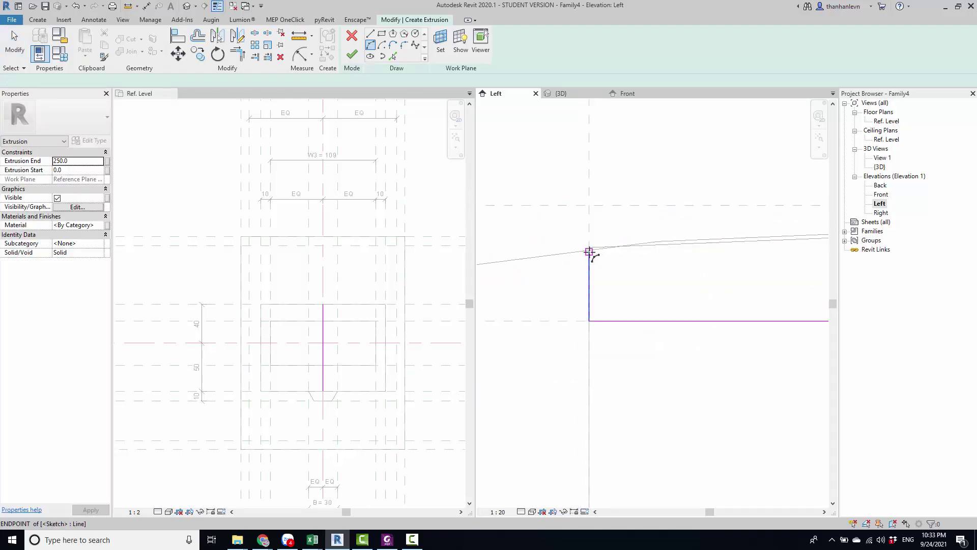
{"action": "left_click", "coordinate": [589, 252]}
{"action": "scroll", "coordinate": [628, 246], "scroll_direction": "down", "scroll_amount": 3}
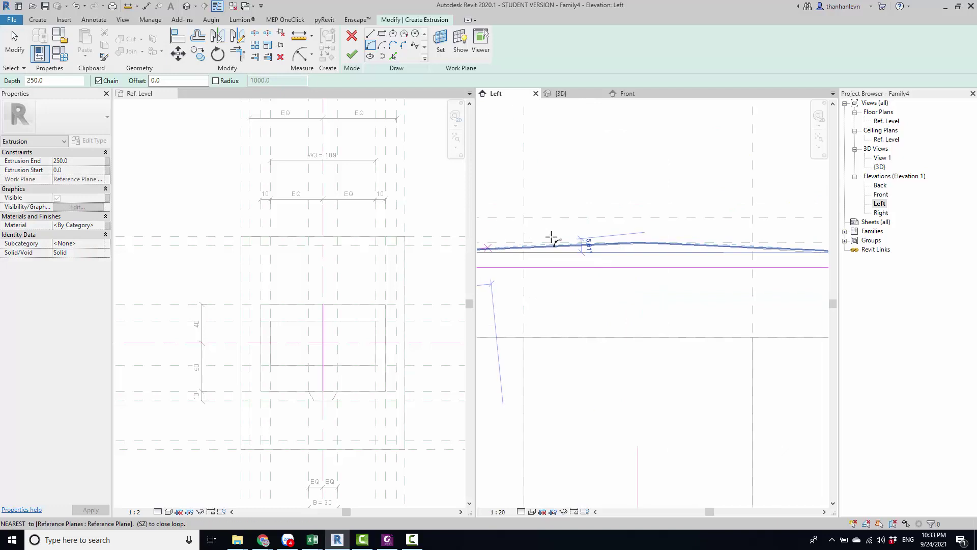
{"action": "scroll", "coordinate": [690, 258], "scroll_direction": "up", "scroll_amount": 2}
{"action": "scroll", "coordinate": [694, 251], "scroll_direction": "up", "scroll_amount": 2}
{"action": "scroll", "coordinate": [703, 240], "scroll_direction": "up", "scroll_amount": 1}
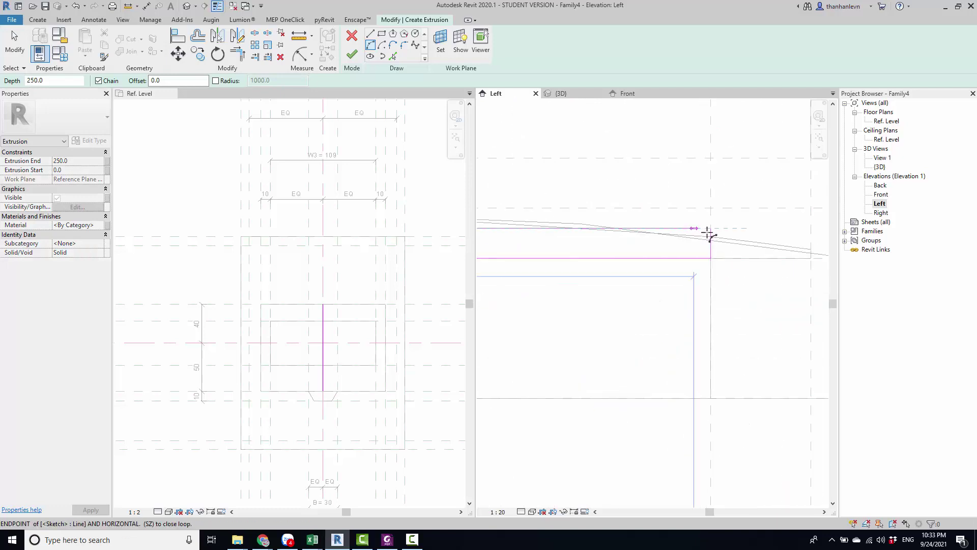
{"action": "scroll", "coordinate": [711, 225], "scroll_direction": "down", "scroll_amount": 1}
{"action": "middle_click_drag", "start_coordinate": [712, 227], "coordinate": [744, 274]}
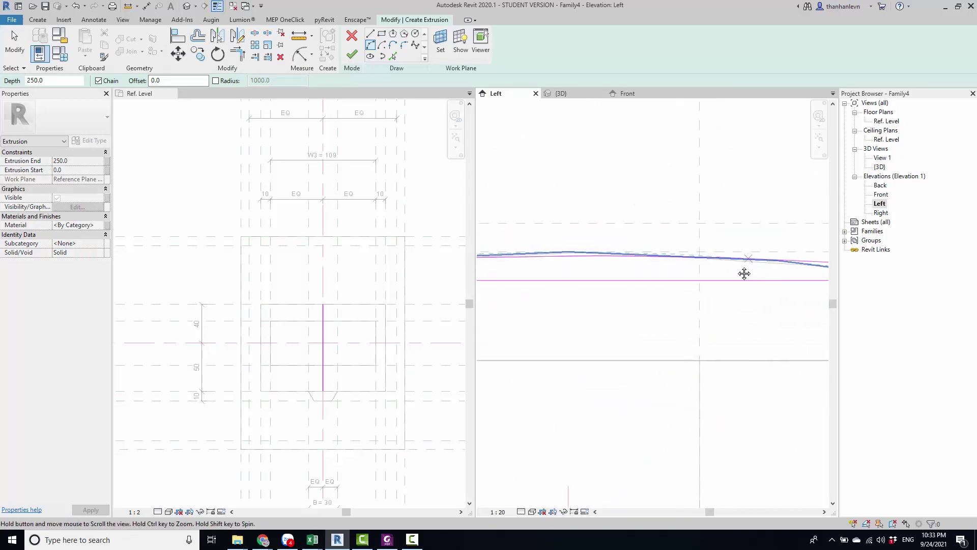
{"action": "scroll", "coordinate": [619, 261], "scroll_direction": "up", "scroll_amount": 2}
{"action": "scroll", "coordinate": [634, 249], "scroll_direction": "up", "scroll_amount": 1}
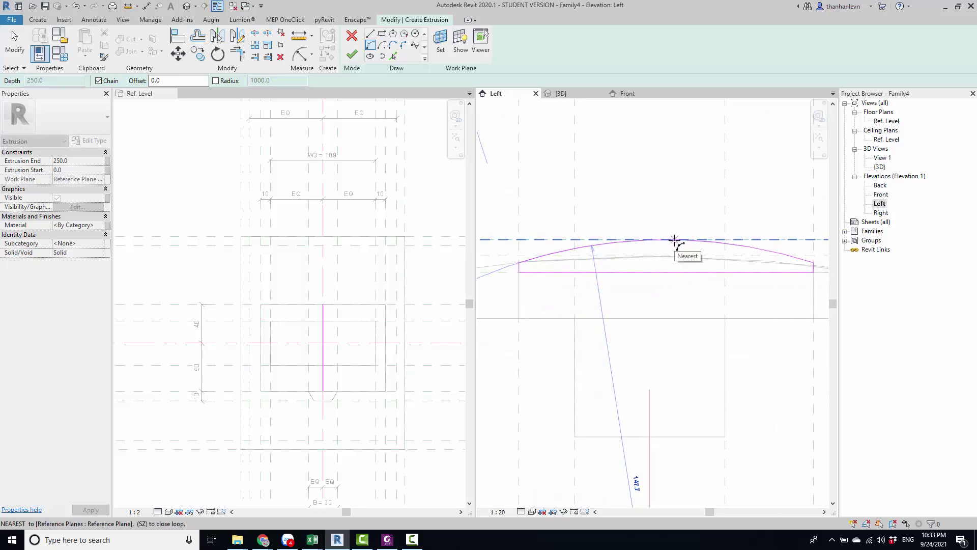
{"action": "key", "text": "Escape"}
{"action": "key", "text": "Escape"}
{"action": "scroll", "coordinate": [674, 242], "scroll_direction": "down", "scroll_amount": 1}
{"action": "scroll", "coordinate": [675, 243], "scroll_direction": "down", "scroll_amount": 2}
{"action": "scroll", "coordinate": [675, 246], "scroll_direction": "down", "scroll_amount": 1}
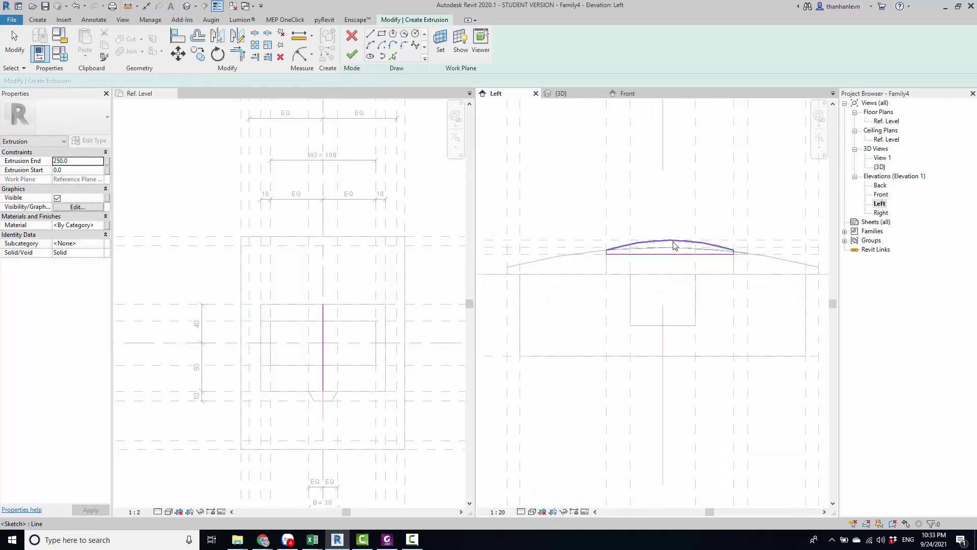
{"action": "key", "text": "Escape"}
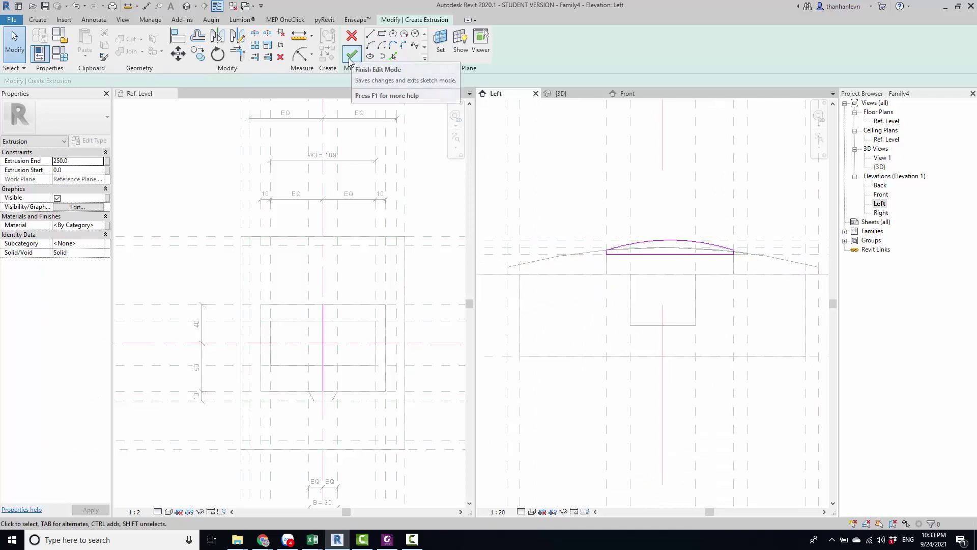
Finish the lid extrusion and drag its ends in plan to -64.5 and 64.5
{"action": "left_click", "coordinate": [351, 57]}
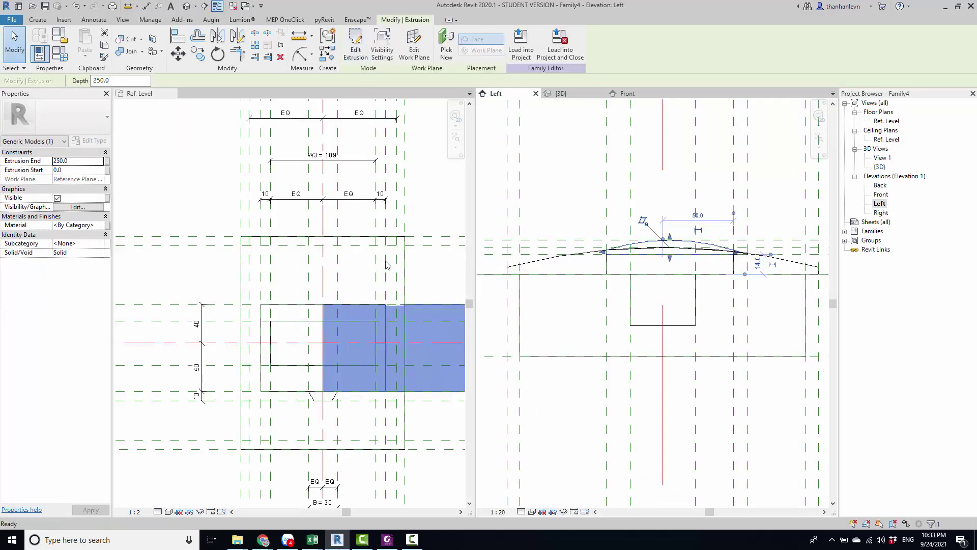
{"action": "left_click", "coordinate": [436, 276]}
{"action": "scroll", "coordinate": [355, 331], "scroll_direction": "up", "scroll_amount": 2}
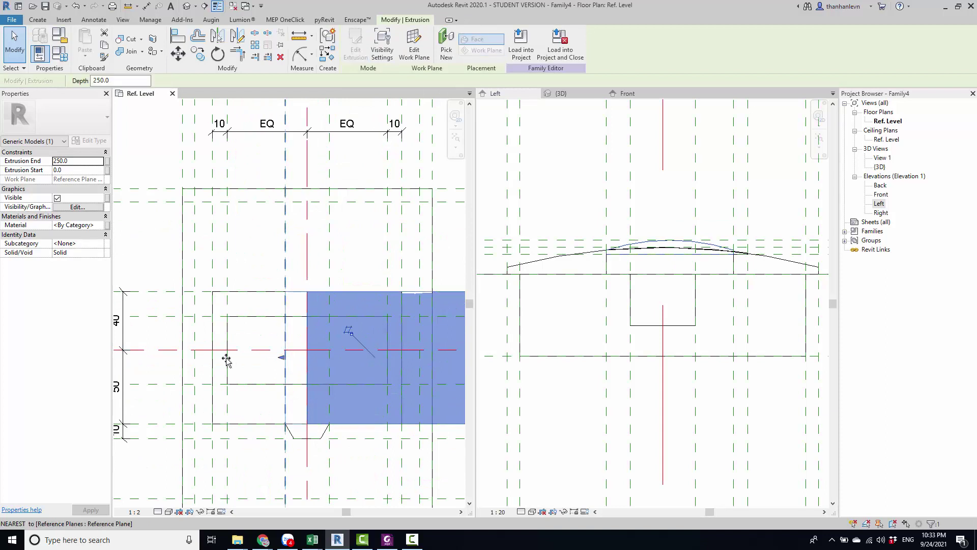
{"action": "left_click_drag", "start_coordinate": [303, 360], "coordinate": [212, 358]}
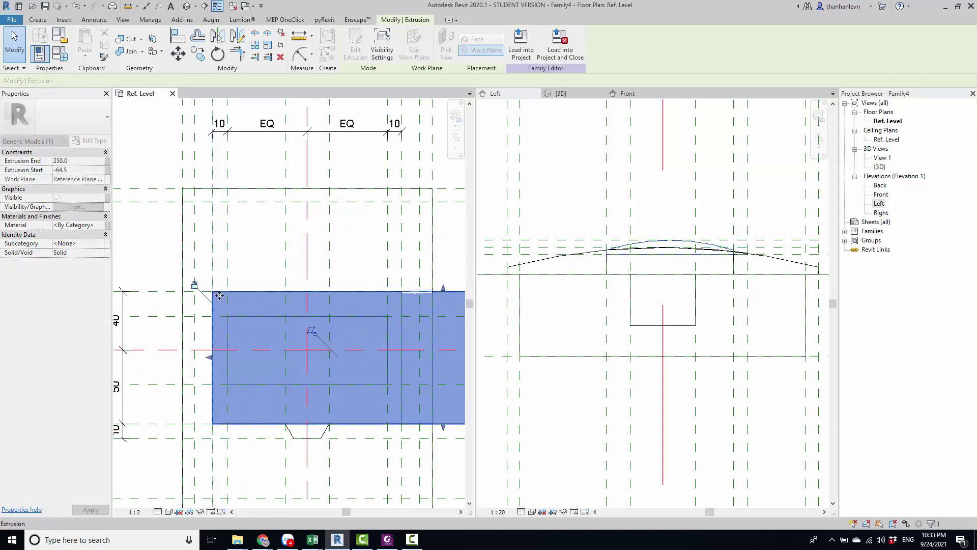
{"action": "scroll", "coordinate": [201, 294], "scroll_direction": "down", "scroll_amount": 3}
{"action": "middle_click_drag", "start_coordinate": [388, 329], "coordinate": [344, 324]}
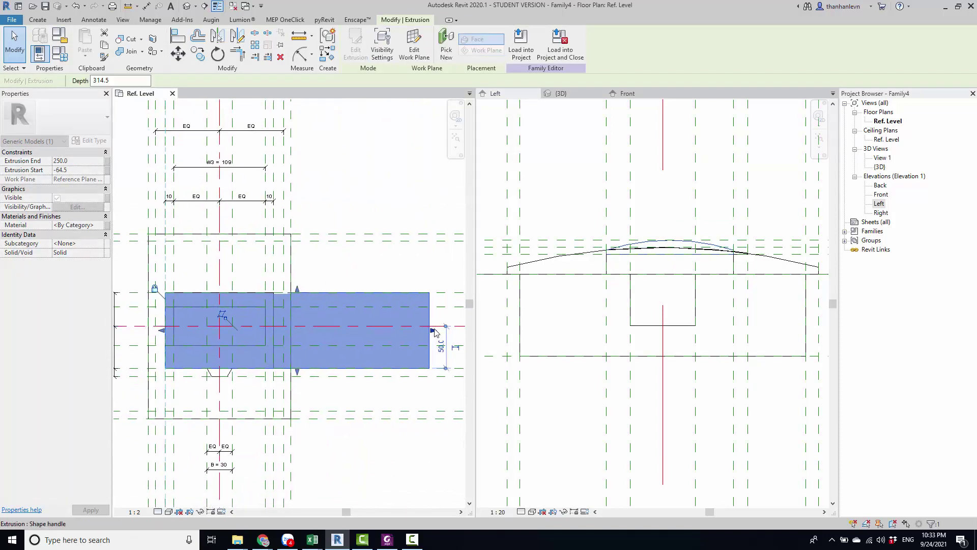
{"action": "left_click_drag", "start_coordinate": [433, 330], "coordinate": [274, 345]}
{"action": "left_click", "coordinate": [344, 201]}
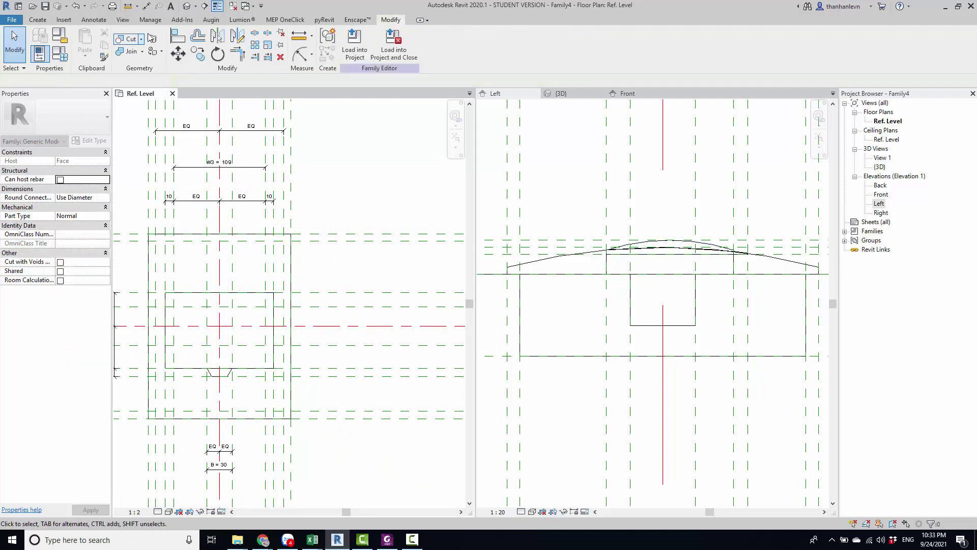
Inspect the lid in the 3D view and select the lid and outer box solids
{"action": "left_click", "coordinate": [561, 93]}
{"action": "scroll", "coordinate": [565, 300], "scroll_direction": "down", "scroll_amount": 2}
{"action": "mouse_move", "coordinate": [576, 316]}
{"action": "middle_mouse_down", "text": "shift"}
{"action": "mouse_move", "coordinate": [609, 372]}
{"action": "mouse_move", "coordinate": [631, 334]}
{"action": "mouse_move", "coordinate": [647, 263]}
{"action": "middle_mouse_up", "text": "shift"}
{"action": "scroll", "coordinate": [631, 334], "scroll_direction": "up", "scroll_amount": 3}
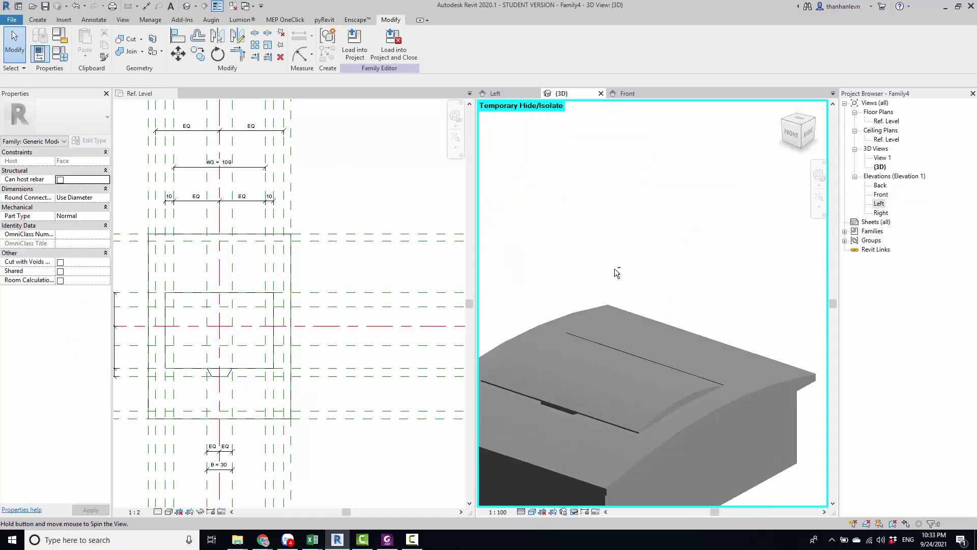
{"action": "scroll", "coordinate": [669, 407], "scroll_direction": "up", "scroll_amount": 3}
{"action": "left_click", "coordinate": [672, 420]}
{"action": "scroll", "coordinate": [626, 386], "scroll_direction": "down", "scroll_amount": 3}
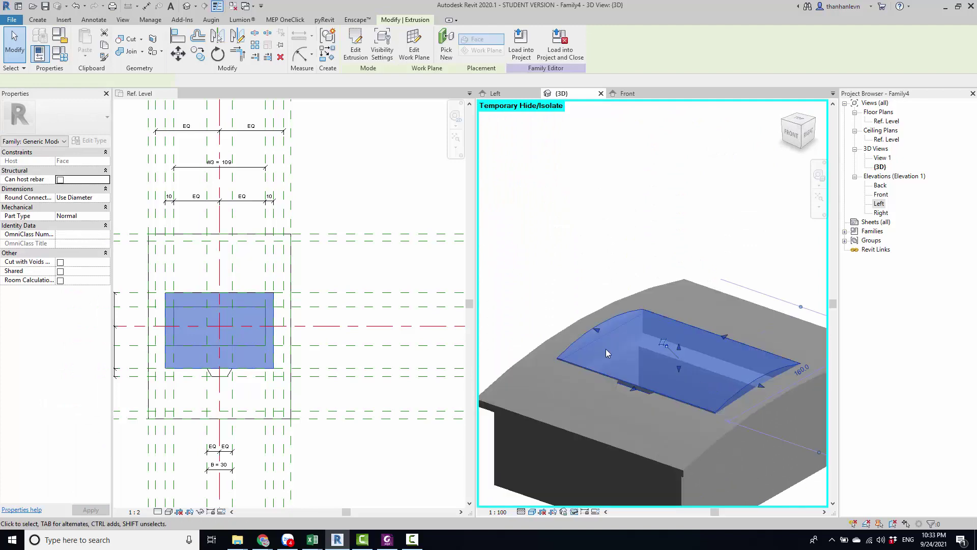
{"action": "left_click", "coordinate": [364, 143]}
{"action": "middle_click_drag", "start_coordinate": [673, 380], "coordinate": [678, 382], "text": "shift"}
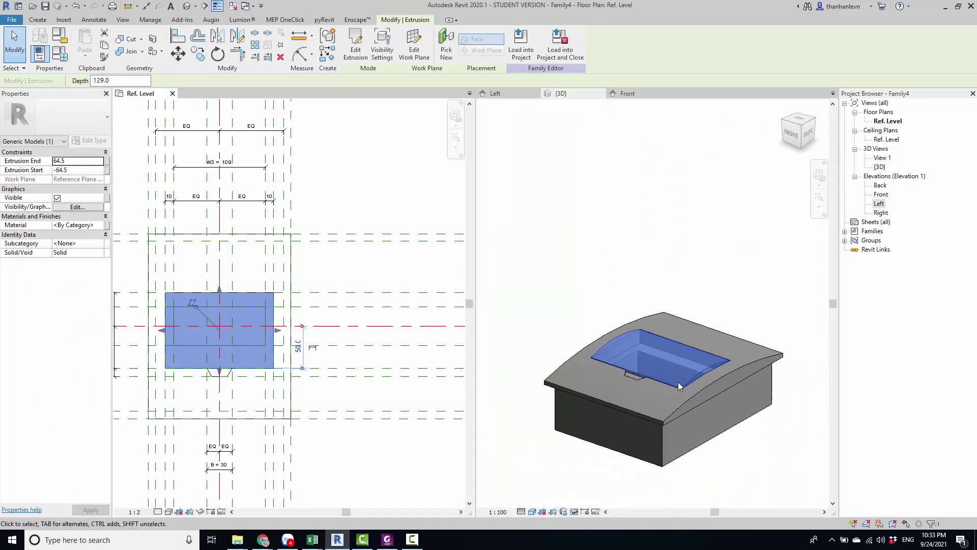
{"action": "left_click", "coordinate": [630, 406]}
{"action": "scroll", "coordinate": [640, 412], "scroll_direction": "up", "scroll_amount": 2}
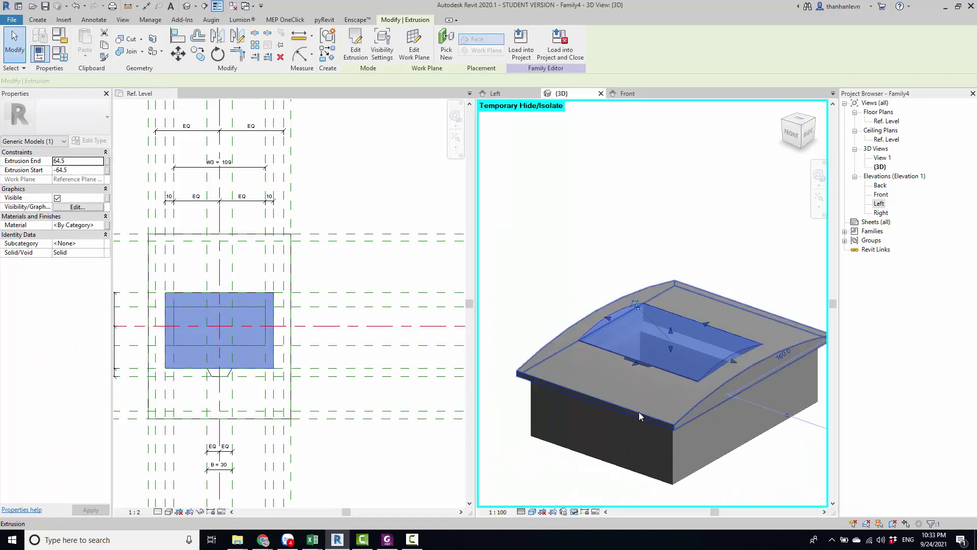
{"action": "left_click", "coordinate": [640, 412]}
Add the lower box and create material parameters 'While PVC' and 'Glass Door' for the solids
{"action": "left_click", "coordinate": [678, 465], "text": "ctrl"}
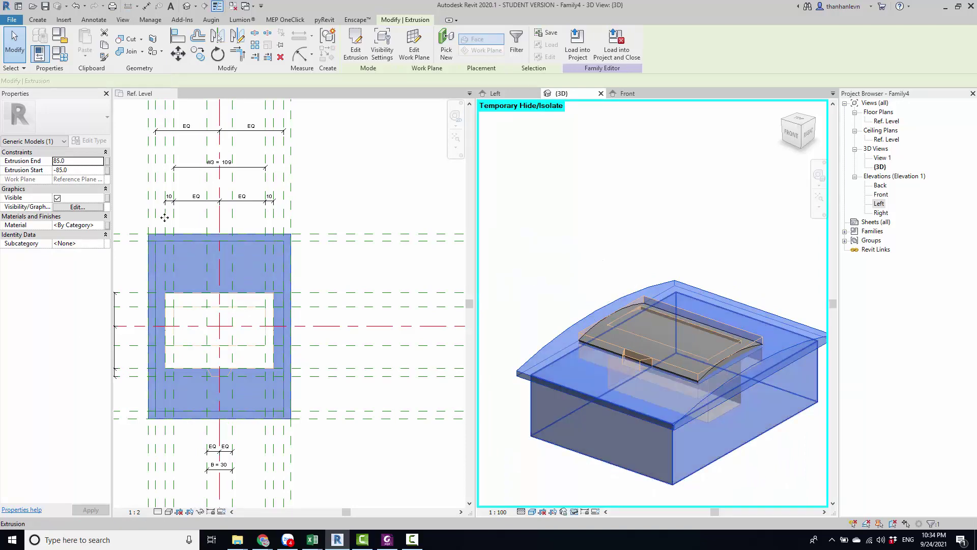
{"action": "left_click", "coordinate": [107, 225]}
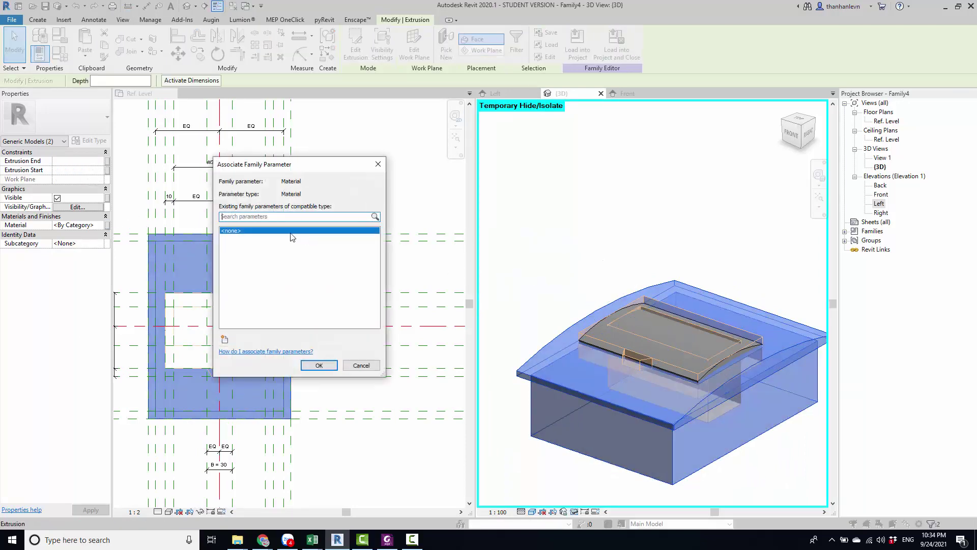
{"action": "left_click", "coordinate": [225, 340]}
{"action": "type", "text": "While PVC"}
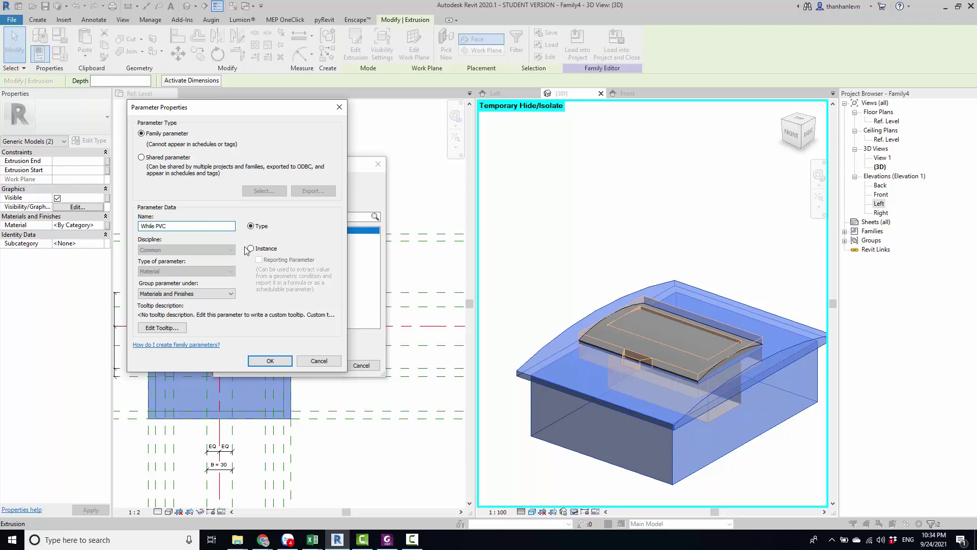
{"action": "left_click", "coordinate": [271, 361]}
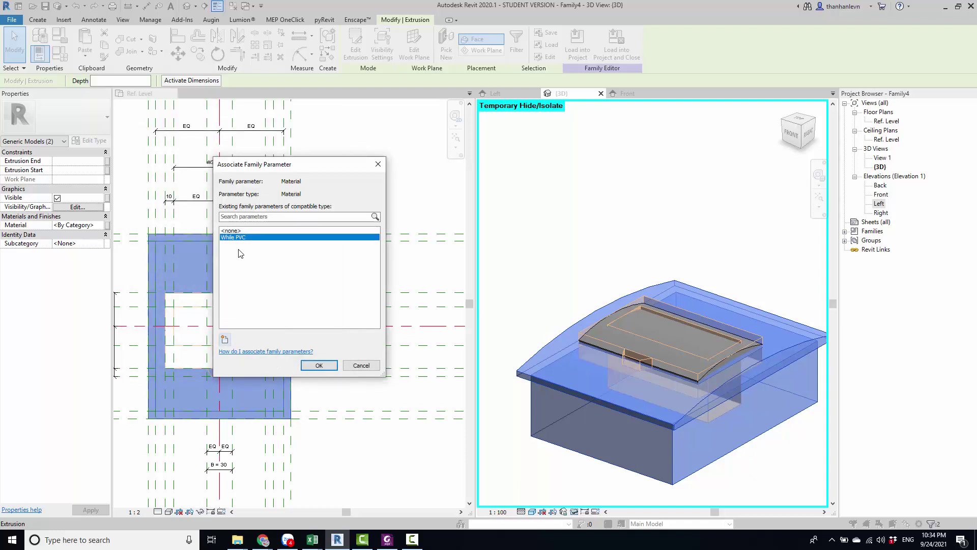
{"action": "left_click", "coordinate": [225, 340]}
{"action": "type", "text": "Glass Door"}
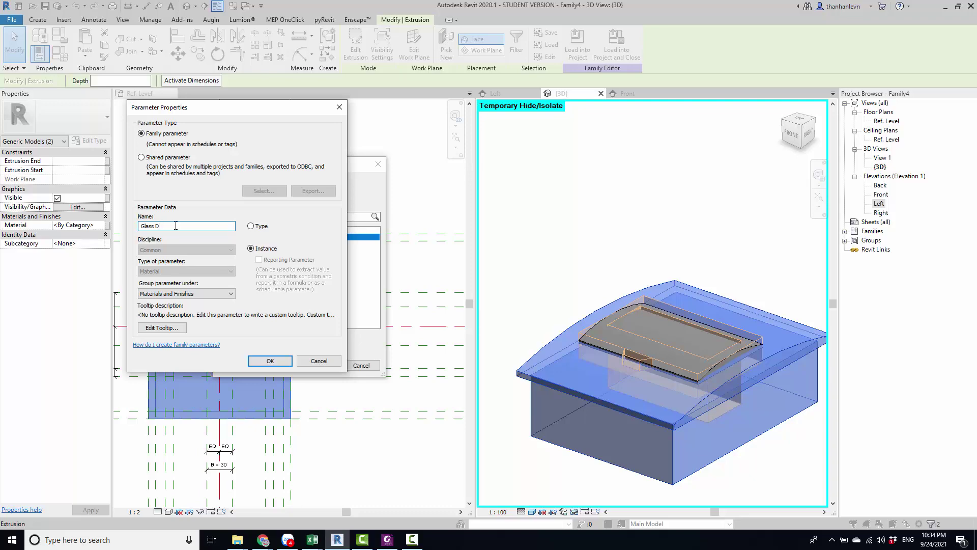
{"action": "left_click", "coordinate": [264, 358]}
{"action": "left_click", "coordinate": [320, 367]}
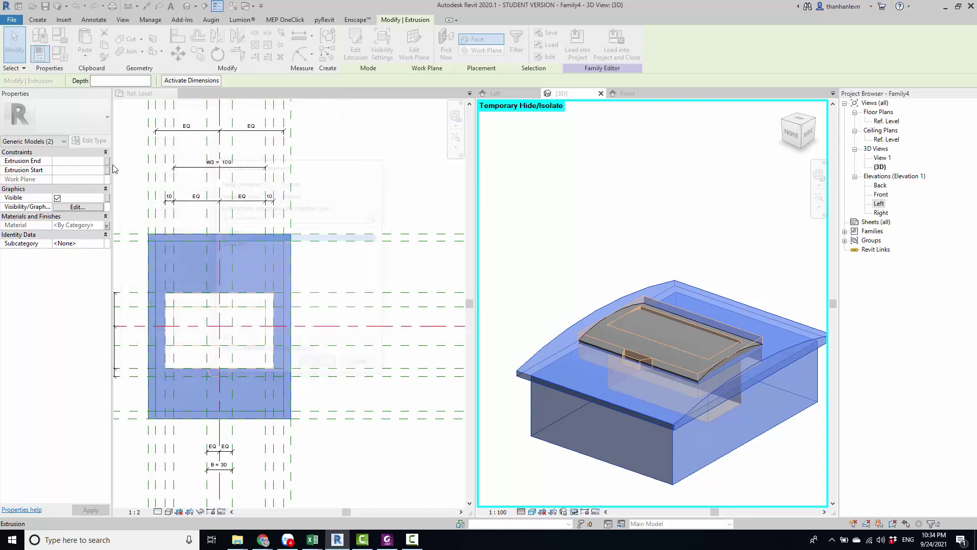
Open Family Types and select the While PVC parameter for renaming
{"action": "left_click", "coordinate": [61, 53]}
{"action": "left_click", "coordinate": [252, 164]}
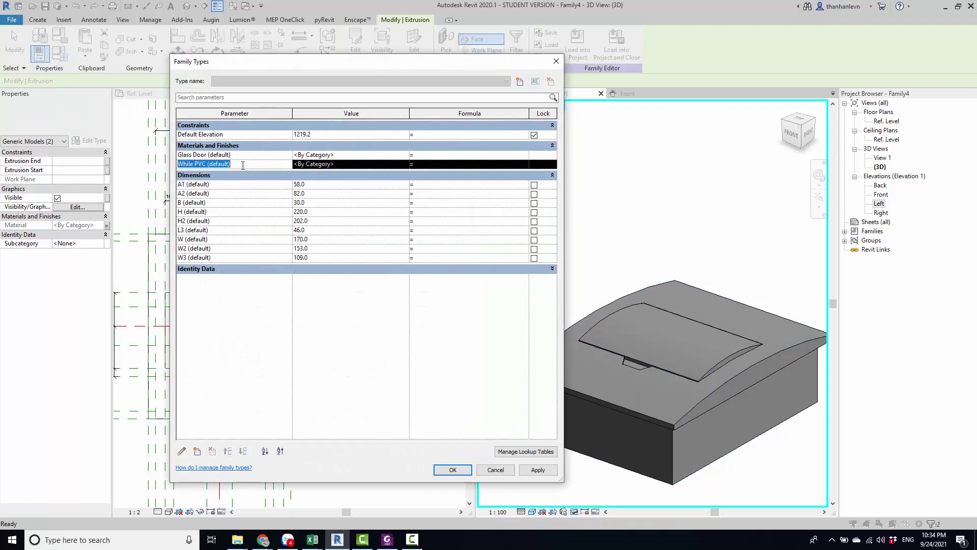
{"action": "left_click", "coordinate": [181, 451]}
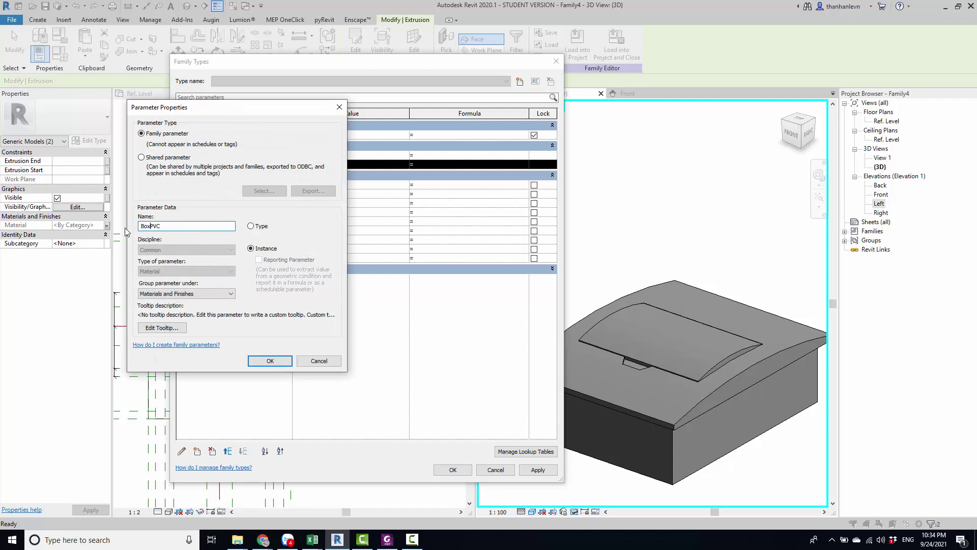
Change the Box PVC and Glass Door parameters from instance to type parameters
{"action": "left_click", "coordinate": [263, 363]}
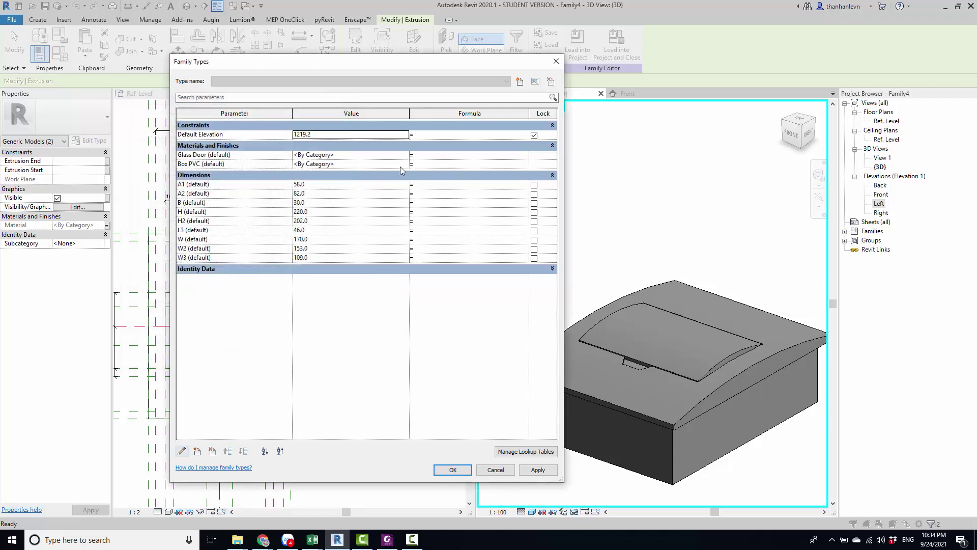
{"action": "left_click", "coordinate": [258, 165]}
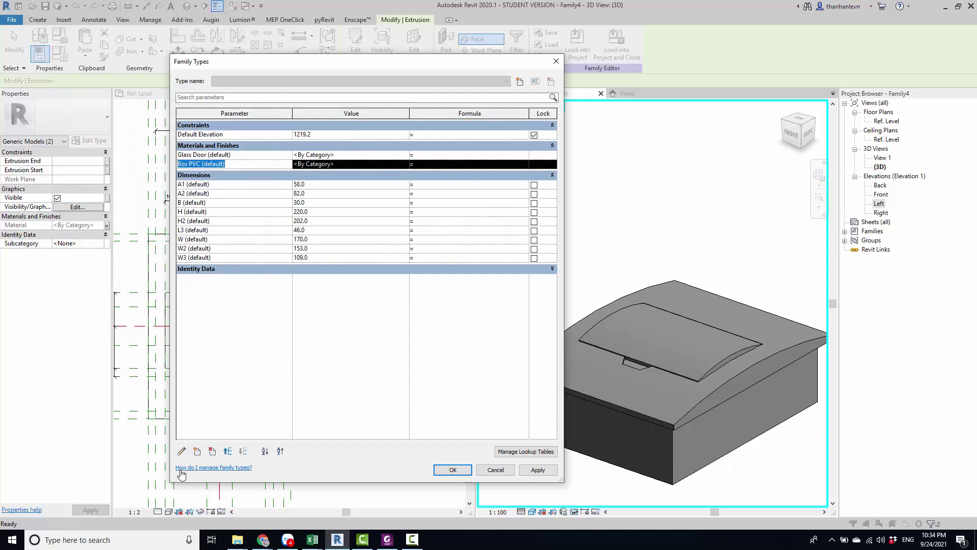
{"action": "left_click", "coordinate": [182, 451]}
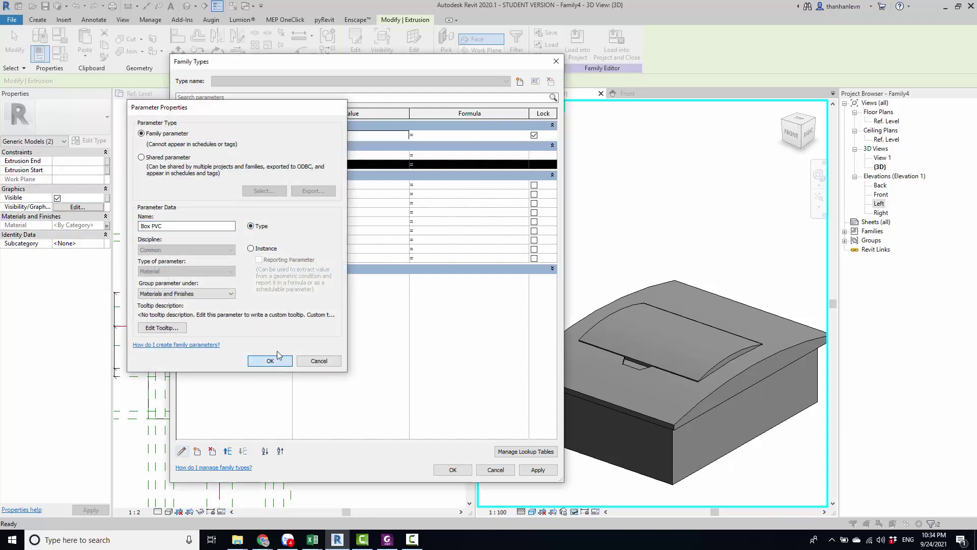
{"action": "left_click", "coordinate": [263, 360]}
{"action": "left_click", "coordinate": [247, 156]}
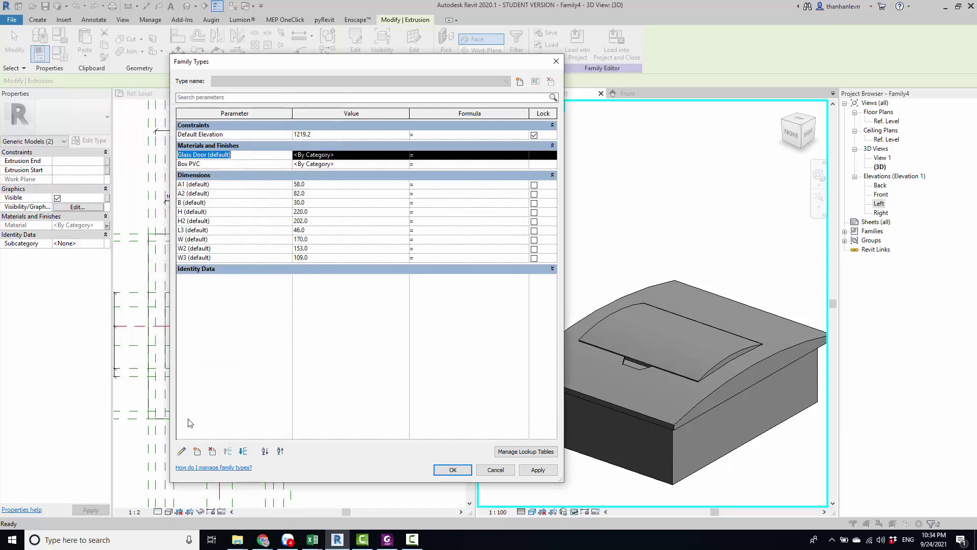
{"action": "left_click", "coordinate": [181, 451]}
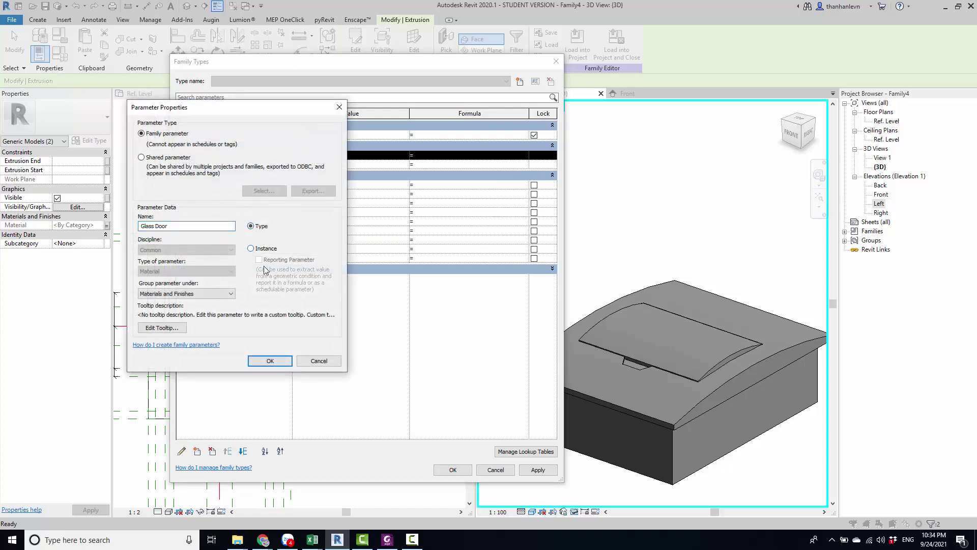
{"action": "left_click", "coordinate": [272, 360]}
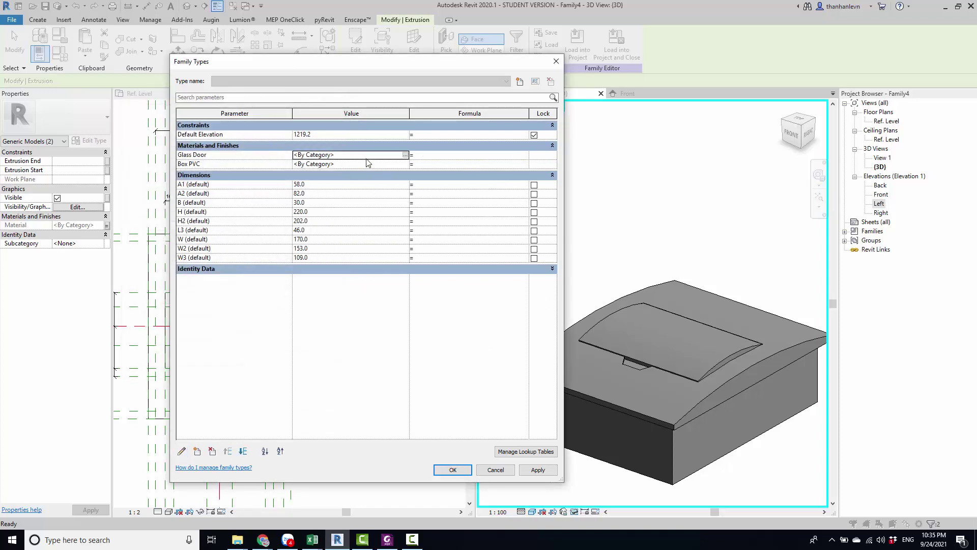
Create a new material for Box PVC and rename it to ABS
{"action": "left_click", "coordinate": [374, 177]}
{"action": "left_click", "coordinate": [365, 173]}
{"action": "left_click", "coordinate": [405, 164]}
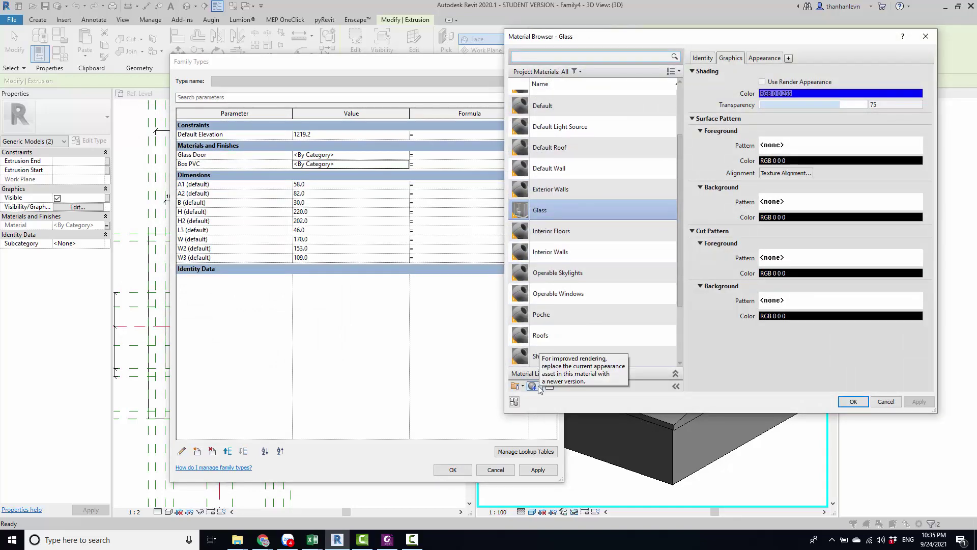
{"action": "left_click", "coordinate": [540, 386]}
{"action": "right_click", "coordinate": [551, 225]}
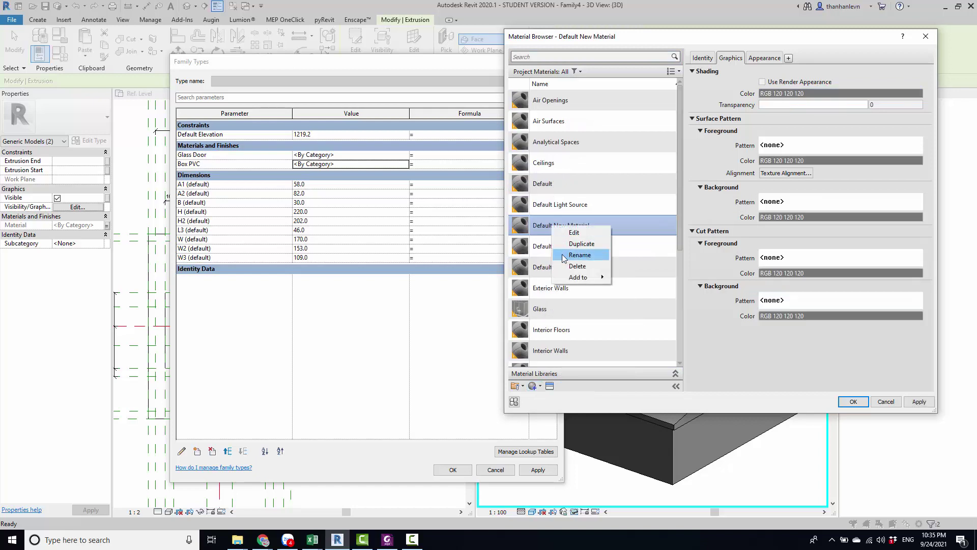
{"action": "left_click", "coordinate": [569, 255]}
{"action": "type", "text": "ab"}
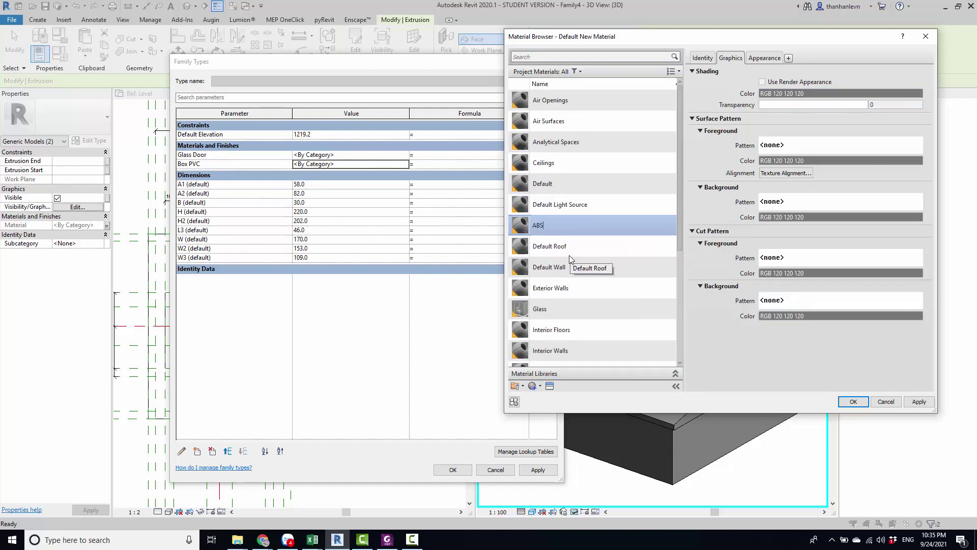
Give the ABS material the ABS (White) plastic appearance and assign it to Box PVC
{"action": "left_click", "coordinate": [549, 385]}
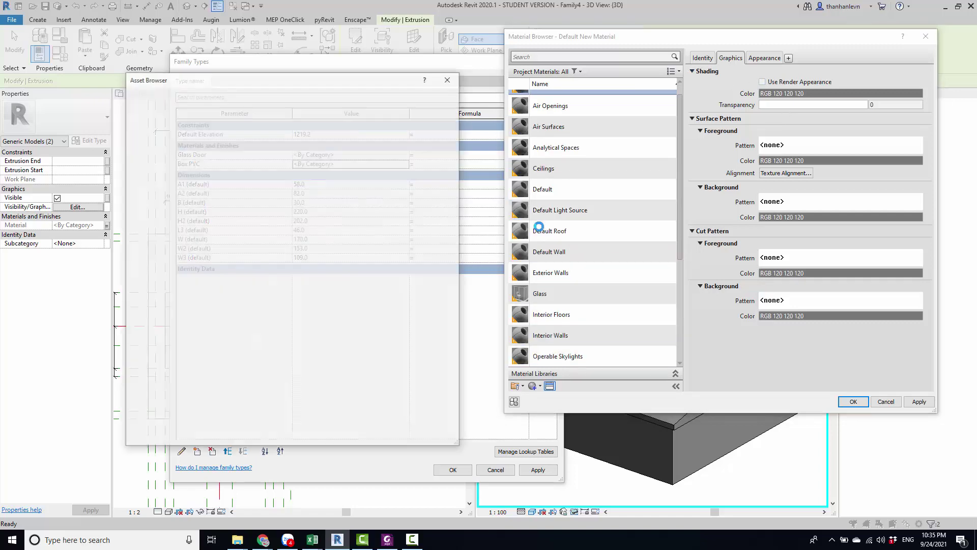
{"action": "left_click", "coordinate": [127, 149]}
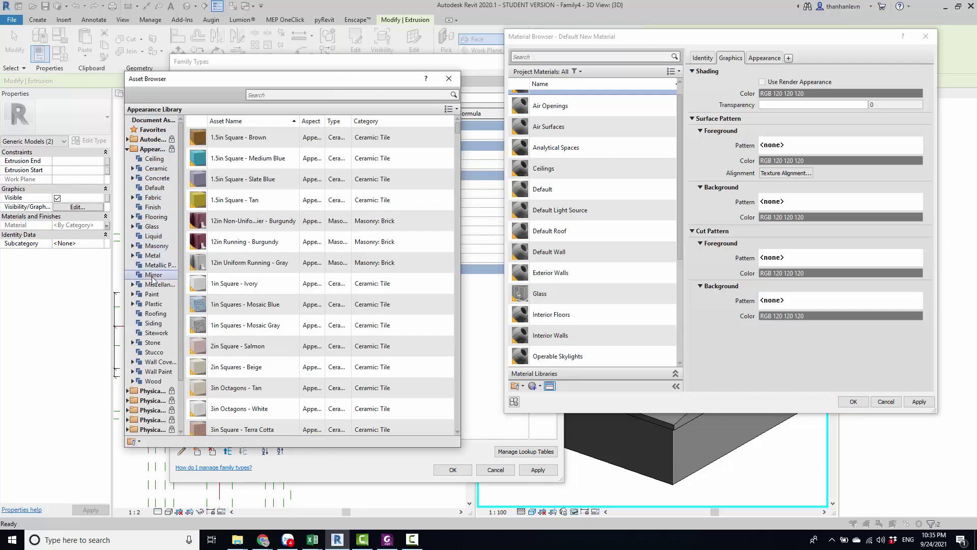
{"action": "left_click", "coordinate": [153, 303]}
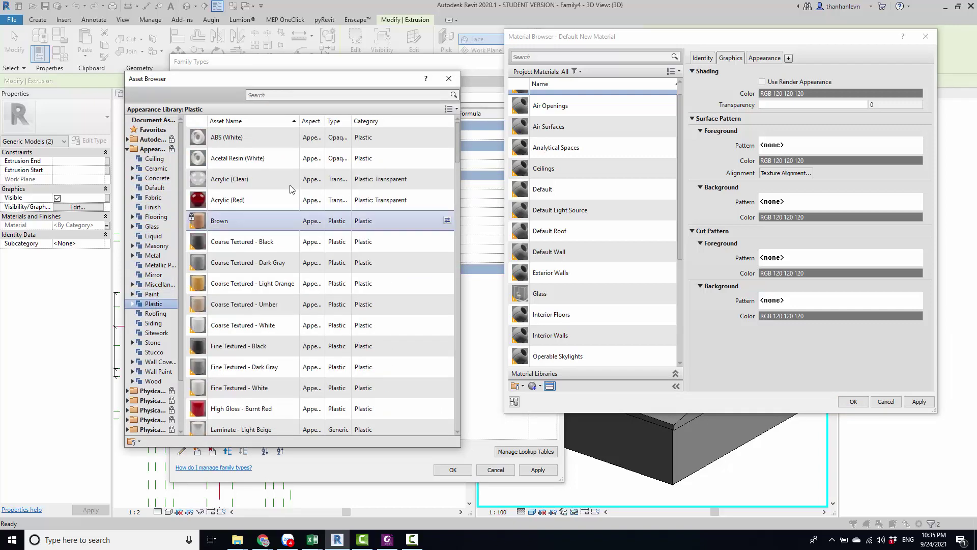
{"action": "double_click", "coordinate": [224, 138]}
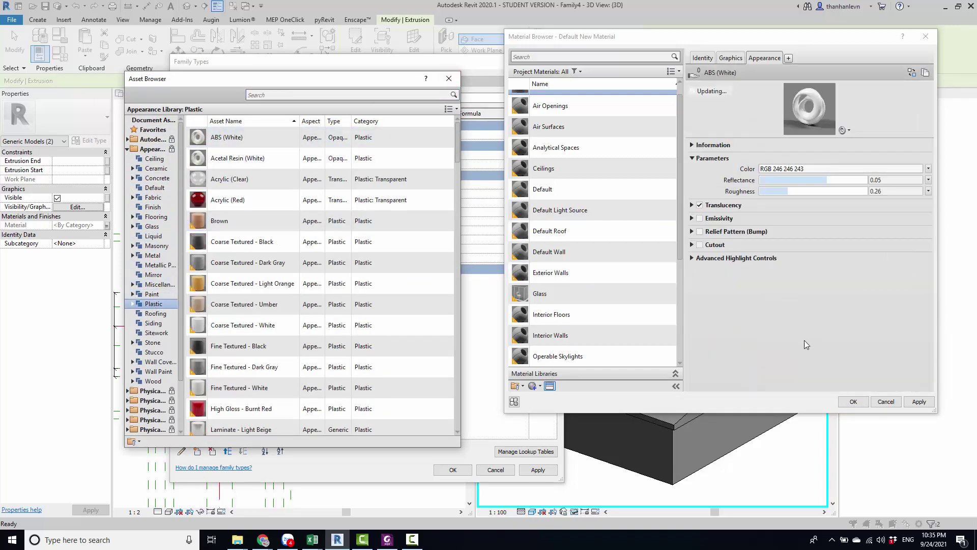
{"action": "left_click", "coordinate": [449, 78]}
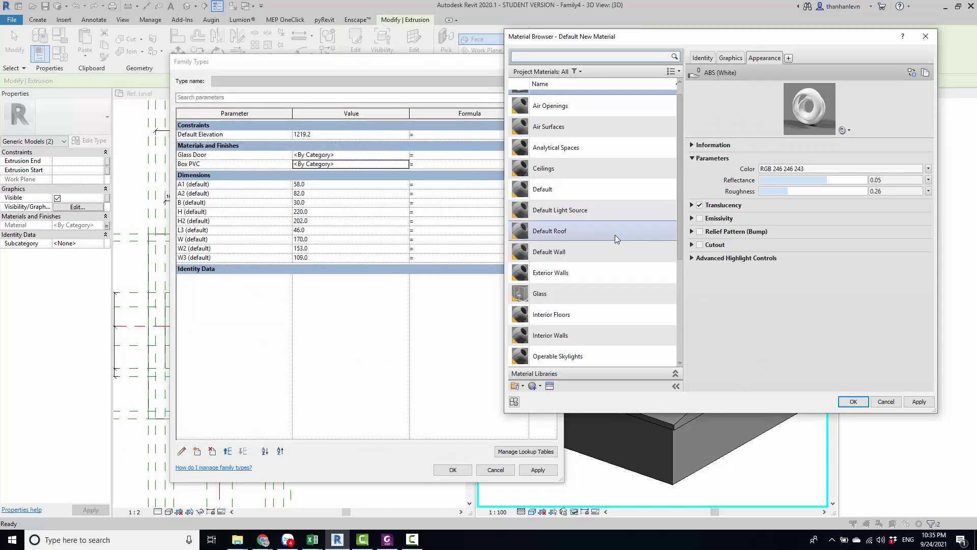
{"action": "left_click", "coordinate": [852, 401]}
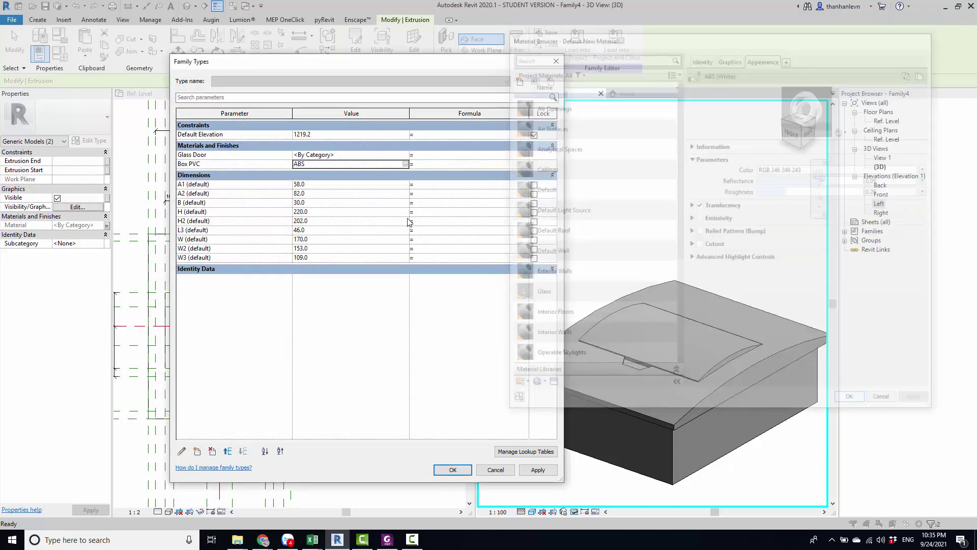
Assign Glass to Glass Door with Use Render Appearance on, and apply the materials
{"action": "left_click", "coordinate": [405, 155]}
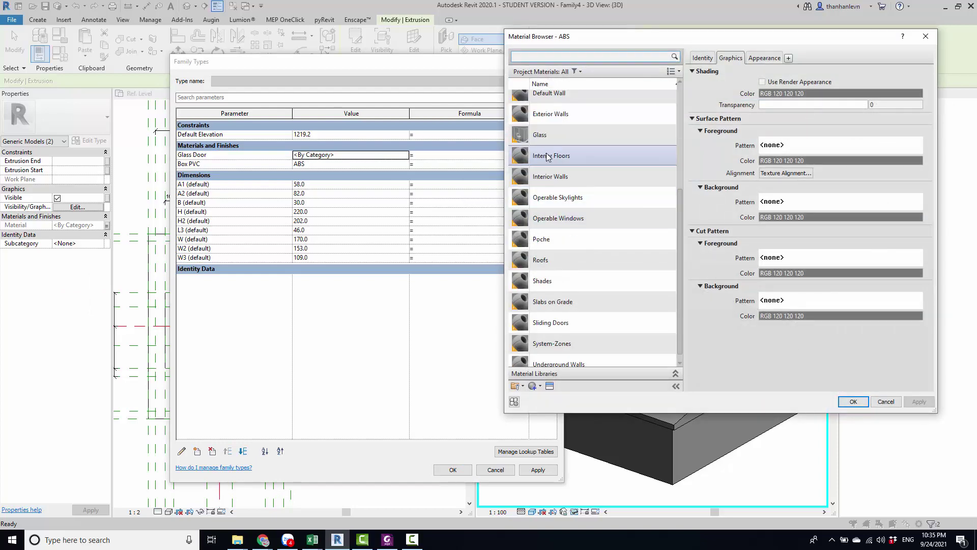
{"action": "double_click", "coordinate": [547, 140]}
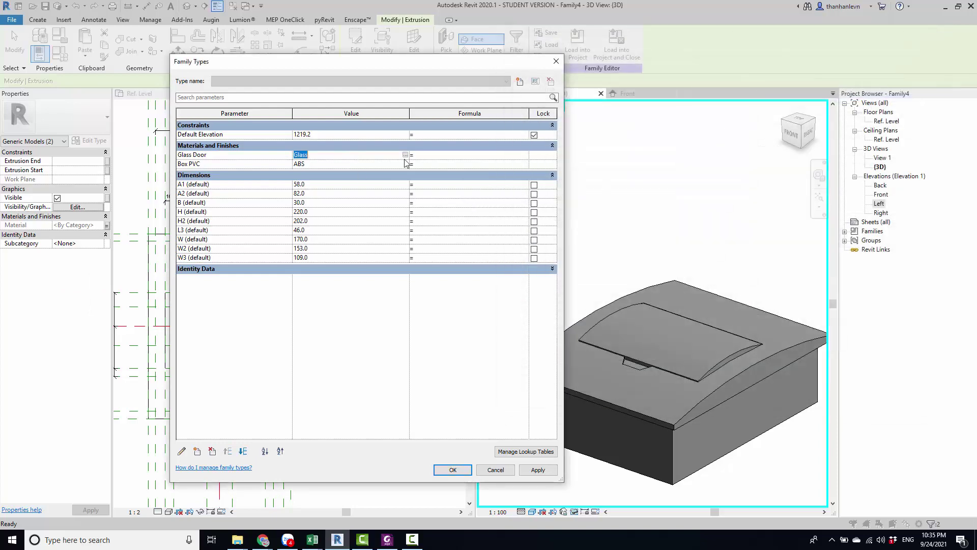
{"action": "left_click", "coordinate": [405, 155]}
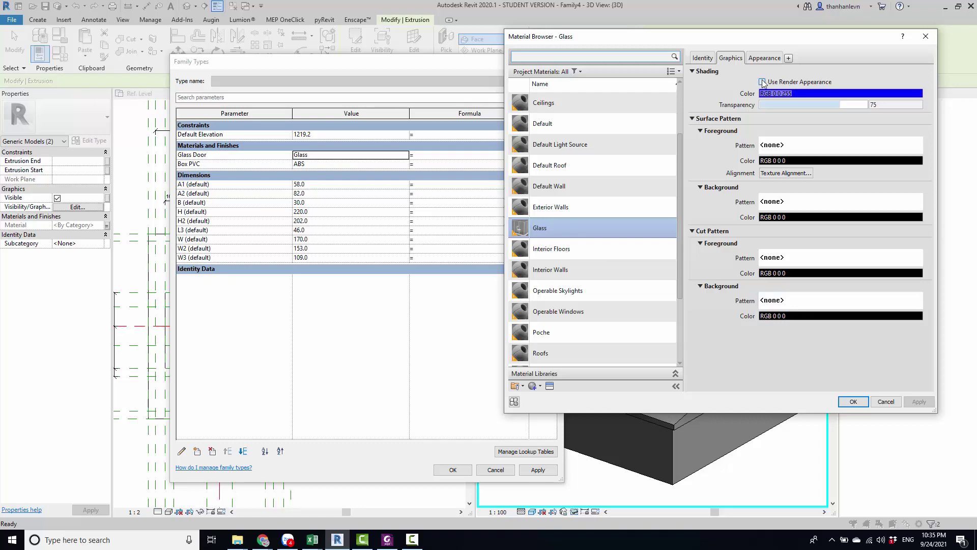
{"action": "left_click", "coordinate": [763, 82]}
{"action": "left_click", "coordinate": [765, 58]}
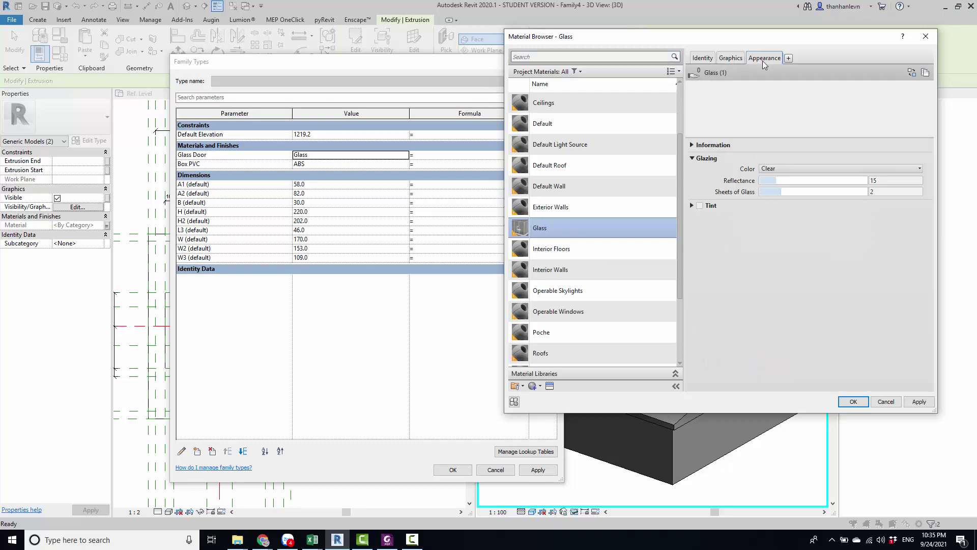
{"action": "left_click", "coordinate": [854, 401]}
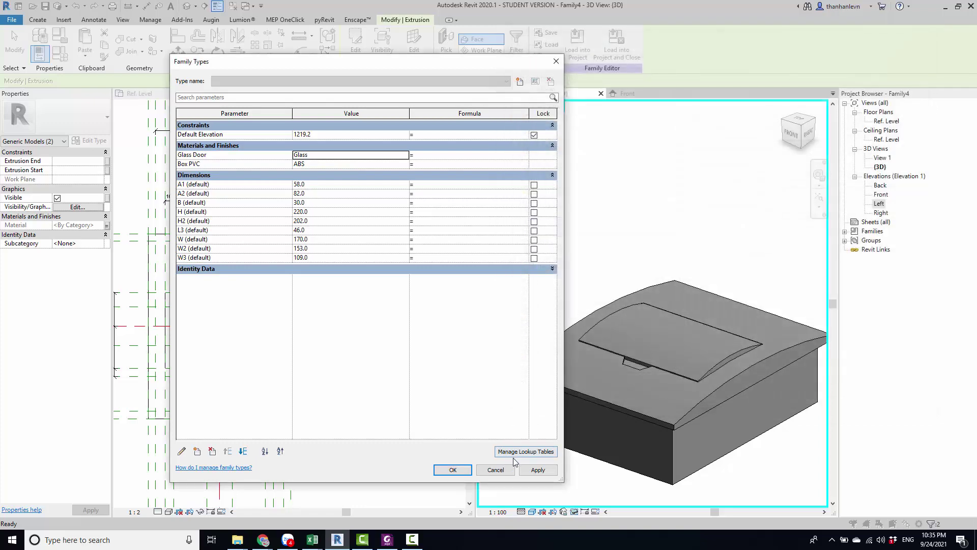
{"action": "left_click", "coordinate": [533, 471]}
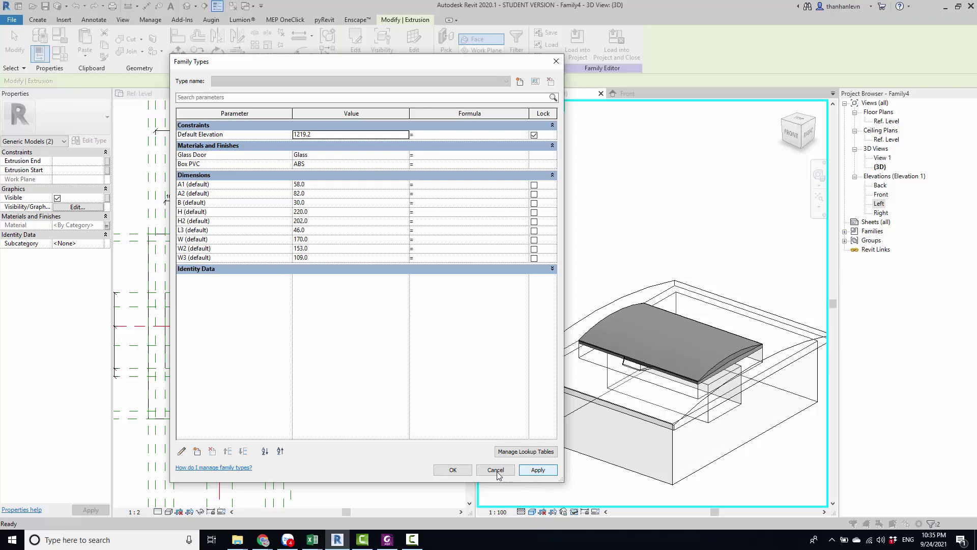
Link the curved lid extrusion's Material to the Glass Door parameter
{"action": "left_click", "coordinate": [452, 469]}
{"action": "left_click", "coordinate": [564, 267]}
{"action": "scroll", "coordinate": [564, 267], "scroll_direction": "down", "scroll_amount": 2}
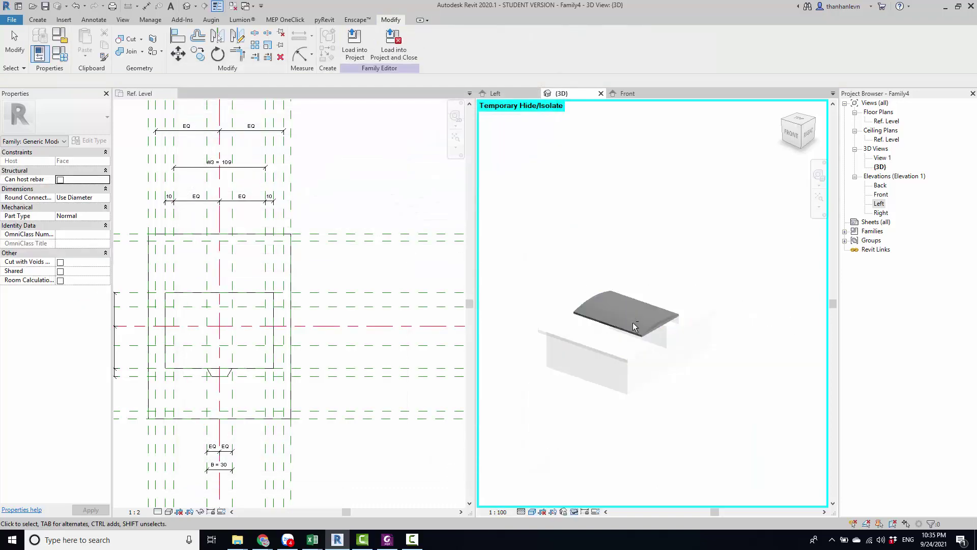
{"action": "scroll", "coordinate": [652, 300], "scroll_direction": "up", "scroll_amount": 3}
{"action": "left_click", "coordinate": [619, 296]}
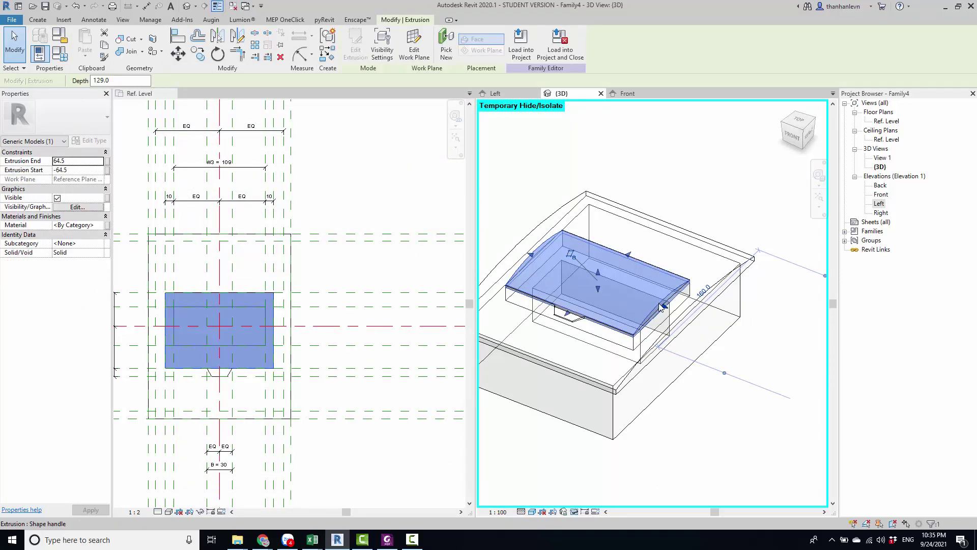
{"action": "left_click", "coordinate": [108, 226]}
{"action": "left_click", "coordinate": [235, 239]}
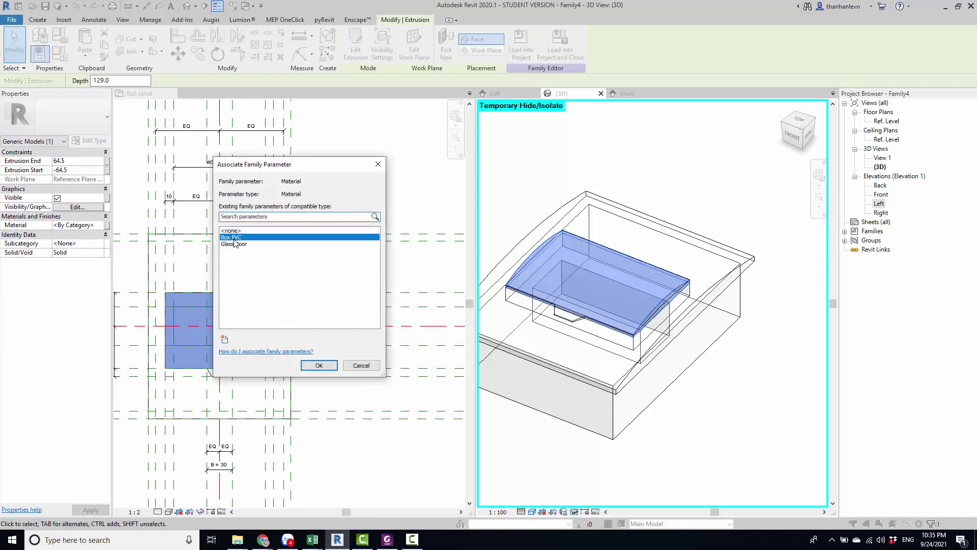
{"action": "key", "text": "Down"}
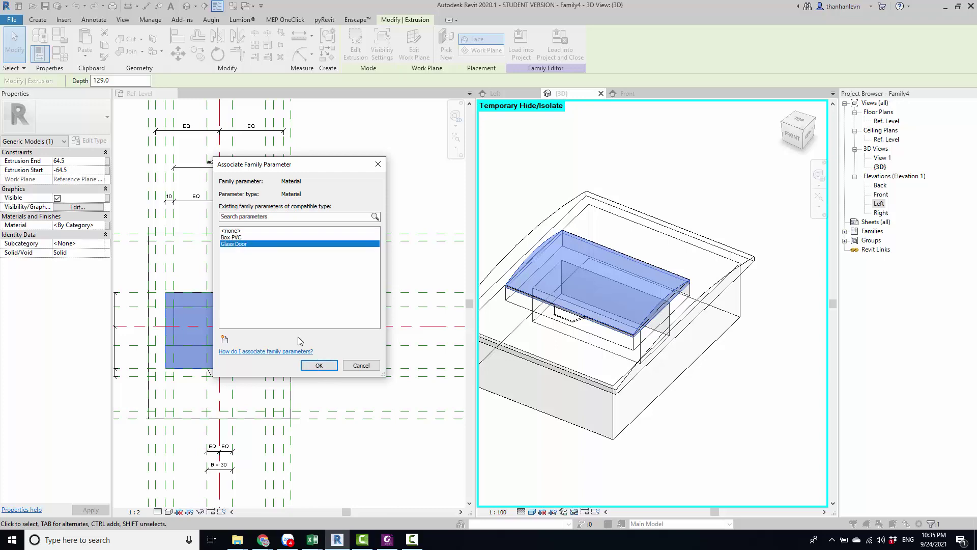
{"action": "left_click", "coordinate": [318, 365]}
{"action": "key", "text": "Escape"}
Link the box's curved top piece Material to the Box PVC parameter
{"action": "mouse_move", "coordinate": [702, 347]}
{"action": "middle_mouse_down", "text": "shift"}
{"action": "mouse_move", "coordinate": [742, 280]}
{"action": "mouse_move", "coordinate": [688, 389]}
{"action": "mouse_move", "coordinate": [679, 319]}
{"action": "mouse_move", "coordinate": [675, 393]}
{"action": "mouse_move", "coordinate": [621, 455]}
{"action": "middle_mouse_up", "text": "shift"}
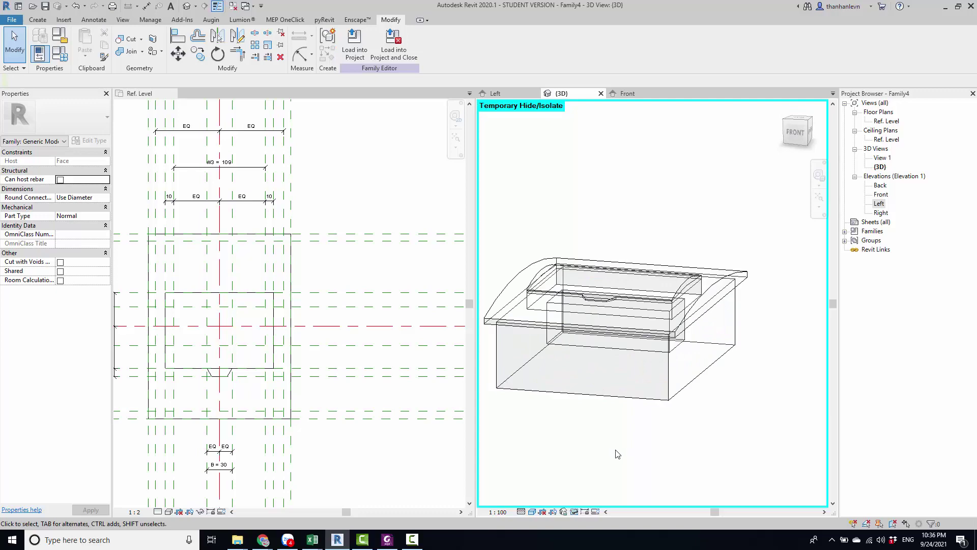
{"action": "left_click", "coordinate": [726, 286]}
{"action": "left_click", "coordinate": [106, 225]}
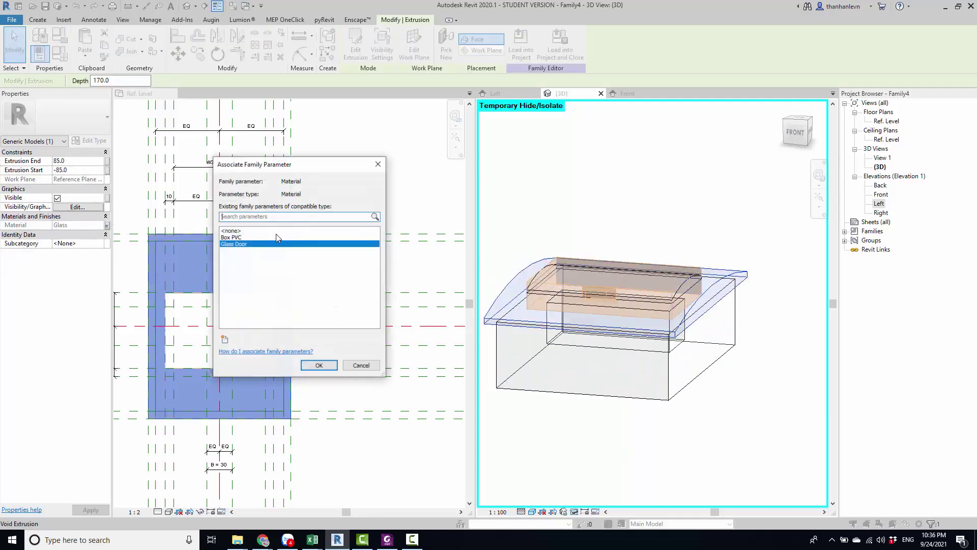
{"action": "left_click", "coordinate": [319, 365]}
{"action": "left_click", "coordinate": [693, 428]}
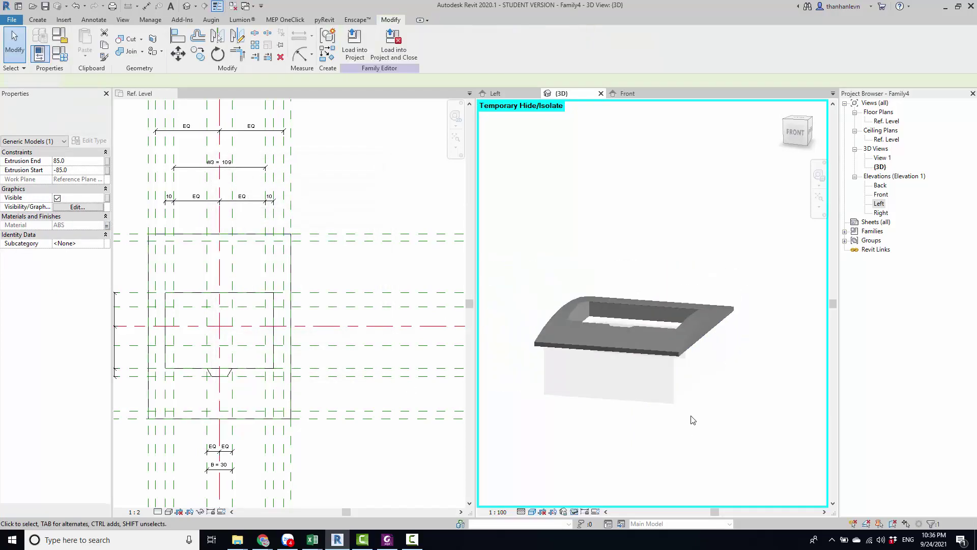
{"action": "middle_click_drag", "start_coordinate": [705, 447], "coordinate": [769, 310], "text": "shift"}
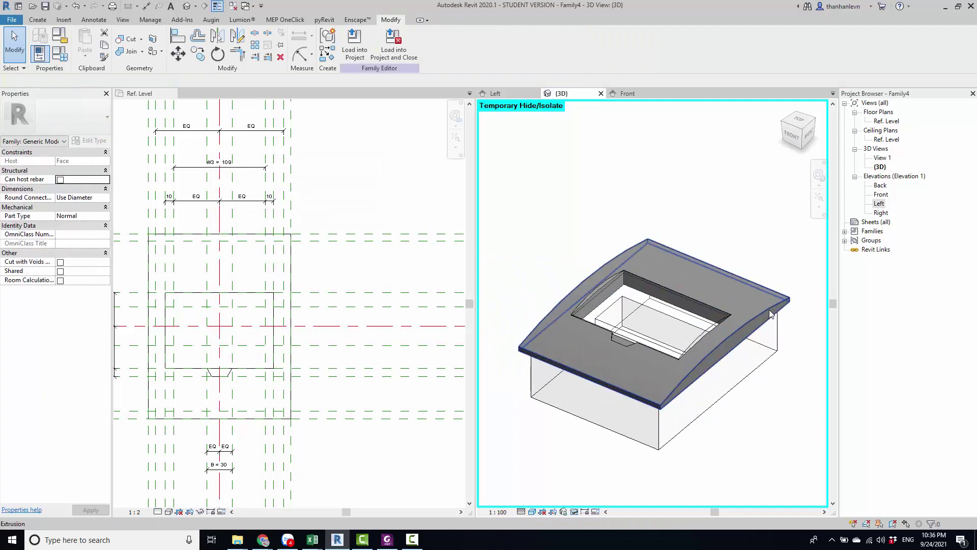
{"action": "left_click", "coordinate": [769, 310]}
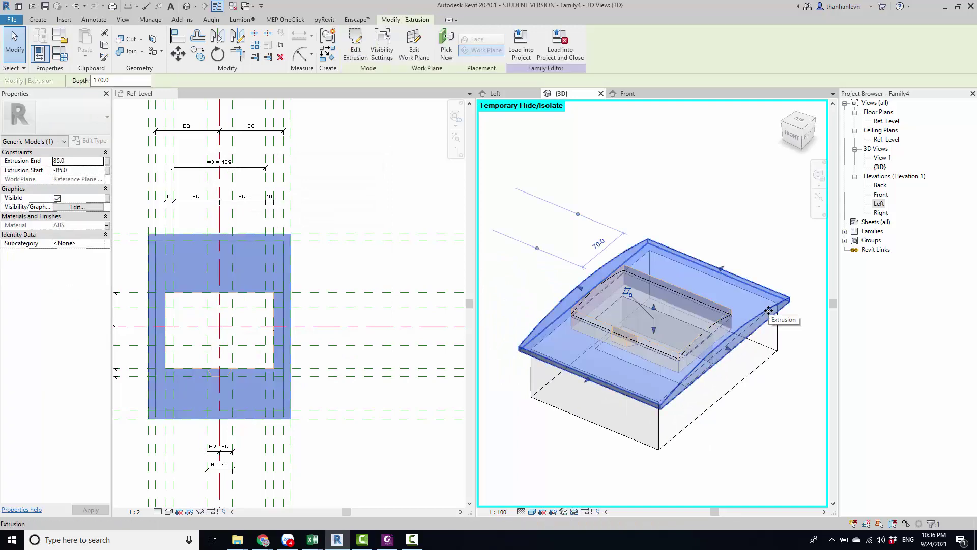
{"action": "left_click", "coordinate": [107, 227]}
{"action": "left_click", "coordinate": [318, 365]}
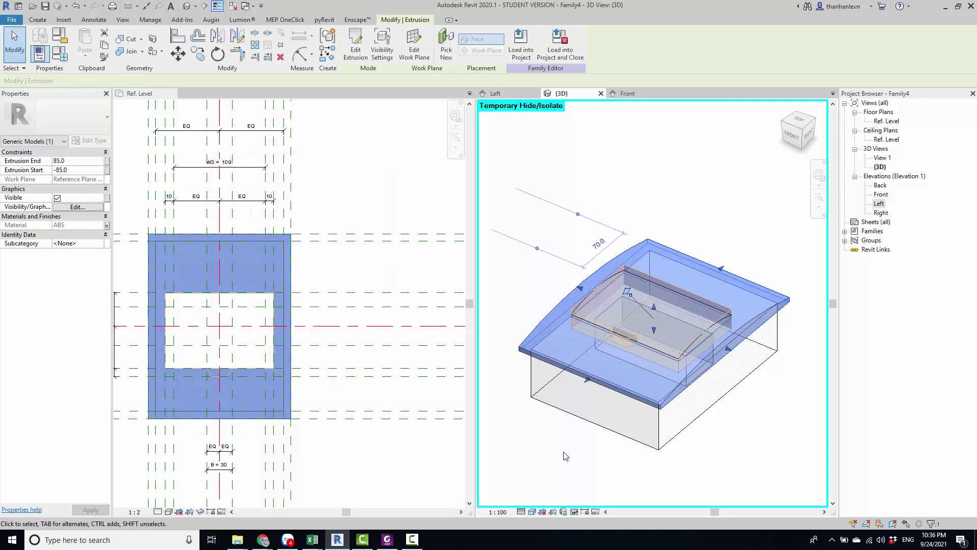
{"action": "key", "text": "Escape"}
Link the remaining extrusion's Material to Box PVC, then orbit the 3D view
{"action": "left_click", "coordinate": [660, 438]}
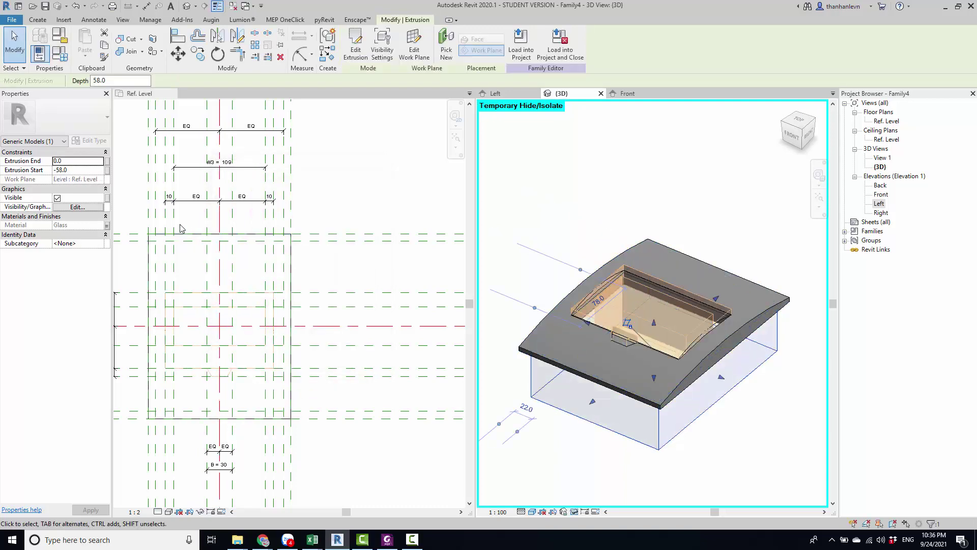
{"action": "left_click", "coordinate": [107, 227]}
{"action": "left_click", "coordinate": [231, 237]}
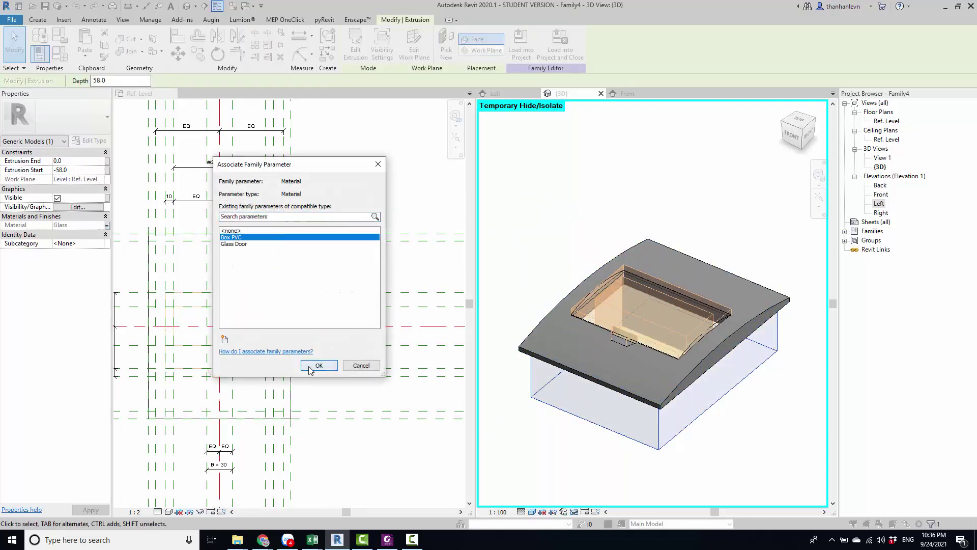
{"action": "left_click", "coordinate": [309, 366]}
{"action": "key", "text": "Escape"}
{"action": "middle_click_drag", "start_coordinate": [636, 316], "coordinate": [612, 256], "text": "shift"}
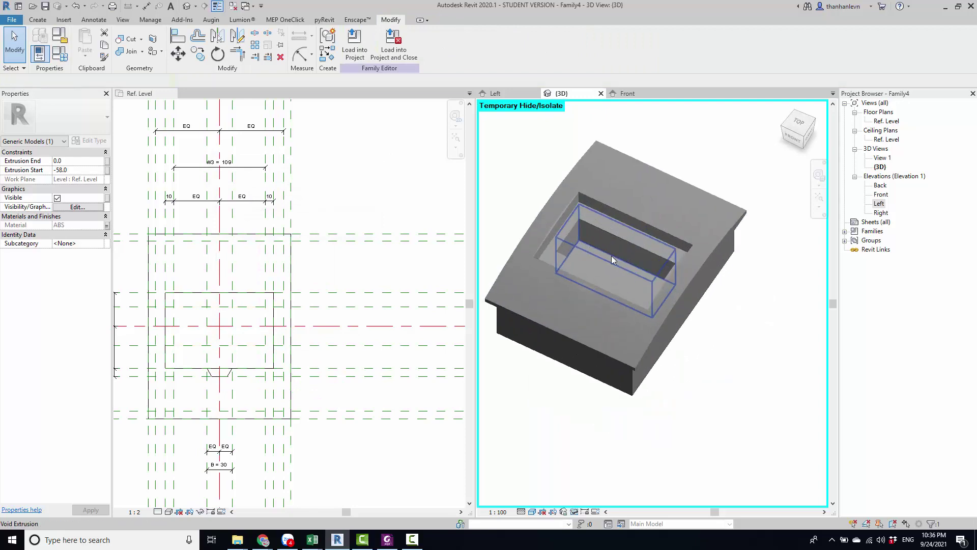
Raise the Glass material's appearance reflectance to 51
{"action": "left_click", "coordinate": [62, 57]}
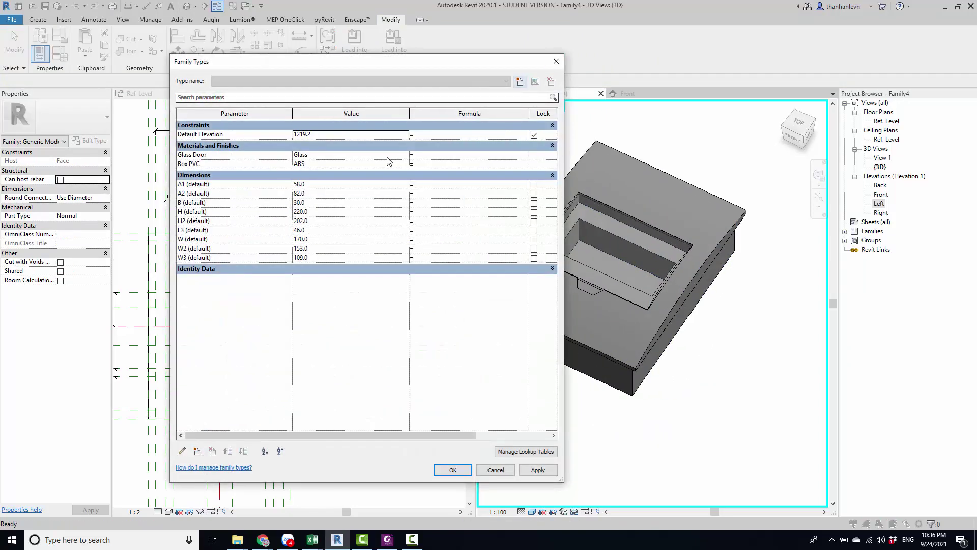
{"action": "left_click", "coordinate": [397, 154]}
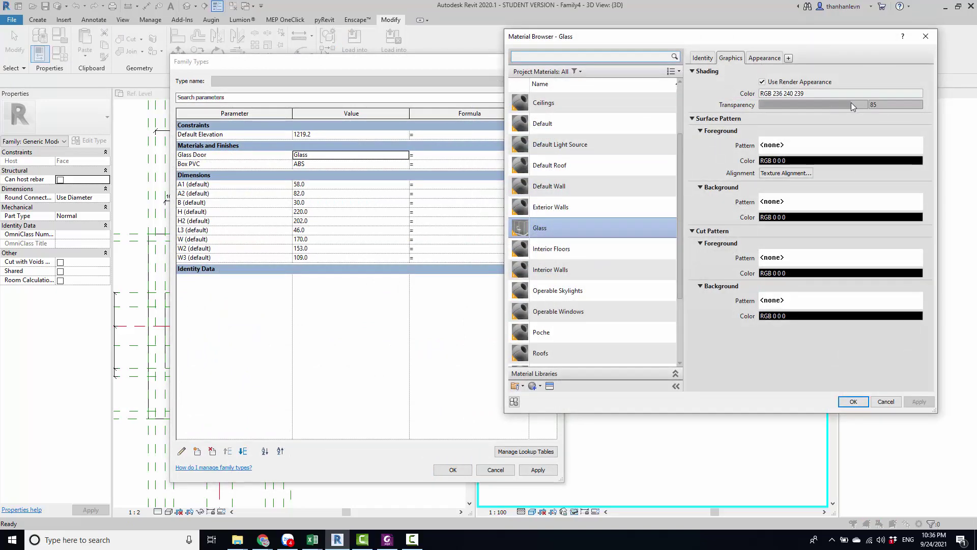
{"action": "left_click", "coordinate": [764, 58]}
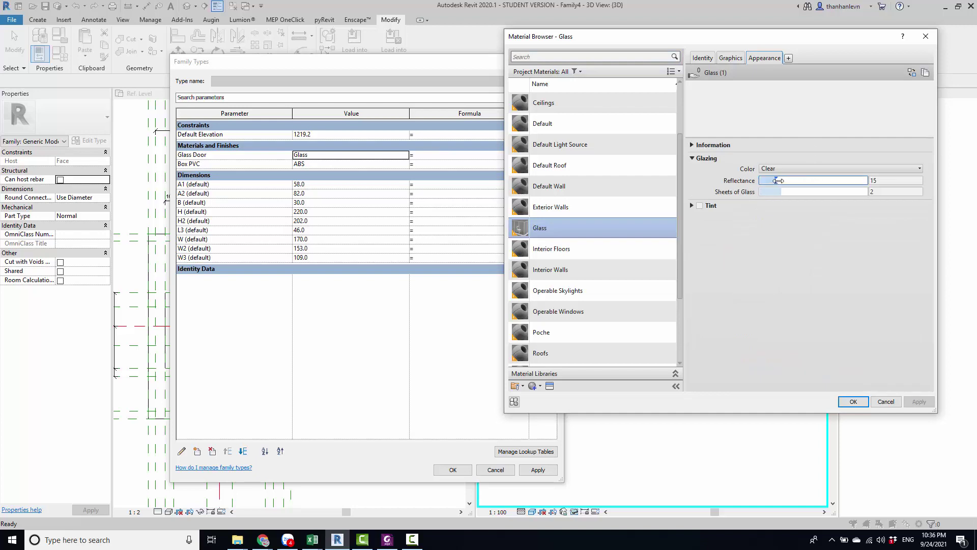
{"action": "left_click_drag", "start_coordinate": [810, 181], "coordinate": [817, 181]}
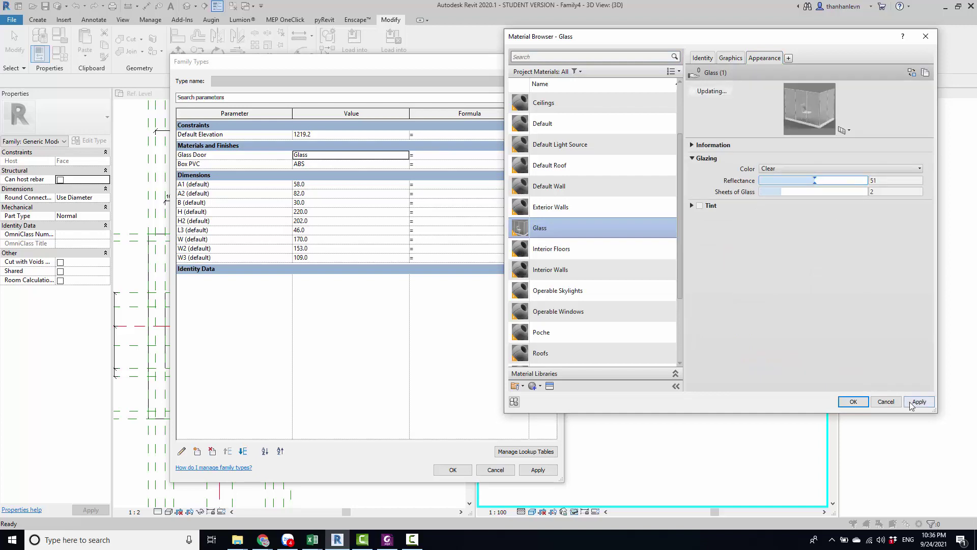
{"action": "left_click", "coordinate": [845, 405]}
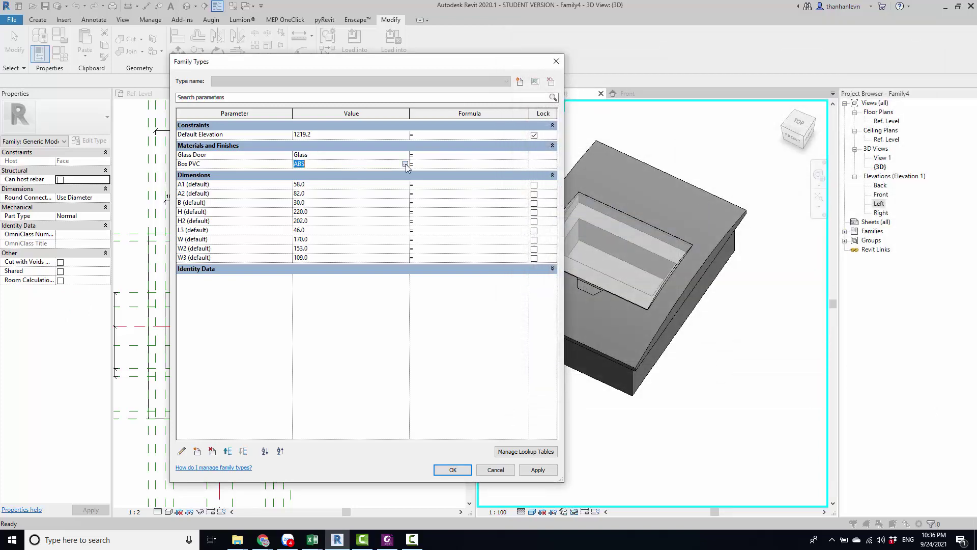
Turn on Use Render Appearance for ABS so it shades white, and apply
{"action": "left_click", "coordinate": [405, 164]}
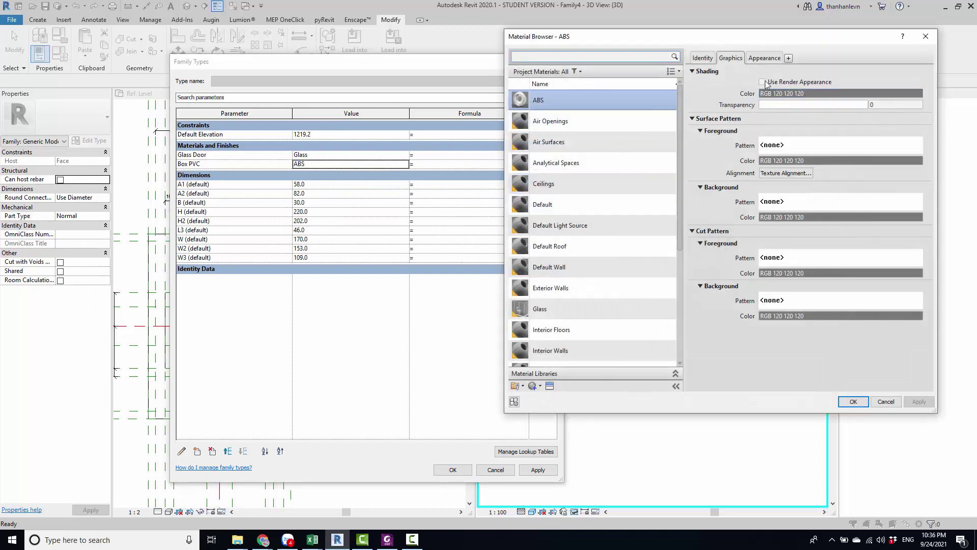
{"action": "left_click", "coordinate": [763, 83]}
{"action": "left_click", "coordinate": [851, 402]}
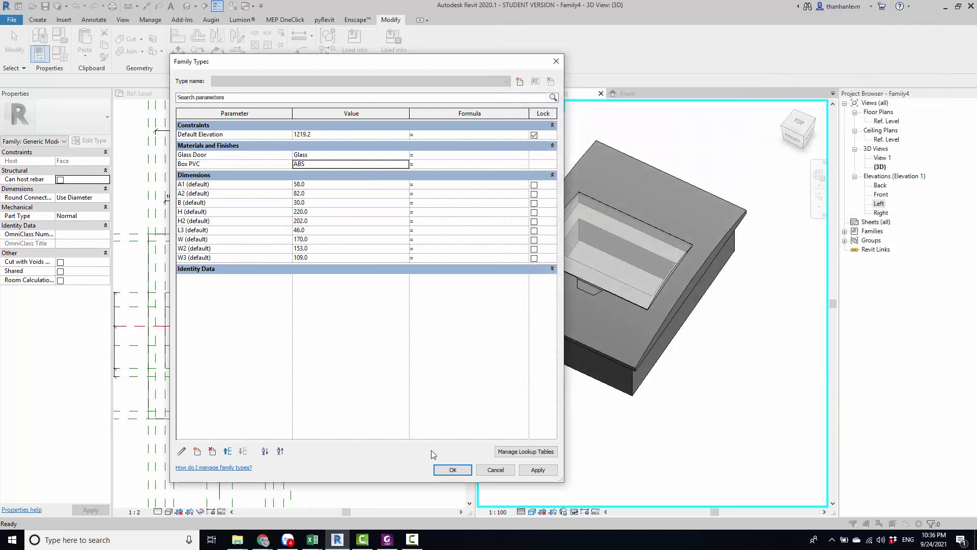
{"action": "left_click", "coordinate": [549, 473]}
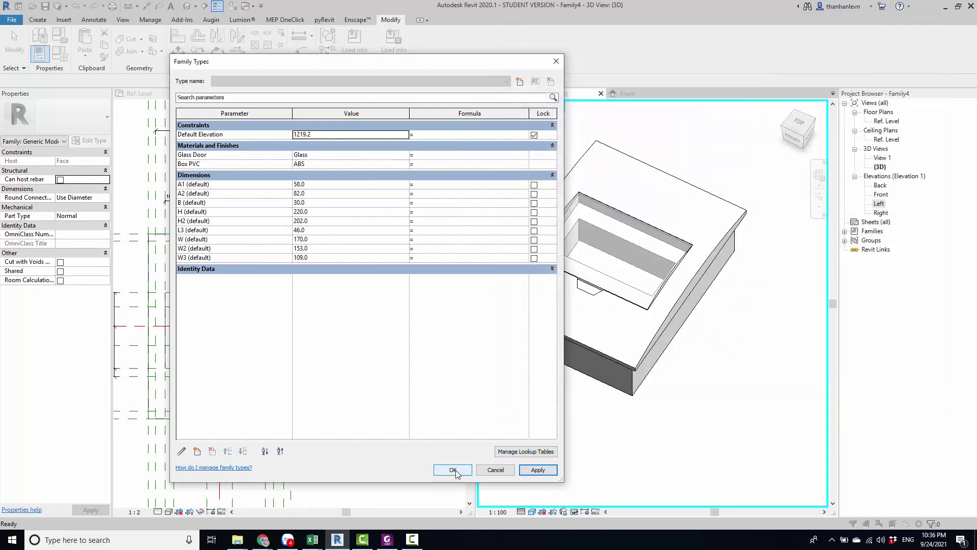
Change the Glass material's glazing colour from Clear to Gray
{"action": "left_click", "coordinate": [405, 155]}
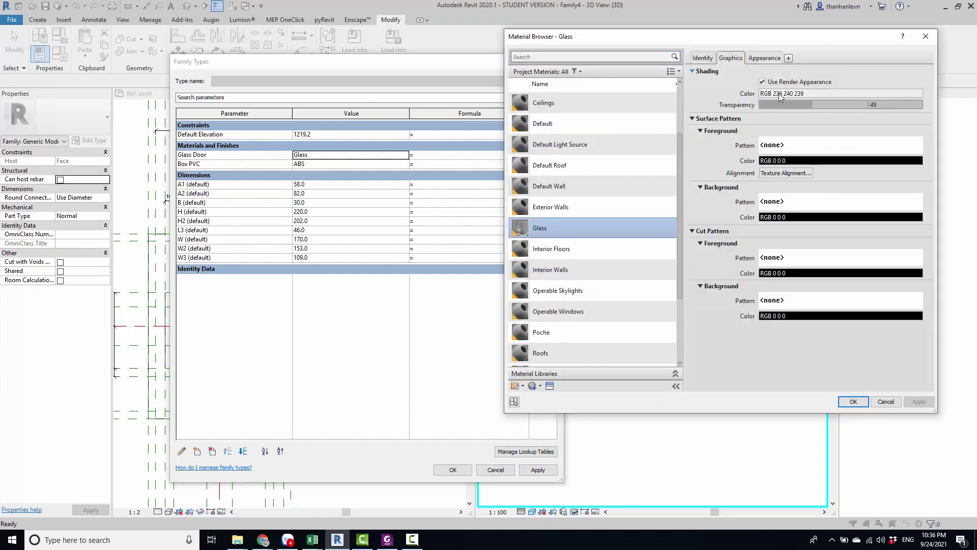
{"action": "left_click", "coordinate": [761, 58]}
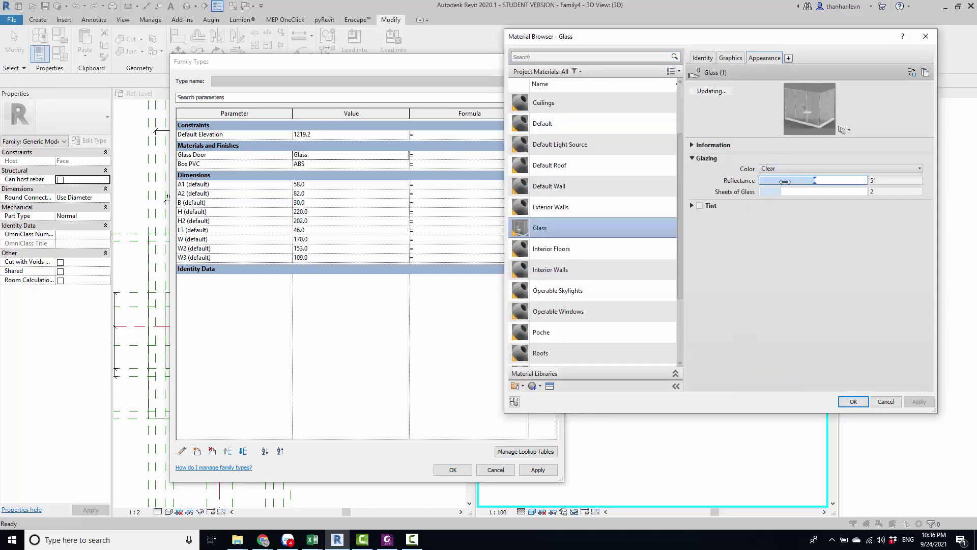
{"action": "scroll", "coordinate": [637, 346], "scroll_direction": "down", "scroll_amount": 1}
{"action": "left_click", "coordinate": [548, 388]}
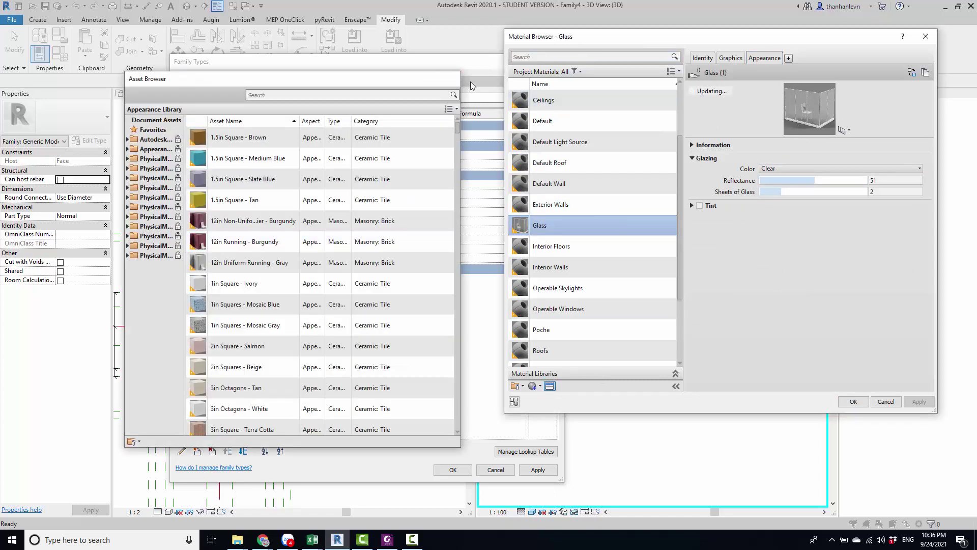
{"action": "left_click", "coordinate": [449, 79]}
{"action": "left_click", "coordinate": [768, 169]}
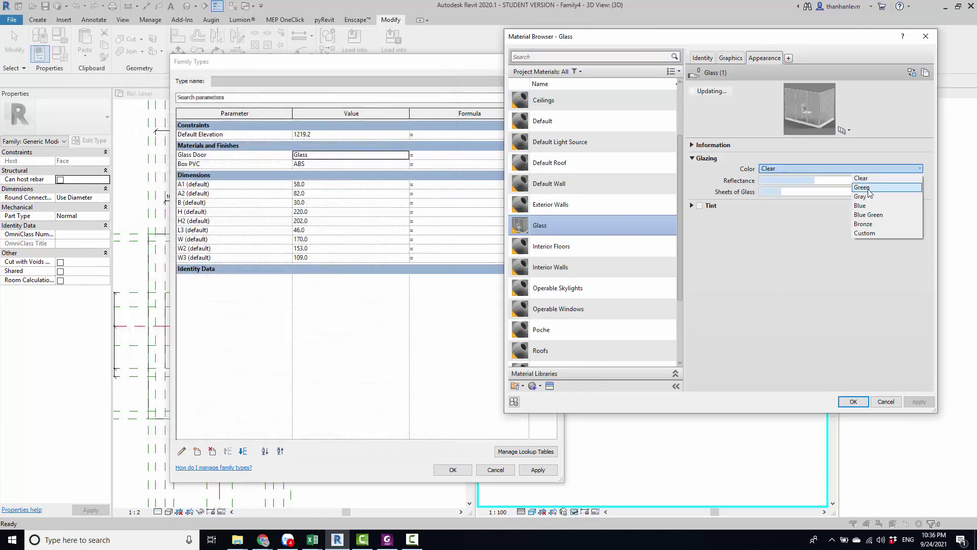
{"action": "left_click", "coordinate": [866, 196]}
{"action": "left_click", "coordinate": [917, 403]}
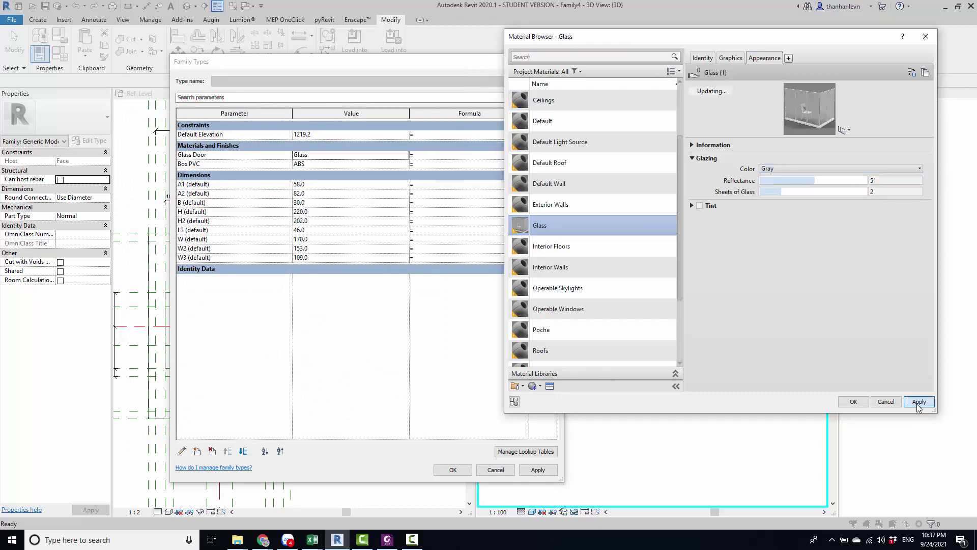
{"action": "left_click", "coordinate": [863, 403]}
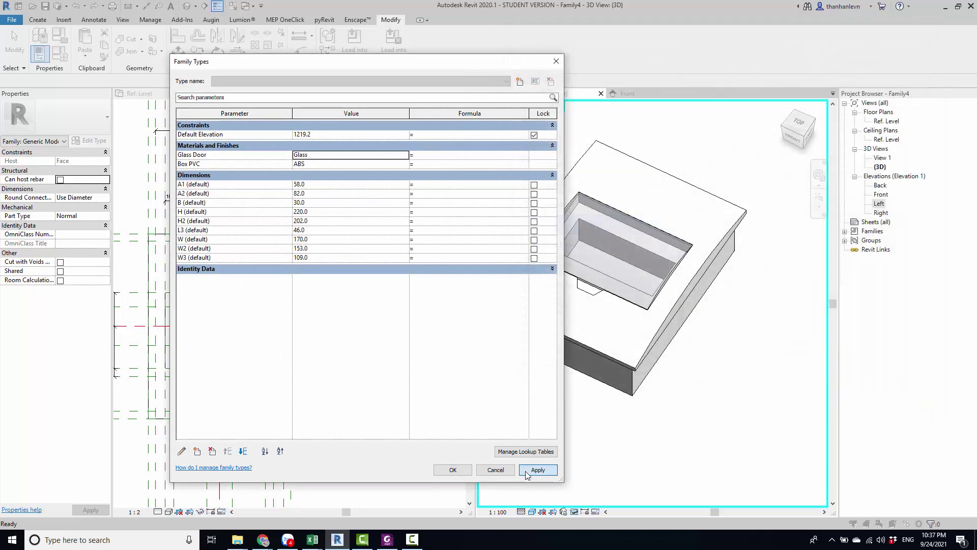
Close Family Types and orbit the 3D view to look straight down on the box
{"action": "left_click", "coordinate": [451, 472]}
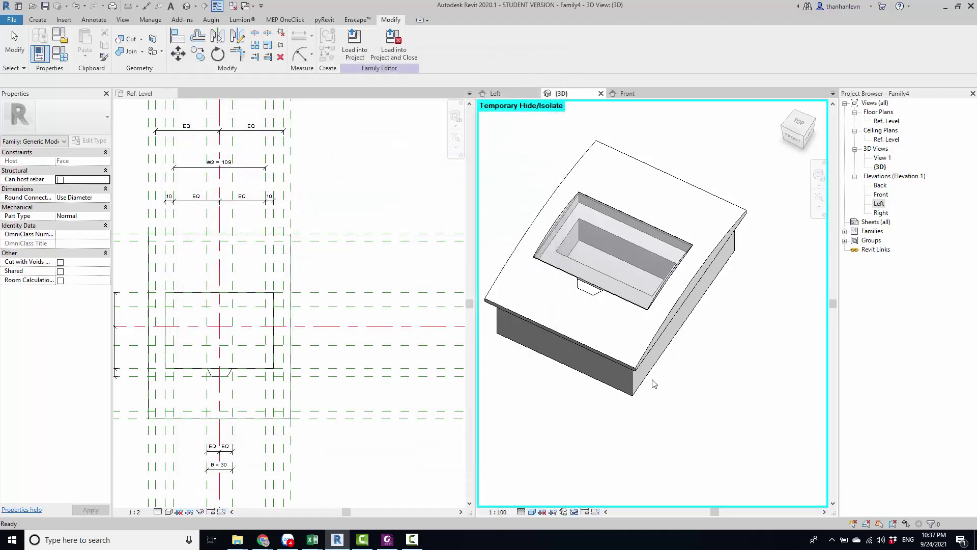
{"action": "mouse_move", "coordinate": [662, 352]}
{"action": "middle_mouse_down", "text": "shift"}
{"action": "mouse_move", "coordinate": [634, 341]}
{"action": "mouse_move", "coordinate": [696, 417]}
{"action": "mouse_move", "coordinate": [676, 304]}
{"action": "mouse_move", "coordinate": [668, 319]}
{"action": "mouse_move", "coordinate": [693, 315]}
{"action": "mouse_move", "coordinate": [662, 367]}
{"action": "mouse_move", "coordinate": [664, 411]}
{"action": "middle_mouse_up", "text": "shift"}
{"action": "scroll", "coordinate": [661, 370], "scroll_direction": "down", "scroll_amount": 3}
{"action": "scroll", "coordinate": [686, 388], "scroll_direction": "up", "scroll_amount": 2}
{"action": "scroll", "coordinate": [687, 387], "scroll_direction": "up", "scroll_amount": 3}
{"action": "scroll", "coordinate": [665, 412], "scroll_direction": "down", "scroll_amount": 2}
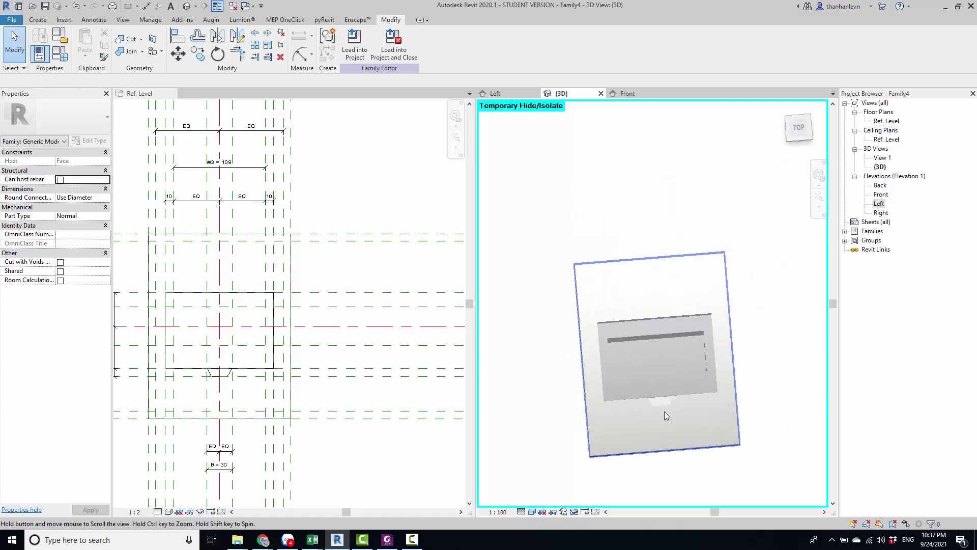
{"action": "scroll", "coordinate": [672, 412], "scroll_direction": "up", "scroll_amount": 2}
{"action": "scroll", "coordinate": [656, 402], "scroll_direction": "up", "scroll_amount": 1}
{"action": "scroll", "coordinate": [671, 407], "scroll_direction": "up", "scroll_amount": 2}
{"action": "scroll", "coordinate": [672, 408], "scroll_direction": "up", "scroll_amount": 3}
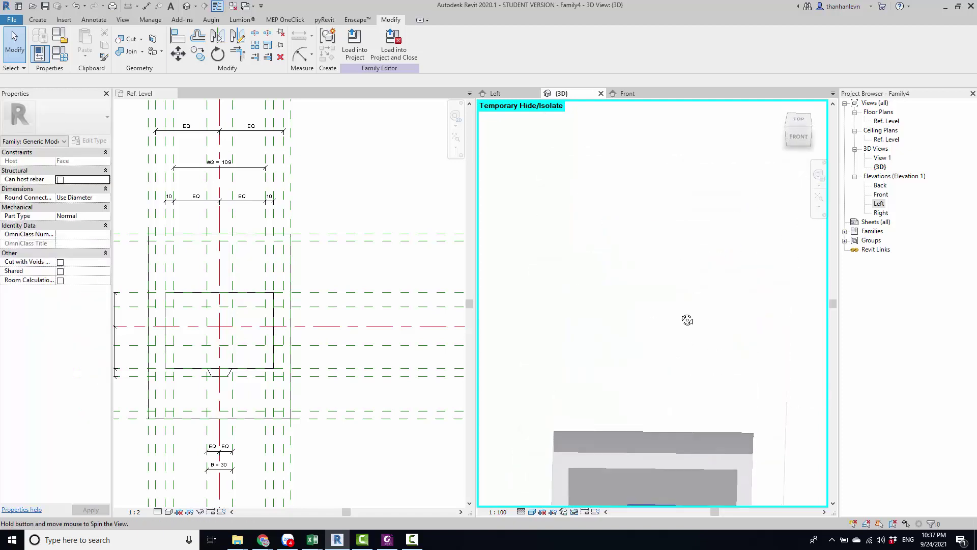
{"action": "scroll", "coordinate": [687, 320], "scroll_direction": "down", "scroll_amount": 3}
{"action": "middle_click_drag", "start_coordinate": [687, 414], "coordinate": [672, 395], "text": "shift"}
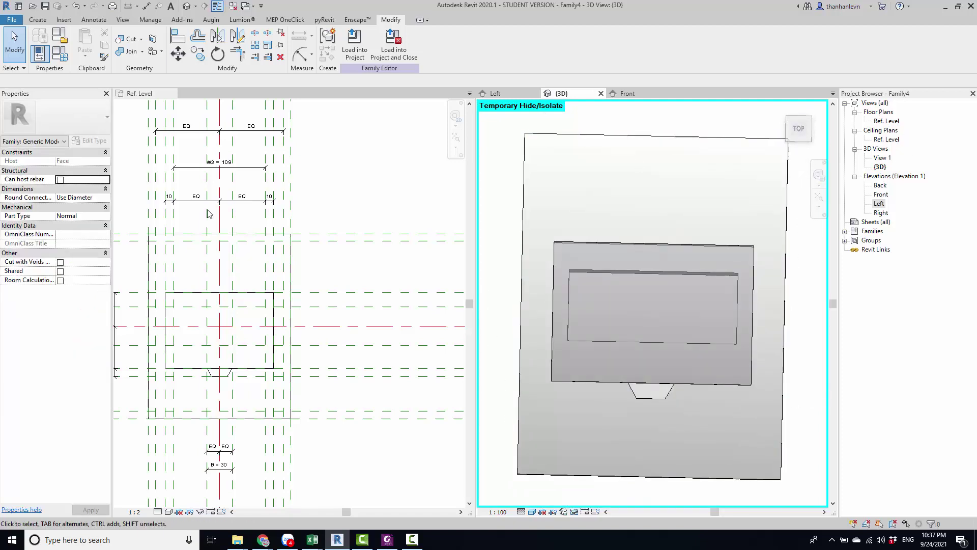
{"action": "scroll", "coordinate": [209, 216], "scroll_direction": "up", "scroll_amount": 1}
{"action": "scroll", "coordinate": [254, 264], "scroll_direction": "up", "scroll_amount": 1}
{"action": "scroll", "coordinate": [254, 305], "scroll_direction": "up", "scroll_amount": 1}
{"action": "scroll", "coordinate": [224, 298], "scroll_direction": "up", "scroll_amount": 1}
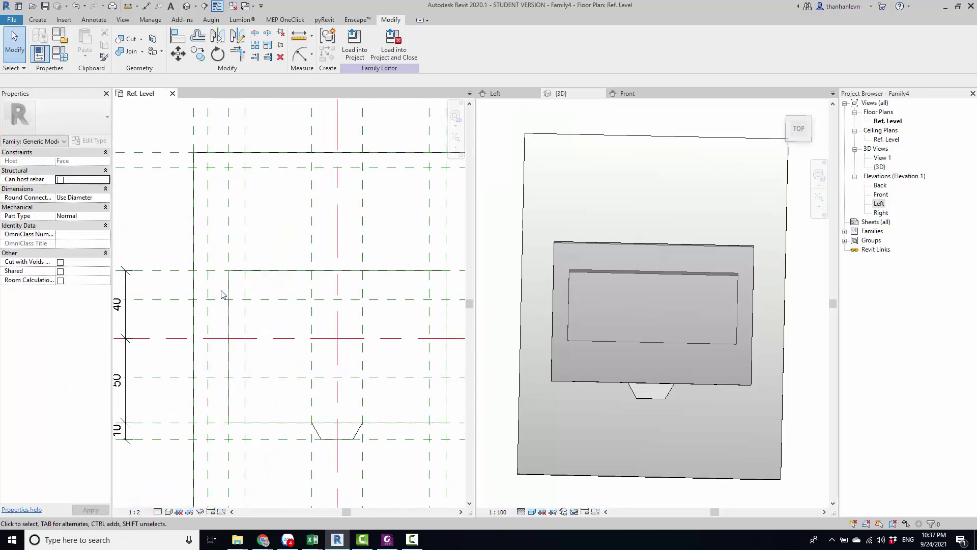
In plan, lock the extrusion's left edge and drag its top edge down
{"action": "left_click", "coordinate": [228, 288]}
{"action": "scroll", "coordinate": [228, 294], "scroll_direction": "up", "scroll_amount": 1}
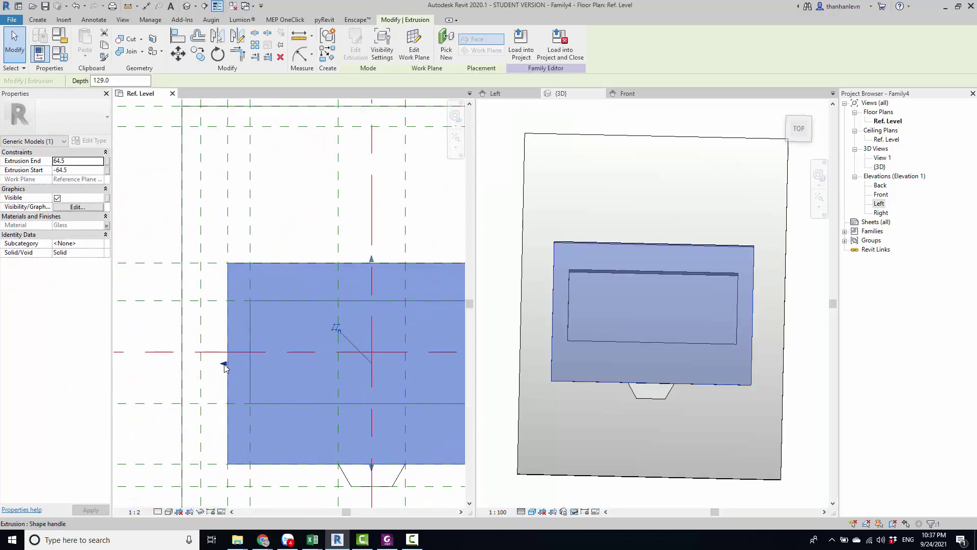
{"action": "left_click_drag", "start_coordinate": [224, 365], "coordinate": [224, 363]}
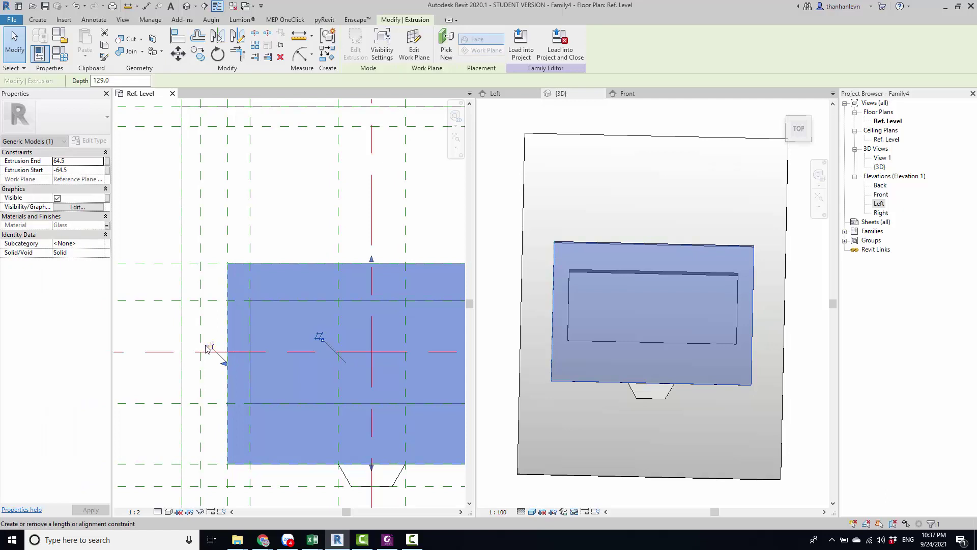
{"action": "left_click_drag", "start_coordinate": [368, 263], "coordinate": [370, 271]}
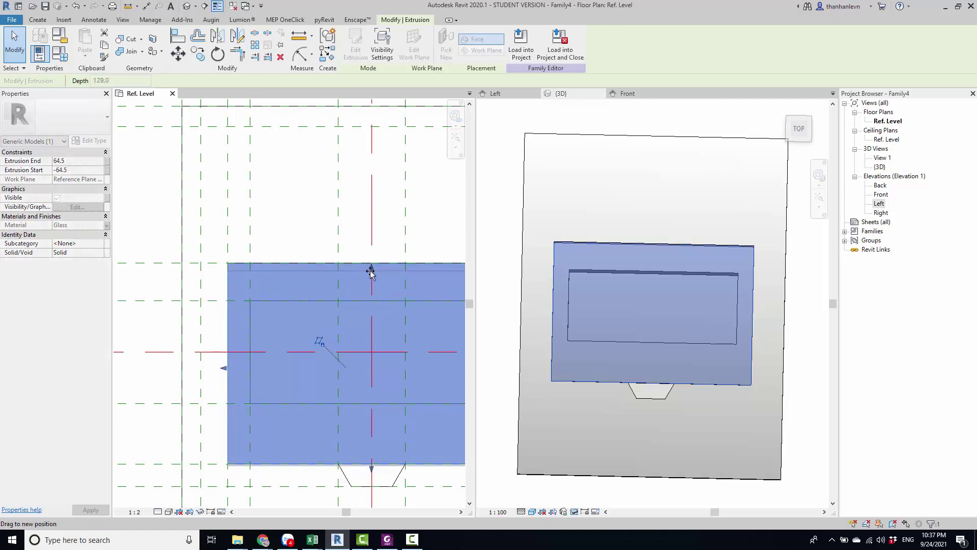
{"action": "key", "text": "Escape"}
Align the extrusion's top edge to its reference plane with AL
{"action": "key", "text": "a"}
{"action": "key", "text": "l"}
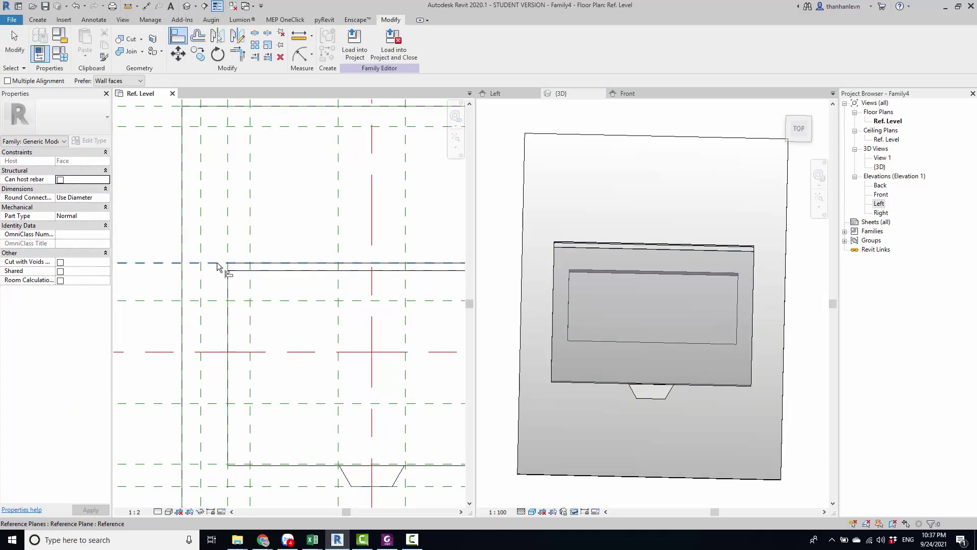
{"action": "left_click", "coordinate": [218, 262]}
{"action": "left_click", "coordinate": [268, 271]}
{"action": "scroll", "coordinate": [306, 253], "scroll_direction": "down", "scroll_amount": 2}
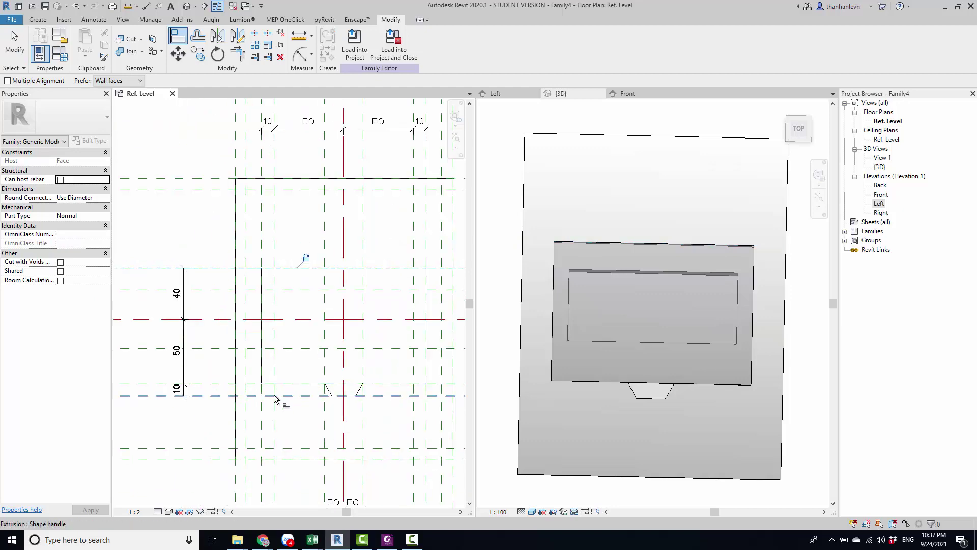
{"action": "scroll", "coordinate": [321, 212], "scroll_direction": "up", "scroll_amount": 1}
{"action": "key", "text": "Escape"}
Align the extrusion's bottom edge to the lower reference plane
{"action": "left_click", "coordinate": [389, 379]}
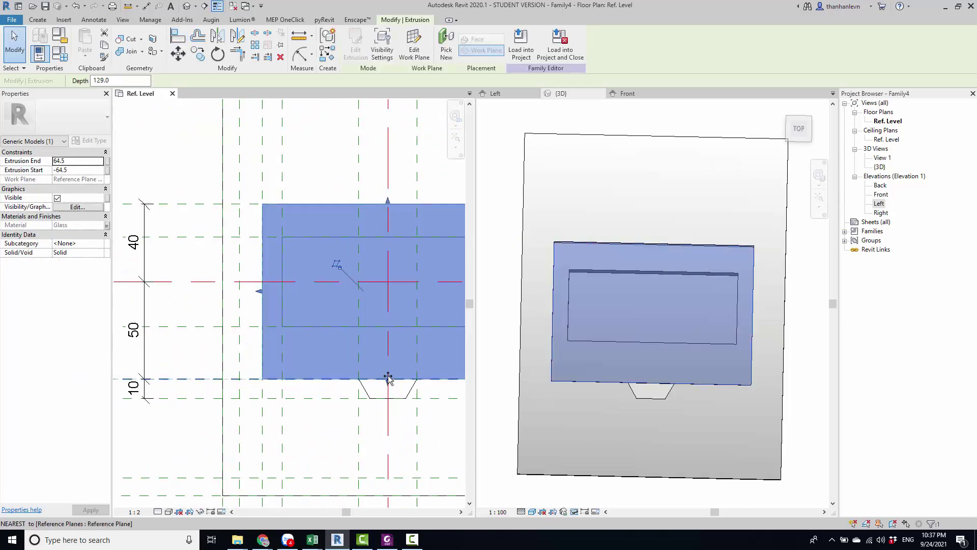
{"action": "left_click_drag", "start_coordinate": [388, 381], "coordinate": [389, 369]}
{"action": "key", "text": "Escape"}
{"action": "key", "text": "a"}
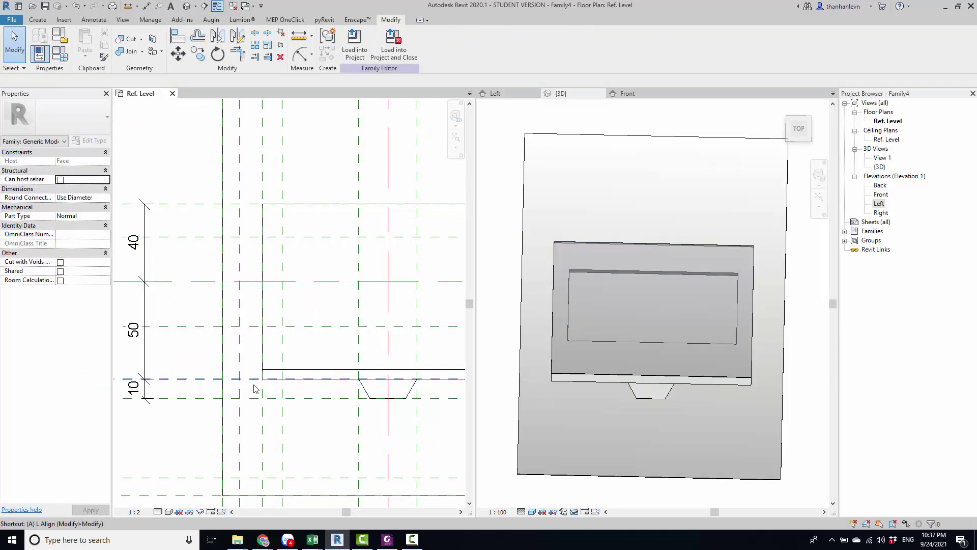
{"action": "key", "text": "l"}
{"action": "left_click", "coordinate": [245, 380]}
{"action": "left_click", "coordinate": [283, 370]}
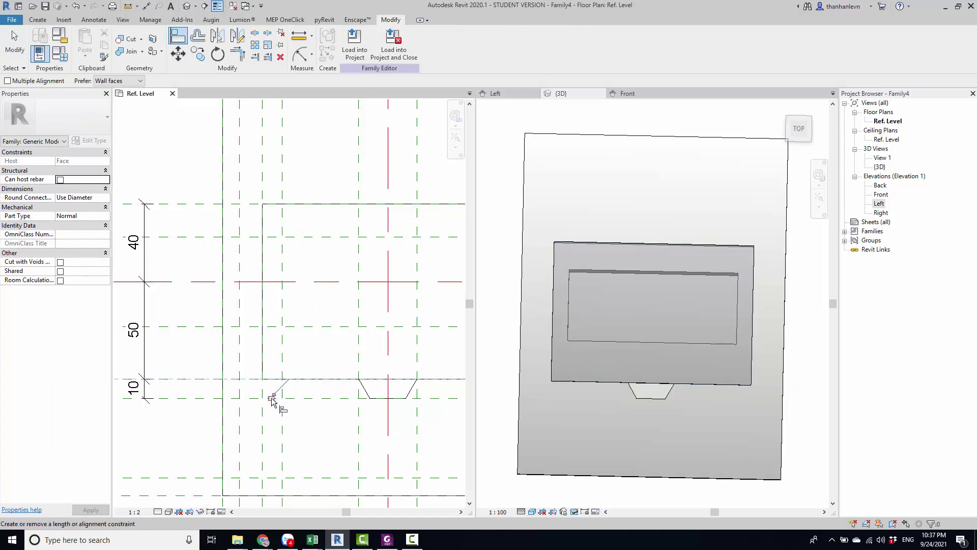
Lock the edge's alignment with the padlock, then orbit the 3D view into the opening
{"action": "scroll", "coordinate": [273, 401], "scroll_direction": "down", "scroll_amount": 3}
{"action": "scroll", "coordinate": [305, 365], "scroll_direction": "up", "scroll_amount": 2}
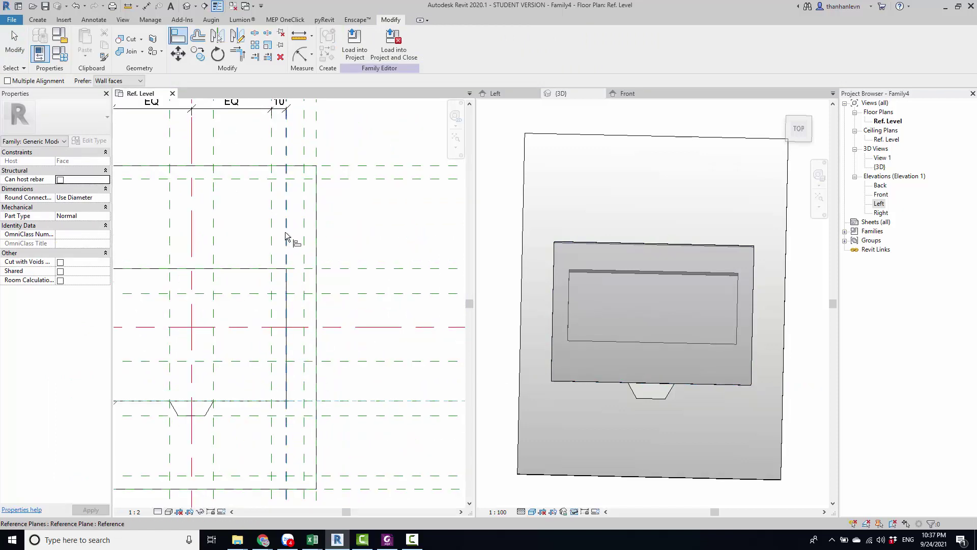
{"action": "left_click", "coordinate": [286, 281]}
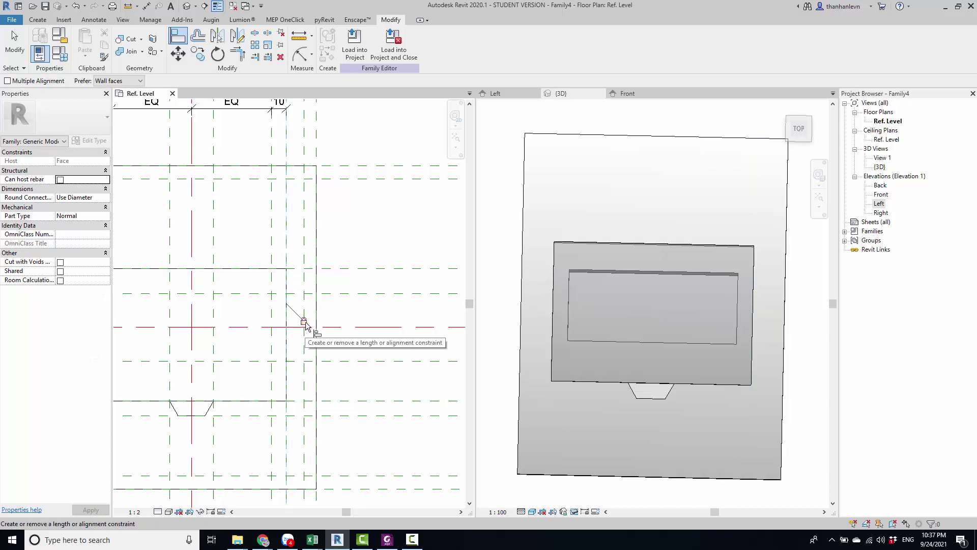
{"action": "scroll", "coordinate": [305, 326], "scroll_direction": "down", "scroll_amount": 2}
{"action": "key", "text": "Escape"}
{"action": "key", "text": "Escape"}
{"action": "middle_click_drag", "start_coordinate": [596, 334], "coordinate": [593, 352]}
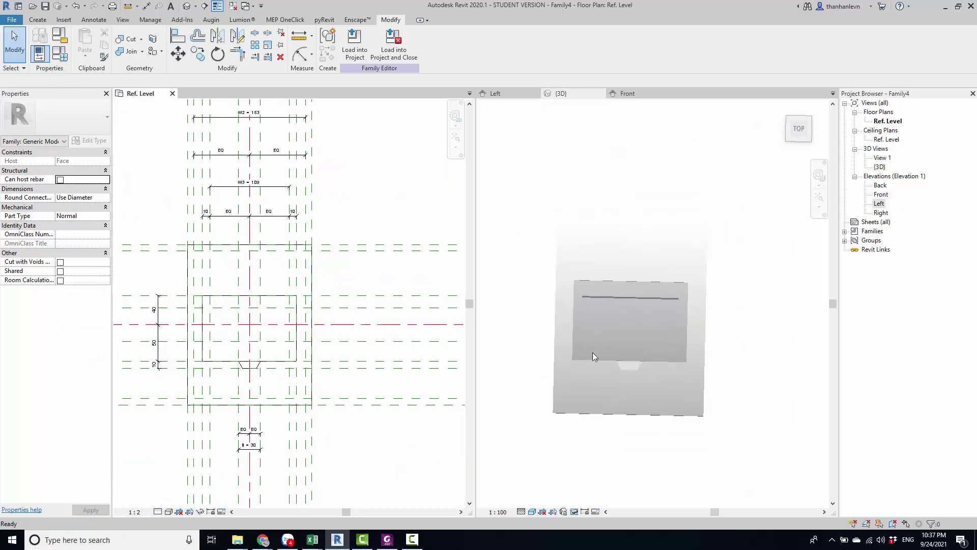
{"action": "scroll", "coordinate": [592, 352], "scroll_direction": "down", "scroll_amount": 2}
{"action": "mouse_move", "coordinate": [637, 309]}
{"action": "middle_mouse_down", "text": "shift"}
{"action": "mouse_move", "coordinate": [685, 314]}
{"action": "mouse_move", "coordinate": [646, 425]}
{"action": "mouse_move", "coordinate": [573, 399]}
{"action": "mouse_move", "coordinate": [590, 329]}
{"action": "mouse_move", "coordinate": [685, 407]}
{"action": "mouse_move", "coordinate": [670, 340]}
{"action": "middle_mouse_up", "text": "shift"}
Inspect the recessed opening from above in 3D, then zoom into the Ref. Level plan
{"action": "scroll", "coordinate": [670, 340], "scroll_direction": "up", "scroll_amount": 2}
{"action": "scroll", "coordinate": [625, 376], "scroll_direction": "up", "scroll_amount": 2}
{"action": "scroll", "coordinate": [631, 397], "scroll_direction": "up", "scroll_amount": 1}
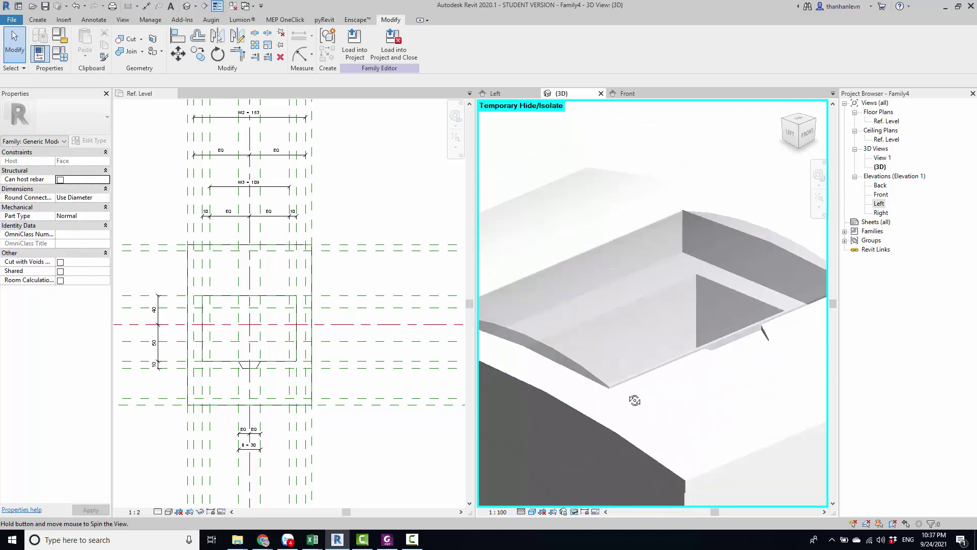
{"action": "scroll", "coordinate": [643, 390], "scroll_direction": "up", "scroll_amount": 1}
{"action": "scroll", "coordinate": [598, 405], "scroll_direction": "up", "scroll_amount": 1}
{"action": "scroll", "coordinate": [678, 380], "scroll_direction": "down", "scroll_amount": 1}
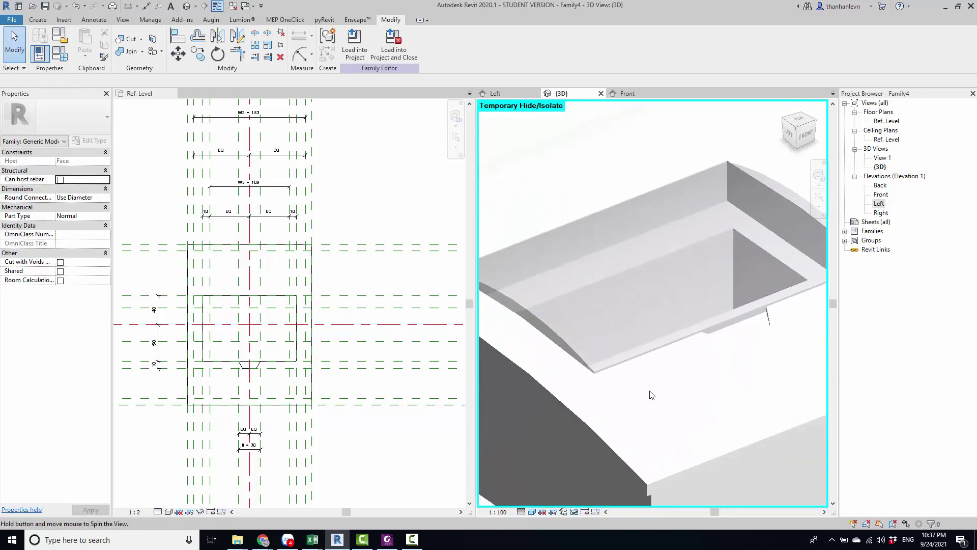
{"action": "mouse_move", "coordinate": [650, 395]}
{"action": "middle_mouse_down", "text": "shift"}
{"action": "mouse_move", "coordinate": [709, 375]}
{"action": "mouse_move", "coordinate": [692, 325]}
{"action": "mouse_move", "coordinate": [666, 334]}
{"action": "mouse_move", "coordinate": [657, 421]}
{"action": "mouse_move", "coordinate": [720, 395]}
{"action": "mouse_move", "coordinate": [685, 387]}
{"action": "middle_mouse_up", "text": "shift"}
{"action": "scroll", "coordinate": [666, 333], "scroll_direction": "down", "scroll_amount": 3}
{"action": "scroll", "coordinate": [686, 387], "scroll_direction": "up", "scroll_amount": 2}
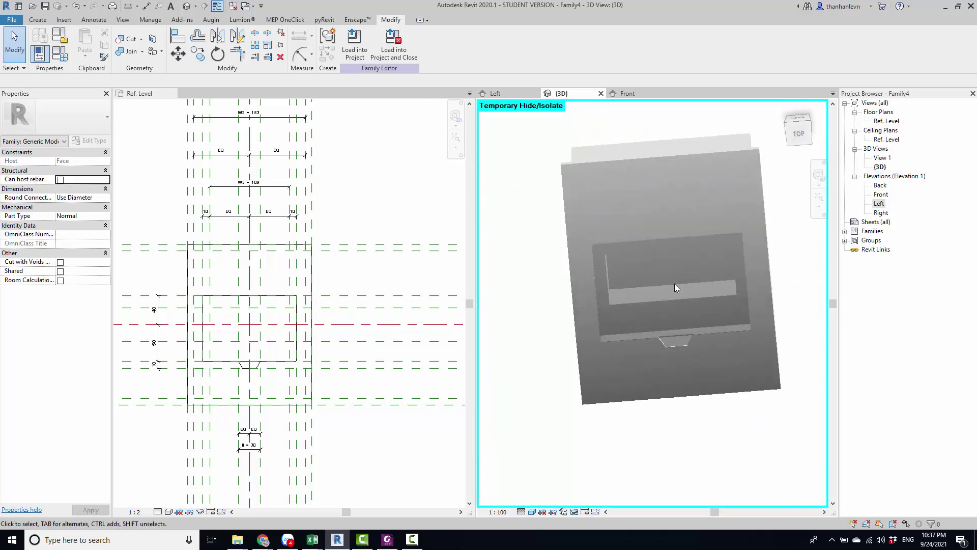
{"action": "middle_click_drag", "start_coordinate": [674, 283], "coordinate": [683, 234], "text": "shift"}
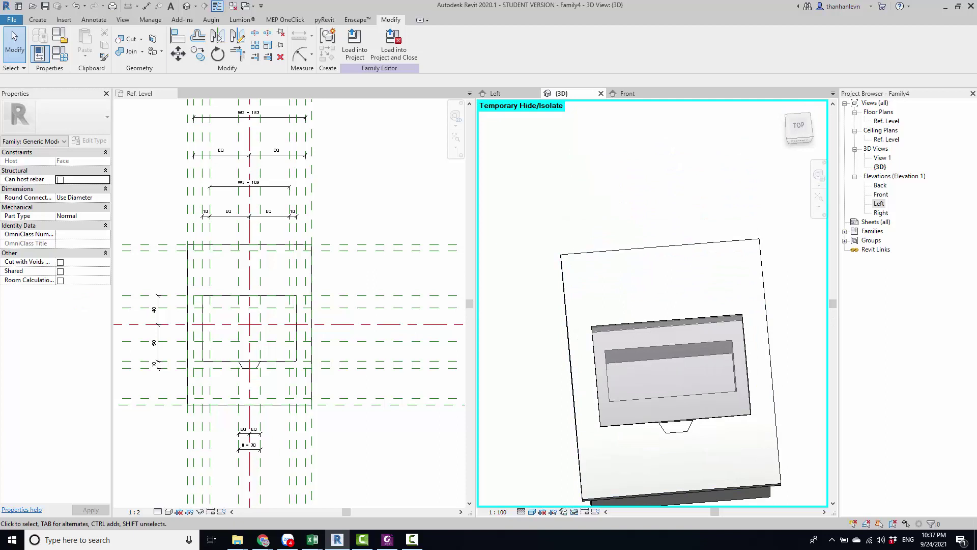
{"action": "left_click", "coordinate": [218, 321]}
{"action": "scroll", "coordinate": [234, 320], "scroll_direction": "up", "scroll_amount": 3}
{"action": "scroll", "coordinate": [255, 319], "scroll_direction": "up", "scroll_amount": 2}
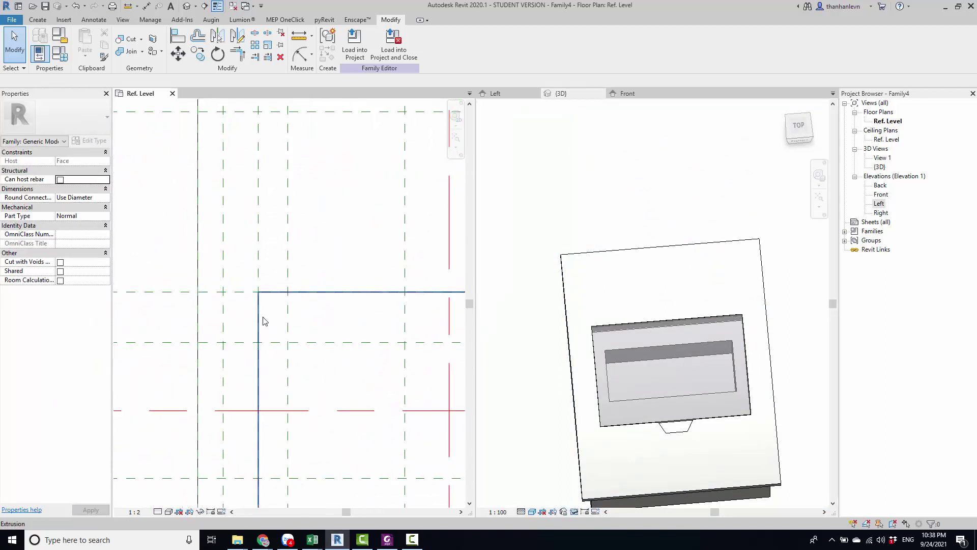
Temporarily hide the glass extrusion and edit the void extrusion's sketch
{"action": "left_click", "coordinate": [260, 322]}
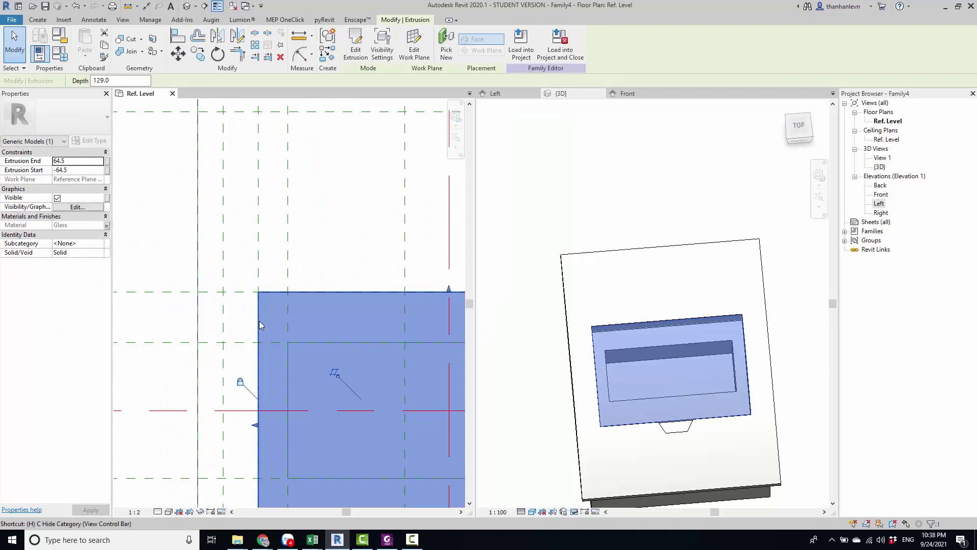
{"action": "key", "text": "h"}
{"action": "left_click", "coordinate": [260, 315]}
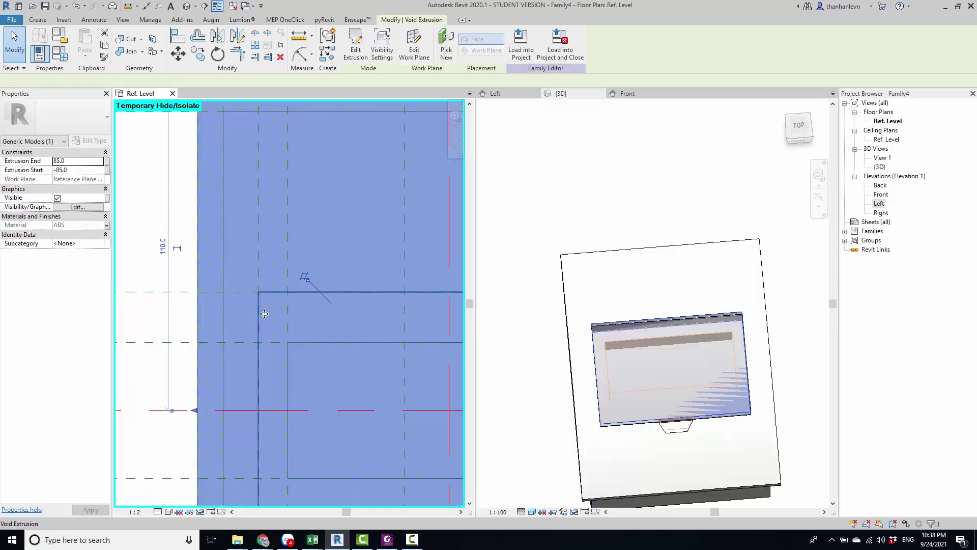
{"action": "left_click", "coordinate": [265, 314]}
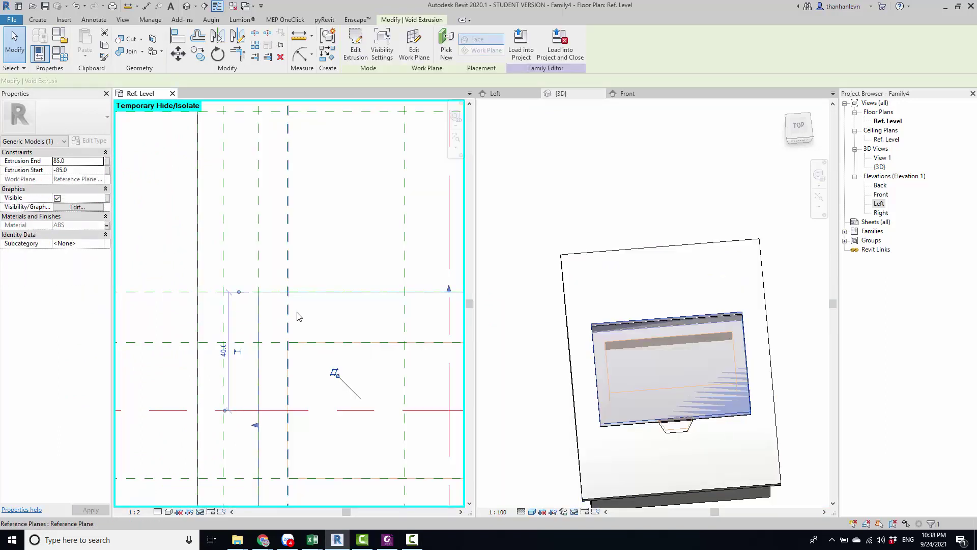
{"action": "double_click", "coordinate": [315, 294]}
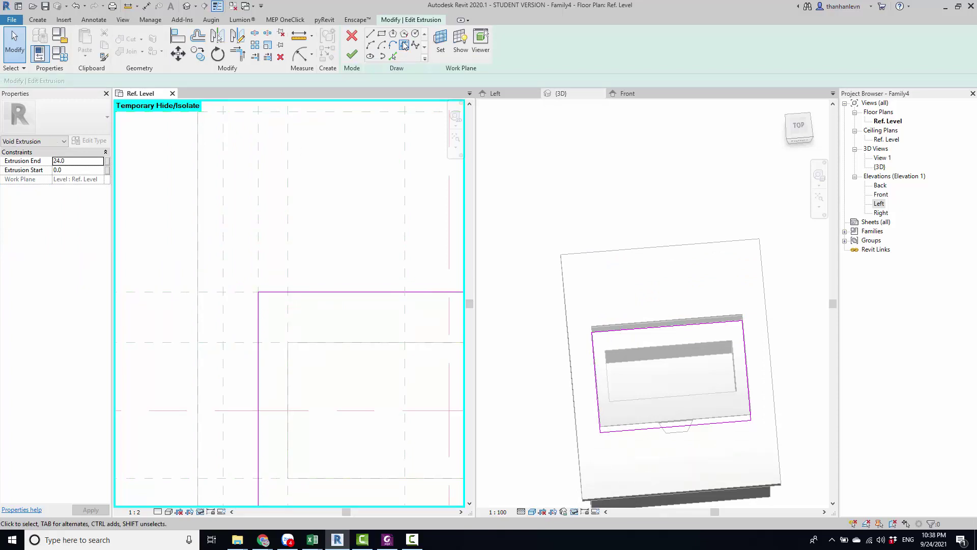
Round the top-left and top-right corners of the void sketch with fillet arcs
{"action": "left_click", "coordinate": [405, 45]}
{"action": "left_click", "coordinate": [275, 293]}
{"action": "scroll", "coordinate": [265, 301], "scroll_direction": "up", "scroll_amount": 1}
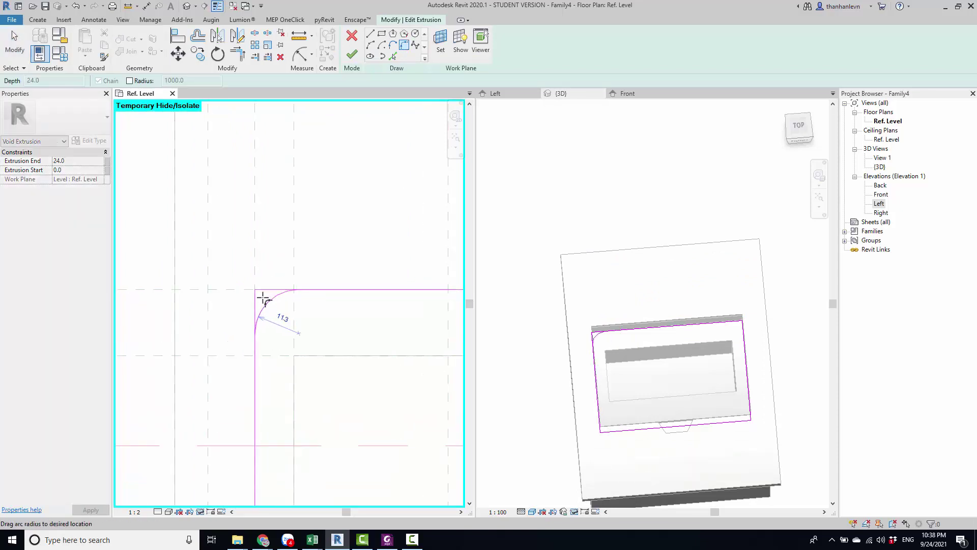
{"action": "left_click", "coordinate": [263, 299]}
{"action": "scroll", "coordinate": [264, 299], "scroll_direction": "down", "scroll_amount": 1}
{"action": "scroll", "coordinate": [284, 301], "scroll_direction": "down", "scroll_amount": 1}
{"action": "scroll", "coordinate": [310, 305], "scroll_direction": "down", "scroll_amount": 1}
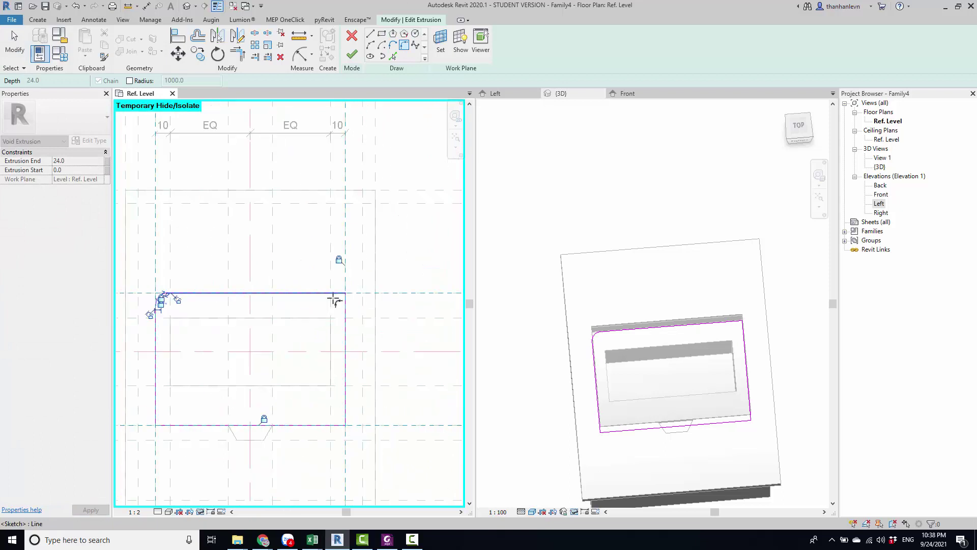
{"action": "scroll", "coordinate": [333, 301], "scroll_direction": "up", "scroll_amount": 2}
{"action": "left_click", "coordinate": [338, 291]}
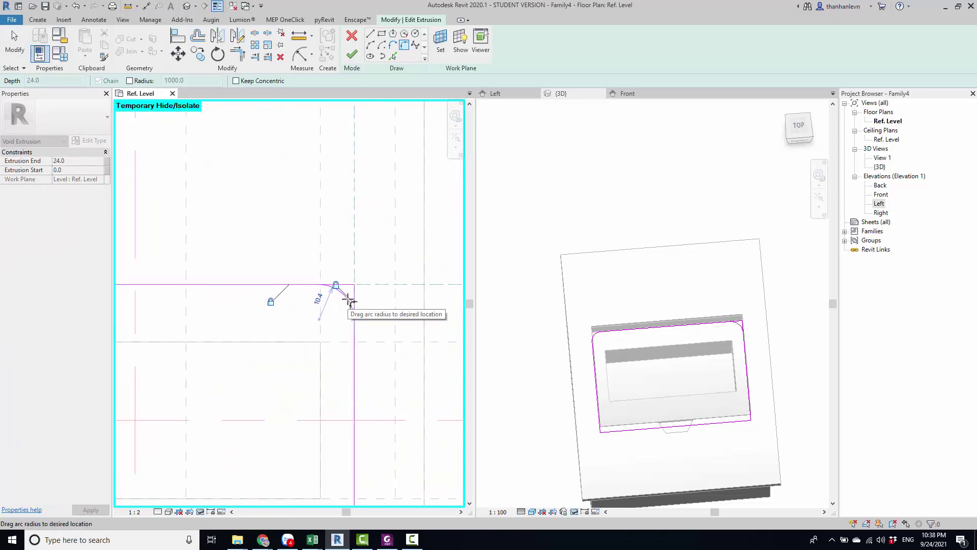
{"action": "left_click", "coordinate": [348, 304]}
Round the bottom-right and bottom-left corners of the void sketch with fillet arcs
{"action": "scroll", "coordinate": [371, 270], "scroll_direction": "down", "scroll_amount": 2}
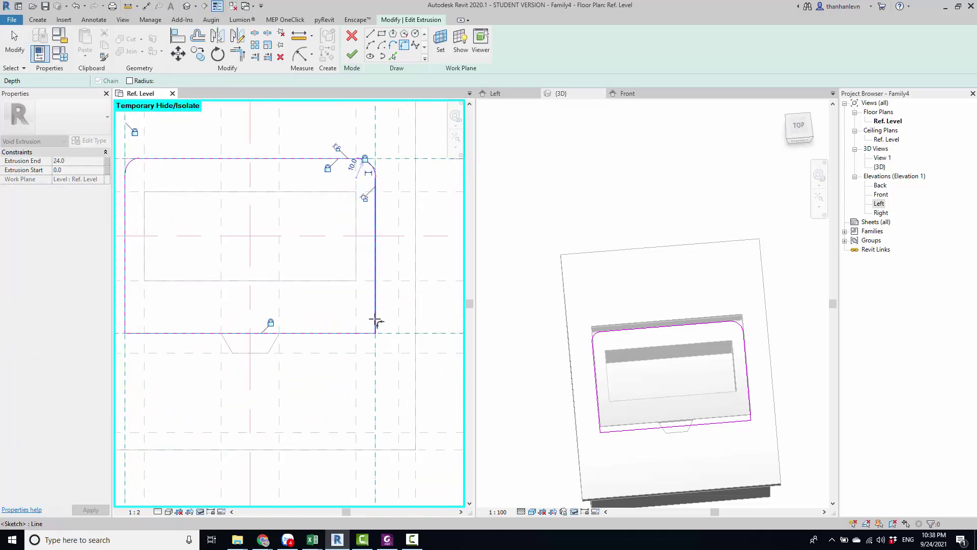
{"action": "left_click", "coordinate": [363, 333]}
{"action": "left_click", "coordinate": [374, 328]}
{"action": "scroll", "coordinate": [367, 331], "scroll_direction": "up", "scroll_amount": 1}
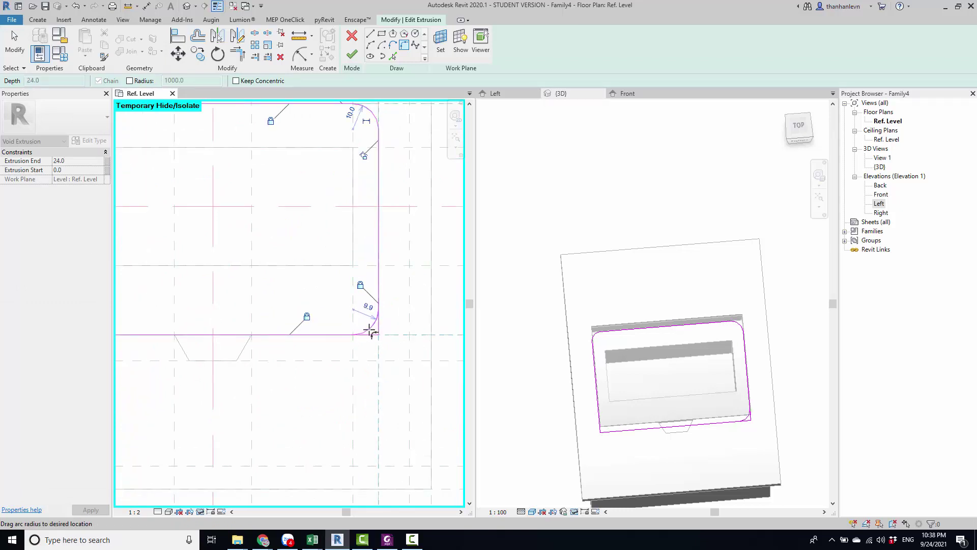
{"action": "left_click", "coordinate": [370, 332]}
{"action": "scroll", "coordinate": [251, 318], "scroll_direction": "up", "scroll_amount": 2}
{"action": "scroll", "coordinate": [332, 323], "scroll_direction": "up", "scroll_amount": 2}
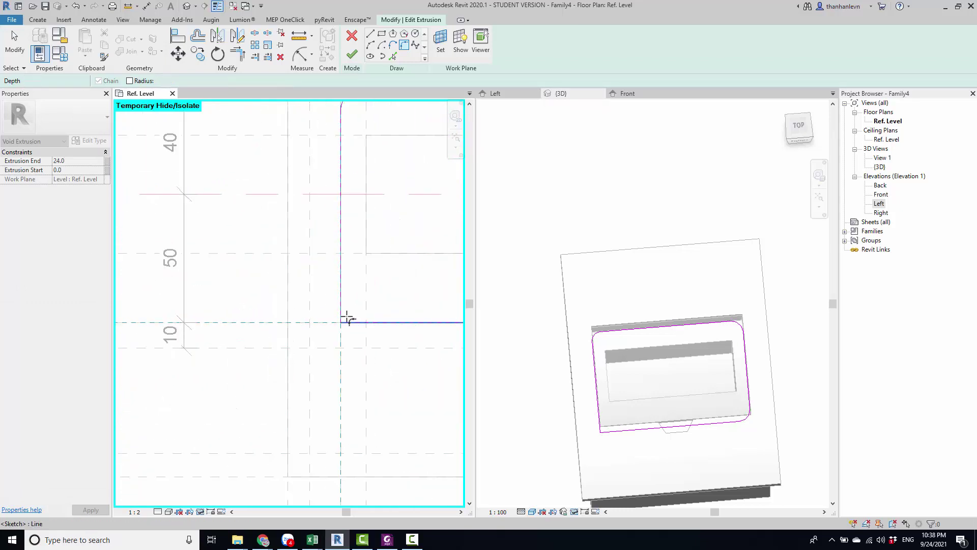
{"action": "left_click", "coordinate": [348, 320]}
{"action": "left_click", "coordinate": [342, 312]}
{"action": "left_click", "coordinate": [351, 312]}
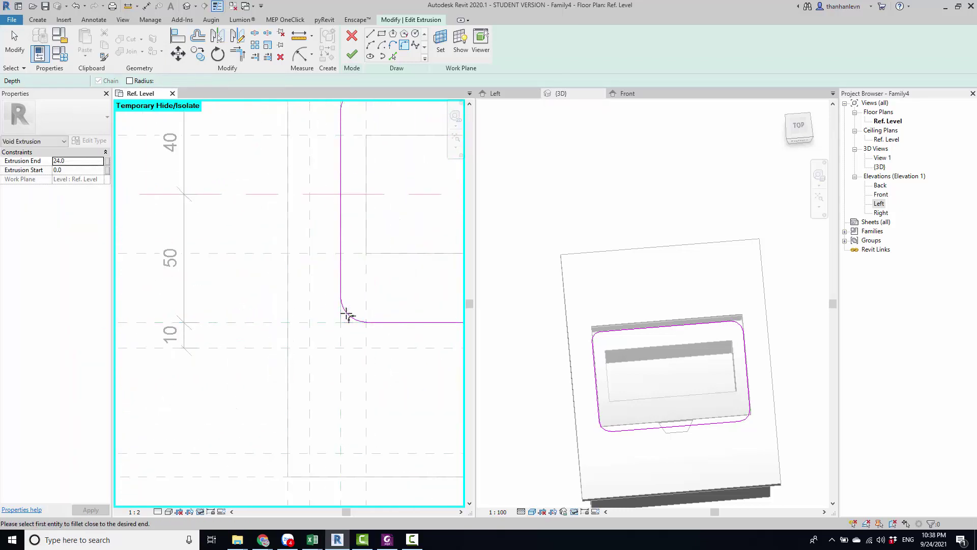
{"action": "scroll", "coordinate": [360, 274], "scroll_direction": "down", "scroll_amount": 2}
{"action": "scroll", "coordinate": [348, 239], "scroll_direction": "up", "scroll_amount": 2}
{"action": "key", "text": "Escape"}
Set the top-left corner arc's radius to 5, then select that arc
{"action": "scroll", "coordinate": [347, 240], "scroll_direction": "up", "scroll_amount": 1}
{"action": "scroll", "coordinate": [316, 290], "scroll_direction": "down", "scroll_amount": 2}
{"action": "scroll", "coordinate": [301, 272], "scroll_direction": "up", "scroll_amount": 2}
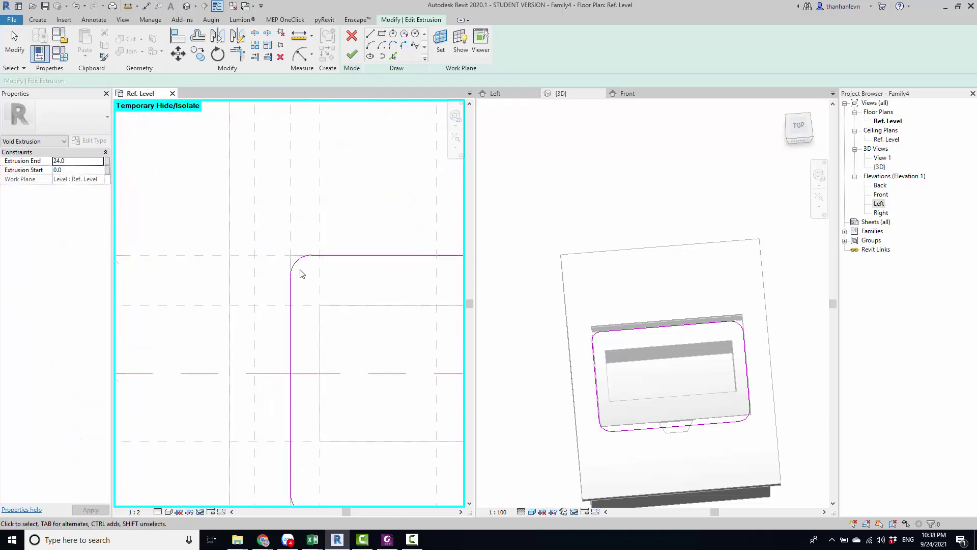
{"action": "left_click", "coordinate": [306, 270]}
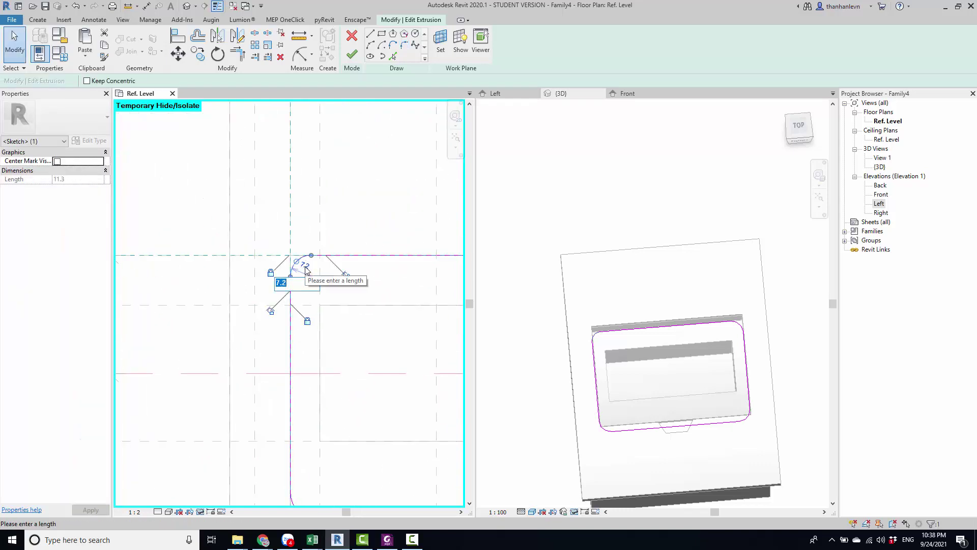
{"action": "key", "text": "Return"}
{"action": "scroll", "coordinate": [314, 360], "scroll_direction": "down", "scroll_amount": 2}
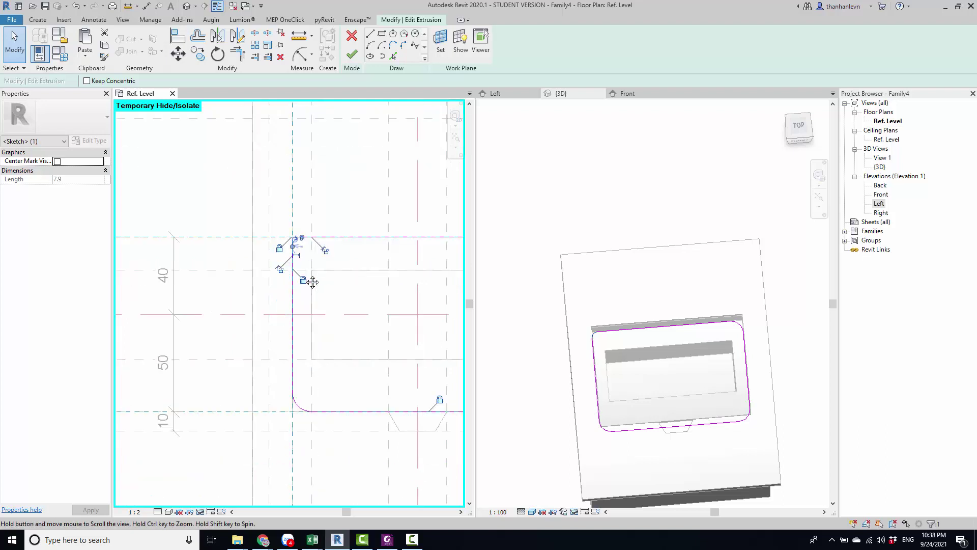
{"action": "middle_click_drag", "start_coordinate": [310, 280], "coordinate": [281, 234]}
{"action": "scroll", "coordinate": [293, 228], "scroll_direction": "up", "scroll_amount": 2}
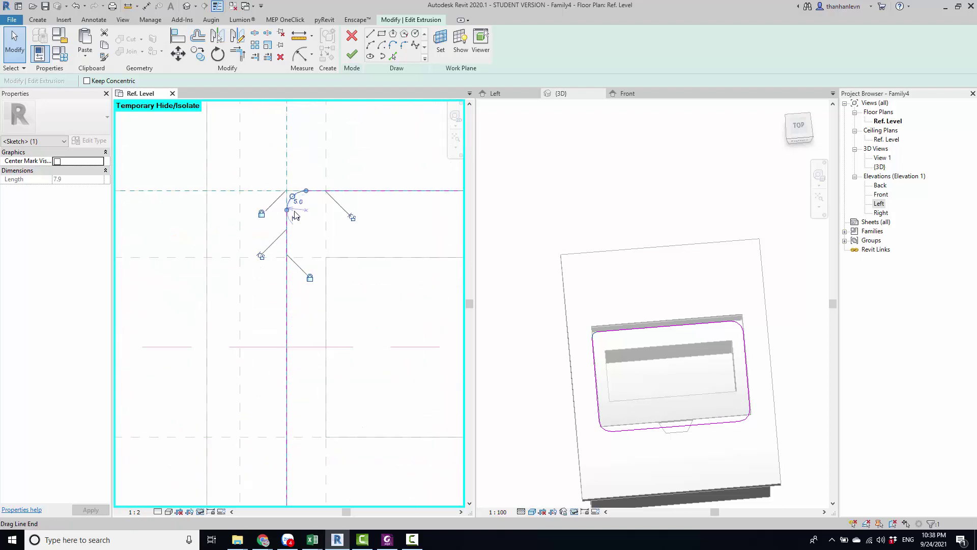
{"action": "scroll", "coordinate": [308, 218], "scroll_direction": "up", "scroll_amount": 2}
{"action": "left_click", "coordinate": [298, 192]}
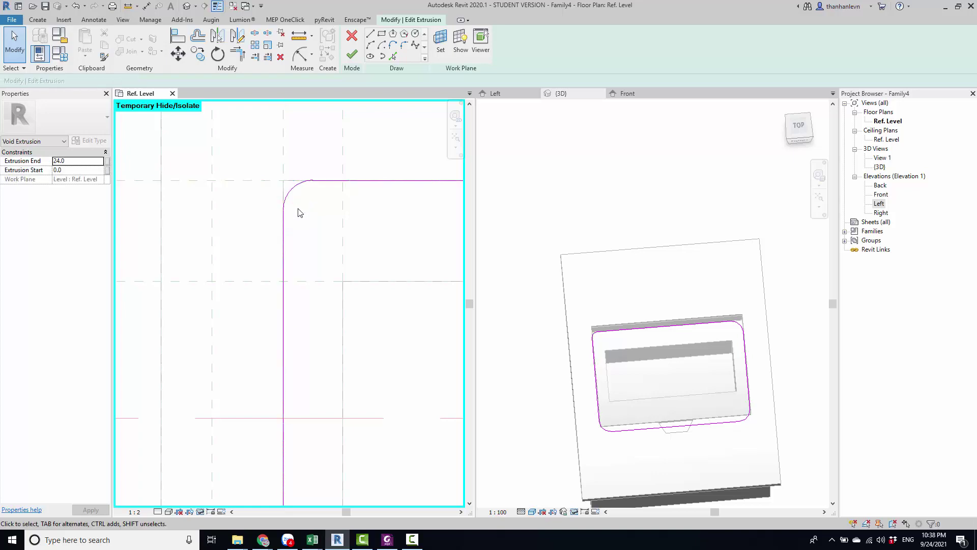
Add a radial dimension to the top-left corner arc of the void sketch
{"action": "key", "text": "i"}
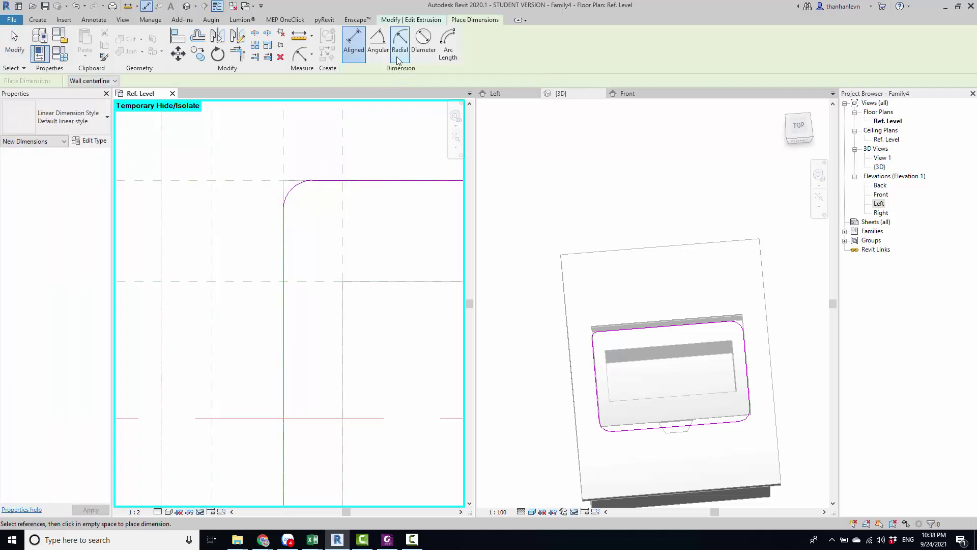
{"action": "left_click", "coordinate": [405, 45]}
{"action": "left_click", "coordinate": [291, 191]}
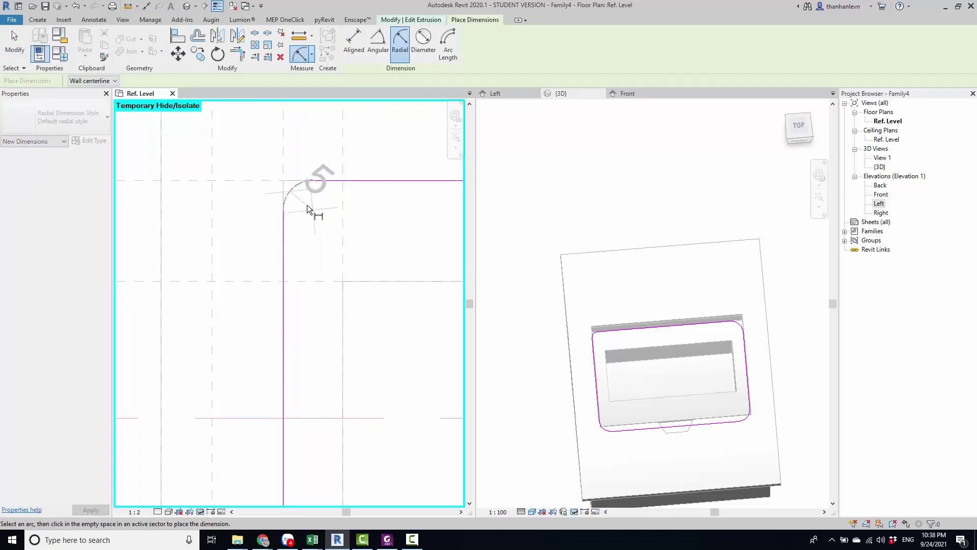
{"action": "left_click", "coordinate": [309, 210]}
{"action": "key", "text": "Escape"}
Label the top-left radius dimension with the R1 parameter so it reads R1 = 5
{"action": "scroll", "coordinate": [321, 240], "scroll_direction": "down", "scroll_amount": 1}
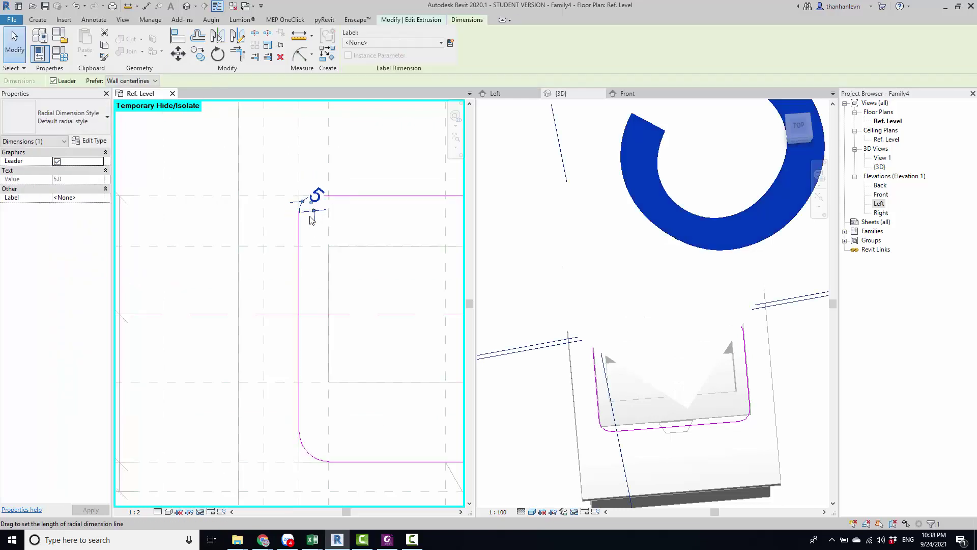
{"action": "scroll", "coordinate": [321, 239], "scroll_direction": "down", "scroll_amount": 1}
{"action": "scroll", "coordinate": [320, 239], "scroll_direction": "down", "scroll_amount": 1}
{"action": "scroll", "coordinate": [290, 249], "scroll_direction": "up", "scroll_amount": 1}
{"action": "scroll", "coordinate": [272, 221], "scroll_direction": "down", "scroll_amount": 1}
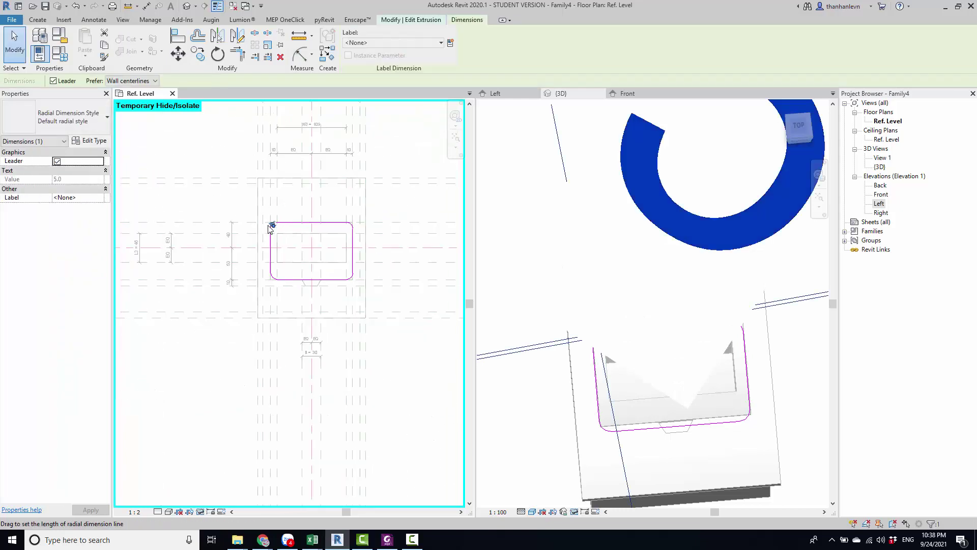
{"action": "scroll", "coordinate": [273, 239], "scroll_direction": "down", "scroll_amount": 1}
{"action": "scroll", "coordinate": [273, 237], "scroll_direction": "down", "scroll_amount": 1}
{"action": "scroll", "coordinate": [273, 238], "scroll_direction": "up", "scroll_amount": 1}
{"action": "scroll", "coordinate": [273, 237], "scroll_direction": "down", "scroll_amount": 1}
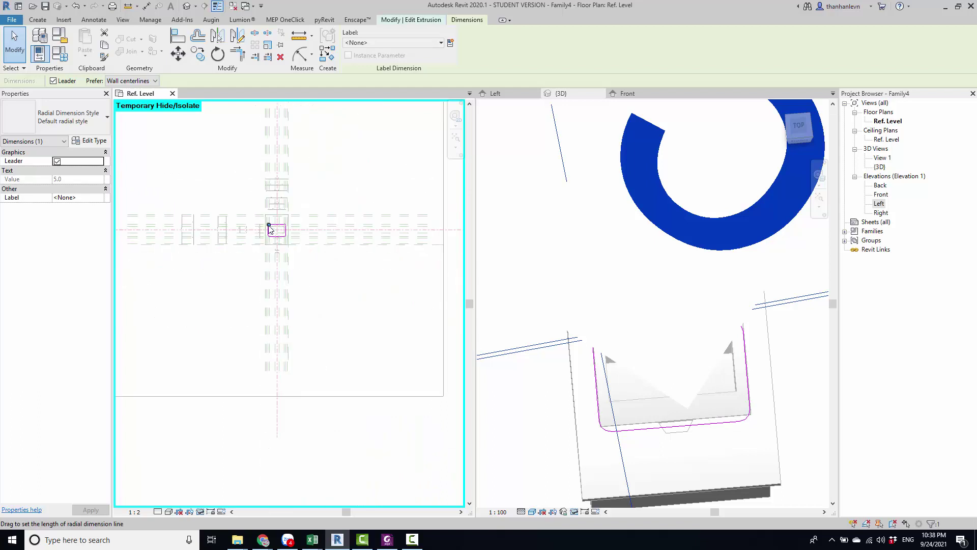
{"action": "scroll", "coordinate": [273, 235], "scroll_direction": "down", "scroll_amount": 1}
{"action": "scroll", "coordinate": [273, 235], "scroll_direction": "up", "scroll_amount": 2}
{"action": "scroll", "coordinate": [270, 232], "scroll_direction": "up", "scroll_amount": 2}
{"action": "scroll", "coordinate": [254, 214], "scroll_direction": "up", "scroll_amount": 3}
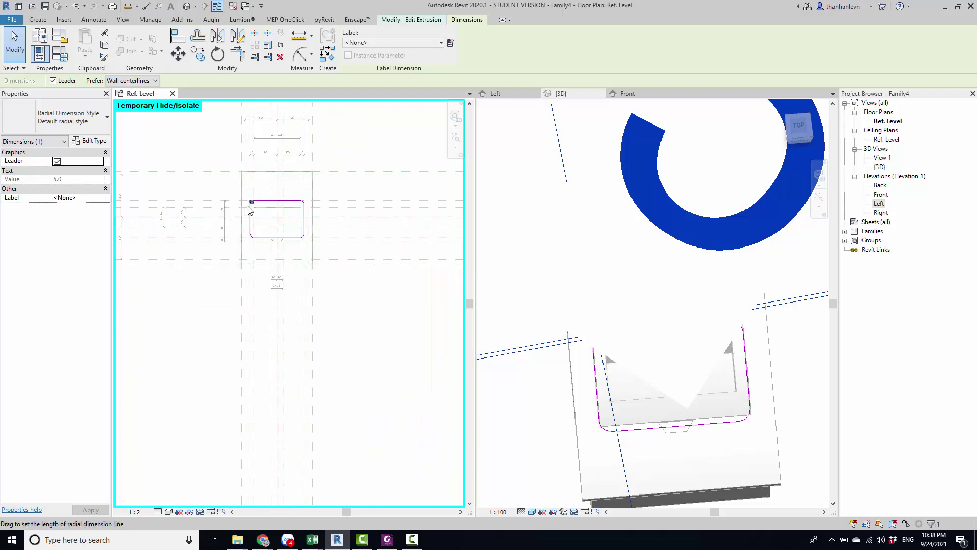
{"action": "scroll", "coordinate": [249, 206], "scroll_direction": "up", "scroll_amount": 4}
{"action": "middle_click_drag", "start_coordinate": [249, 206], "coordinate": [260, 250]}
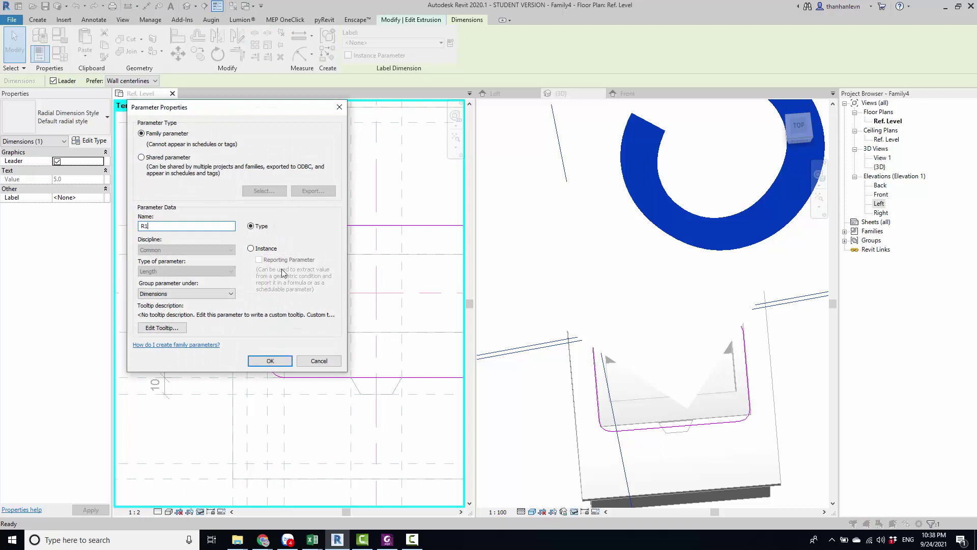
{"action": "left_click", "coordinate": [261, 362]}
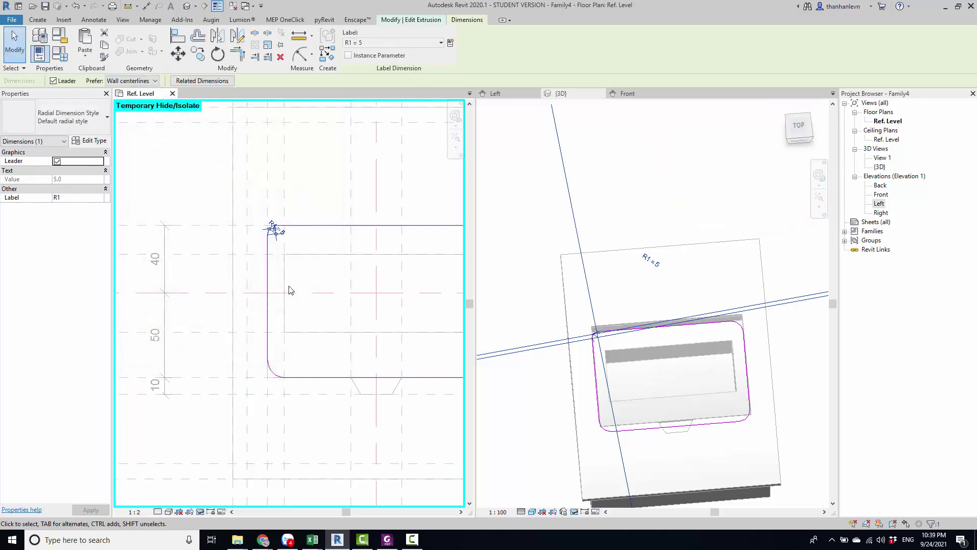
{"action": "key", "text": "Escape"}
{"action": "scroll", "coordinate": [275, 362], "scroll_direction": "up", "scroll_amount": 2}
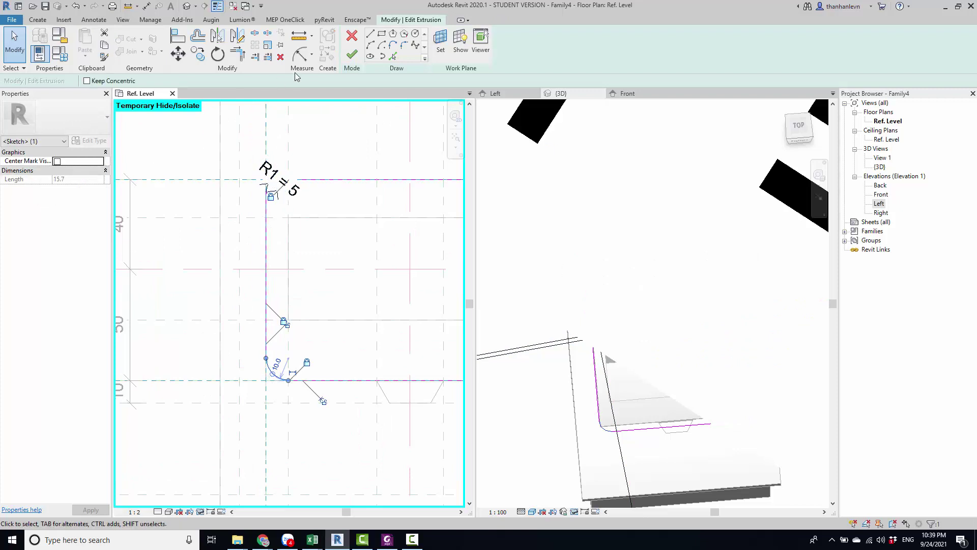
Dimension the lower-left corner arc's radius and label it R1 = 5
{"action": "key", "text": "Escape"}
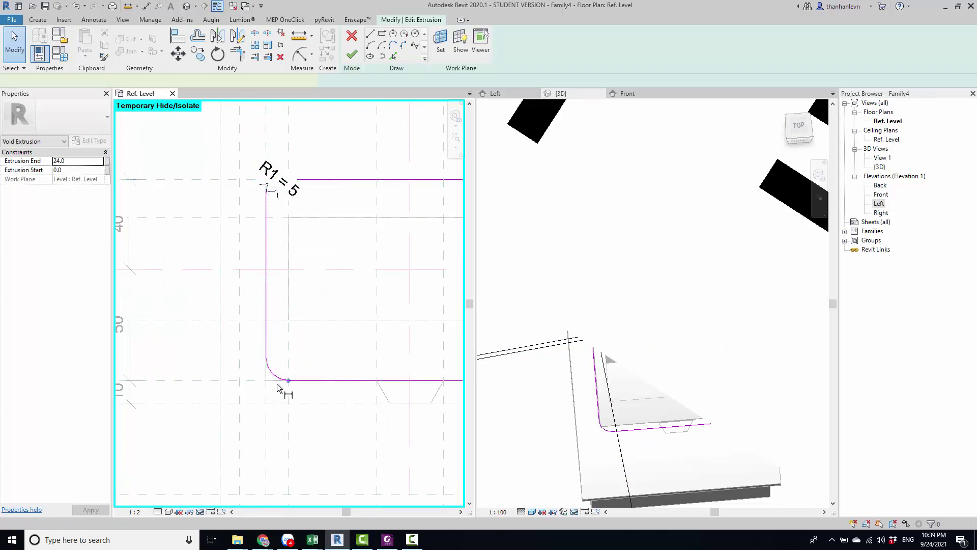
{"action": "key", "text": "d"}
{"action": "key", "text": "i"}
{"action": "left_click", "coordinate": [394, 51]}
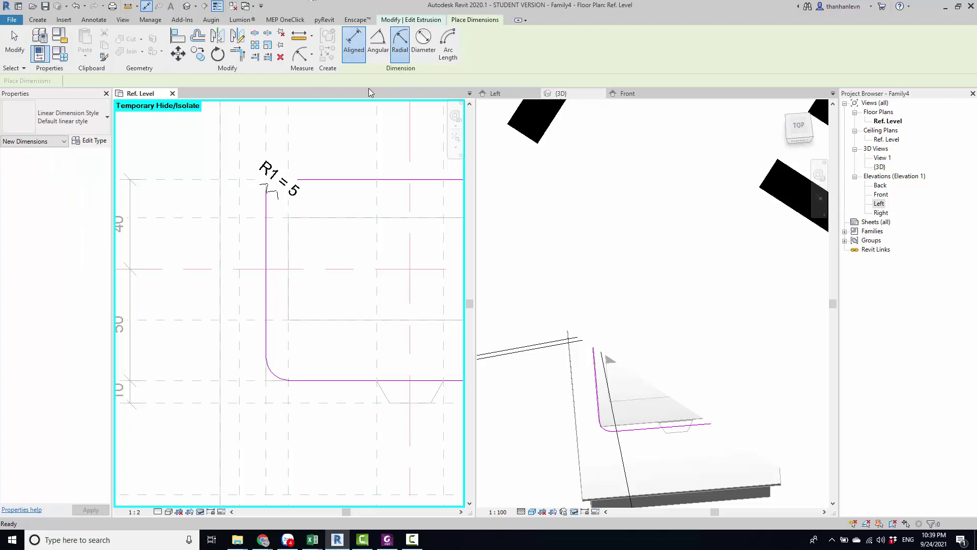
{"action": "left_click", "coordinate": [284, 364]}
{"action": "scroll", "coordinate": [285, 366], "scroll_direction": "up", "scroll_amount": 2}
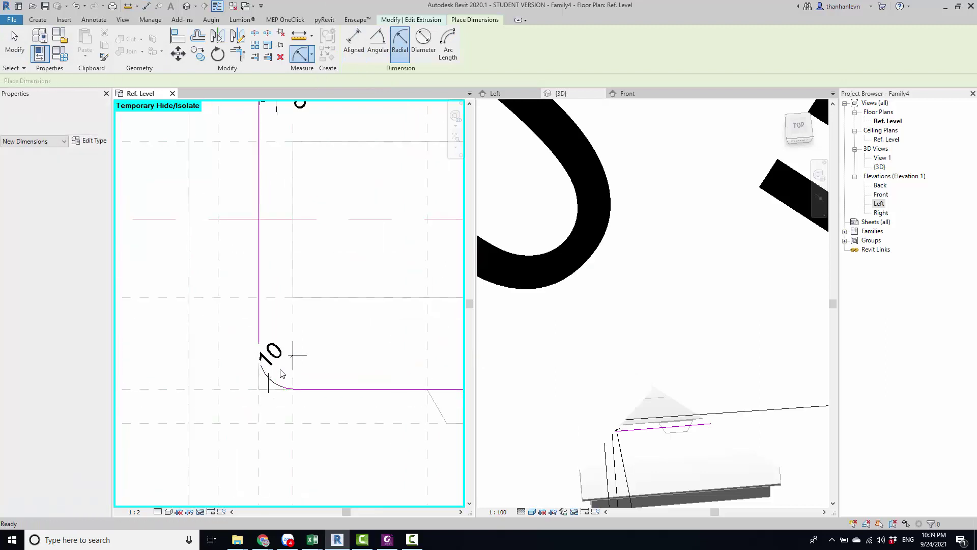
{"action": "scroll", "coordinate": [288, 366], "scroll_direction": "up", "scroll_amount": 2}
{"action": "key", "text": "Escape"}
{"action": "left_click", "coordinate": [288, 368]}
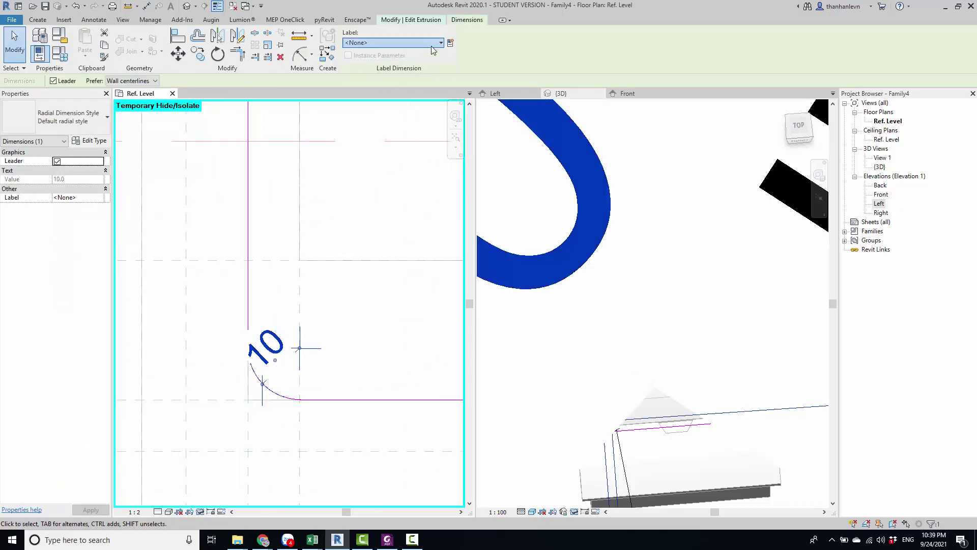
{"action": "left_click", "coordinate": [366, 43]}
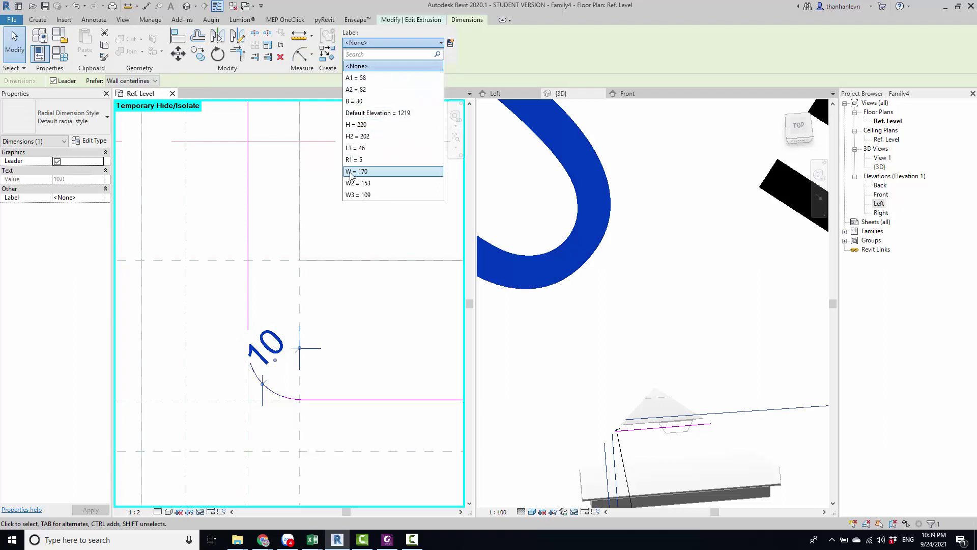
{"action": "key", "text": "Return"}
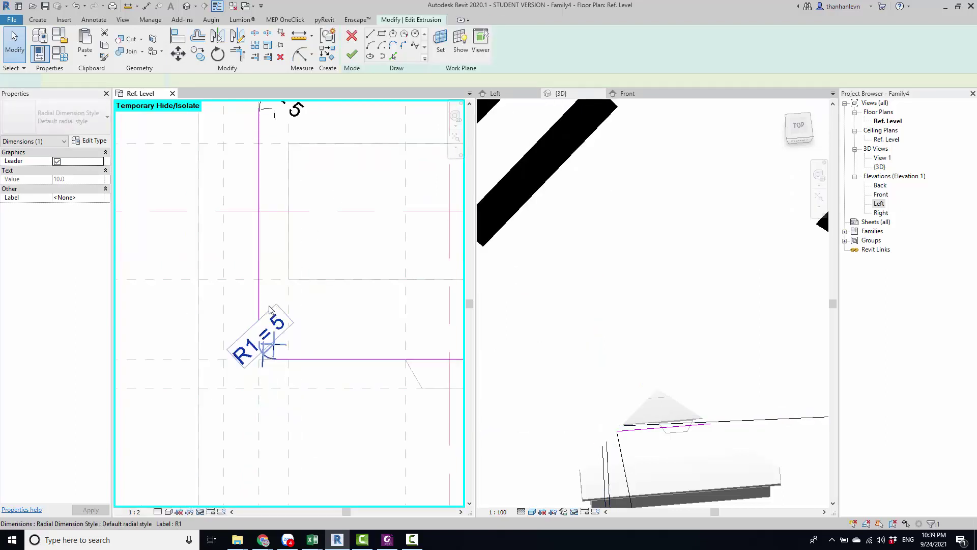
{"action": "scroll", "coordinate": [275, 305], "scroll_direction": "down", "scroll_amount": 3}
{"action": "scroll", "coordinate": [275, 305], "scroll_direction": "up", "scroll_amount": 2}
{"action": "left_click", "coordinate": [365, 240]}
Dimension the upper-right corner arc's radius and label it R1 = 5
{"action": "scroll", "coordinate": [365, 240], "scroll_direction": "up", "scroll_amount": 2}
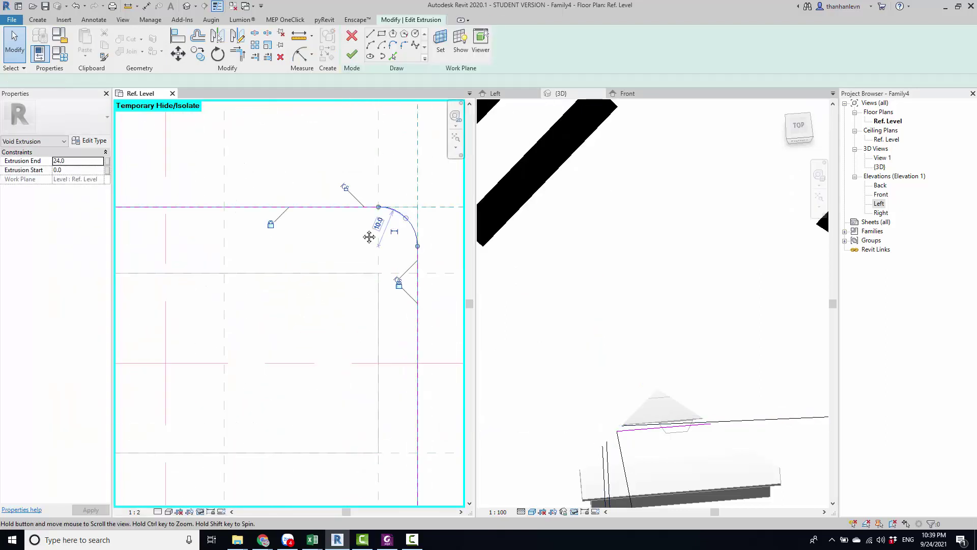
{"action": "middle_click_drag", "start_coordinate": [369, 237], "coordinate": [282, 253]}
{"action": "left_click", "coordinate": [329, 247]}
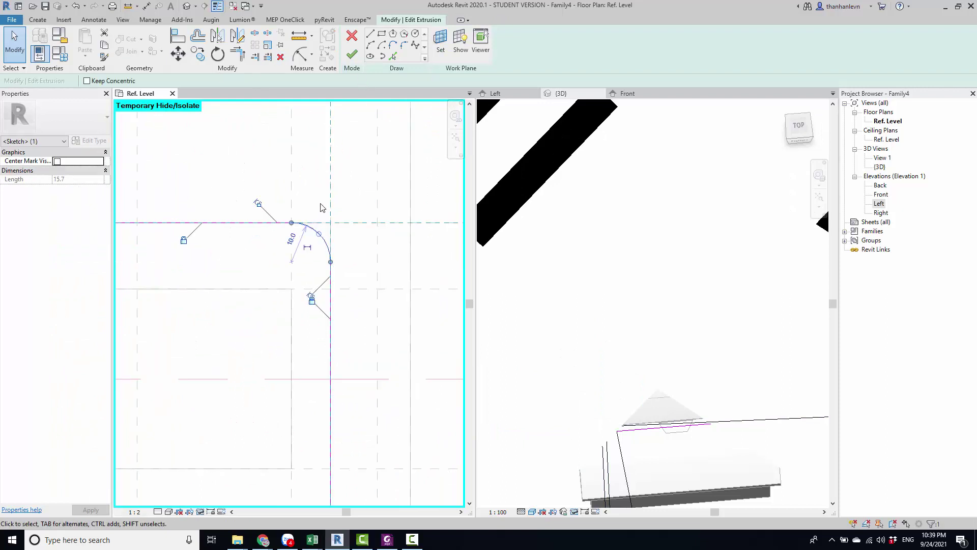
{"action": "key", "text": "i"}
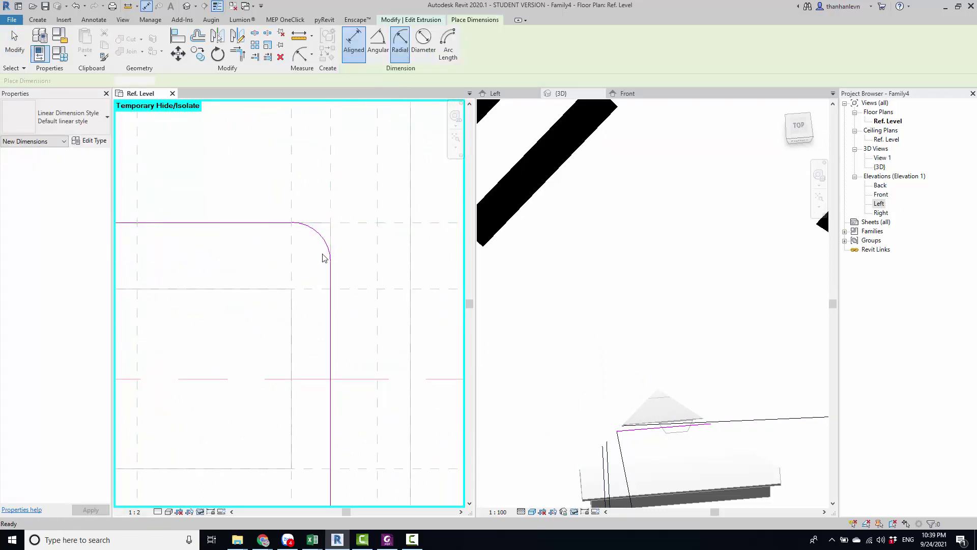
{"action": "left_click", "coordinate": [321, 244]}
{"action": "key", "text": "Escape"}
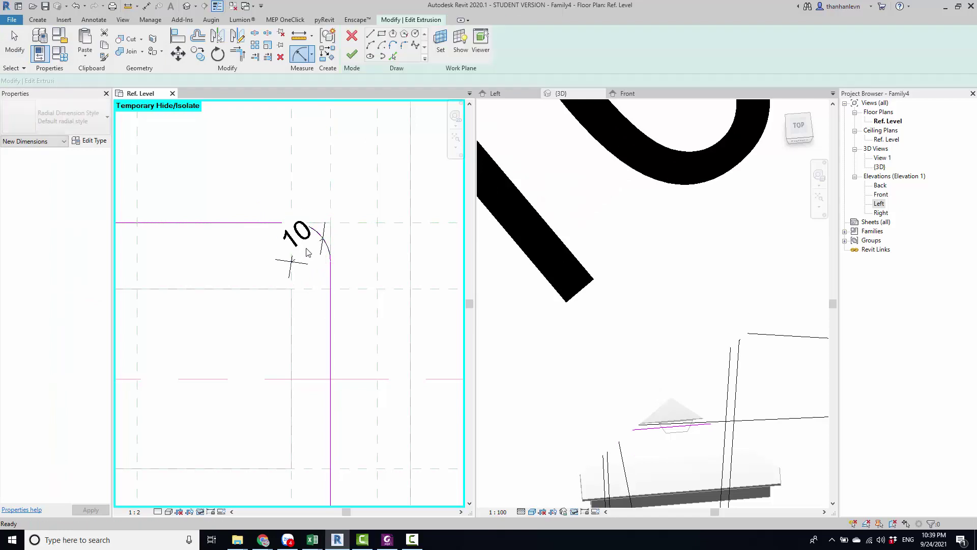
{"action": "left_click", "coordinate": [441, 42]}
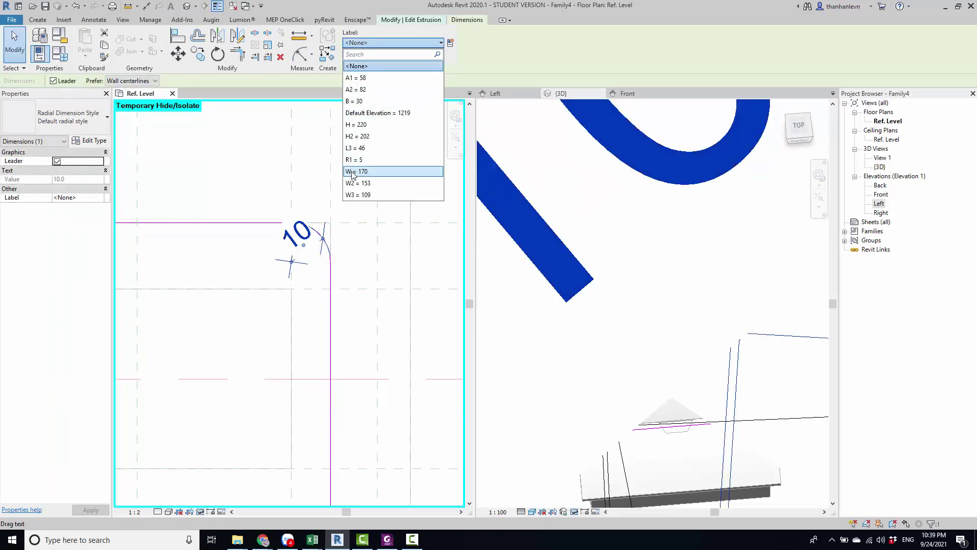
{"action": "key", "text": "Return"}
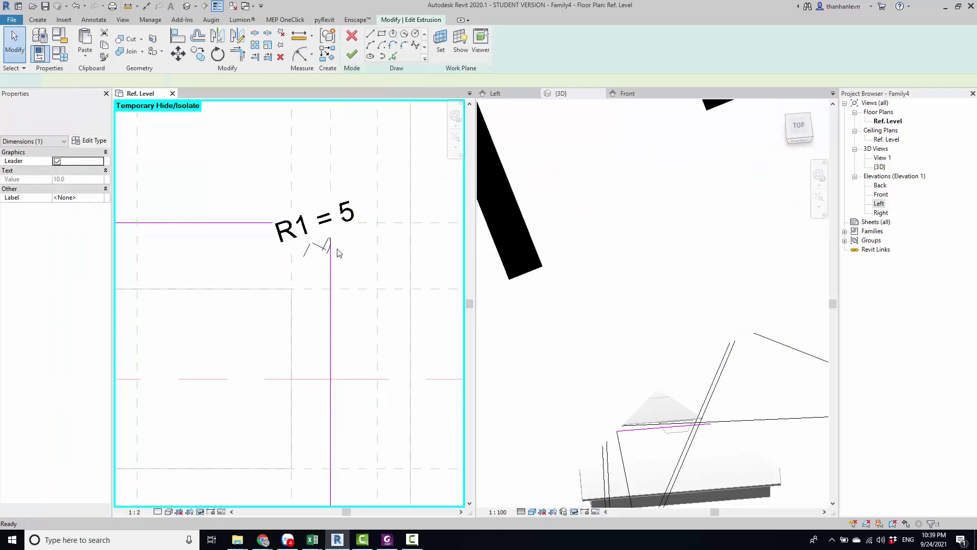
{"action": "key", "text": "Escape"}
Dimension the lower-right corner arc's radius and label it R1 = 5
{"action": "scroll", "coordinate": [340, 219], "scroll_direction": "down", "scroll_amount": 3}
{"action": "middle_click_drag", "start_coordinate": [326, 382], "coordinate": [320, 224]}
{"action": "scroll", "coordinate": [329, 272], "scroll_direction": "up", "scroll_amount": 2}
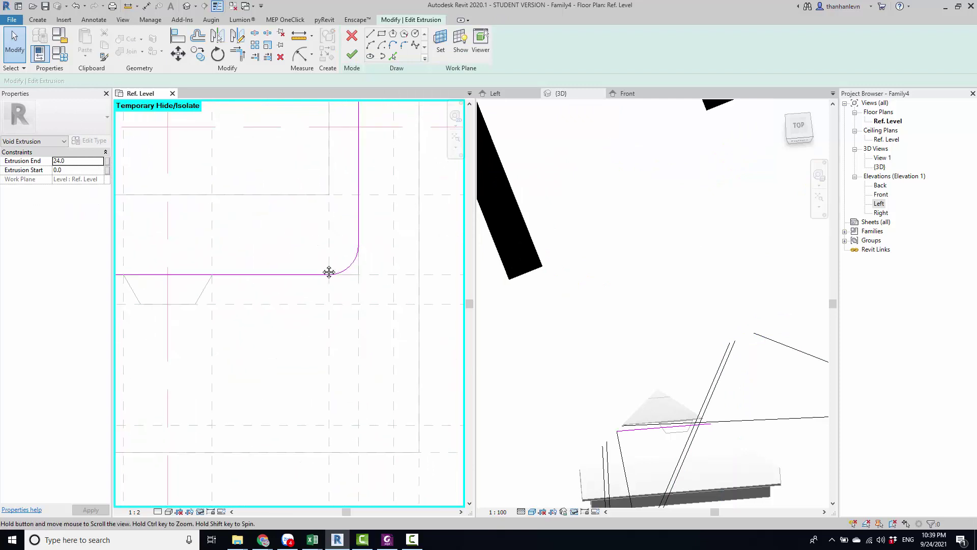
{"action": "key", "text": "d"}
{"action": "key", "text": "i"}
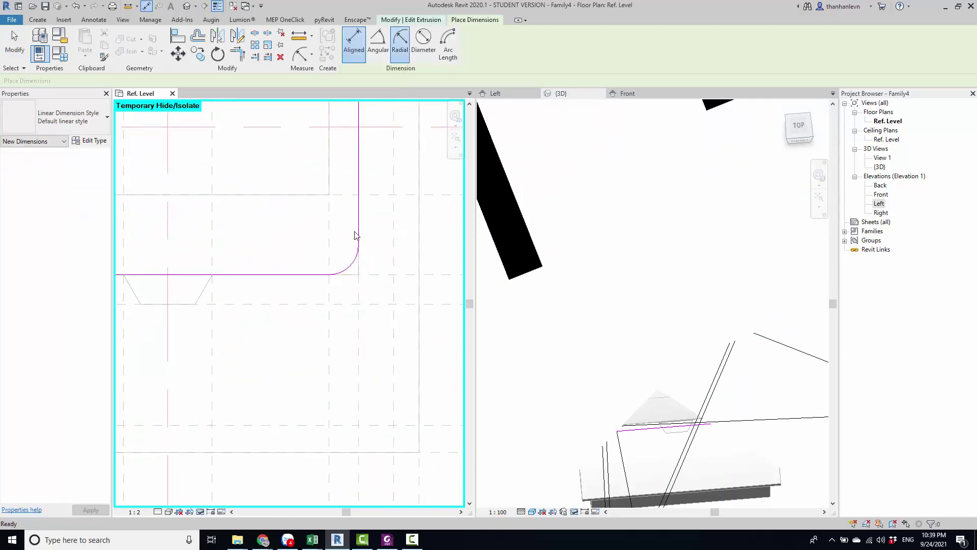
{"action": "left_click", "coordinate": [349, 268]}
{"action": "left_click", "coordinate": [339, 251]}
{"action": "key", "text": "Escape"}
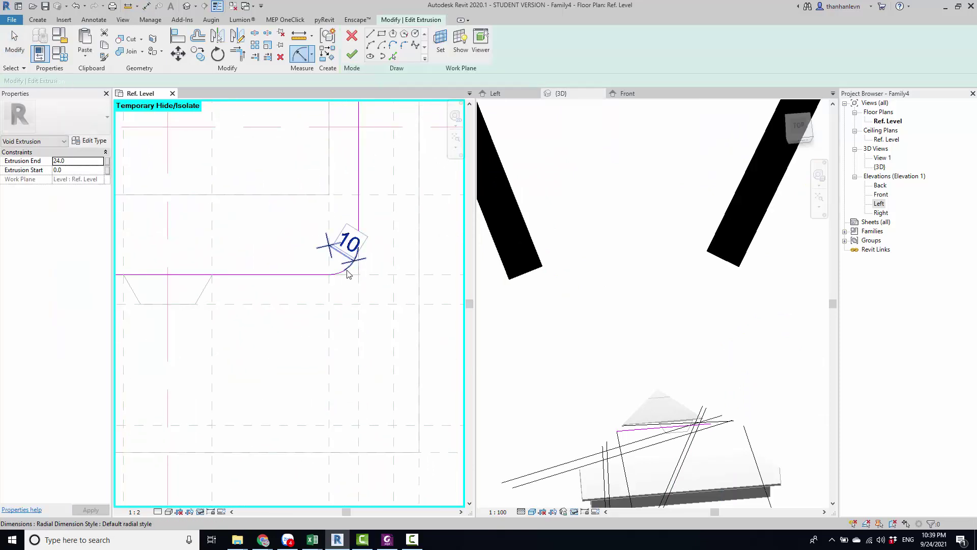
{"action": "left_click", "coordinate": [350, 274]}
{"action": "left_click", "coordinate": [413, 43]}
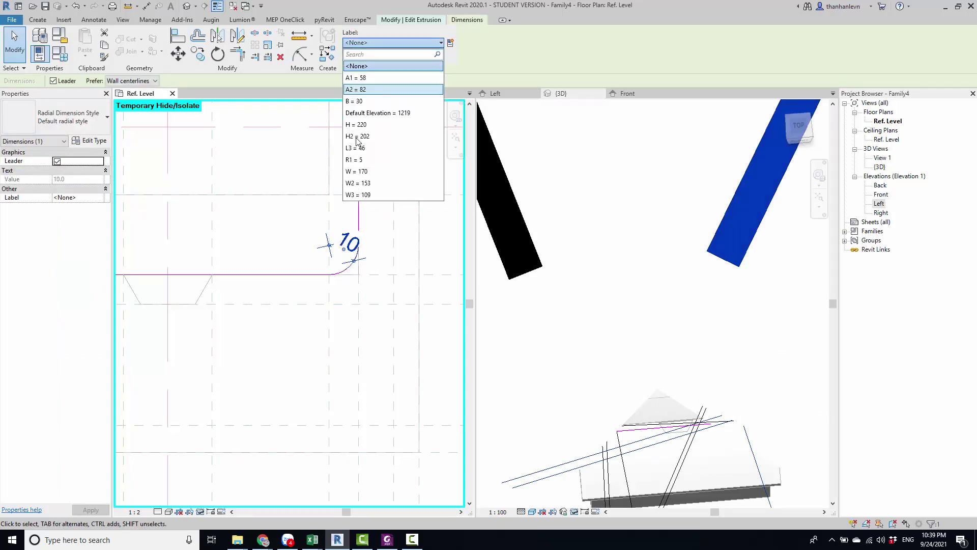
{"action": "left_click", "coordinate": [356, 159]}
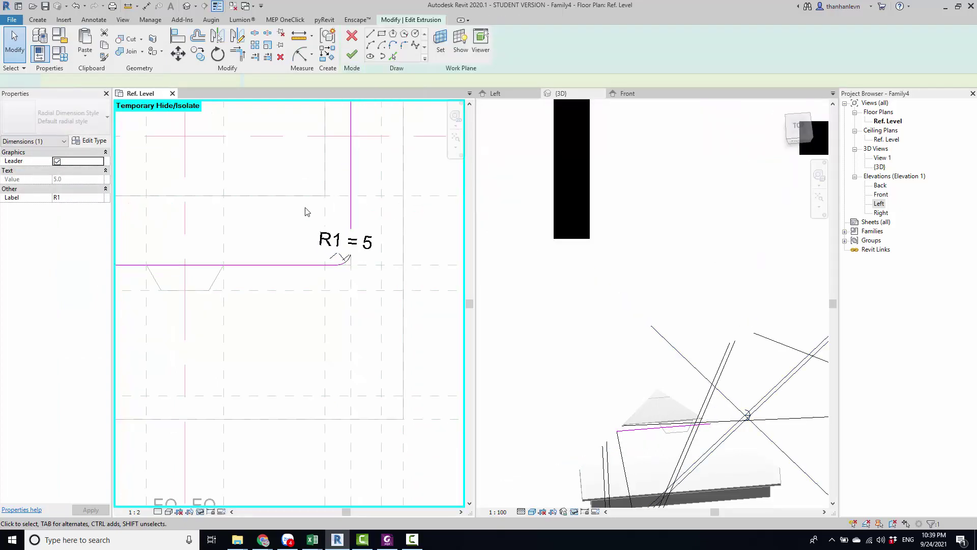
{"action": "scroll", "coordinate": [316, 213], "scroll_direction": "down", "scroll_amount": 5}
{"action": "scroll", "coordinate": [328, 222], "scroll_direction": "up", "scroll_amount": 2}
{"action": "left_click", "coordinate": [351, 223]}
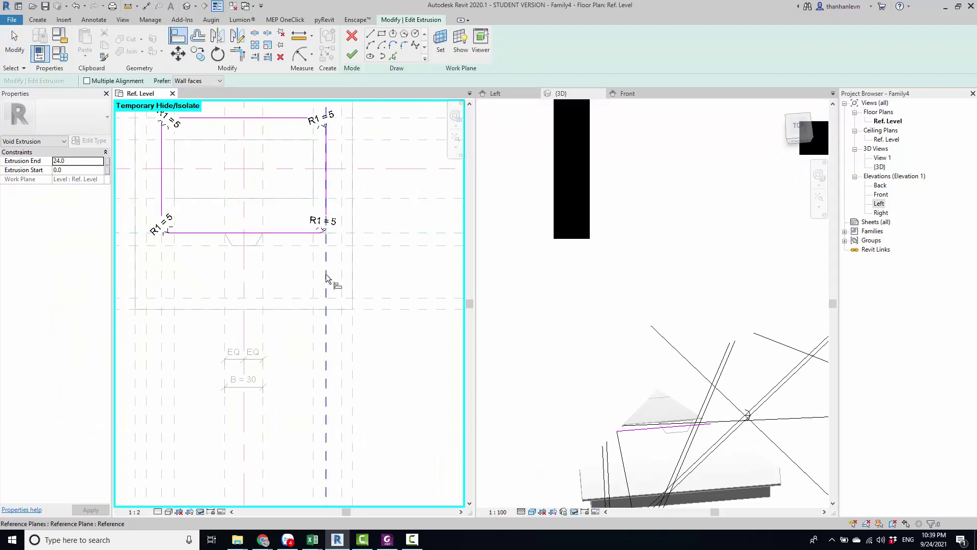
Finish the void sketch edit and make the {3D} view active
{"action": "key", "text": "Escape"}
{"action": "left_click", "coordinate": [352, 55]}
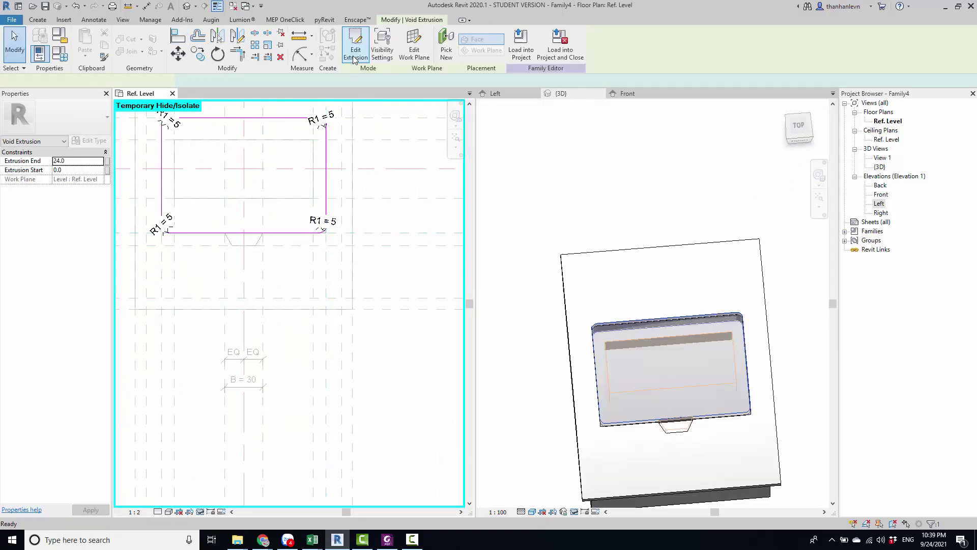
{"action": "left_click", "coordinate": [521, 200]}
{"action": "scroll", "coordinate": [530, 203], "scroll_direction": "up", "scroll_amount": 2}
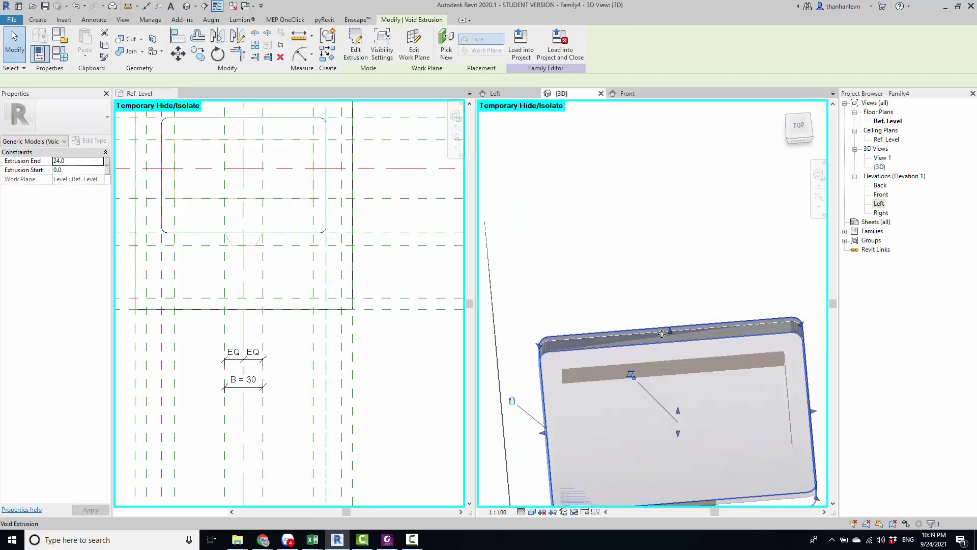
{"action": "scroll", "coordinate": [540, 202], "scroll_direction": "up", "scroll_amount": 3}
{"action": "scroll", "coordinate": [576, 149], "scroll_direction": "down", "scroll_amount": 2}
Orbit and zoom the 3D view to inspect the rounded recess in the lid
{"action": "left_click", "coordinate": [578, 148]}
{"action": "scroll", "coordinate": [621, 297], "scroll_direction": "down", "scroll_amount": 3}
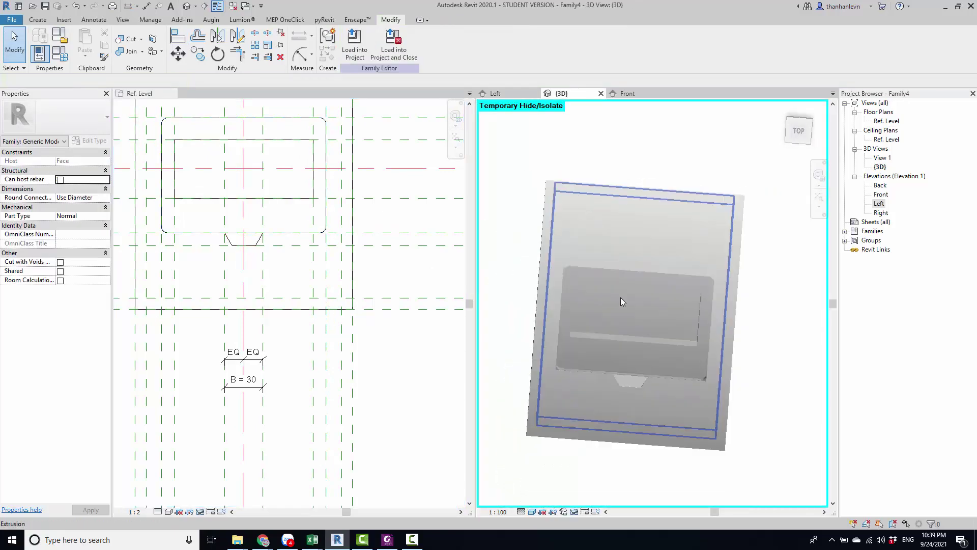
{"action": "middle_click_drag", "start_coordinate": [621, 297], "coordinate": [685, 188], "text": "shift"}
{"action": "scroll", "coordinate": [619, 316], "scroll_direction": "up", "scroll_amount": 4}
{"action": "left_click", "coordinate": [619, 318]}
{"action": "scroll", "coordinate": [595, 345], "scroll_direction": "up", "scroll_amount": 2}
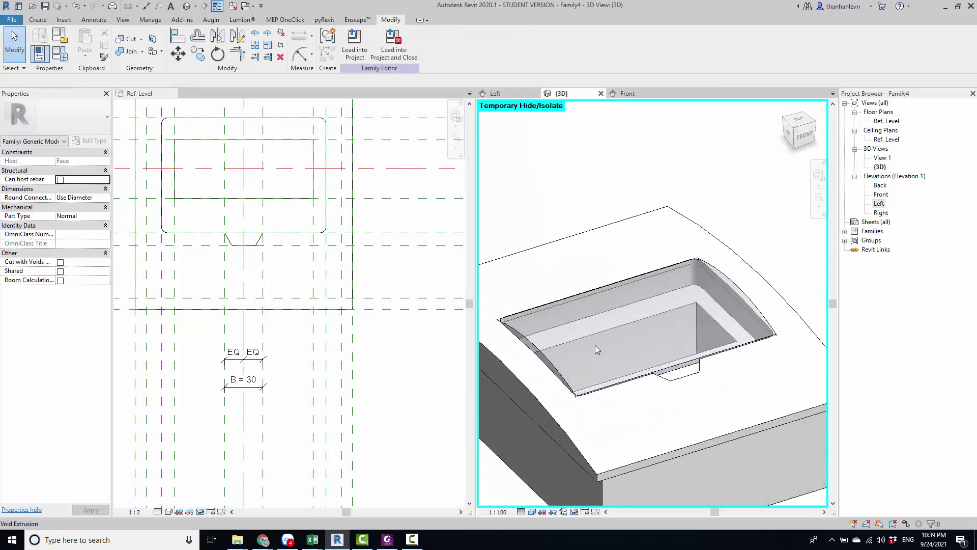
{"action": "scroll", "coordinate": [545, 355], "scroll_direction": "up", "scroll_amount": 2}
{"action": "scroll", "coordinate": [538, 317], "scroll_direction": "up", "scroll_amount": 3}
{"action": "mouse_move", "coordinate": [539, 318]}
{"action": "middle_mouse_down", "text": "shift"}
{"action": "mouse_move", "coordinate": [643, 321]}
{"action": "mouse_move", "coordinate": [681, 341]}
{"action": "mouse_move", "coordinate": [662, 325]}
{"action": "middle_mouse_up", "text": "shift"}
In the Ref. Level plan, restore hidden elements and select the solid extrusion
{"action": "left_click", "coordinate": [244, 240]}
{"action": "scroll", "coordinate": [229, 204], "scroll_direction": "up", "scroll_amount": 1}
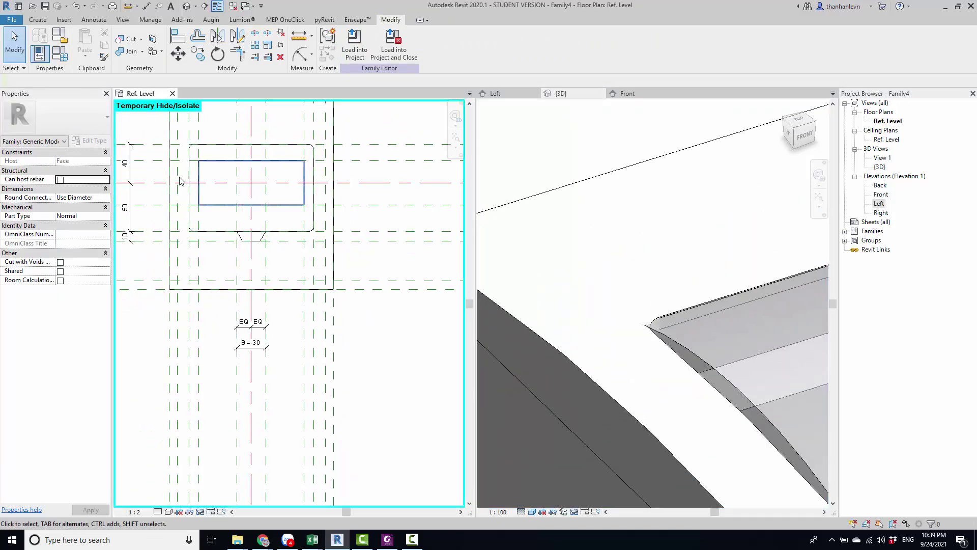
{"action": "mouse_move", "coordinate": [173, 153]}
{"action": "middle_mouse_down"}
{"action": "mouse_move", "coordinate": [205, 174]}
{"action": "mouse_move", "coordinate": [219, 205]}
{"action": "middle_mouse_up"}
{"action": "scroll", "coordinate": [212, 198], "scroll_direction": "up", "scroll_amount": 1}
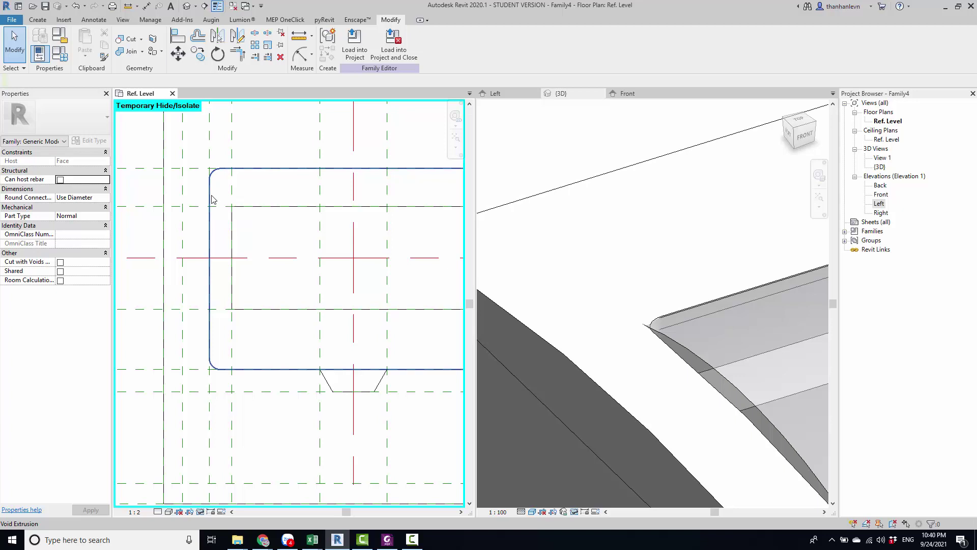
{"action": "key", "text": "r"}
{"action": "left_click", "coordinate": [209, 200]}
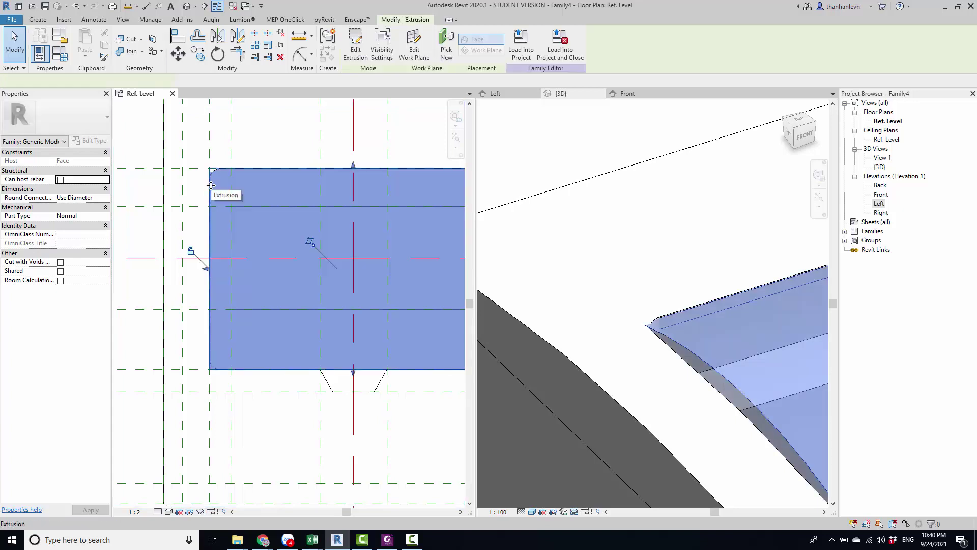
{"action": "double_click", "coordinate": [208, 191]}
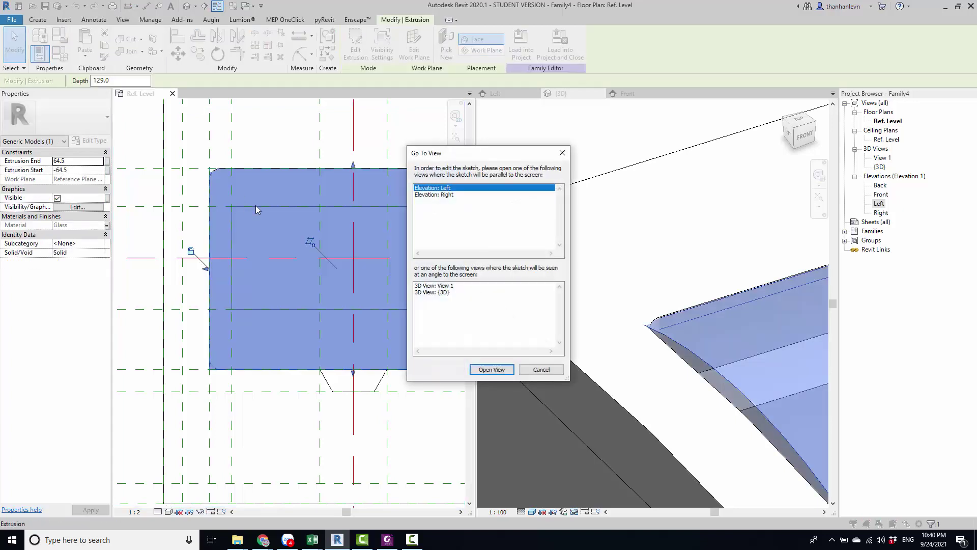
{"action": "key", "text": "Escape"}
{"action": "key", "text": "Escape"}
Orbit the 3D model, then open the Front elevation view
{"action": "scroll", "coordinate": [244, 224], "scroll_direction": "down", "scroll_amount": 3}
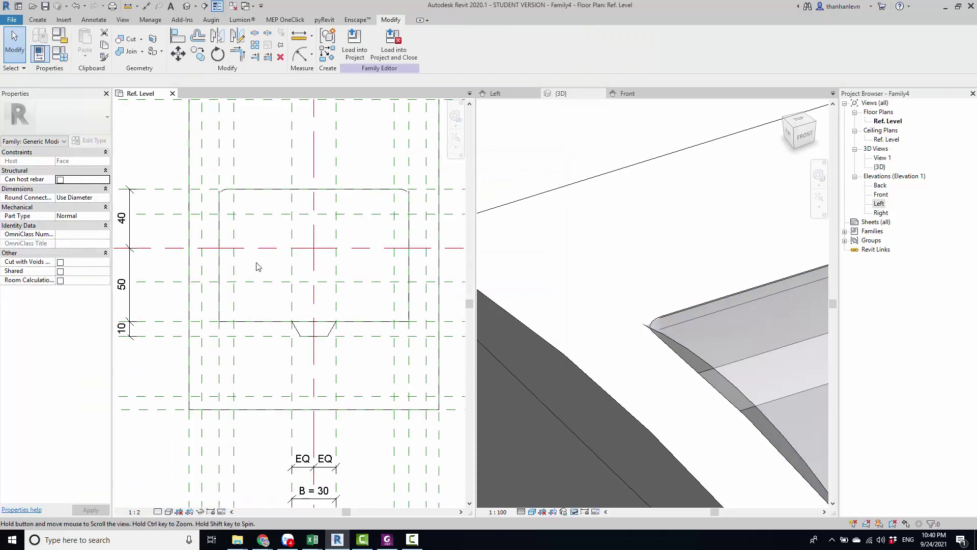
{"action": "mouse_move", "coordinate": [662, 352]}
{"action": "middle_mouse_down", "text": "shift"}
{"action": "mouse_move", "coordinate": [686, 405]}
{"action": "mouse_move", "coordinate": [647, 409]}
{"action": "mouse_move", "coordinate": [689, 467]}
{"action": "mouse_move", "coordinate": [645, 449]}
{"action": "middle_mouse_up", "text": "shift"}
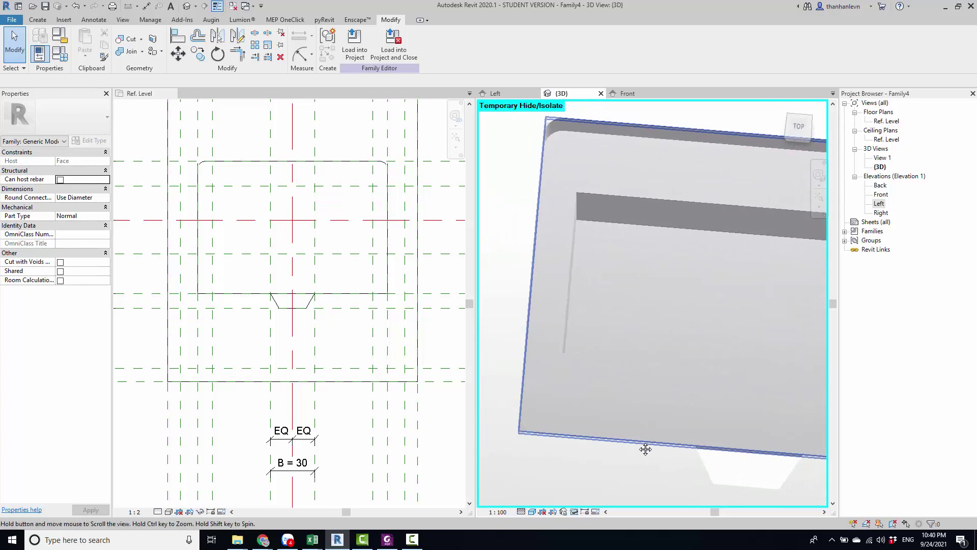
{"action": "scroll", "coordinate": [647, 428], "scroll_direction": "down", "scroll_amount": 2}
{"action": "scroll", "coordinate": [633, 419], "scroll_direction": "down", "scroll_amount": 2}
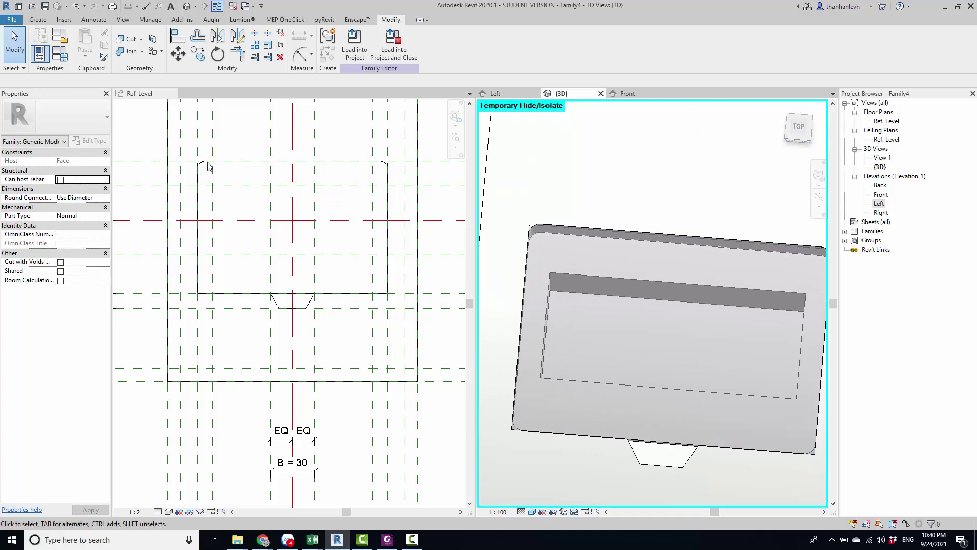
{"action": "double_click", "coordinate": [881, 195]}
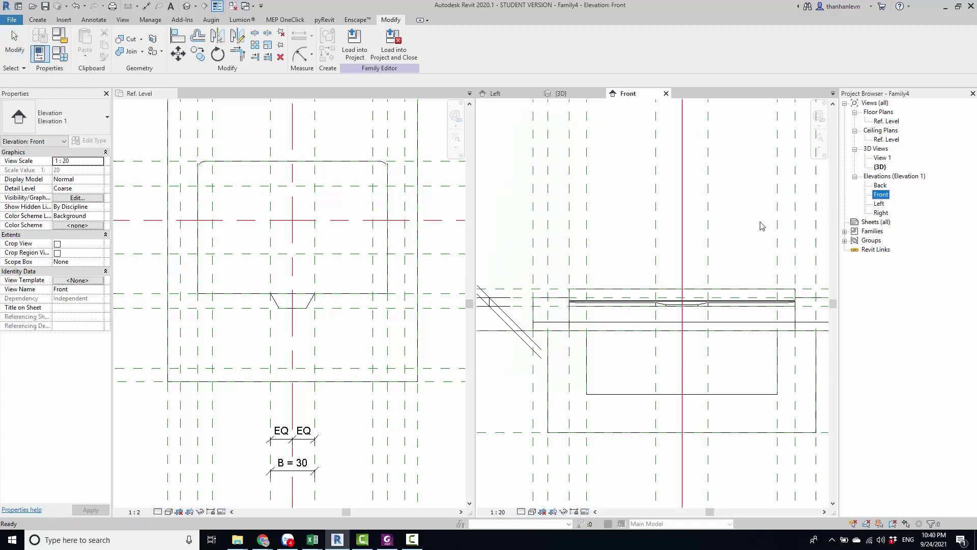
{"action": "scroll", "coordinate": [319, 232], "scroll_direction": "down", "scroll_amount": 2}
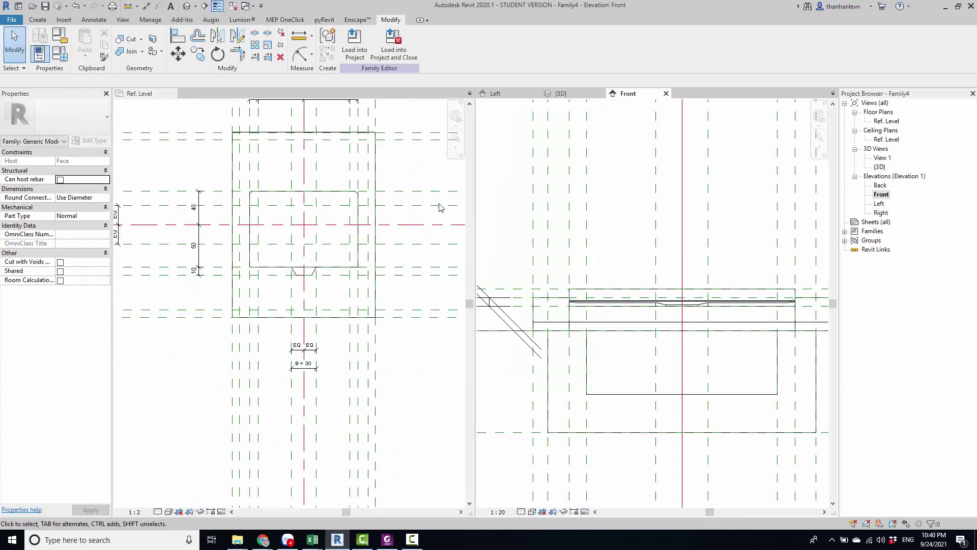
Return to the {3D} view, zoom in on the selected box, then deselect it
{"action": "left_click", "coordinate": [559, 93]}
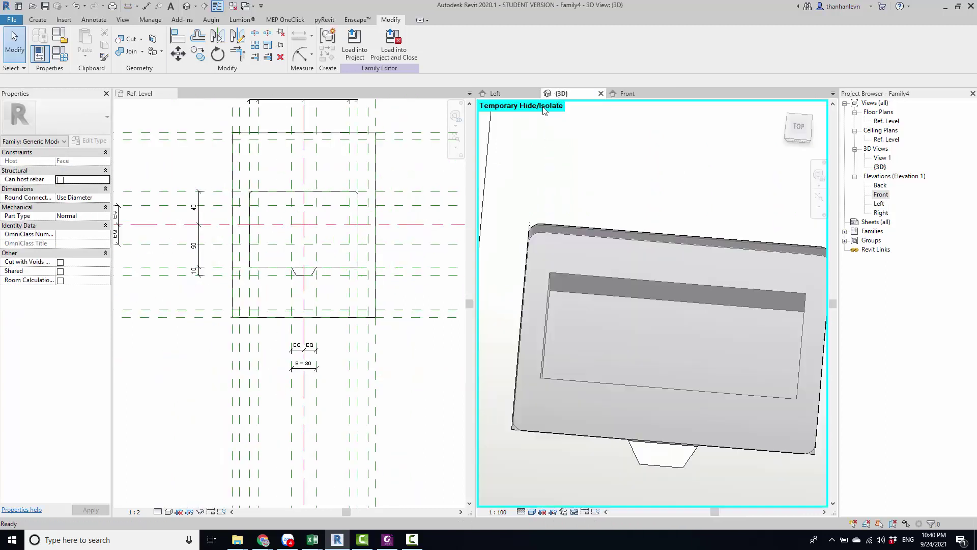
{"action": "left_click", "coordinate": [555, 225]}
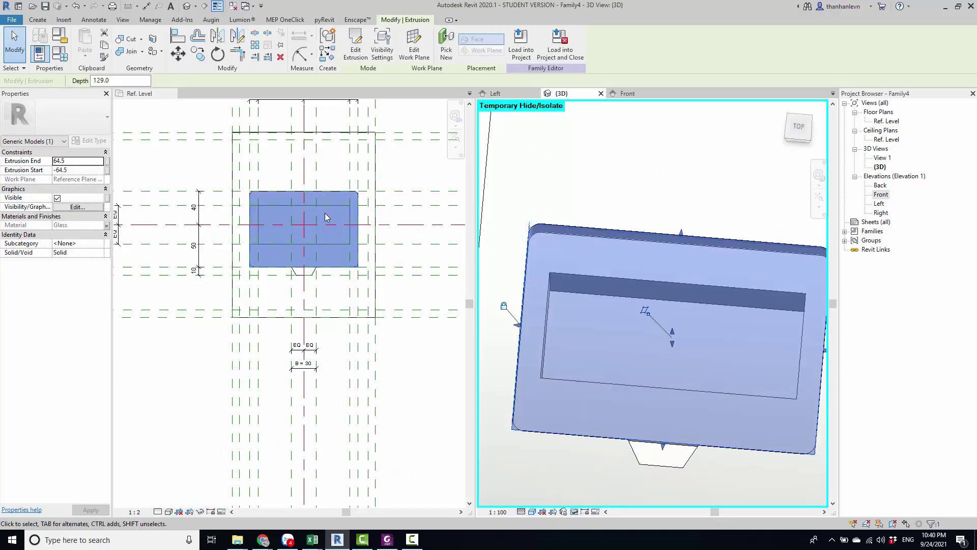
{"action": "scroll", "coordinate": [299, 216], "scroll_direction": "up", "scroll_amount": 2}
{"action": "scroll", "coordinate": [209, 188], "scroll_direction": "up", "scroll_amount": 2}
{"action": "scroll", "coordinate": [214, 186], "scroll_direction": "up", "scroll_amount": 3}
{"action": "scroll", "coordinate": [249, 182], "scroll_direction": "up", "scroll_amount": 1}
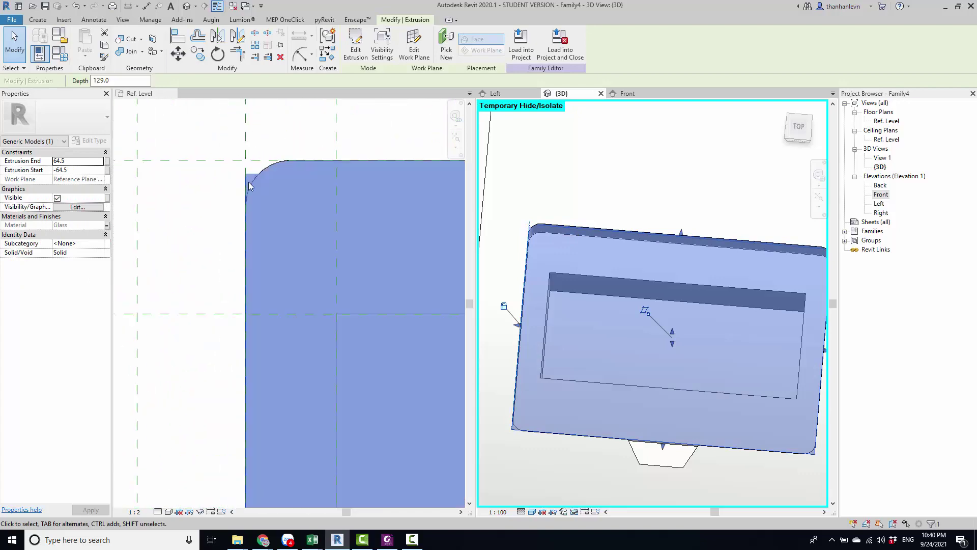
{"action": "left_click", "coordinate": [252, 183]}
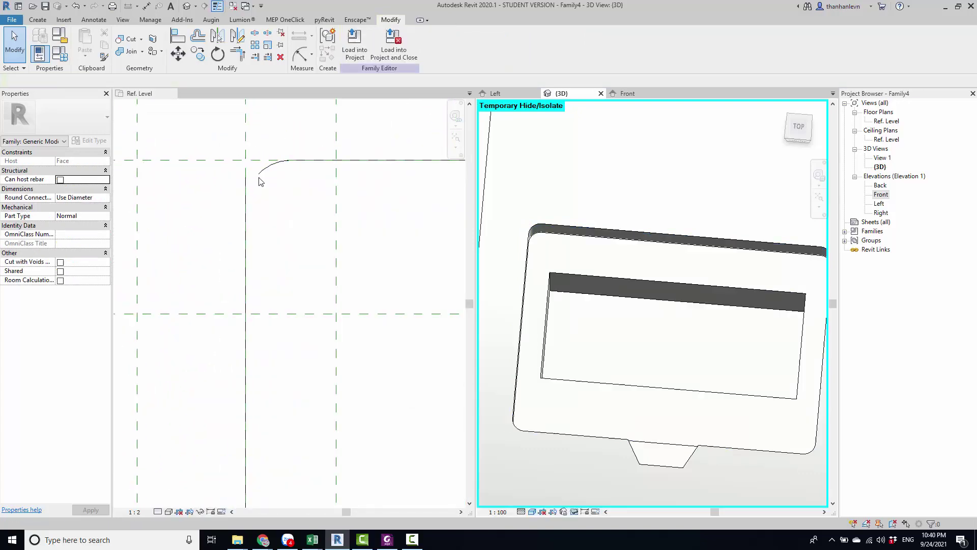
Try lengthening the rounded-corner void in the Front elevation, then cancel the constraint-breaking change
{"action": "left_click", "coordinate": [284, 171]}
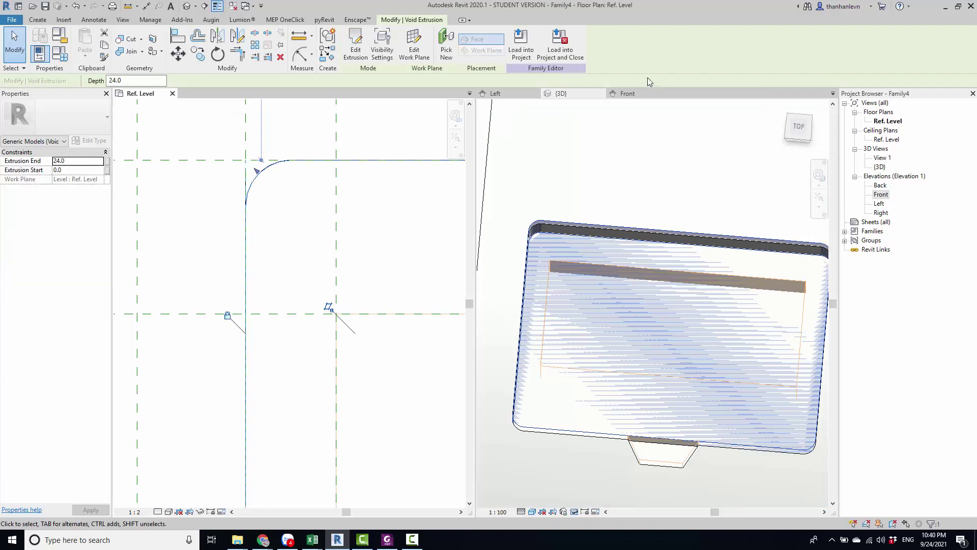
{"action": "left_click", "coordinate": [637, 93]}
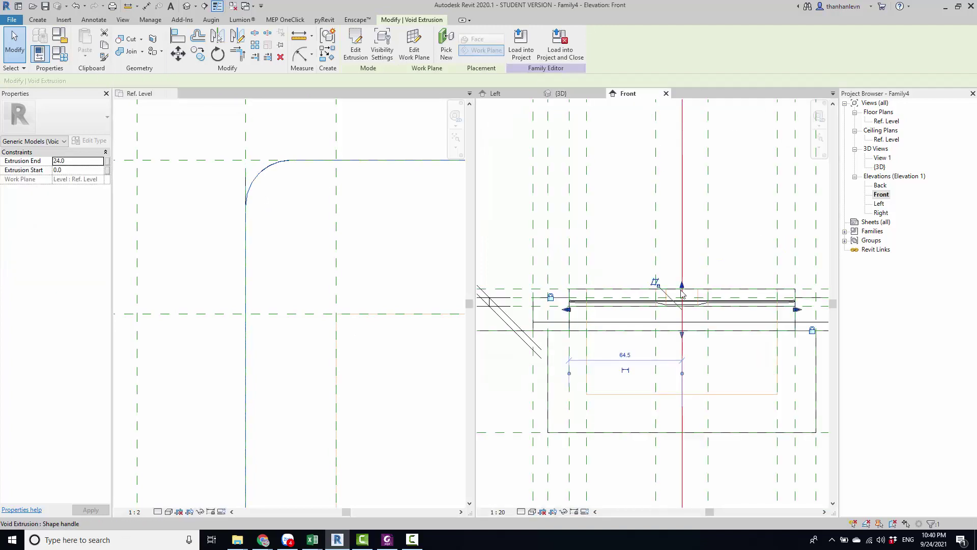
{"action": "left_click_drag", "start_coordinate": [682, 294], "coordinate": [683, 278]}
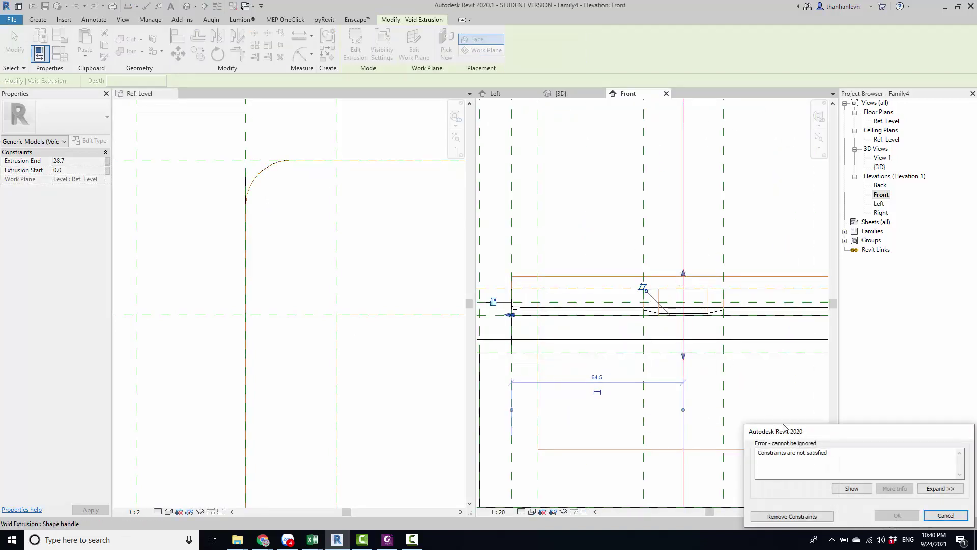
{"action": "left_click", "coordinate": [781, 518]}
{"action": "left_click", "coordinate": [555, 188]}
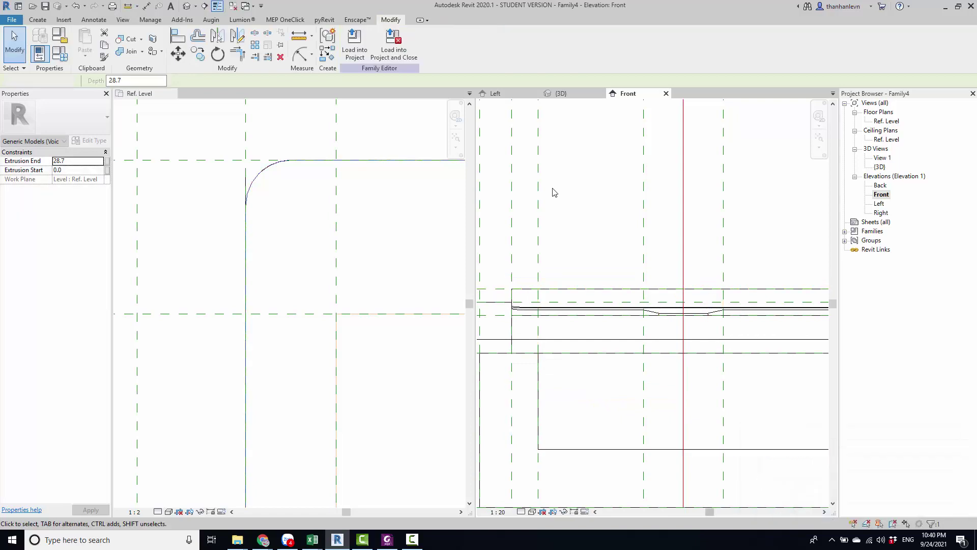
Return to the 3D view and orbit and pan to the box's rounded corner
{"action": "scroll", "coordinate": [250, 182], "scroll_direction": "down", "scroll_amount": 2}
{"action": "left_click", "coordinate": [560, 94]}
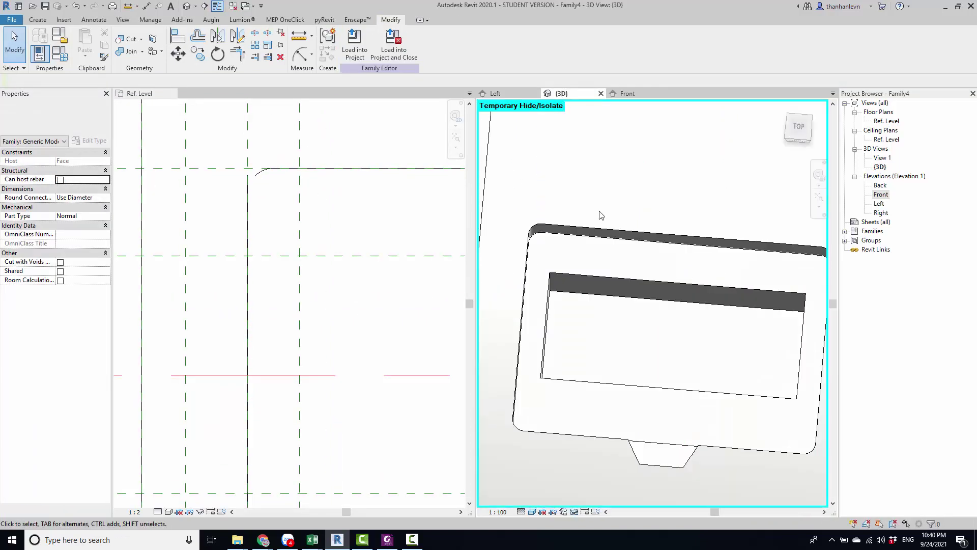
{"action": "scroll", "coordinate": [594, 253], "scroll_direction": "down", "scroll_amount": 3}
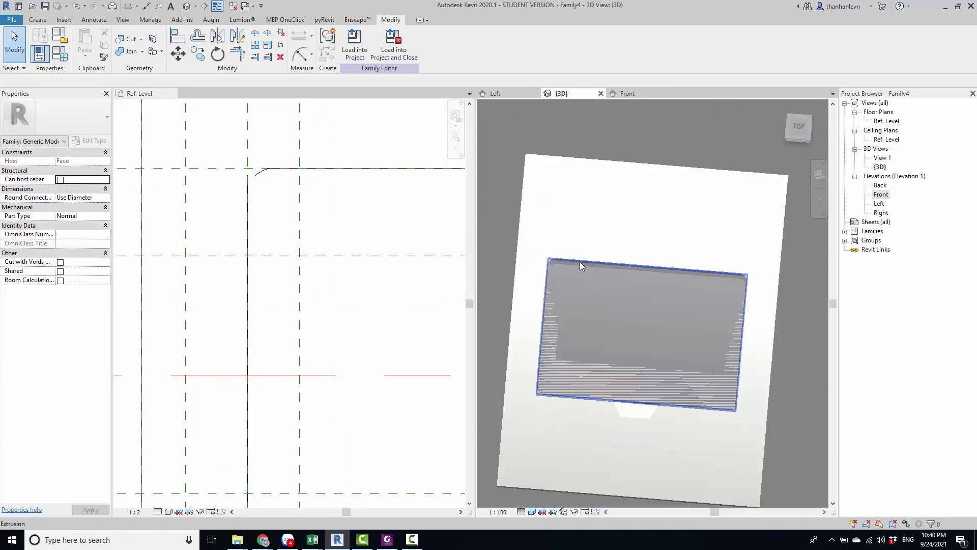
{"action": "scroll", "coordinate": [580, 262], "scroll_direction": "down", "scroll_amount": 2}
{"action": "middle_click_drag", "start_coordinate": [621, 297], "coordinate": [545, 293], "text": "shift"}
{"action": "scroll", "coordinate": [543, 291], "scroll_direction": "up", "scroll_amount": 5}
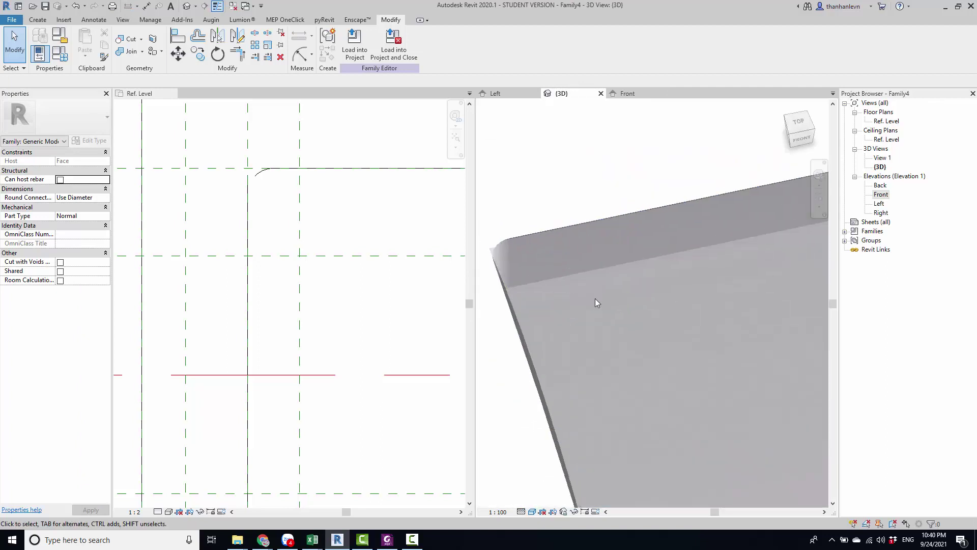
{"action": "scroll", "coordinate": [595, 298], "scroll_direction": "up", "scroll_amount": 2}
{"action": "mouse_move", "coordinate": [565, 229]}
{"action": "middle_mouse_down"}
{"action": "mouse_move", "coordinate": [601, 277]}
{"action": "mouse_move", "coordinate": [593, 266]}
{"action": "middle_mouse_up"}
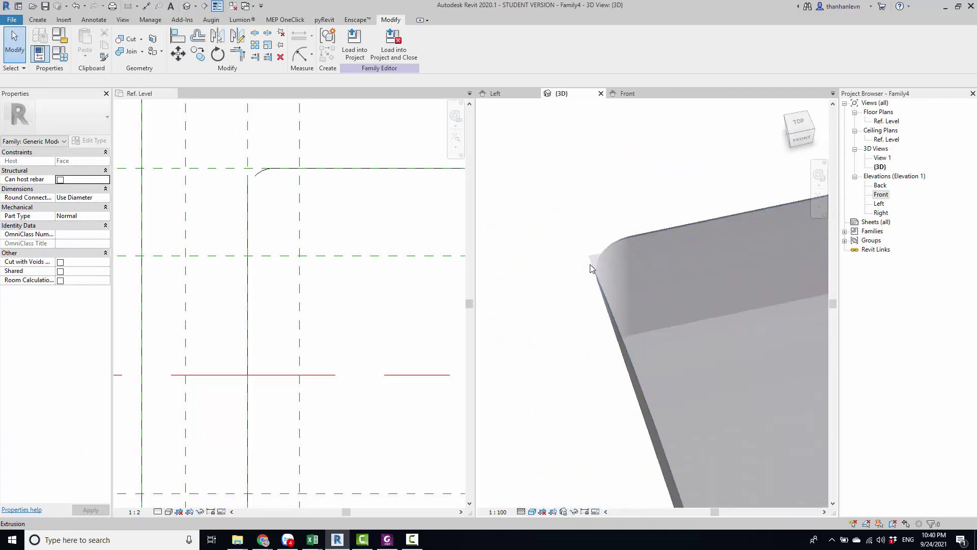
Cut the solid extrusion with the rounded-corner void via Cut Geometry and inspect the corner
{"action": "left_click", "coordinate": [592, 264]}
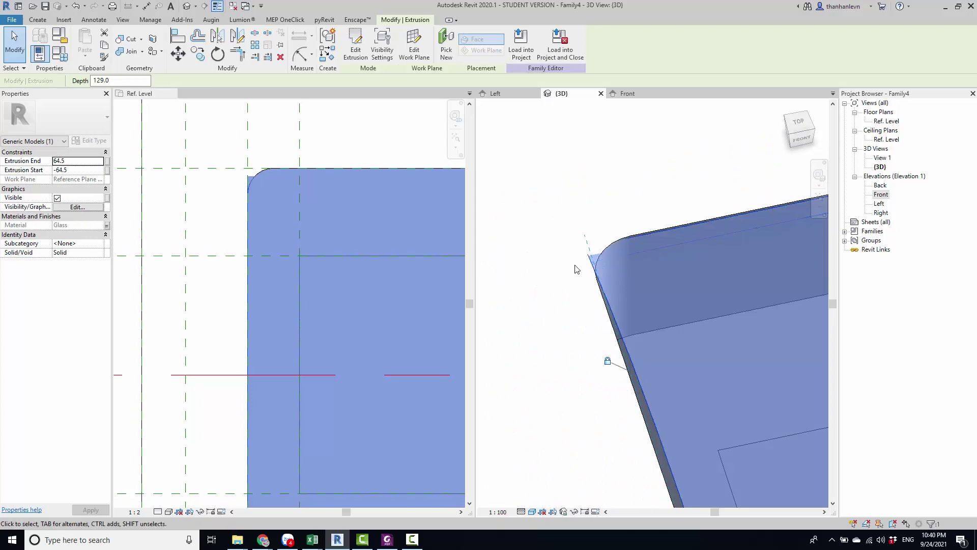
{"action": "left_click", "coordinate": [141, 39]}
{"action": "left_click", "coordinate": [141, 55]}
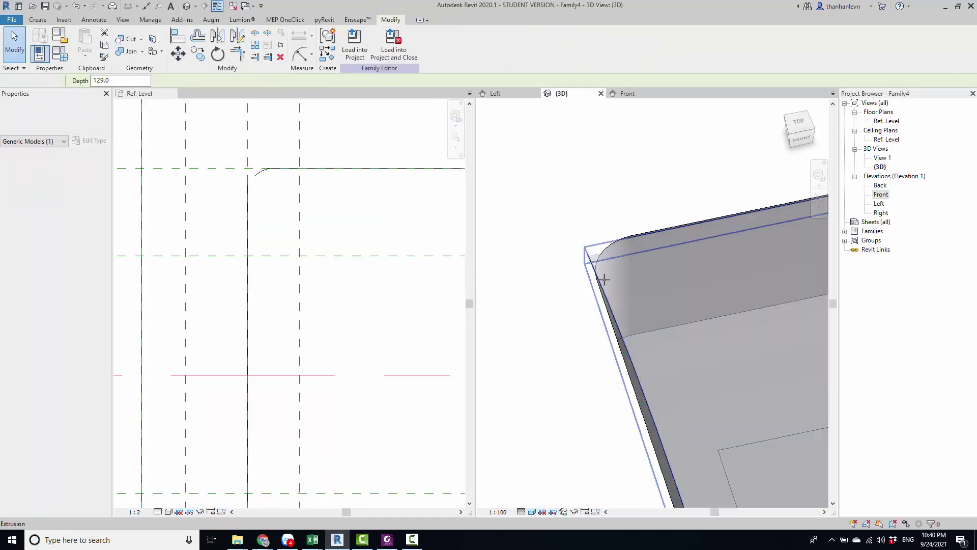
{"action": "left_click", "coordinate": [609, 253]}
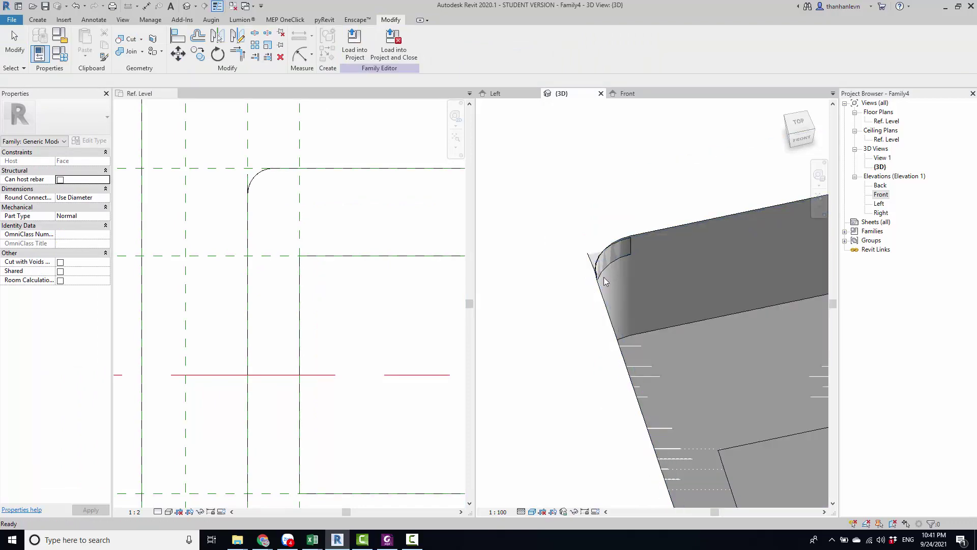
{"action": "mouse_move", "coordinate": [604, 282]}
{"action": "middle_mouse_down", "text": "shift"}
{"action": "mouse_move", "coordinate": [609, 263]}
{"action": "mouse_move", "coordinate": [628, 267]}
{"action": "mouse_move", "coordinate": [590, 305]}
{"action": "mouse_move", "coordinate": [592, 335]}
{"action": "mouse_move", "coordinate": [657, 357]}
{"action": "mouse_move", "coordinate": [680, 403]}
{"action": "middle_mouse_up", "text": "shift"}
{"action": "key", "text": "Escape"}
{"action": "scroll", "coordinate": [609, 263], "scroll_direction": "down", "scroll_amount": 3}
{"action": "scroll", "coordinate": [623, 261], "scroll_direction": "up", "scroll_amount": 3}
{"action": "scroll", "coordinate": [588, 318], "scroll_direction": "up", "scroll_amount": 3}
{"action": "left_click", "coordinate": [588, 337]}
{"action": "scroll", "coordinate": [611, 326], "scroll_direction": "down", "scroll_amount": 3}
{"action": "scroll", "coordinate": [660, 358], "scroll_direction": "up", "scroll_amount": 3}
{"action": "key", "text": "Escape"}
{"action": "scroll", "coordinate": [656, 354], "scroll_direction": "down", "scroll_amount": 3}
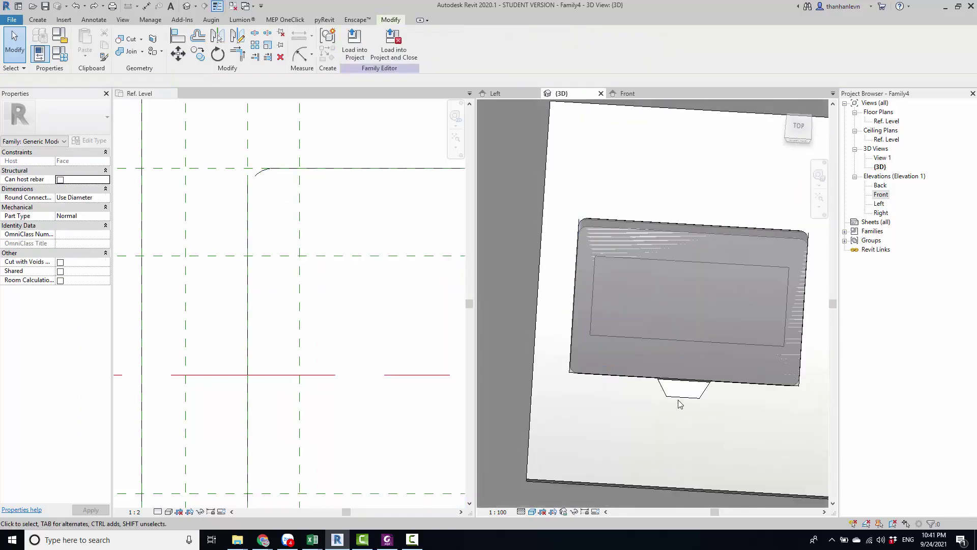
{"action": "left_click", "coordinate": [255, 267]}
{"action": "scroll", "coordinate": [281, 214], "scroll_direction": "down", "scroll_amount": 4}
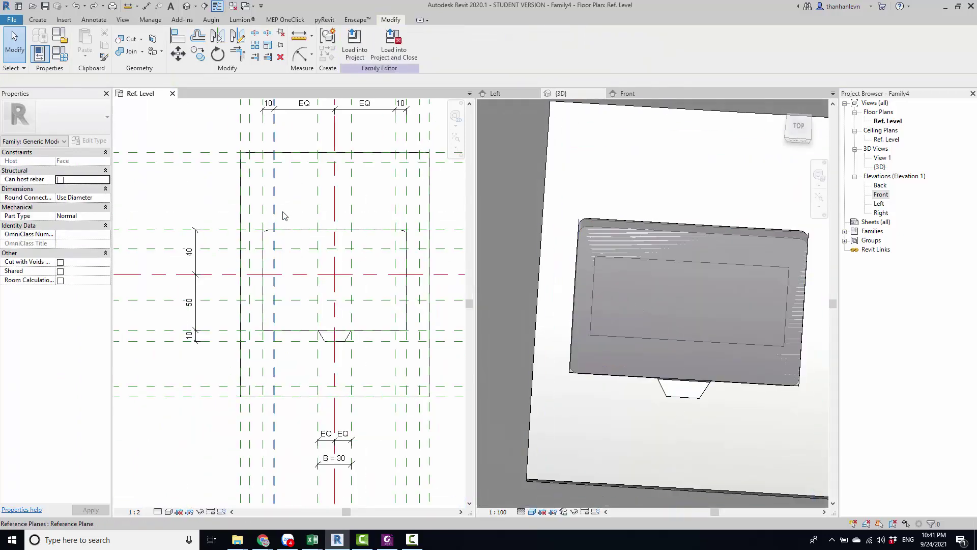
{"action": "scroll", "coordinate": [306, 229], "scroll_direction": "down", "scroll_amount": 2}
{"action": "scroll", "coordinate": [340, 233], "scroll_direction": "up", "scroll_amount": 1}
{"action": "scroll", "coordinate": [339, 233], "scroll_direction": "up", "scroll_amount": 1}
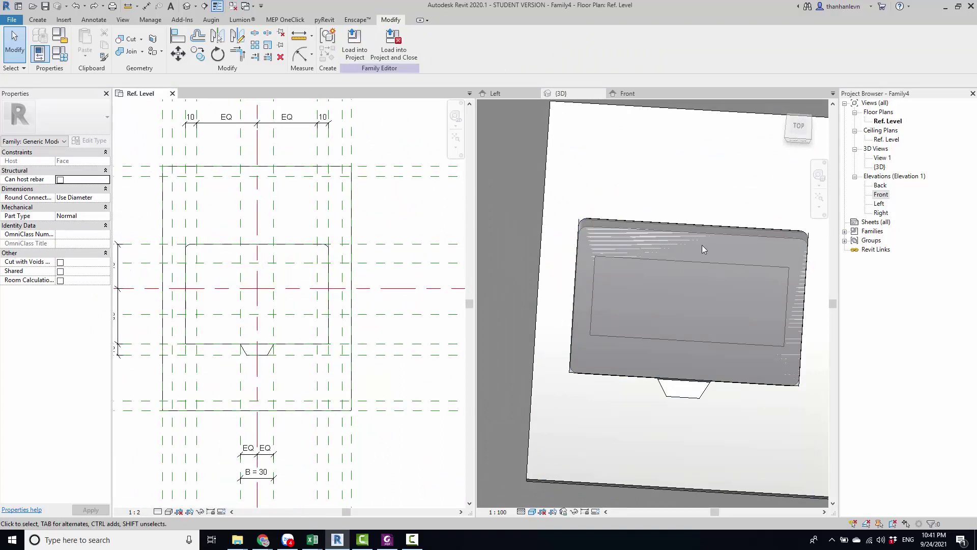
{"action": "scroll", "coordinate": [702, 246], "scroll_direction": "down", "scroll_amount": 3}
{"action": "left_click", "coordinate": [697, 314]}
{"action": "scroll", "coordinate": [696, 314], "scroll_direction": "up", "scroll_amount": 2}
{"action": "middle_click_drag", "start_coordinate": [696, 314], "coordinate": [696, 314], "text": "shift"}
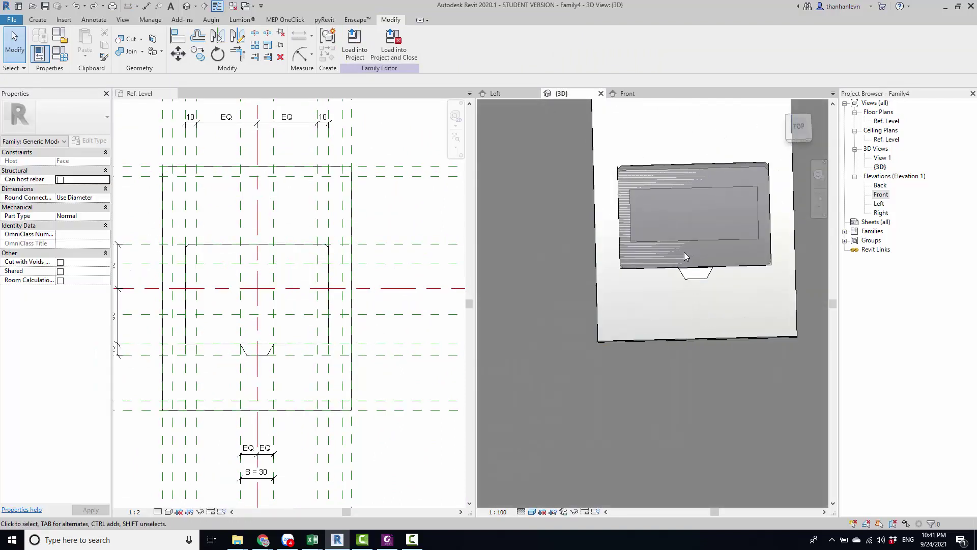
{"action": "scroll", "coordinate": [684, 246], "scroll_direction": "down", "scroll_amount": 1}
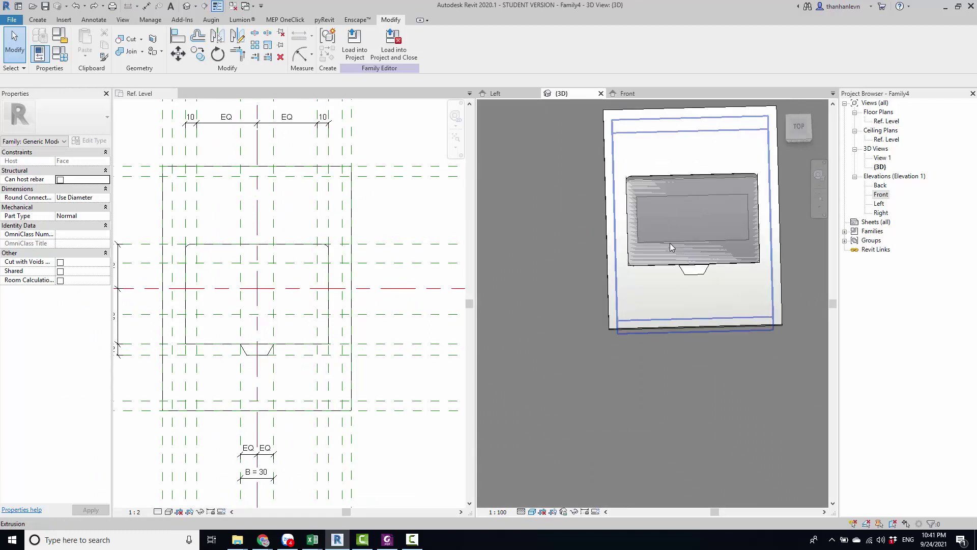
{"action": "scroll", "coordinate": [670, 246], "scroll_direction": "up", "scroll_amount": 1}
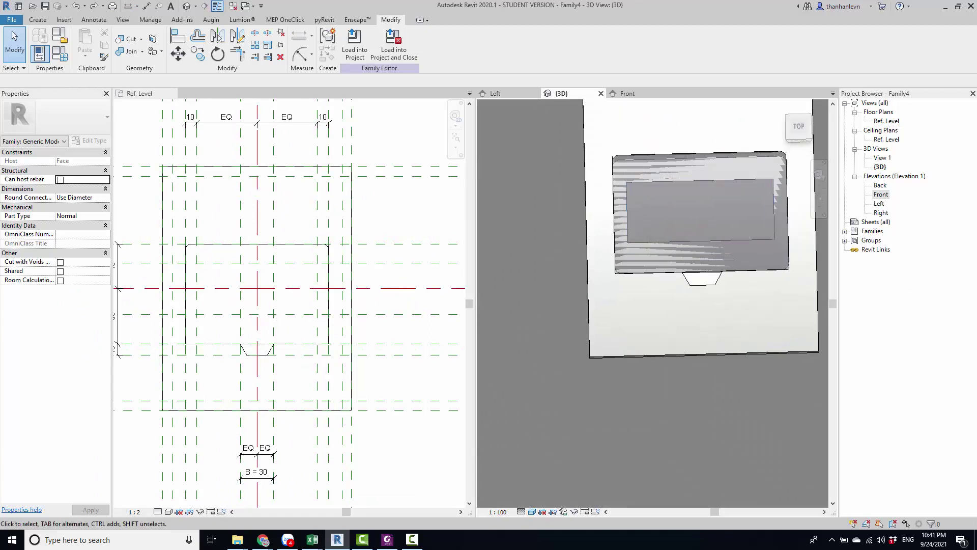
{"action": "scroll", "coordinate": [664, 125], "scroll_direction": "down", "scroll_amount": 1}
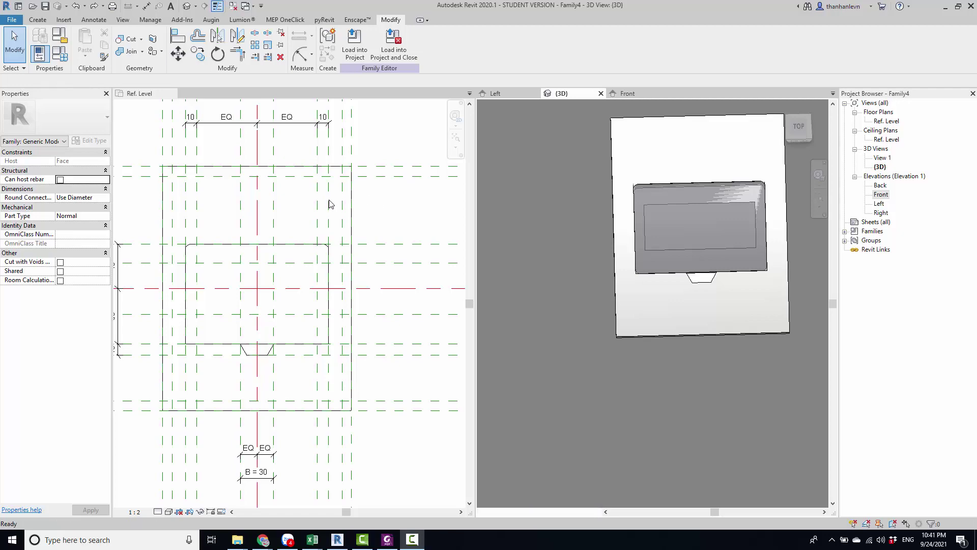
{"action": "scroll", "coordinate": [329, 204], "scroll_direction": "down", "scroll_amount": 1}
{"action": "scroll", "coordinate": [289, 304], "scroll_direction": "up", "scroll_amount": 1}
{"action": "scroll", "coordinate": [289, 304], "scroll_direction": "up", "scroll_amount": 1}
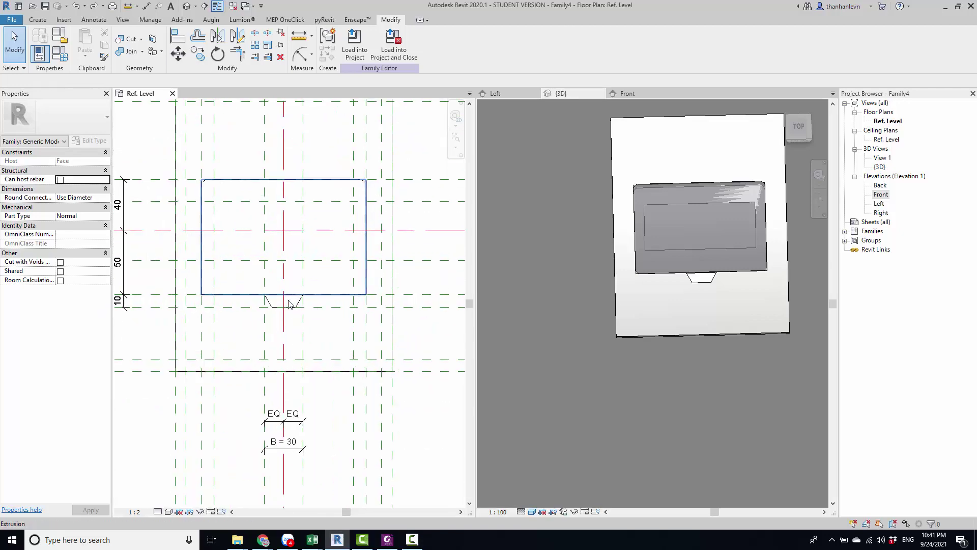
{"action": "left_click", "coordinate": [296, 305]}
{"action": "scroll", "coordinate": [296, 307], "scroll_direction": "up", "scroll_amount": 1}
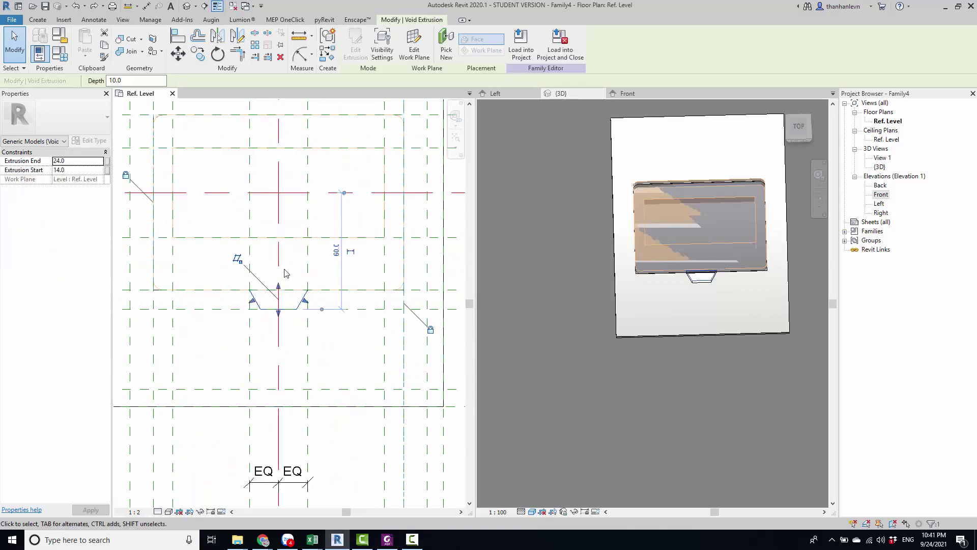
{"action": "key", "text": "Escape"}
{"action": "scroll", "coordinate": [291, 318], "scroll_direction": "up", "scroll_amount": 1}
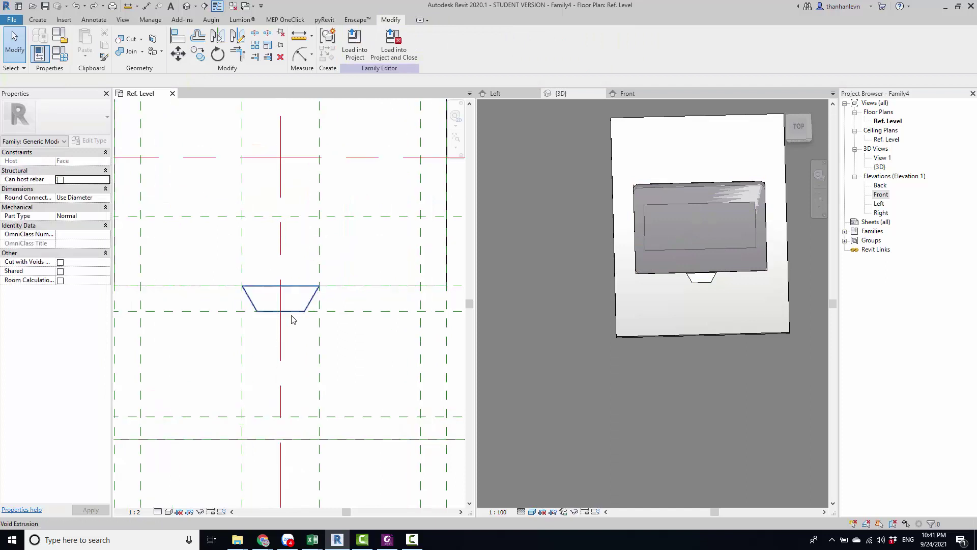
{"action": "key", "text": "a"}
{"action": "key", "text": "l"}
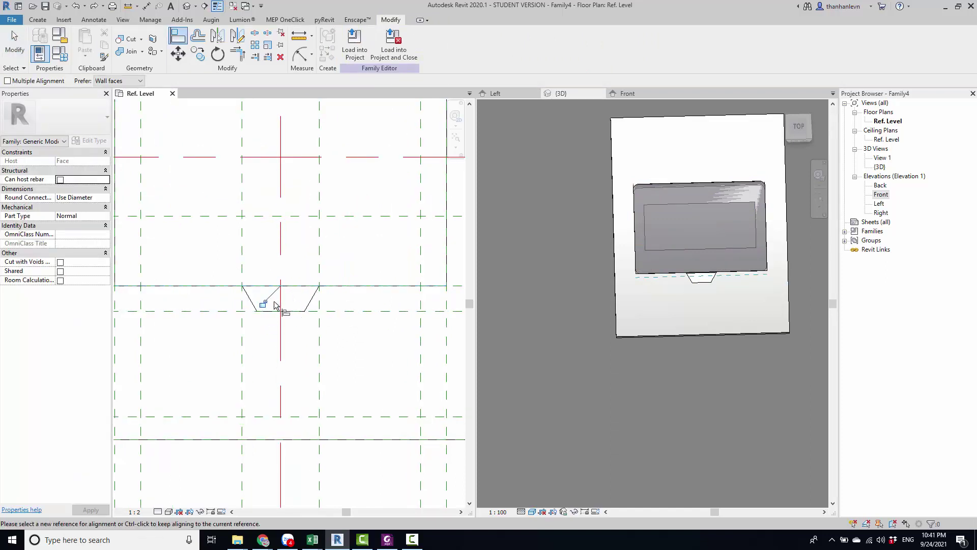
{"action": "key", "text": "Escape"}
{"action": "scroll", "coordinate": [267, 305], "scroll_direction": "down", "scroll_amount": 2}
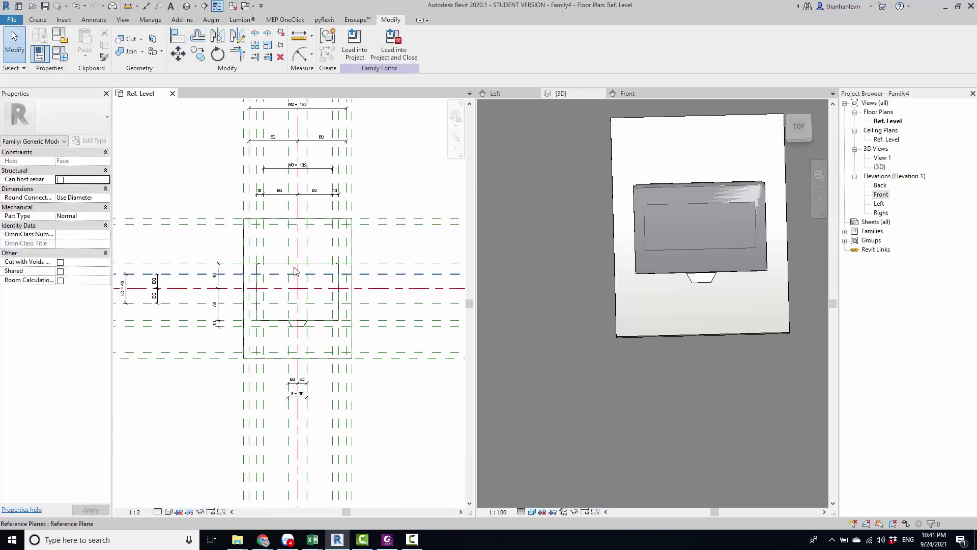